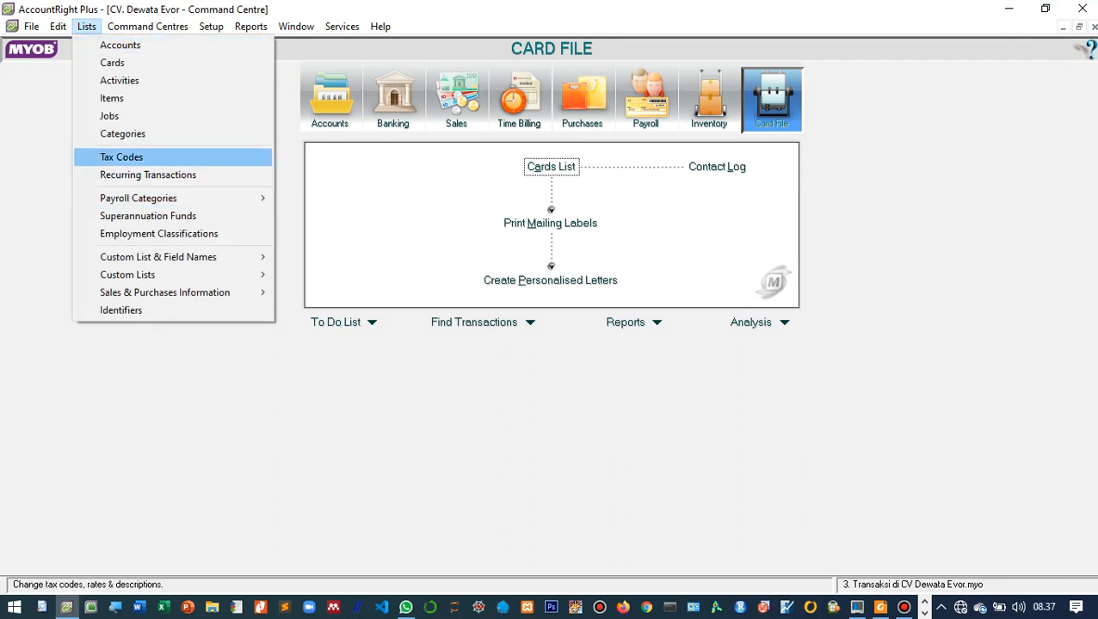
Review the tax code list and the linked accounts for accounts and banking, closing each window after viewing.
left_click(121, 158)
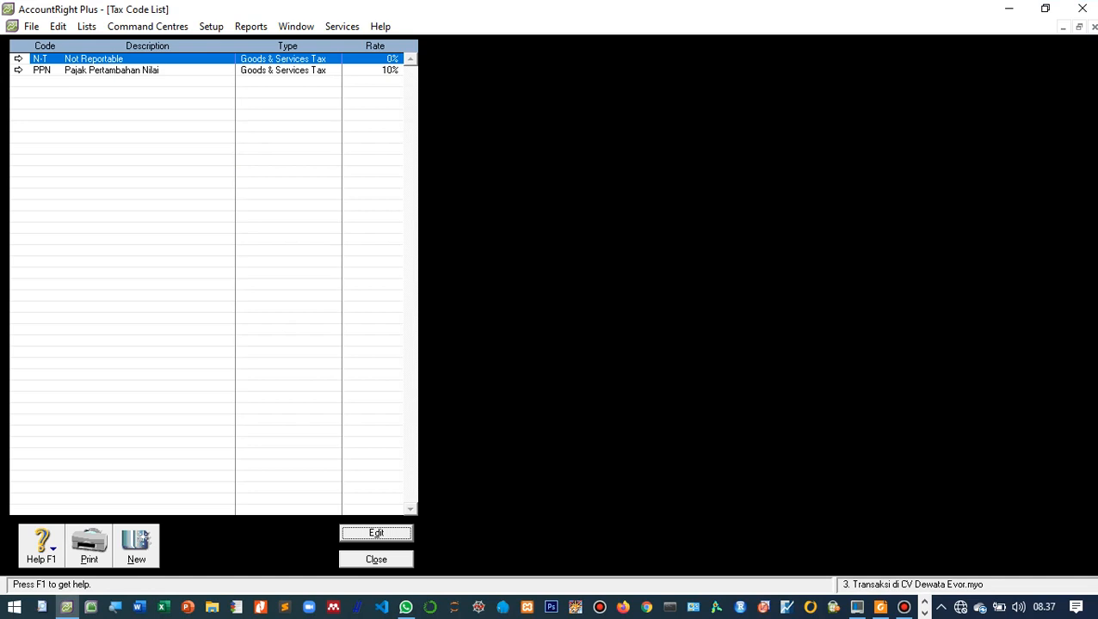
left_click(376, 560)
left_click(251, 27)
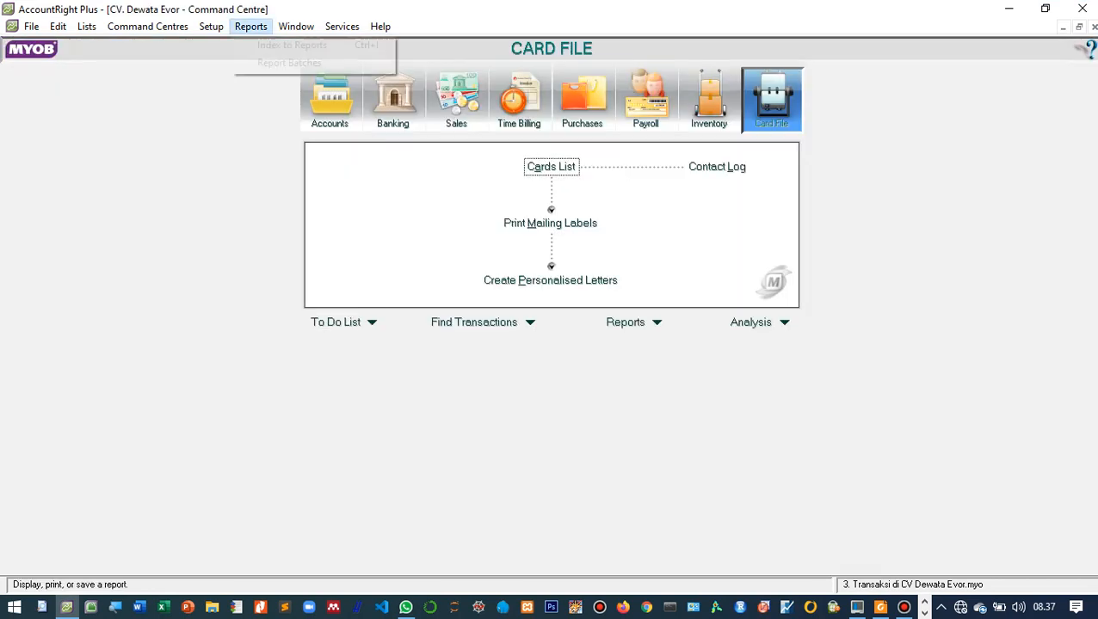
mouse_move(257, 80)
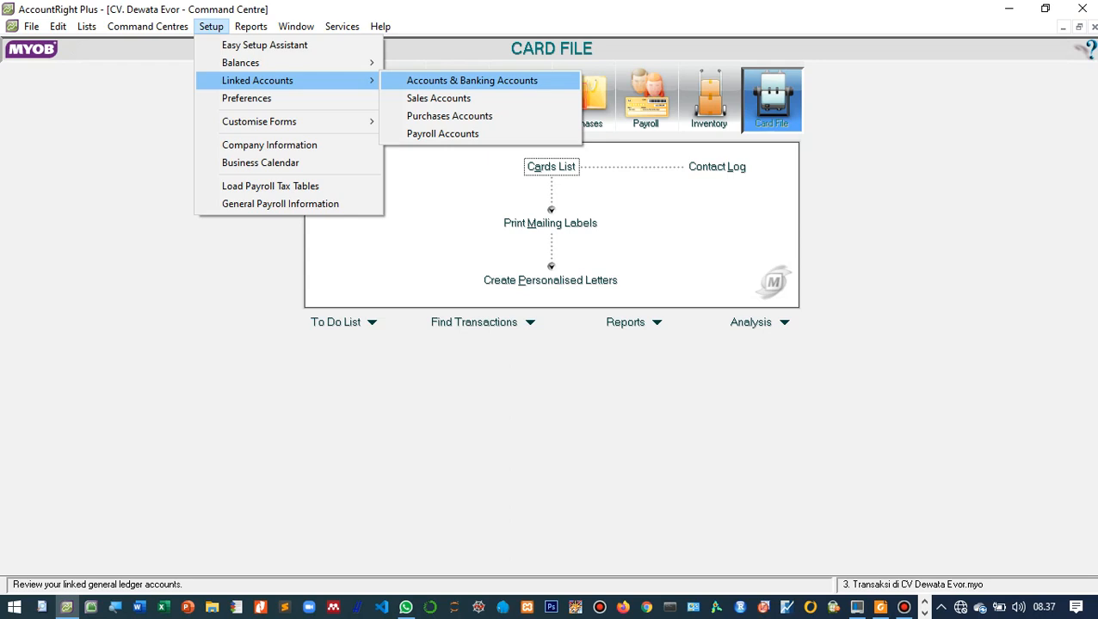
key("Return")
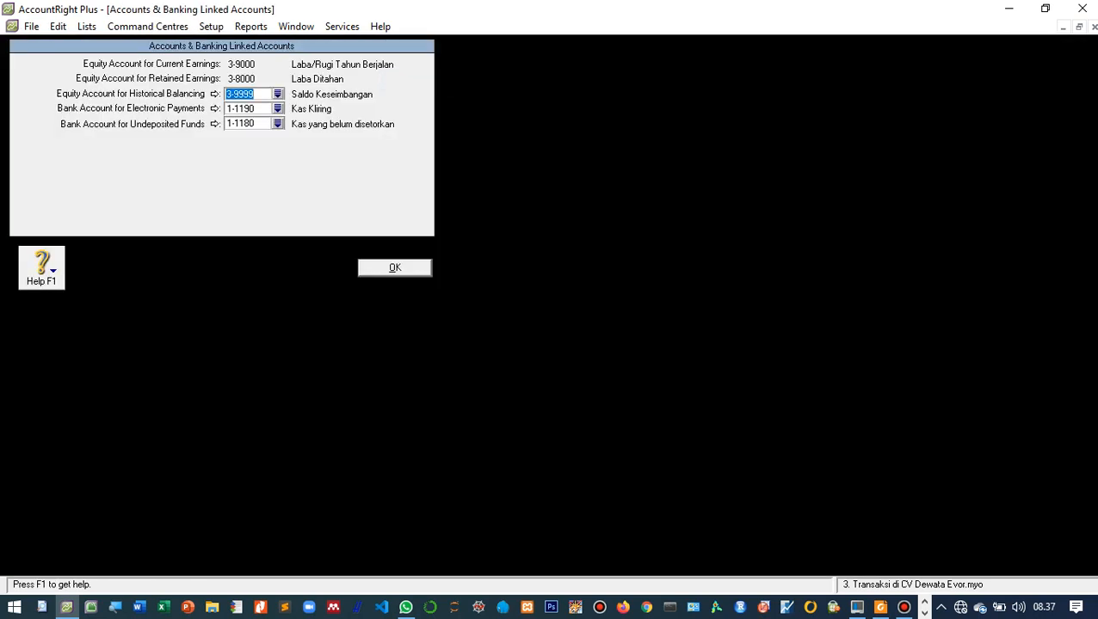
left_click(395, 267)
Review the linked accounts for sales and close them.
left_click(211, 27)
mouse_move(241, 63)
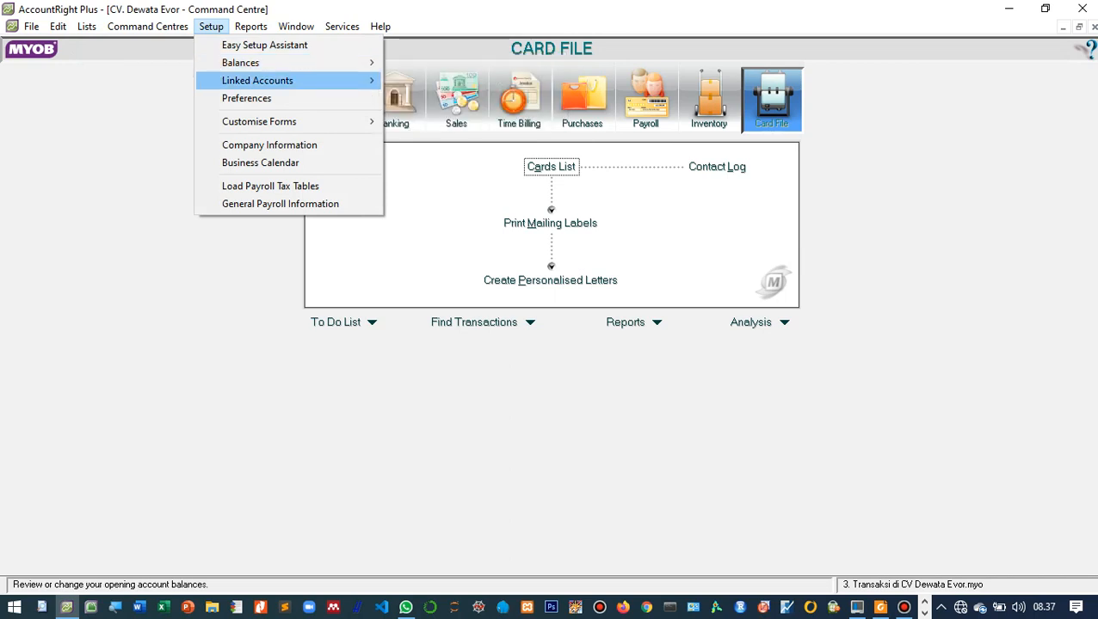
key("Right")
key("Down")
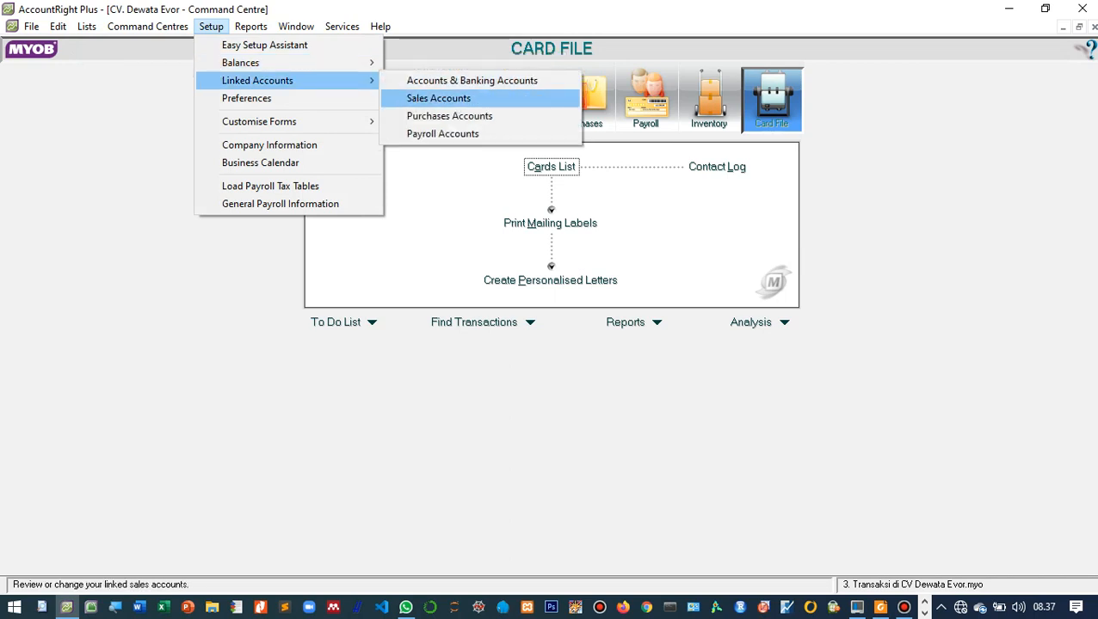
key("Return")
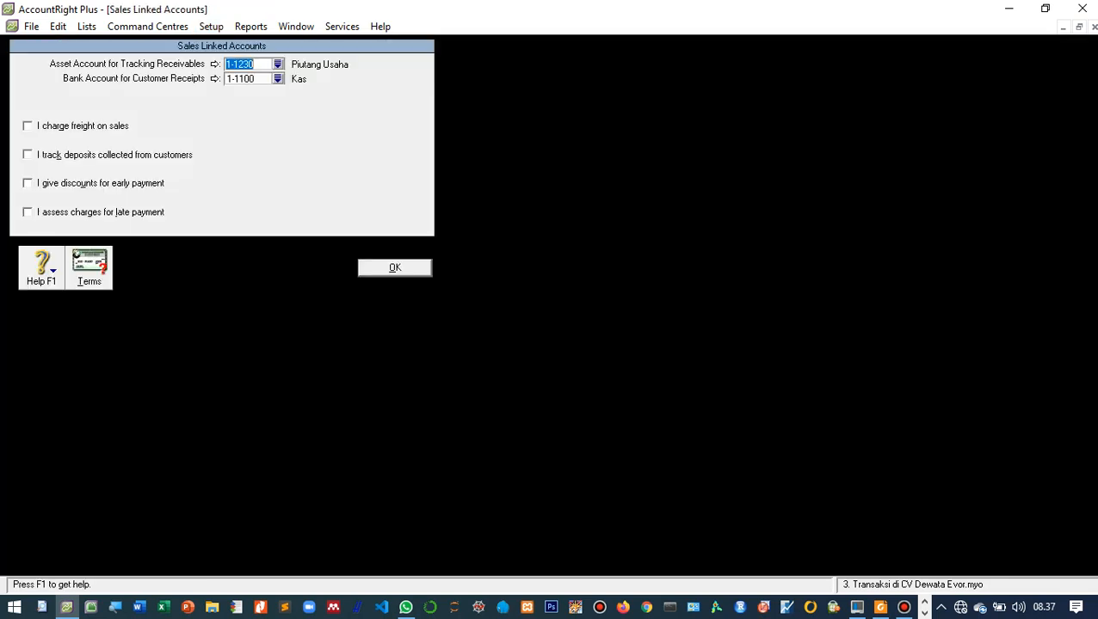
key("Return")
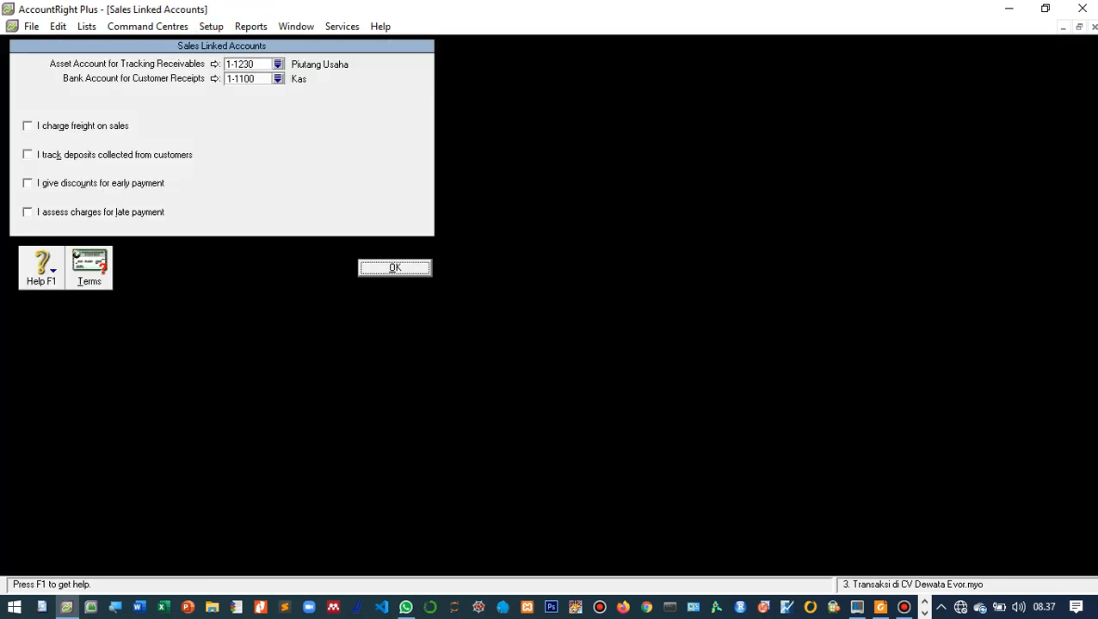
Review the linked accounts for purchases and close them.
key("alt+s")
key("Down")
key("Down")
key("Down")
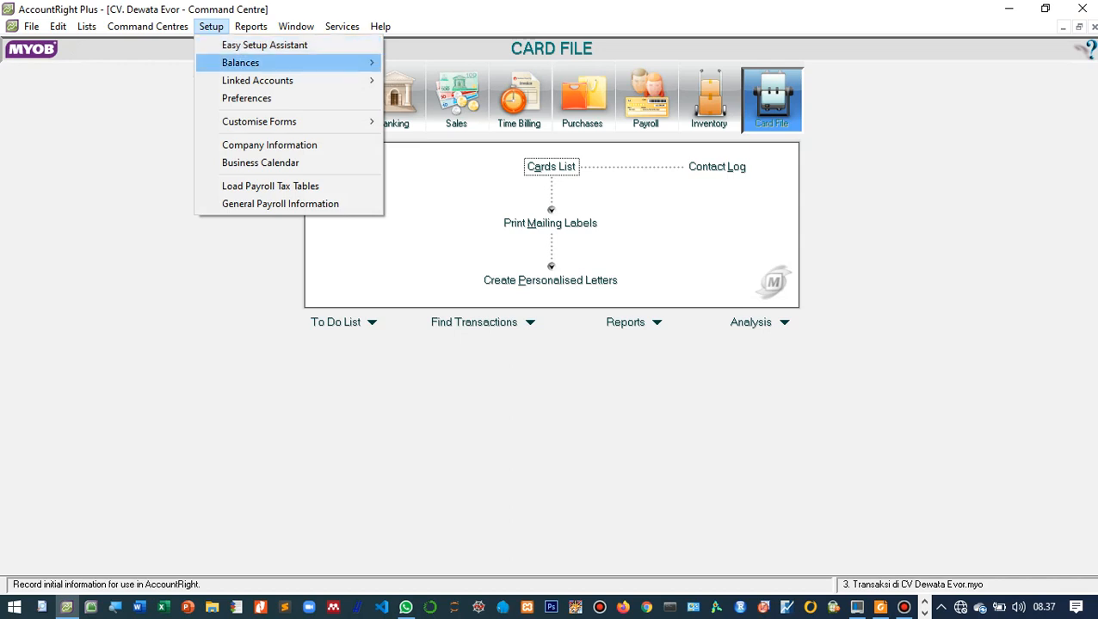
key("Right")
key("Down")
key("Down")
key("Return")
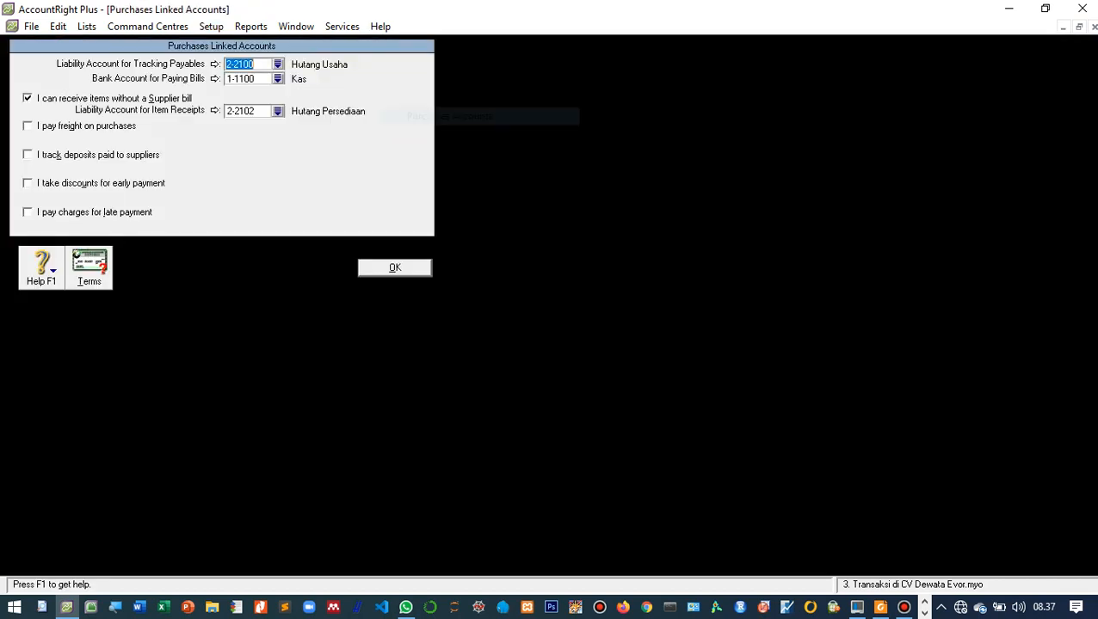
key("Return")
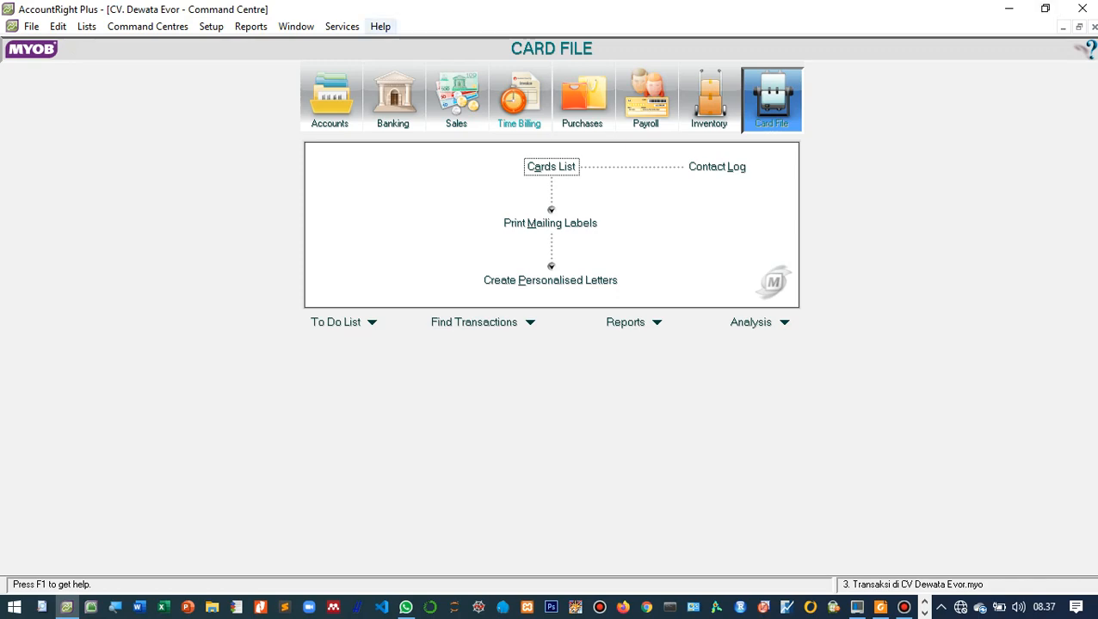
Place the accounting window beside the case PDF and create a detail job numbered SM with the name Seminar.
key("super+Right")
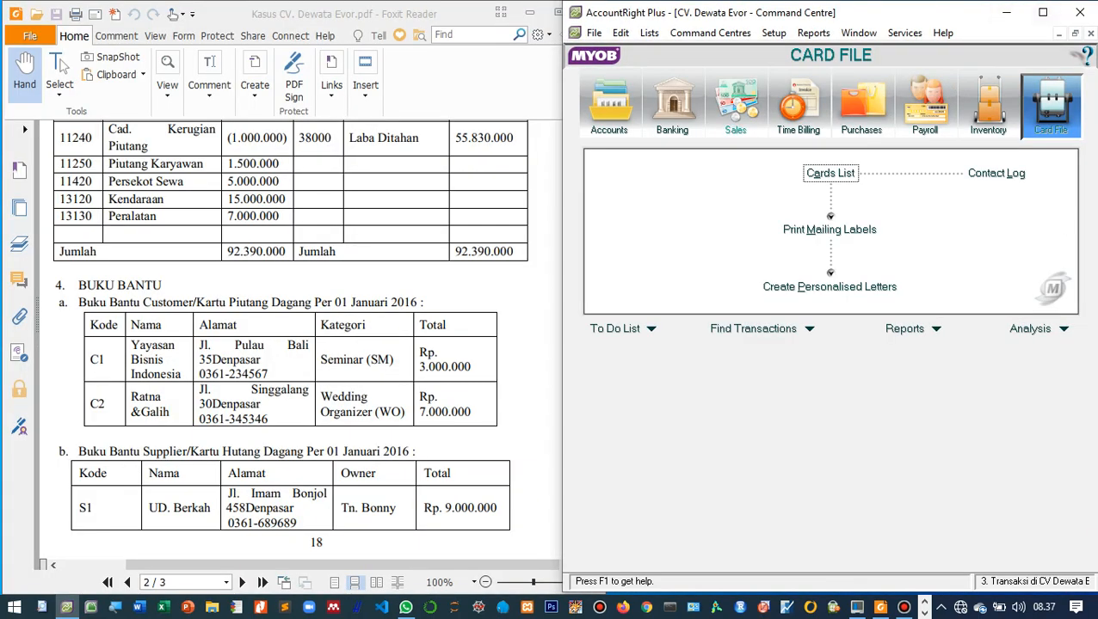
key("alt+Tab")
left_click(649, 33)
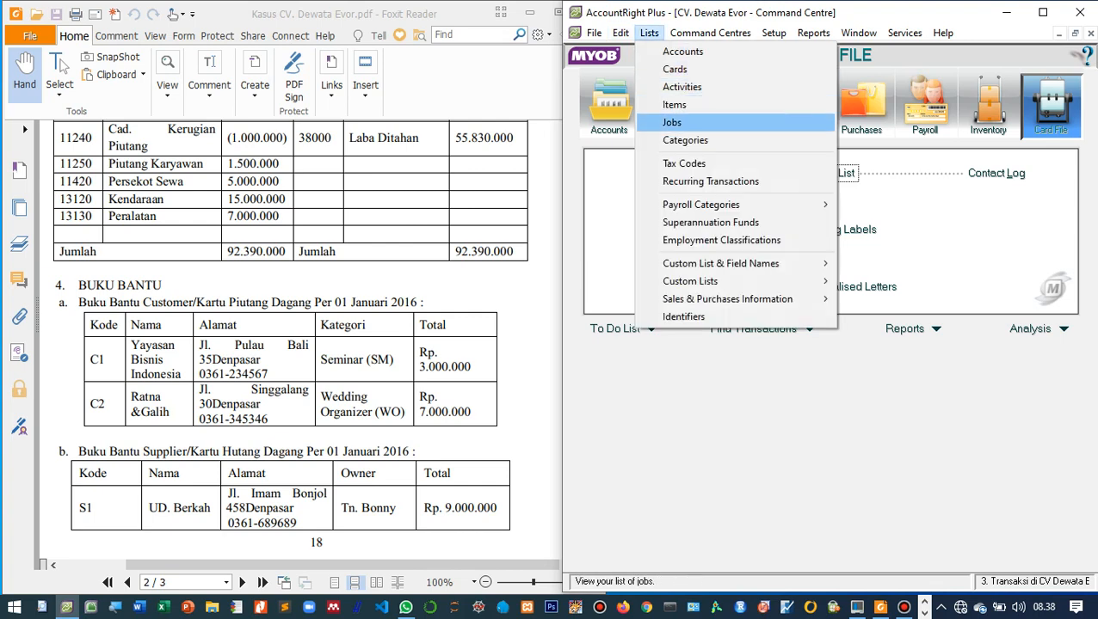
key("Return")
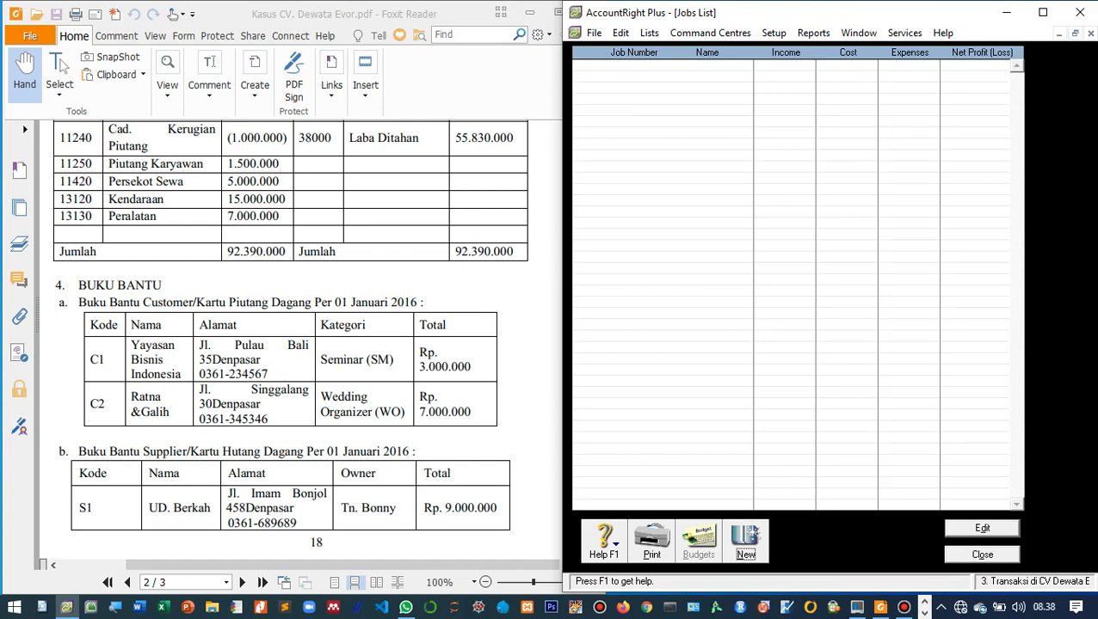
key("alt+n")
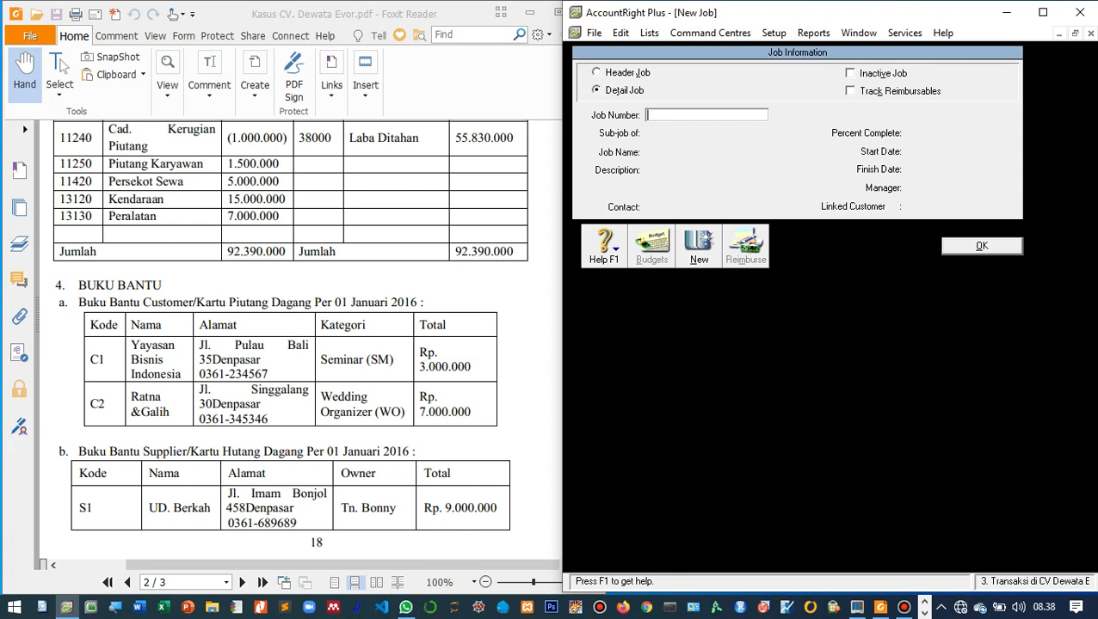
type("SM")
key("Tab")
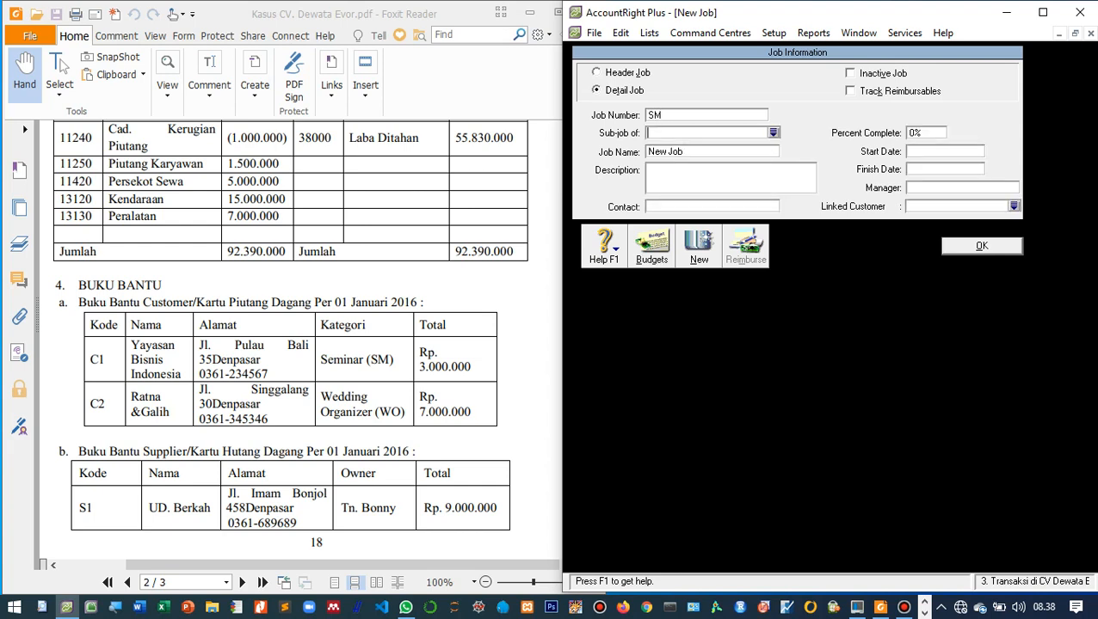
key("Tab")
type("Seminar")
key("Return")
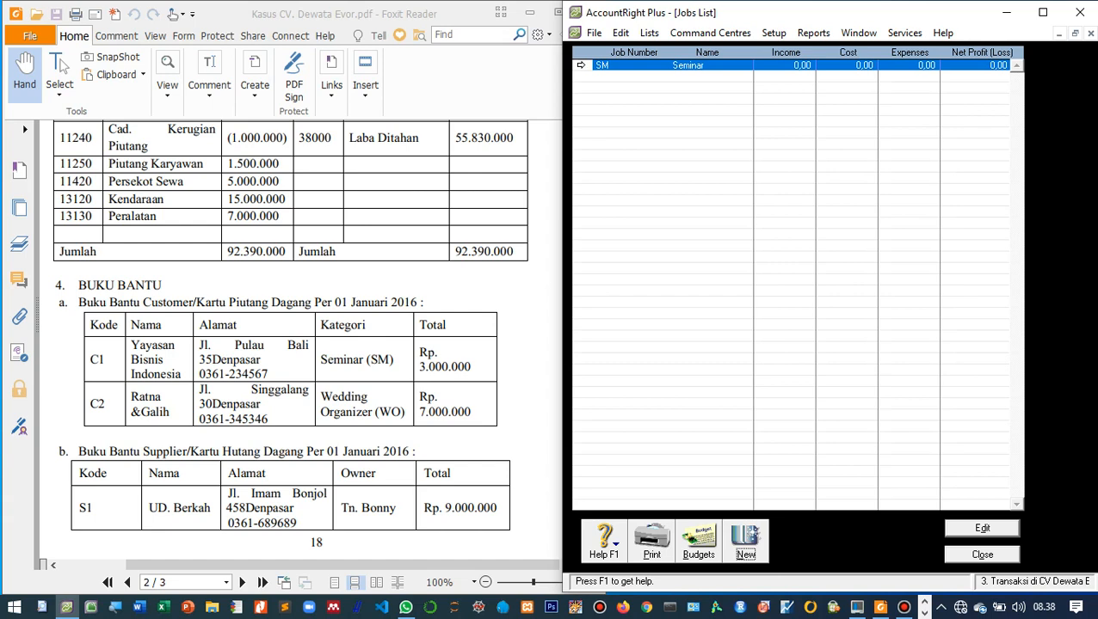
Create a second detail job numbered WO with the name Wedding Organizer, and close the jobs list.
key("Return")
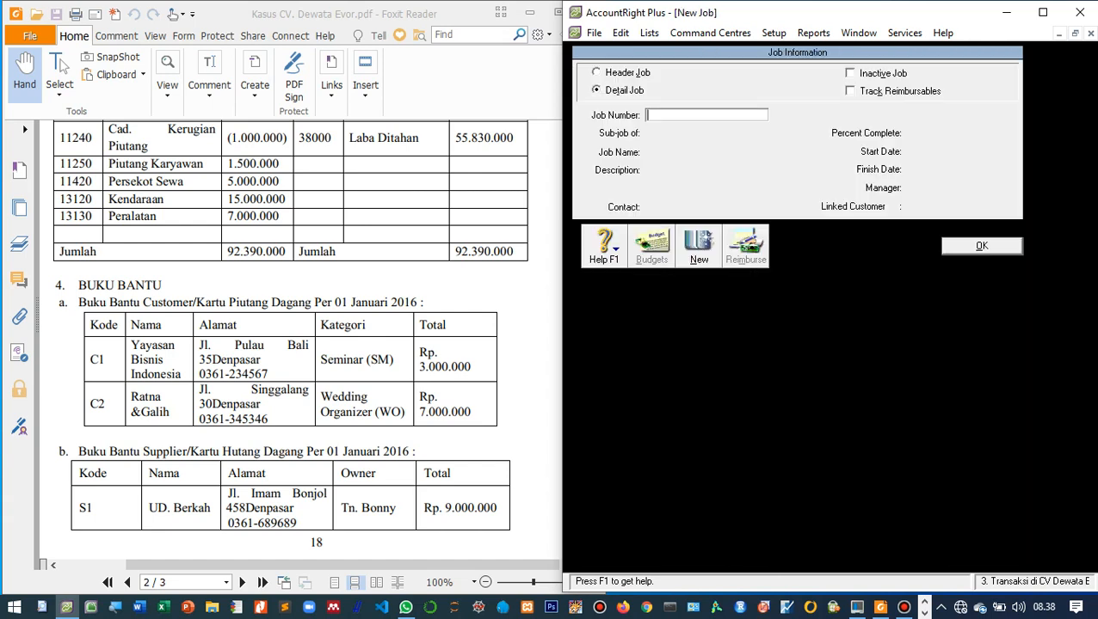
type("WO")
key("Tab")
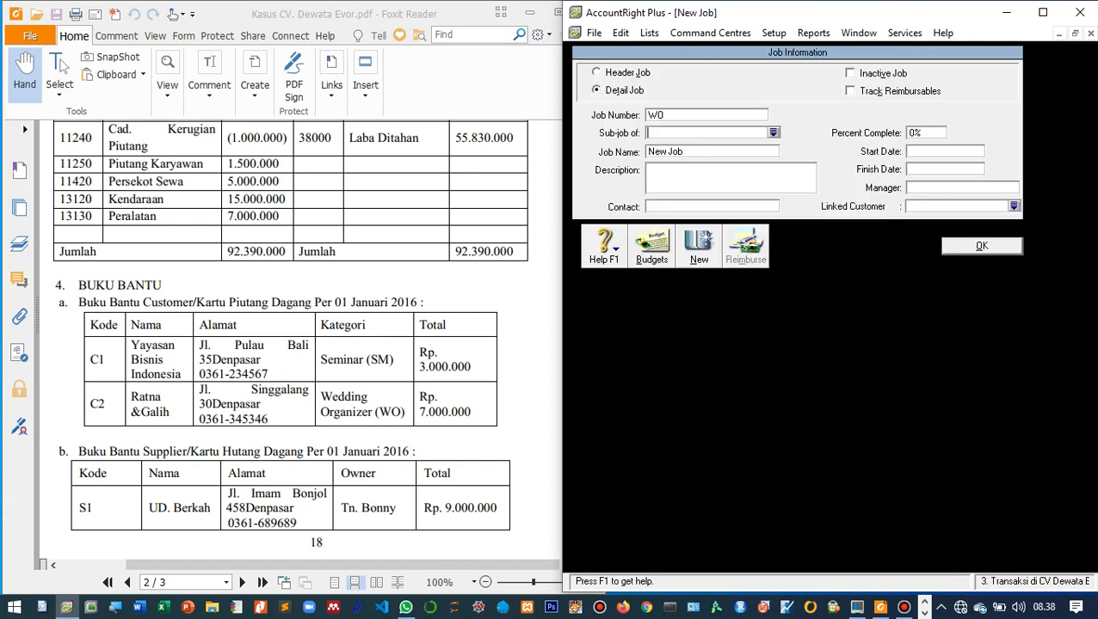
key("Tab")
type("Wedding Organizer")
key("Return")
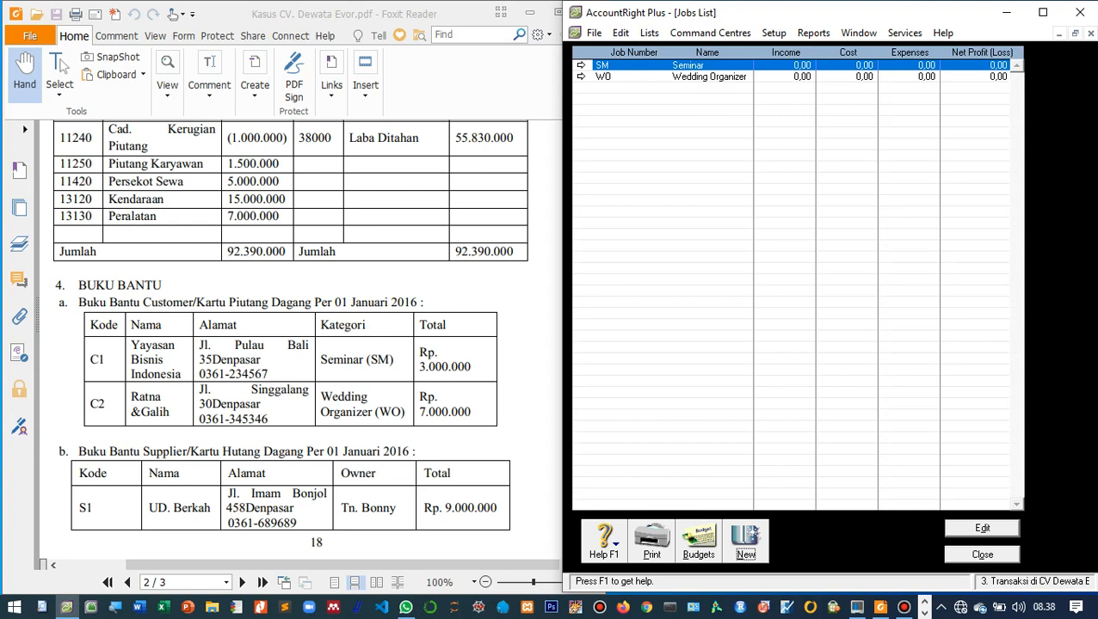
left_click(982, 554)
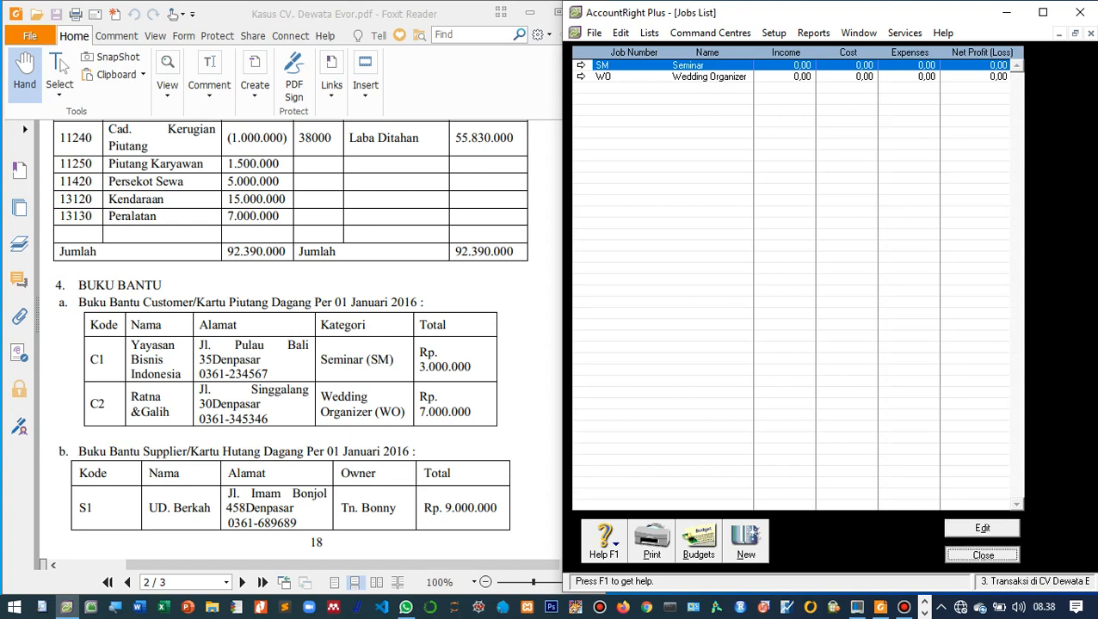
key("Return")
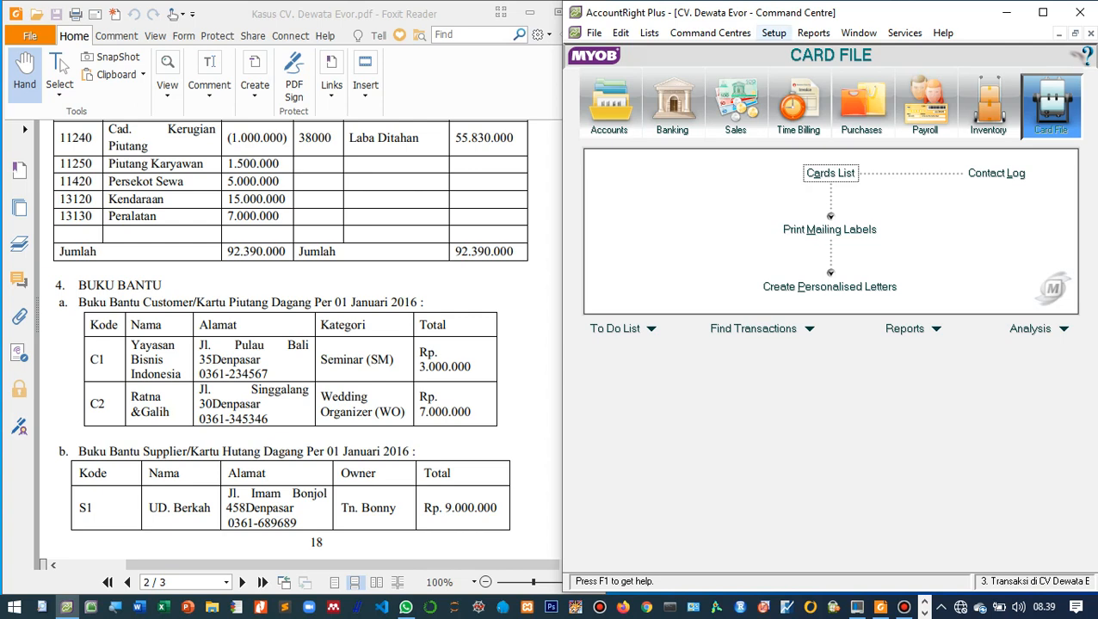
Start a historical sale in the customer balances for the customer Yayasan Bisnis Indonesia.
left_click(773, 32)
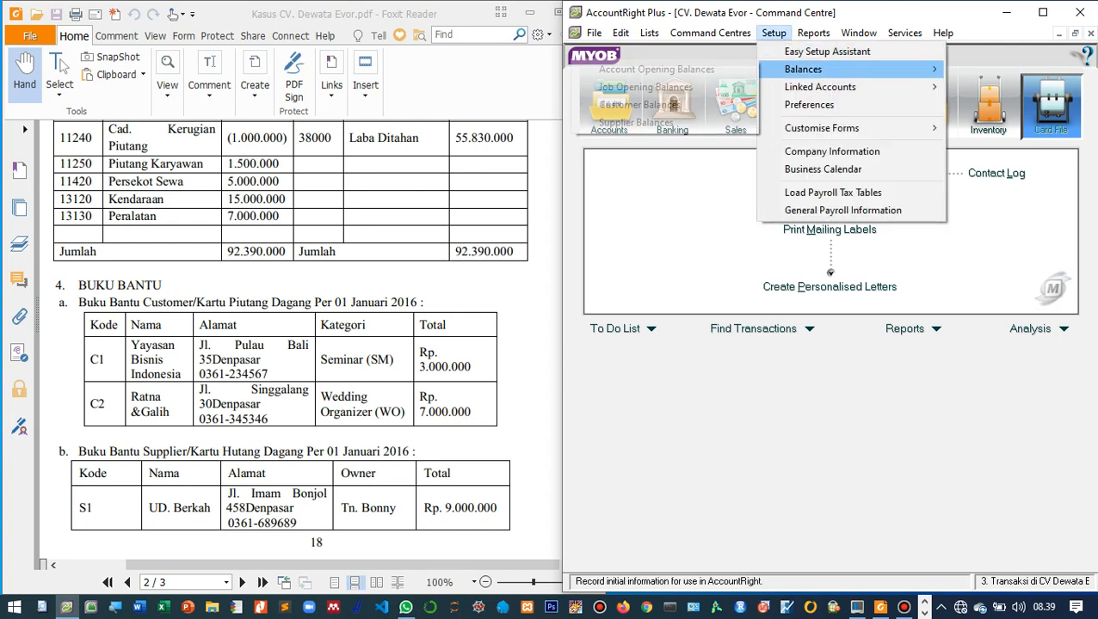
mouse_move(826, 69)
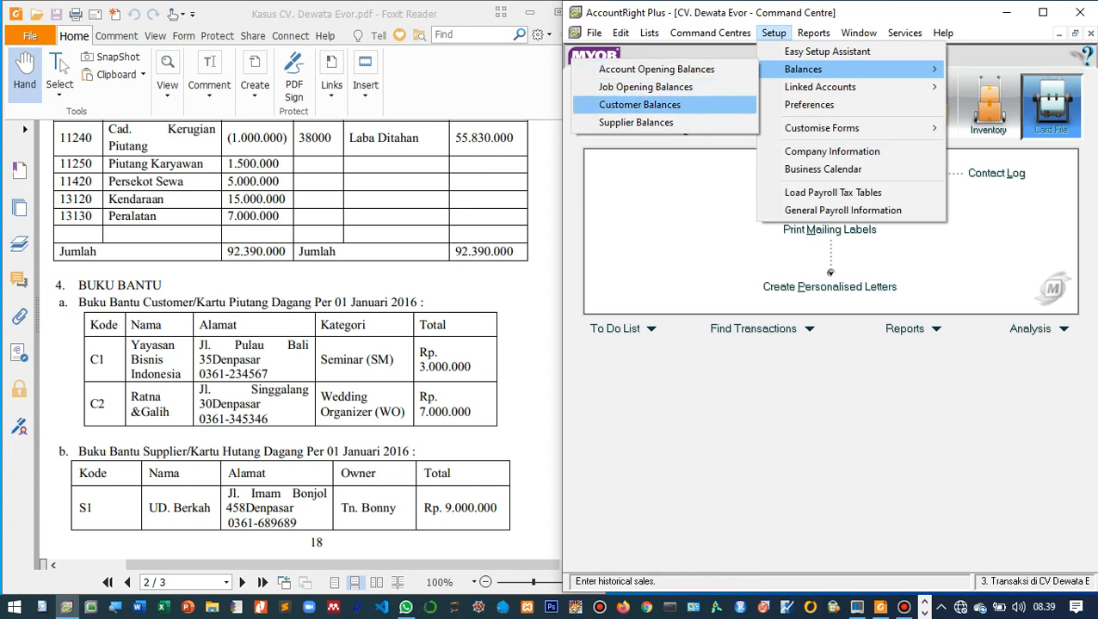
left_click(639, 104)
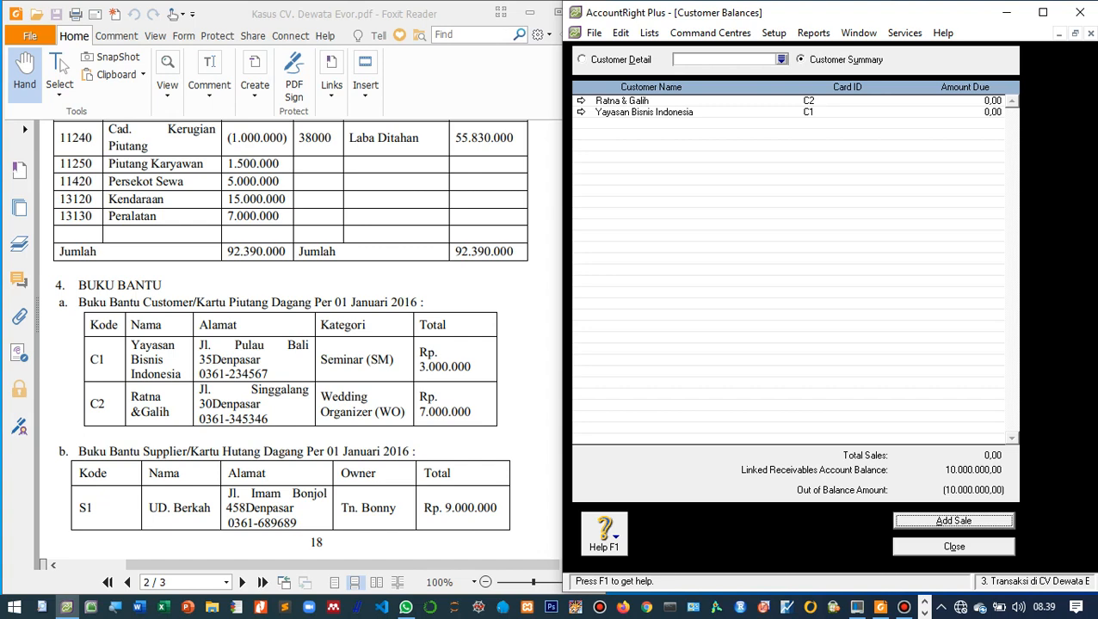
key("Return")
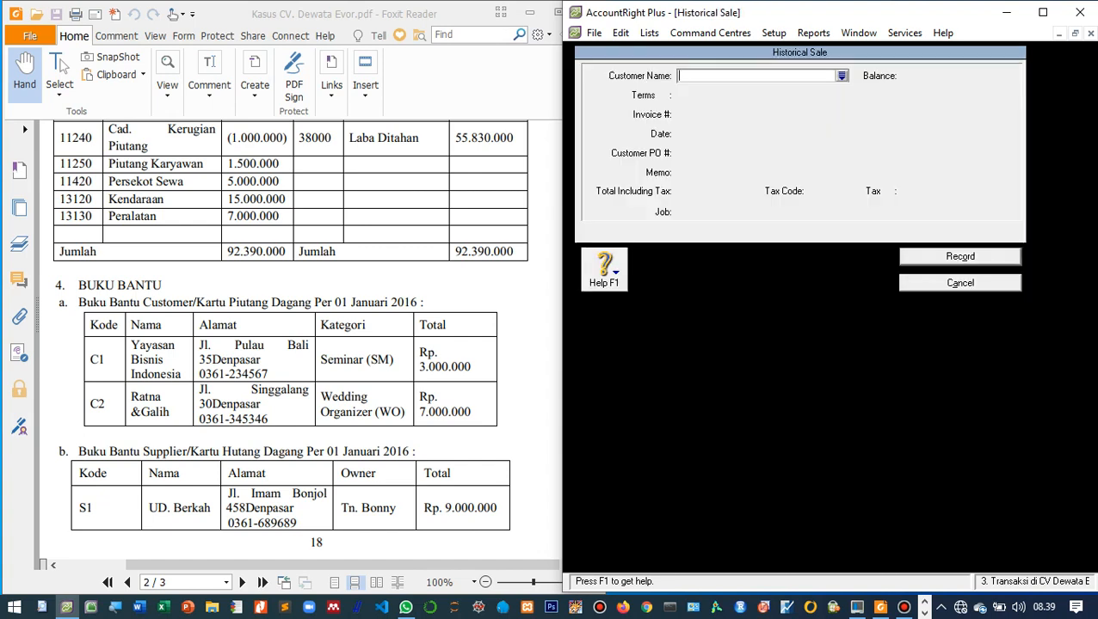
left_click(842, 75)
double_click(695, 229)
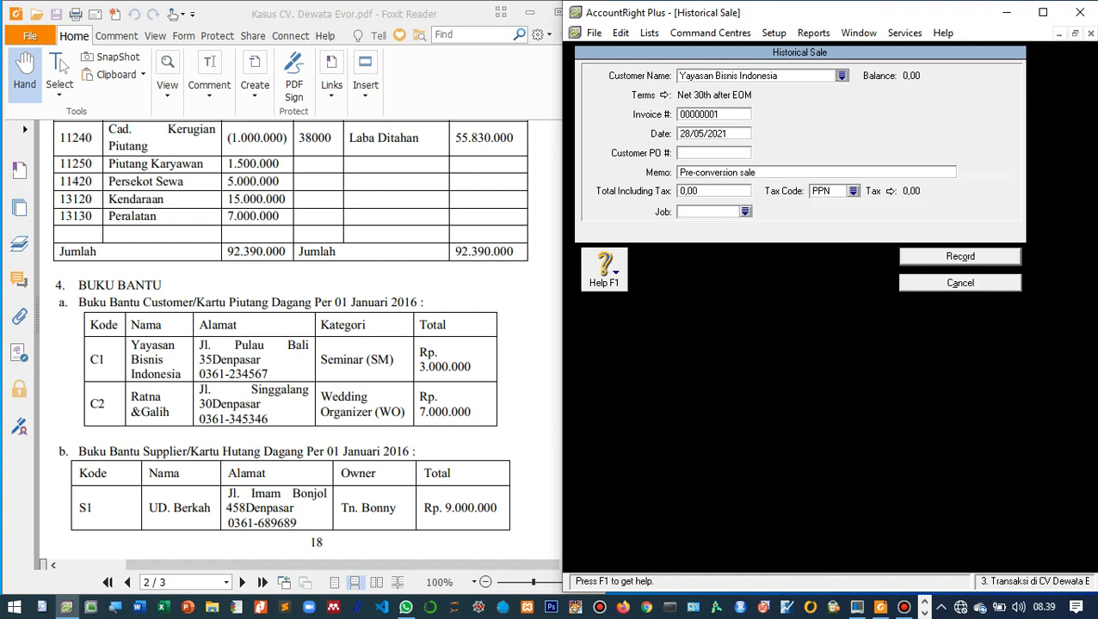
Set the historical sale's date to 01/01/2016 and its memo to "Saldo awal piutang usaha di Yayasan Bisnis Indonesia".
key("Tab")
type("01/01/2016")
key("Tab")
key("Tab")
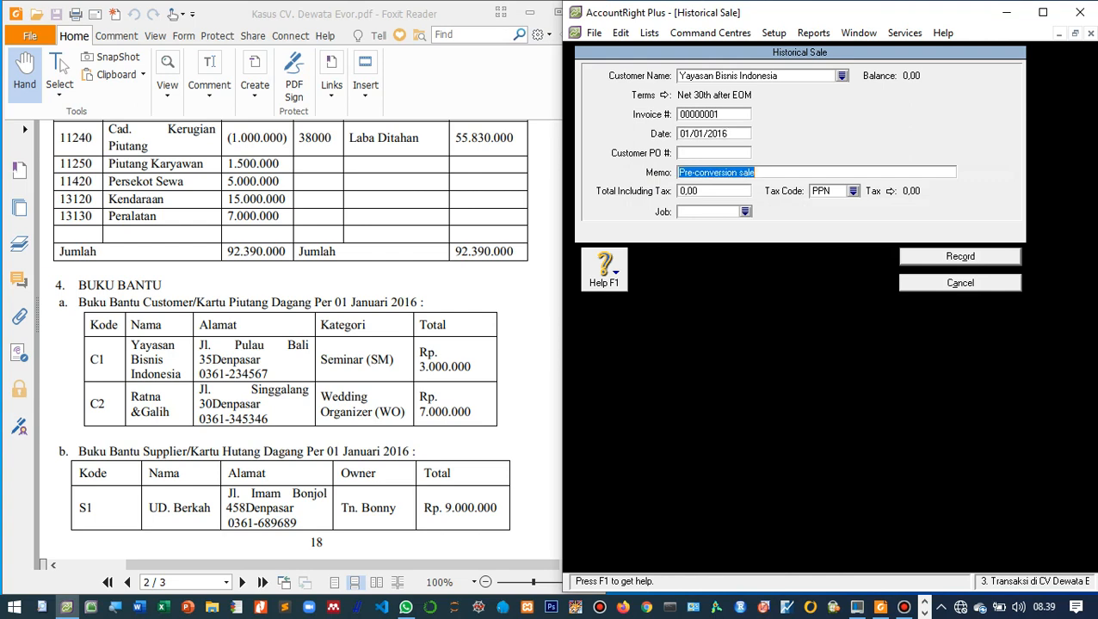
type("Sal")
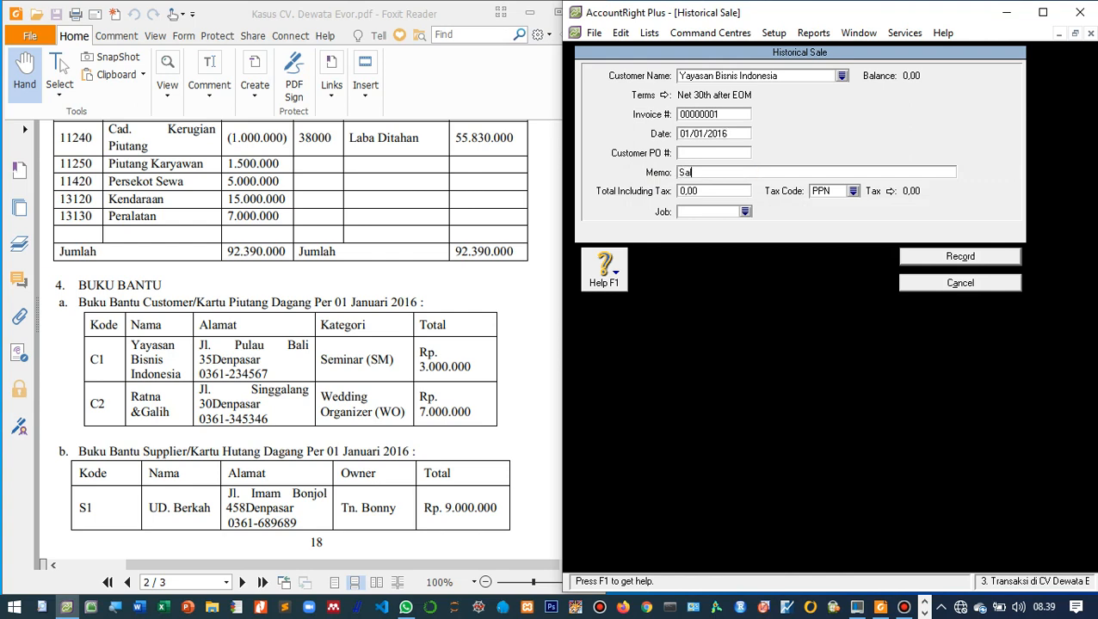
type("do awal piutang usaha di Ya")
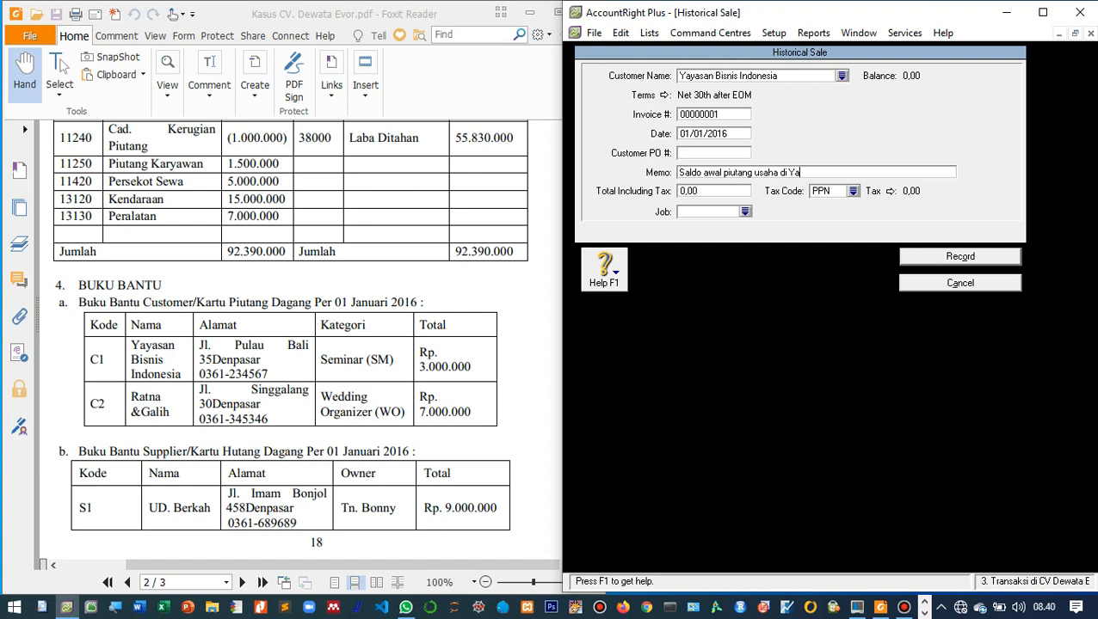
type("yasan Bisnis Indonesia")
key("Tab")
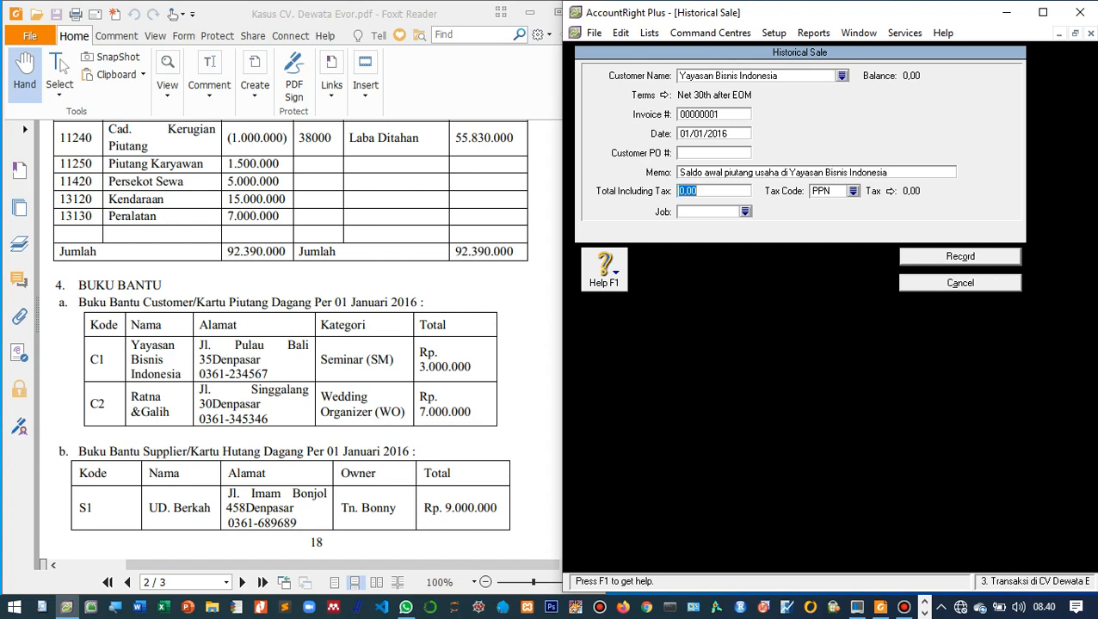
Set the Yayasan Bisnis Indonesia sale's total to 3.000.000 with tax code N-T and job SM, and record it.
type("3000000")
key("Tab")
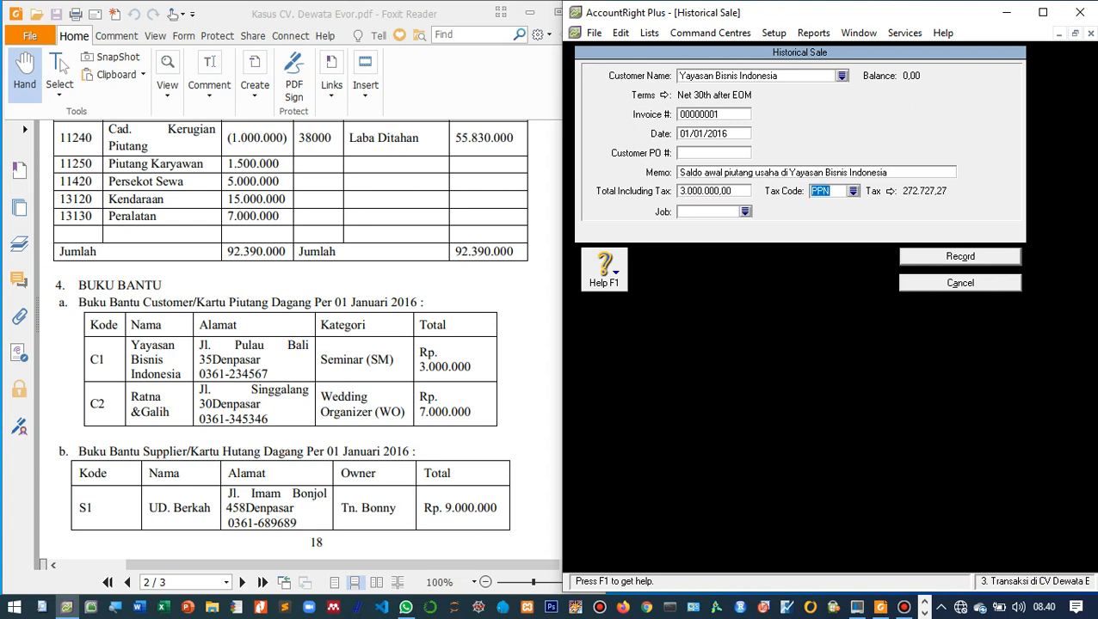
left_click(852, 191)
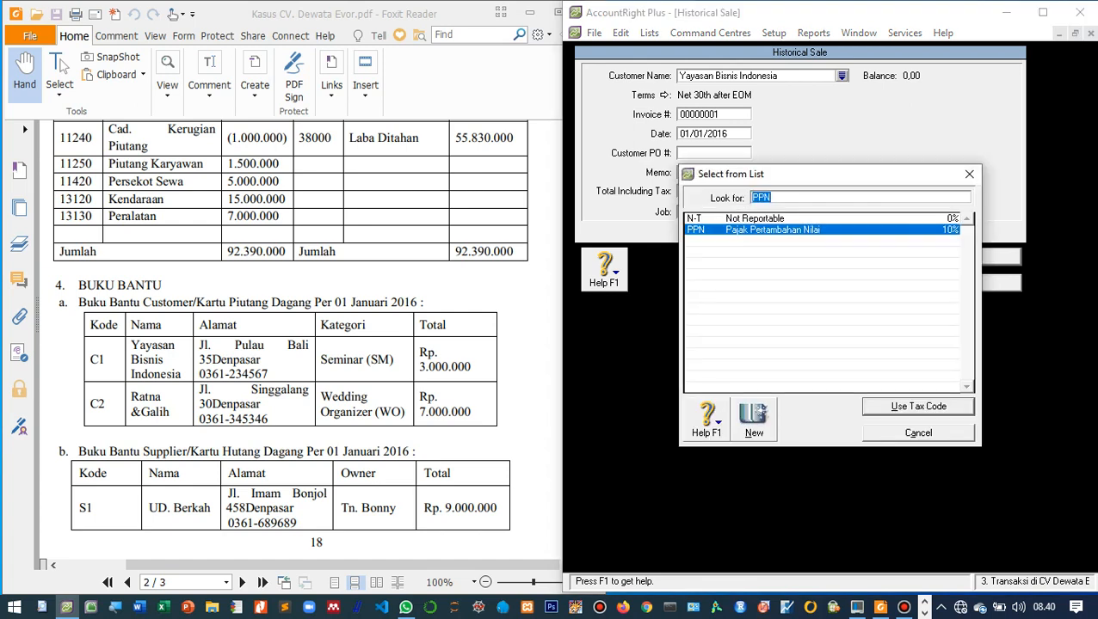
double_click(757, 218)
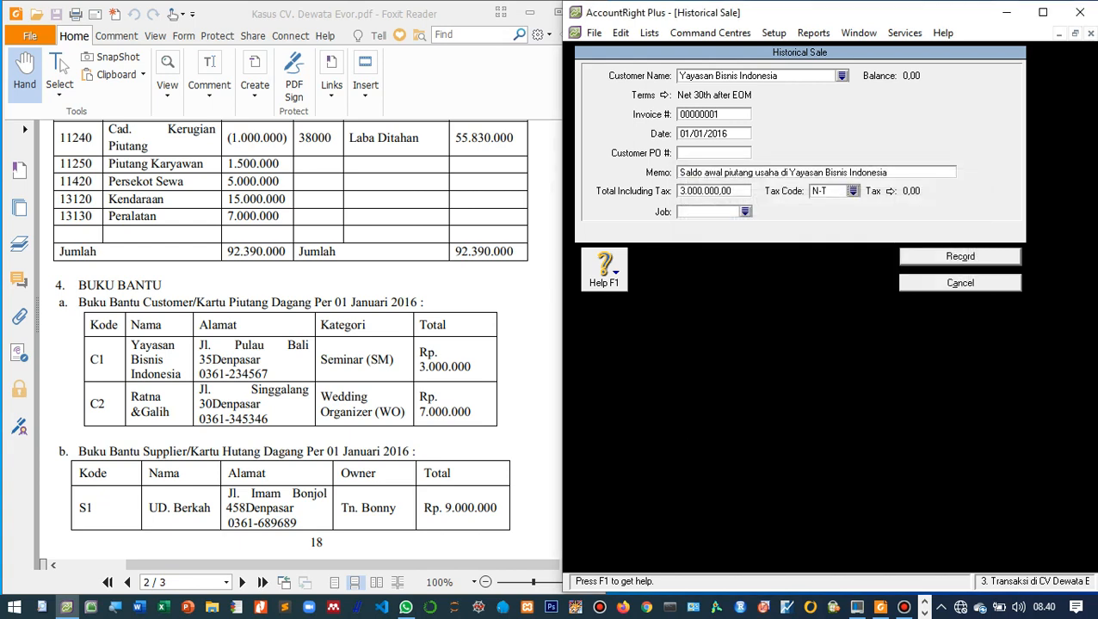
left_click(745, 211)
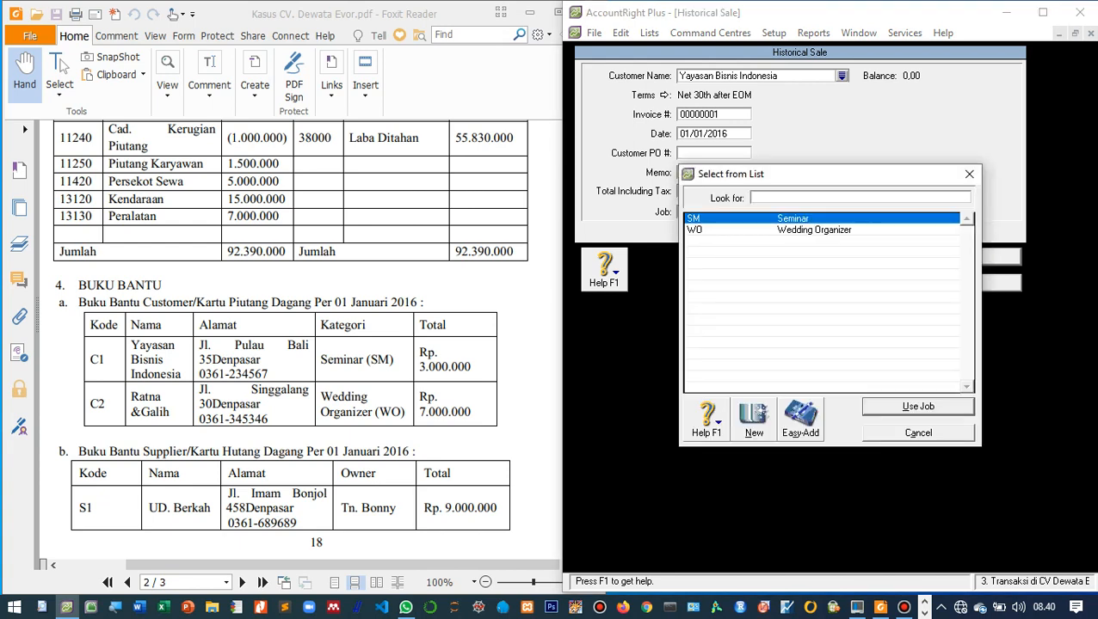
double_click(757, 218)
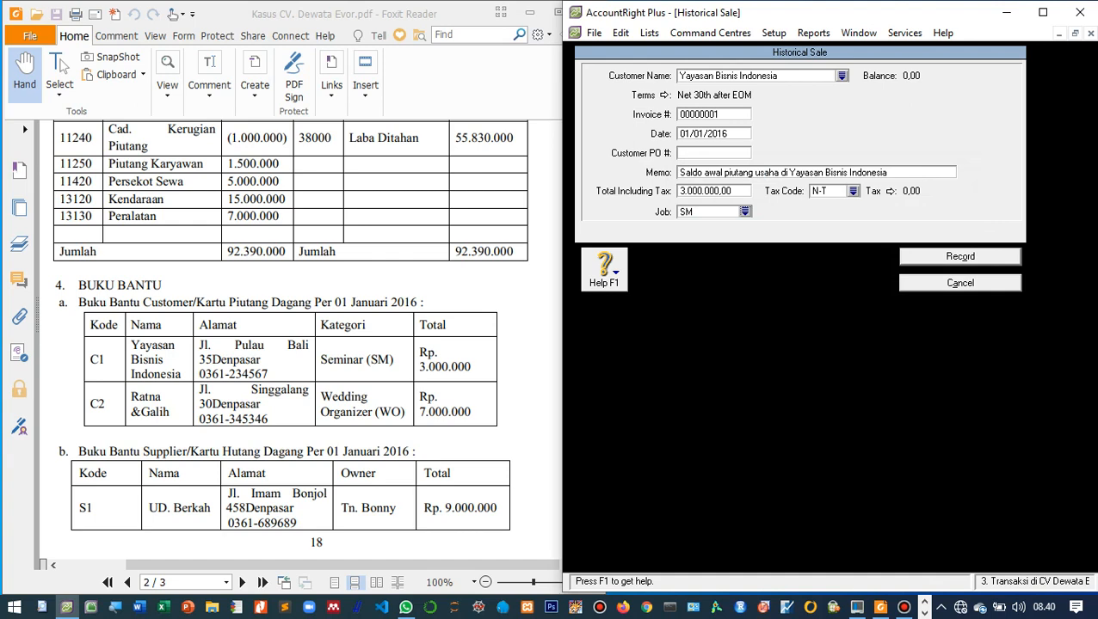
left_click(960, 257)
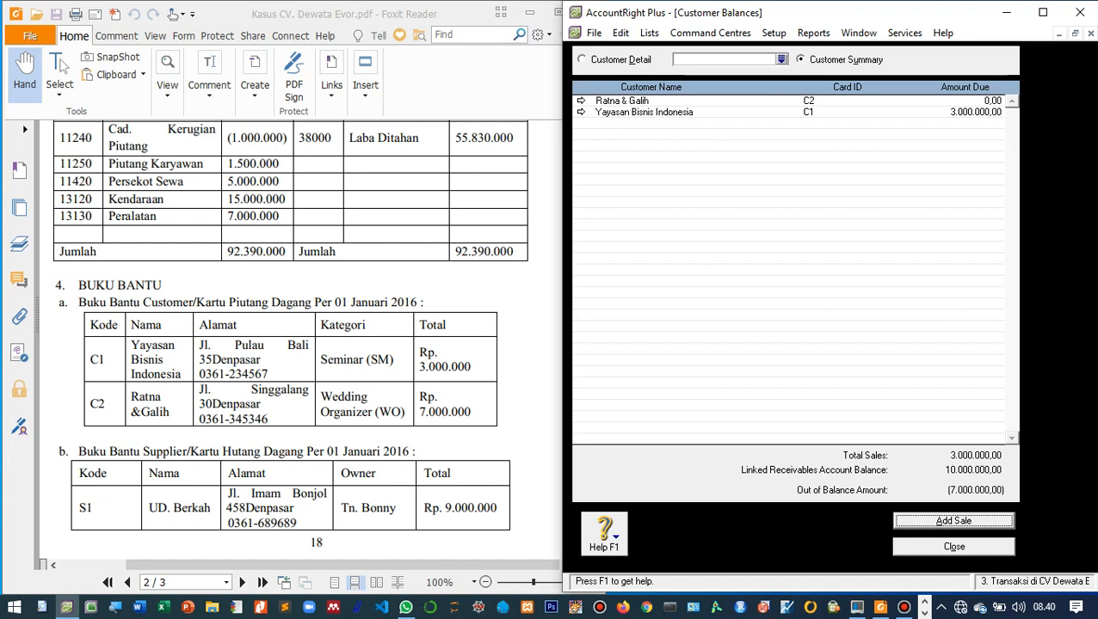
Start a historical sale for the Wedding Organizer customer, with the memo "Saldo awal piutang usaha di" followed by the customer's name.
key("Return")
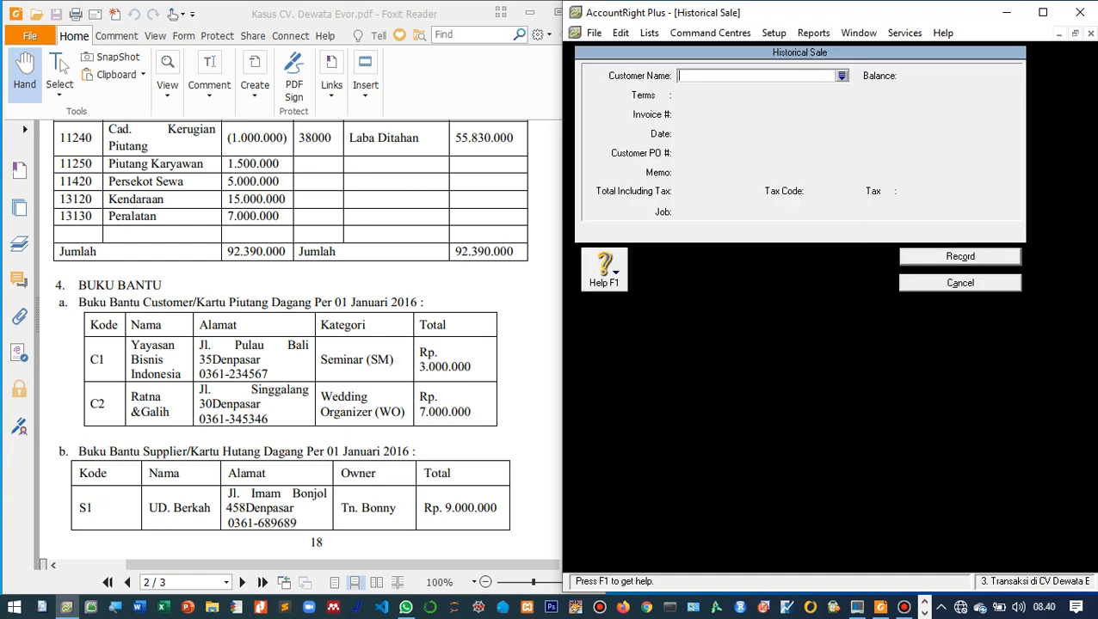
left_click(841, 76)
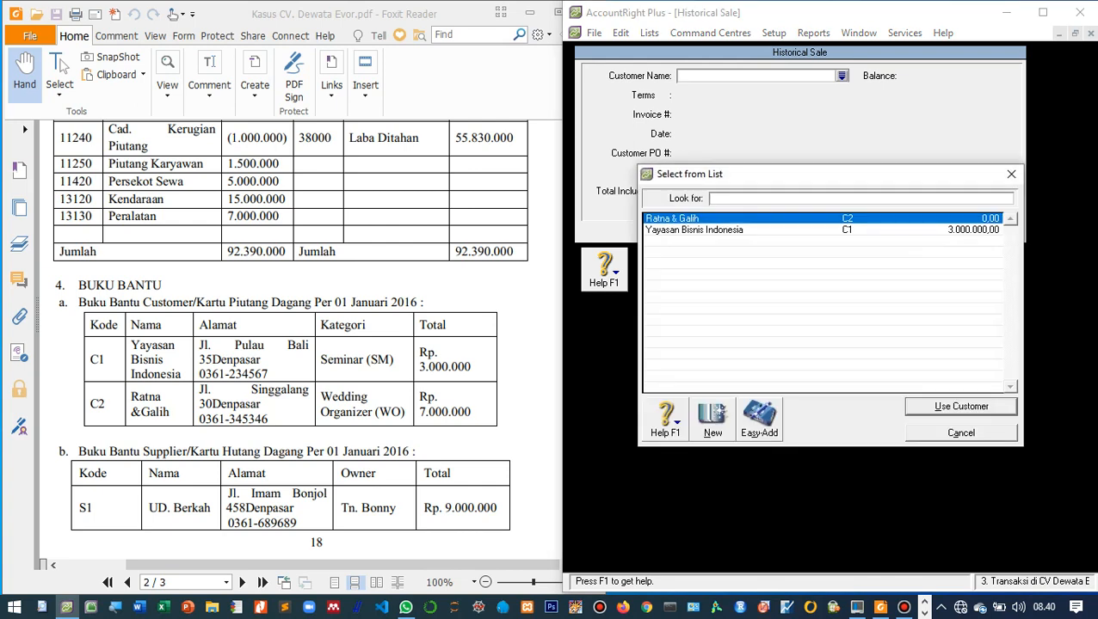
key("Return")
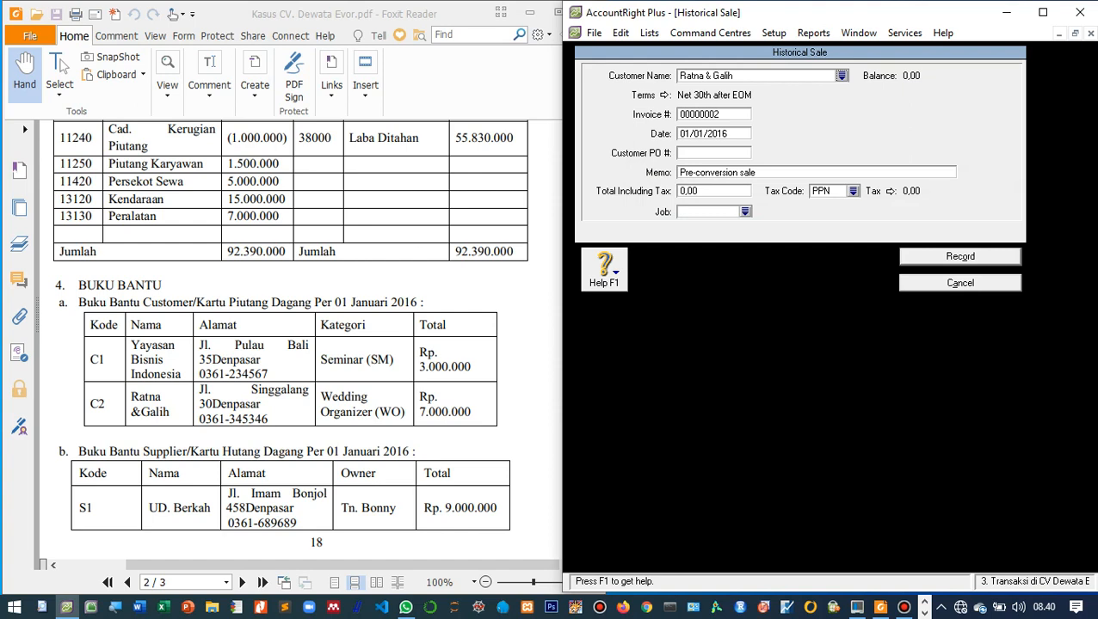
key("Tab")
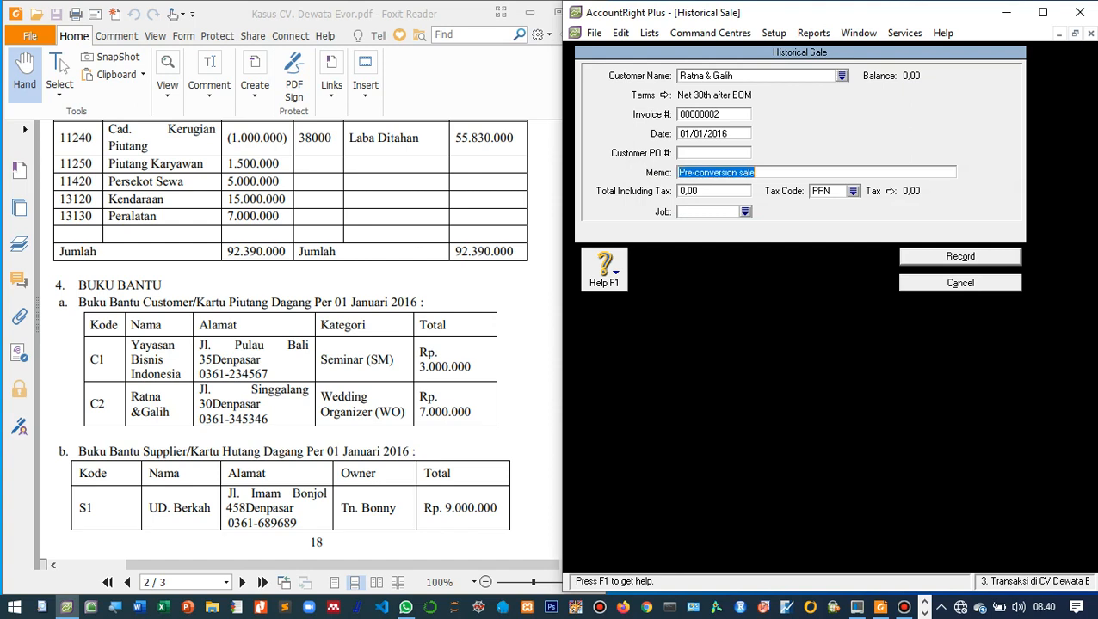
type("Saldo")
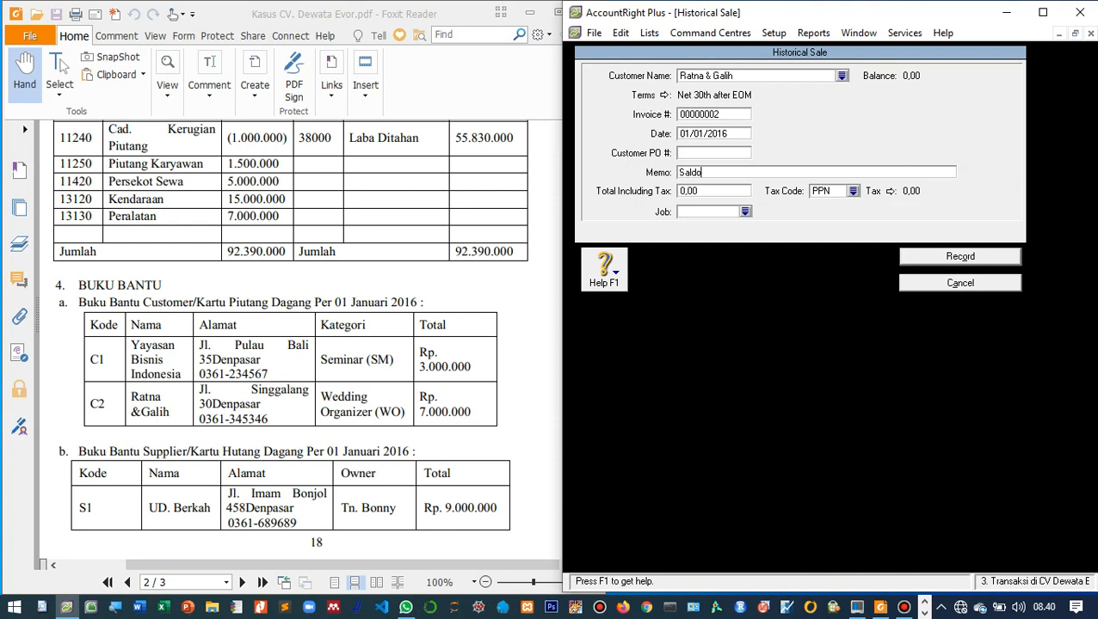
type(" awal piutang usaha di Ratn")
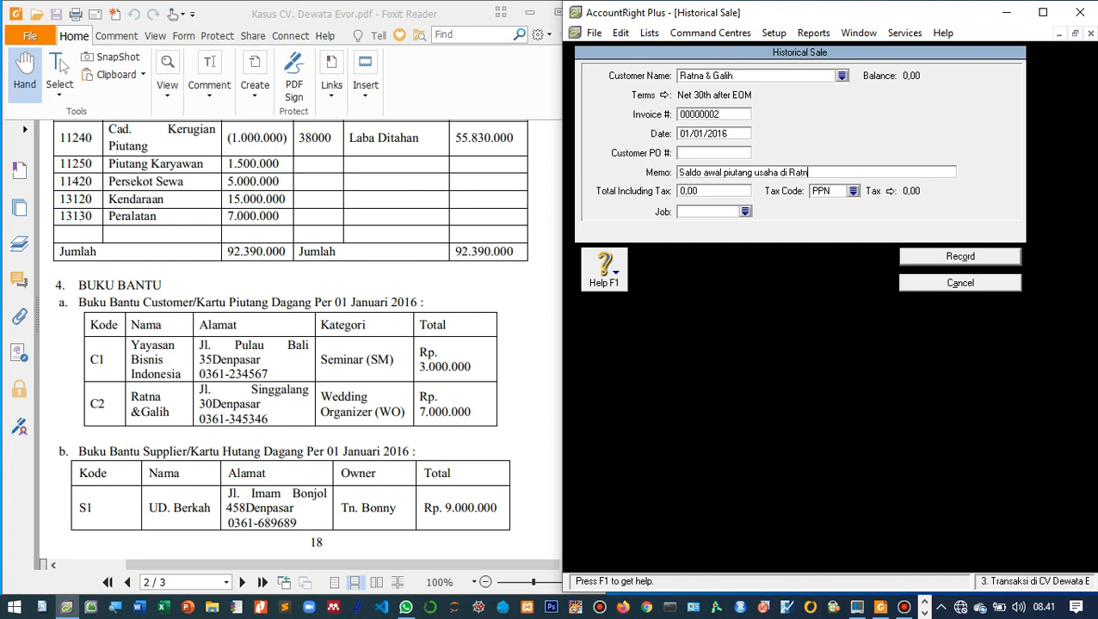
type("a & Galih")
key("Tab")
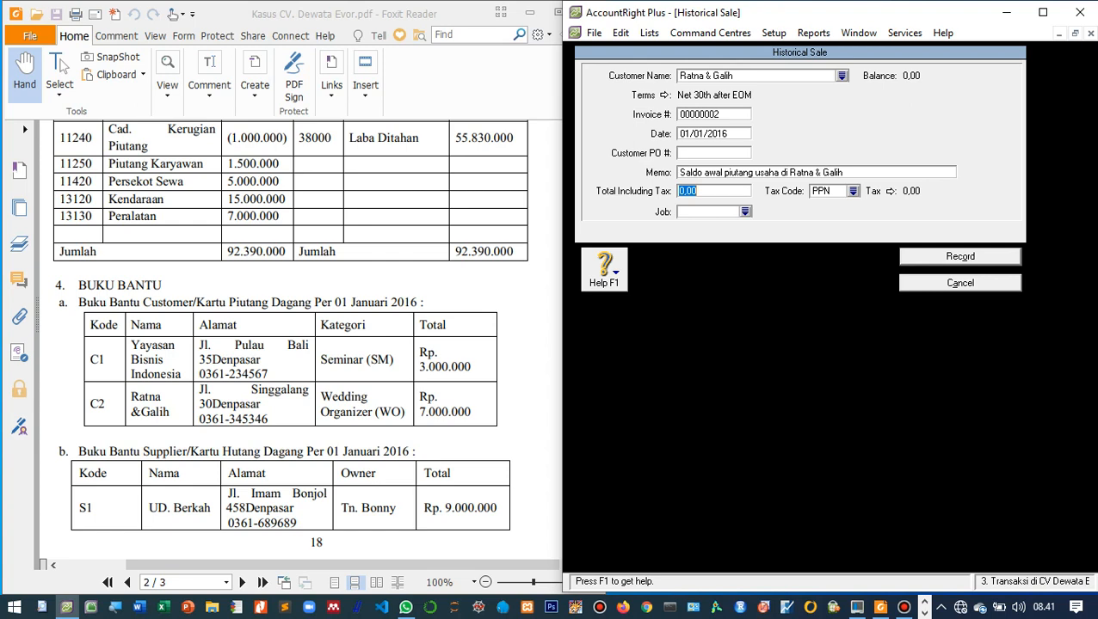
Set the second historical sale's total including tax to 7.000.000 and its tax code to N-T.
type("7.000.")
type("000000")
key("Tab")
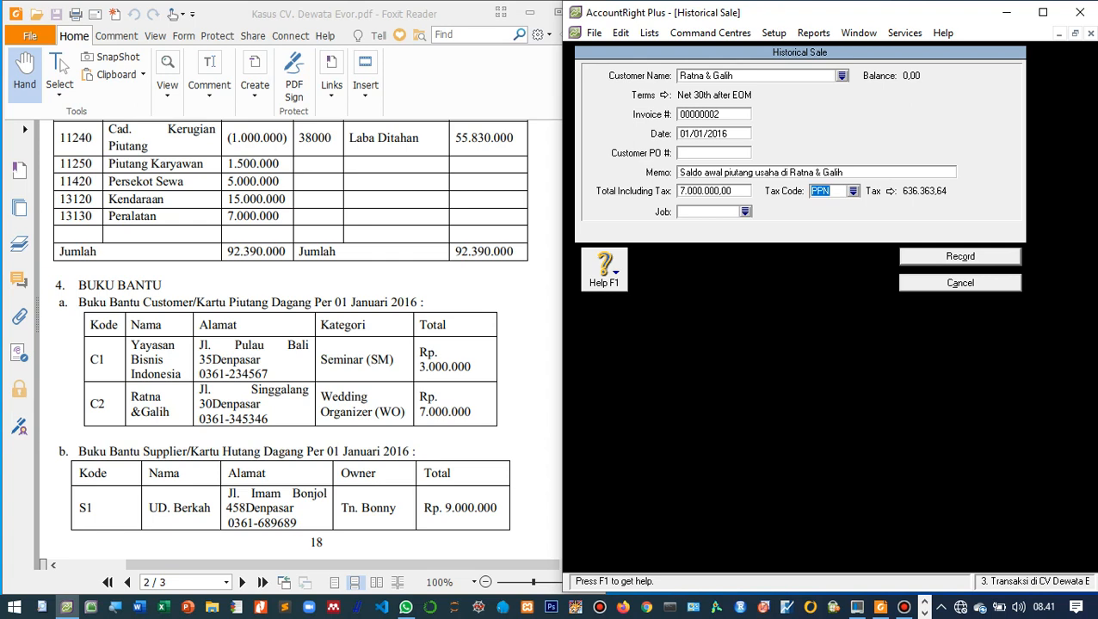
key("Tab")
key("Return")
key("Up")
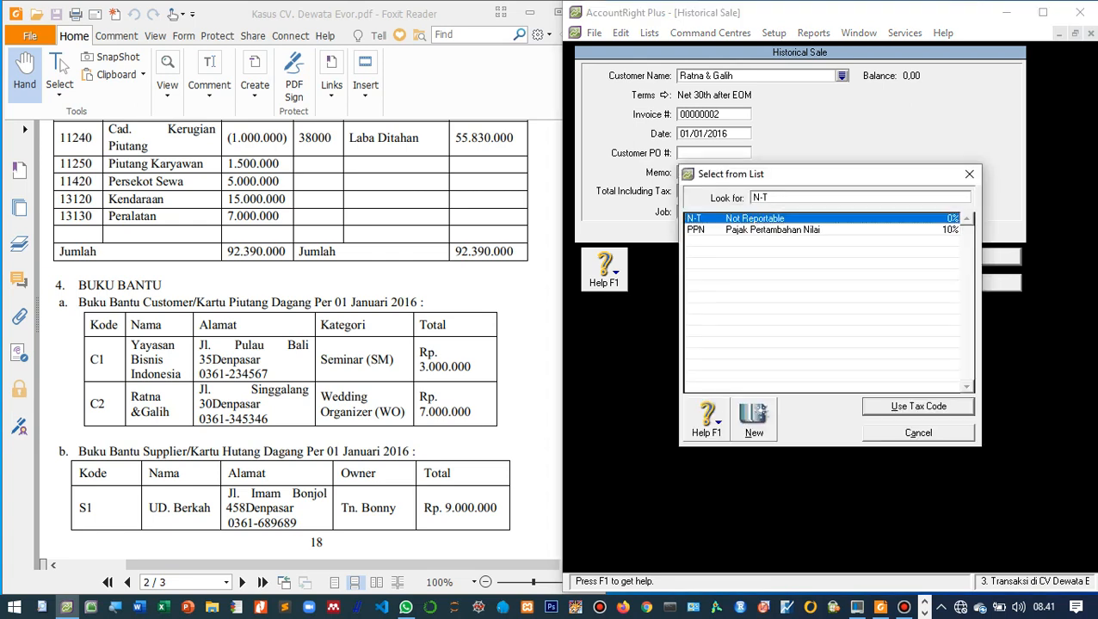
key("Return")
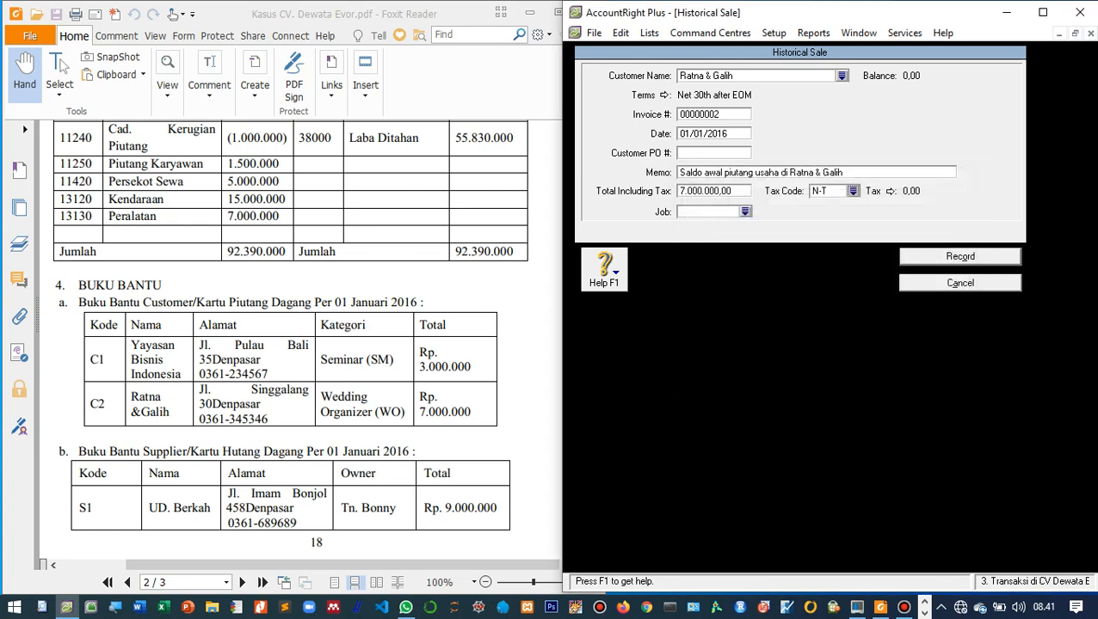
Assign job WO to the historical sale, record it, and close the customer balances.
key("Tab")
key("Return")
type("WO")
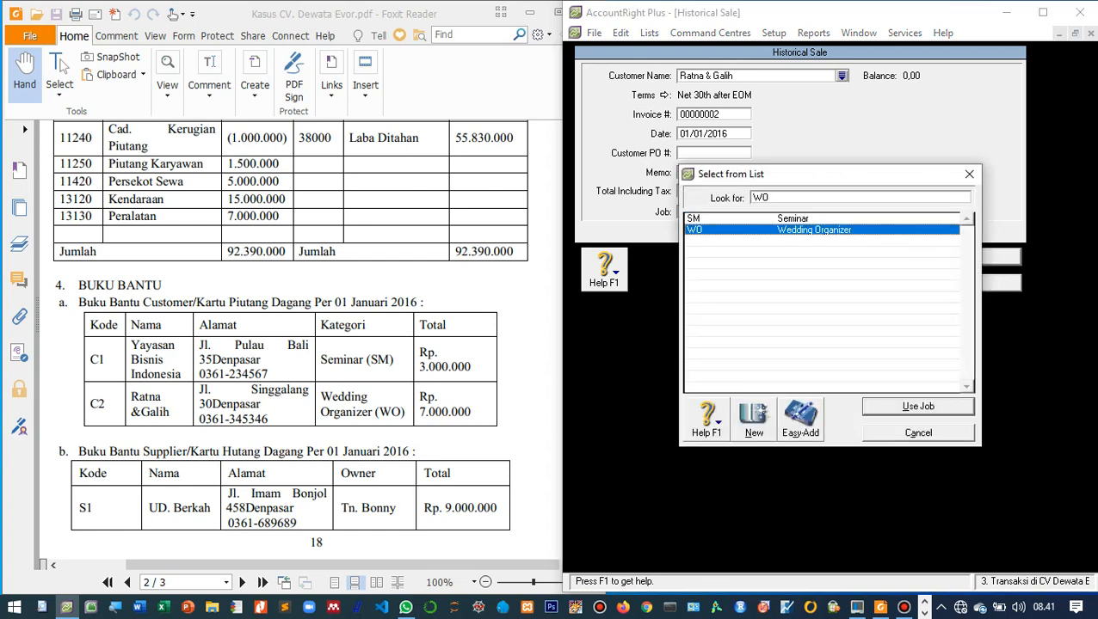
key("Return")
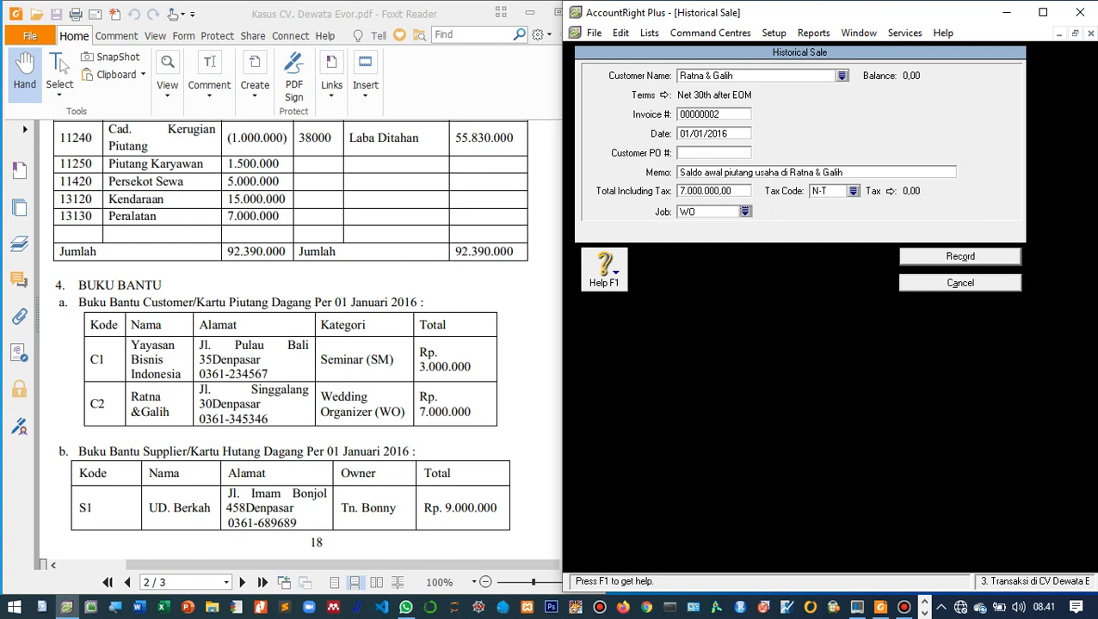
key("Return")
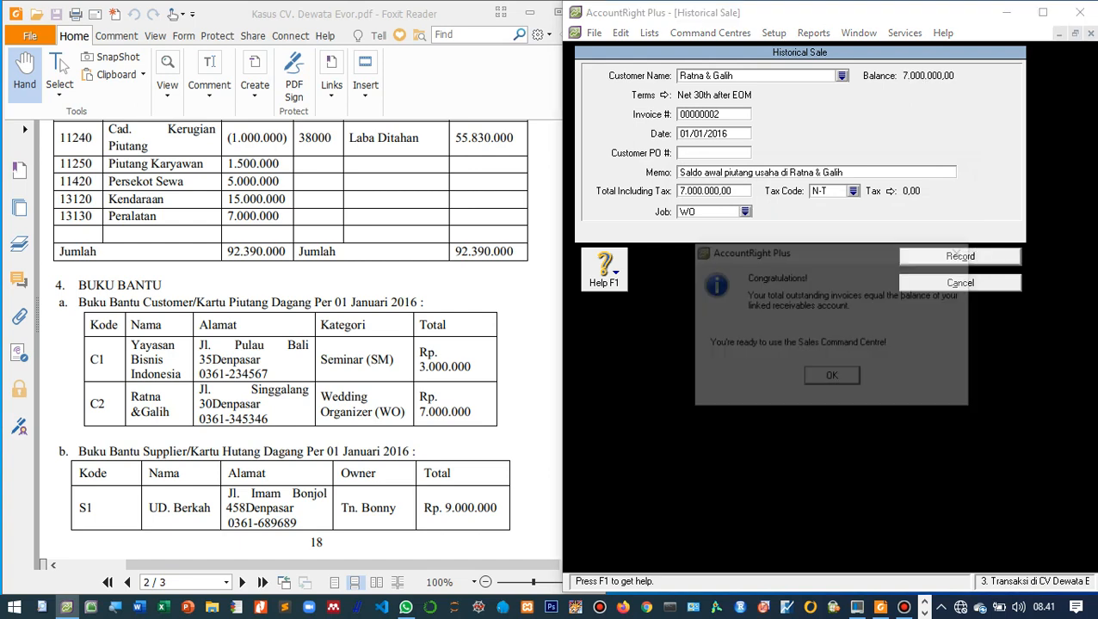
key("Return")
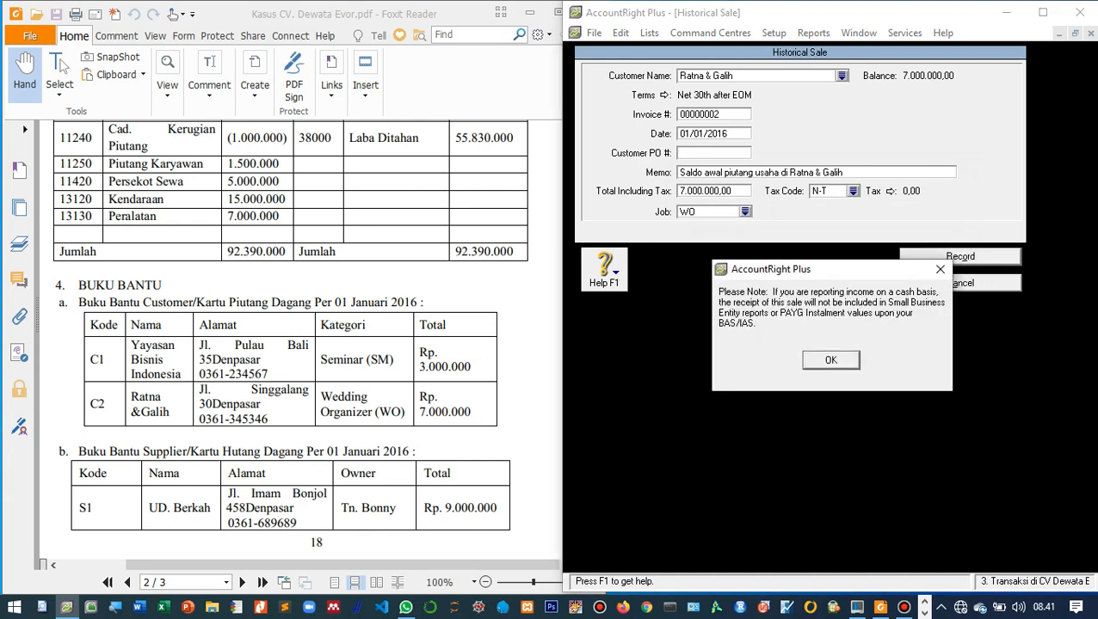
key("Return")
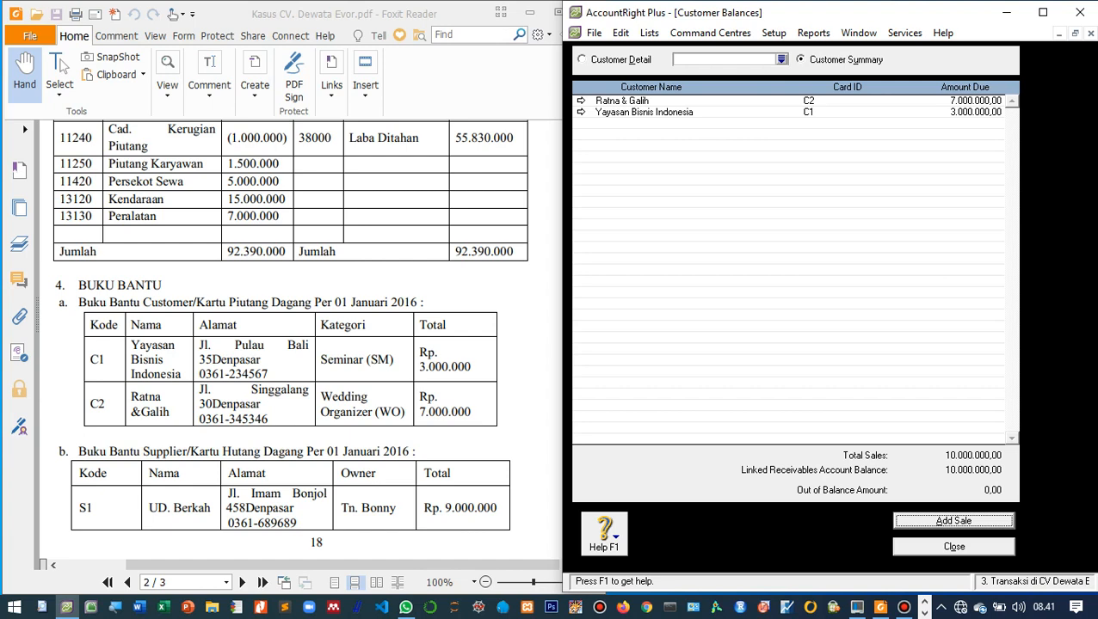
key("Escape")
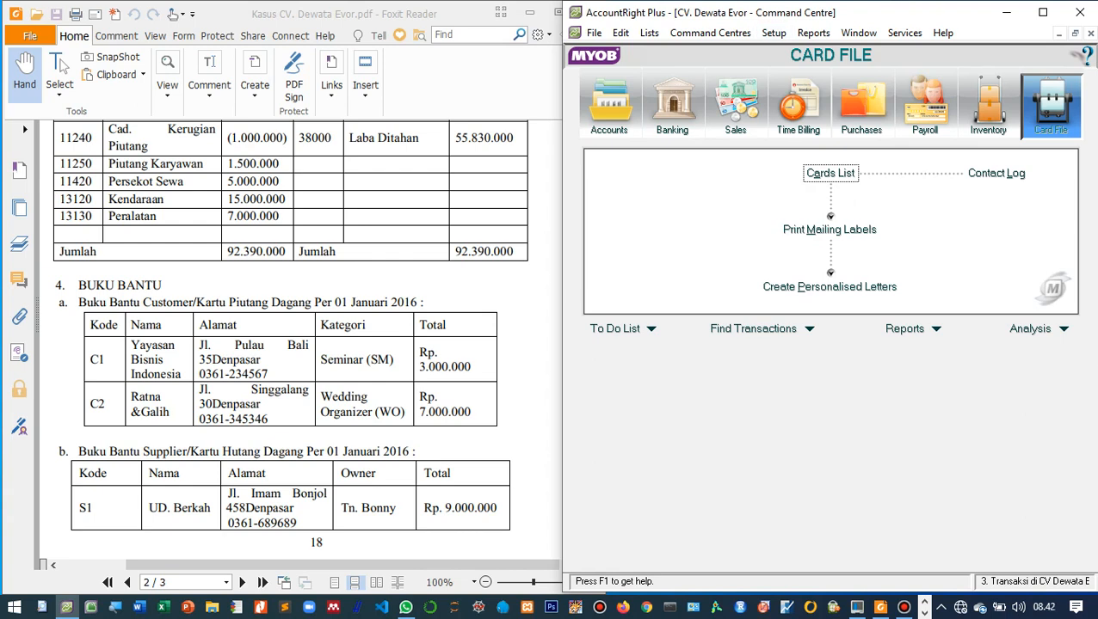
Start a historical purchase in the supplier balances for the supplier UD. Berkah.
left_click(773, 33)
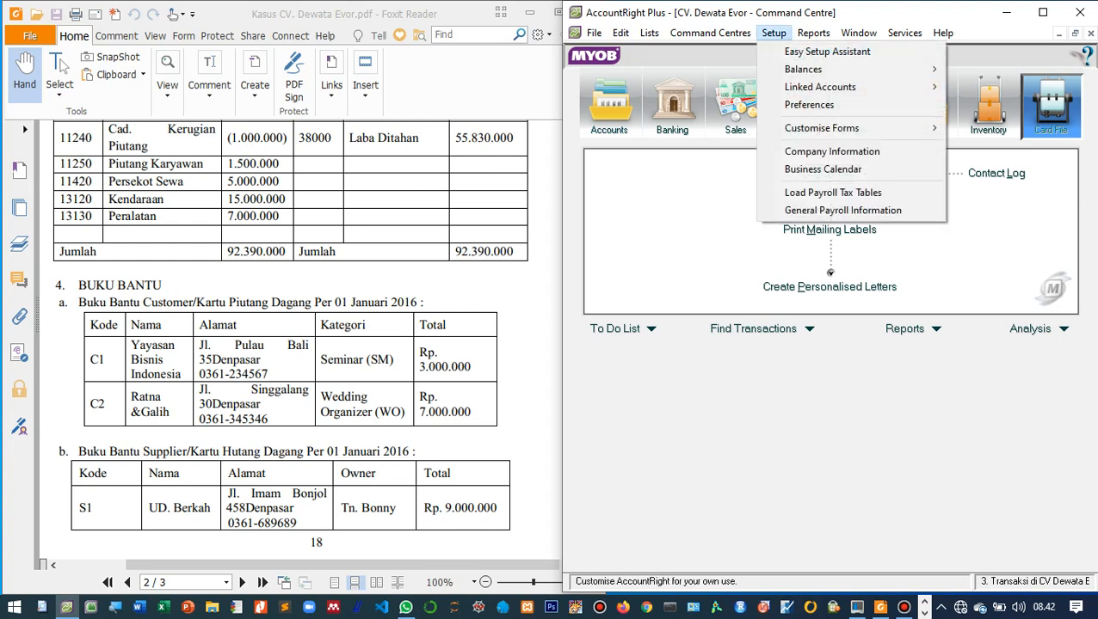
mouse_move(809, 69)
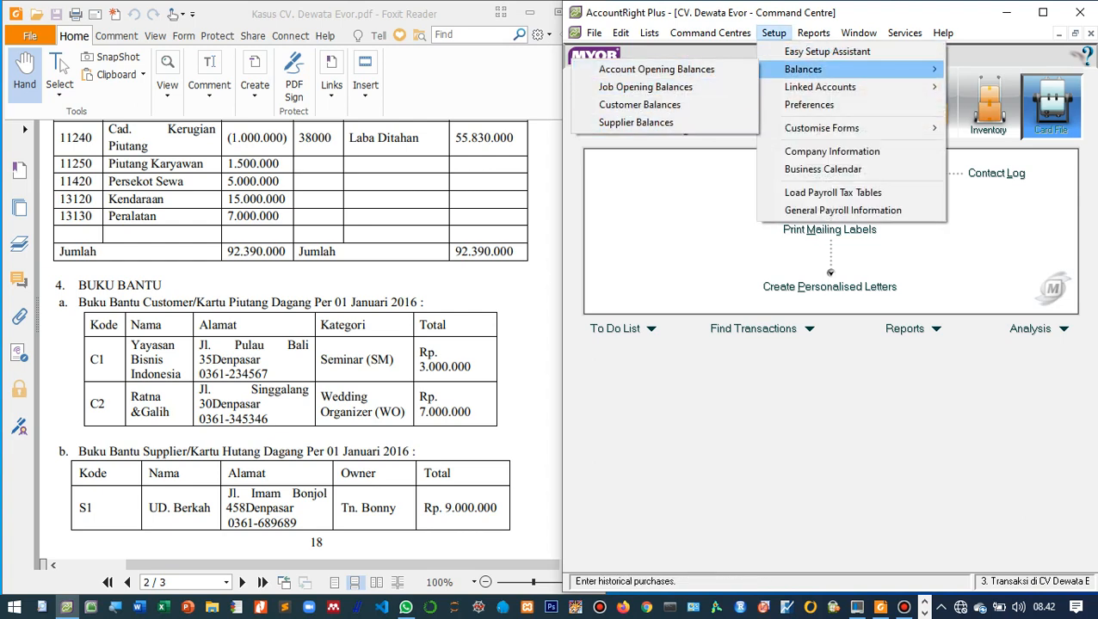
left_click(636, 122)
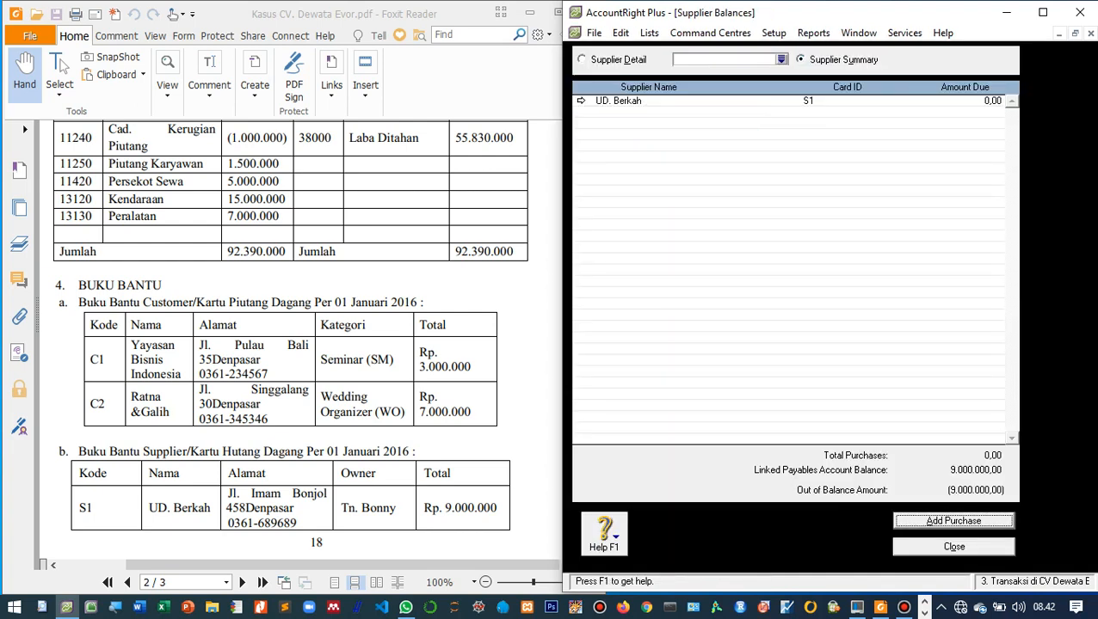
key("Return")
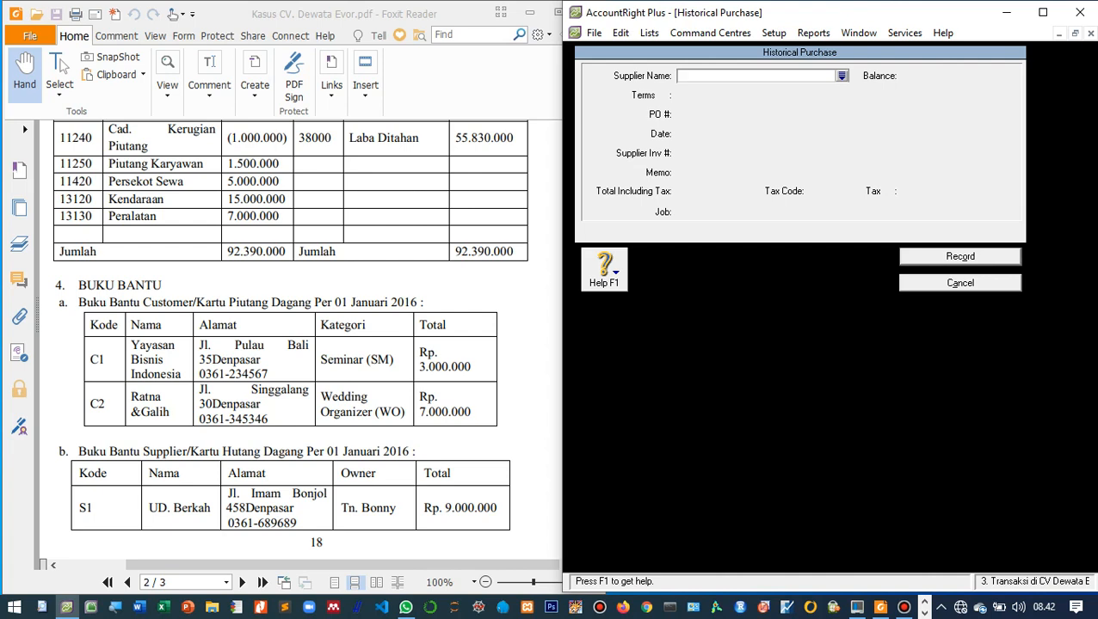
left_click(841, 76)
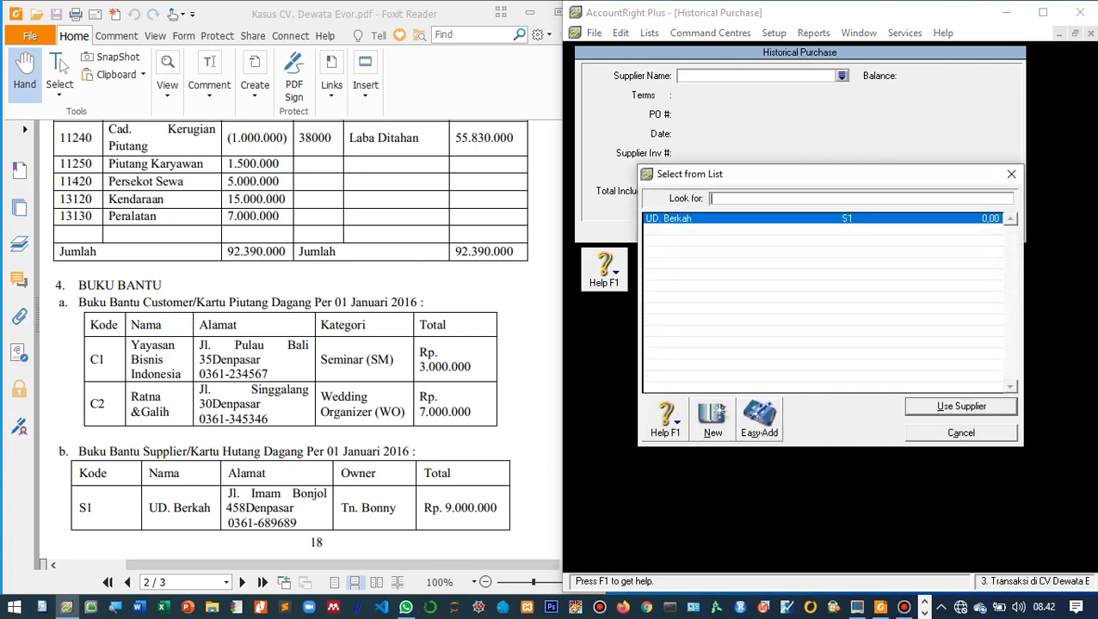
key("Return")
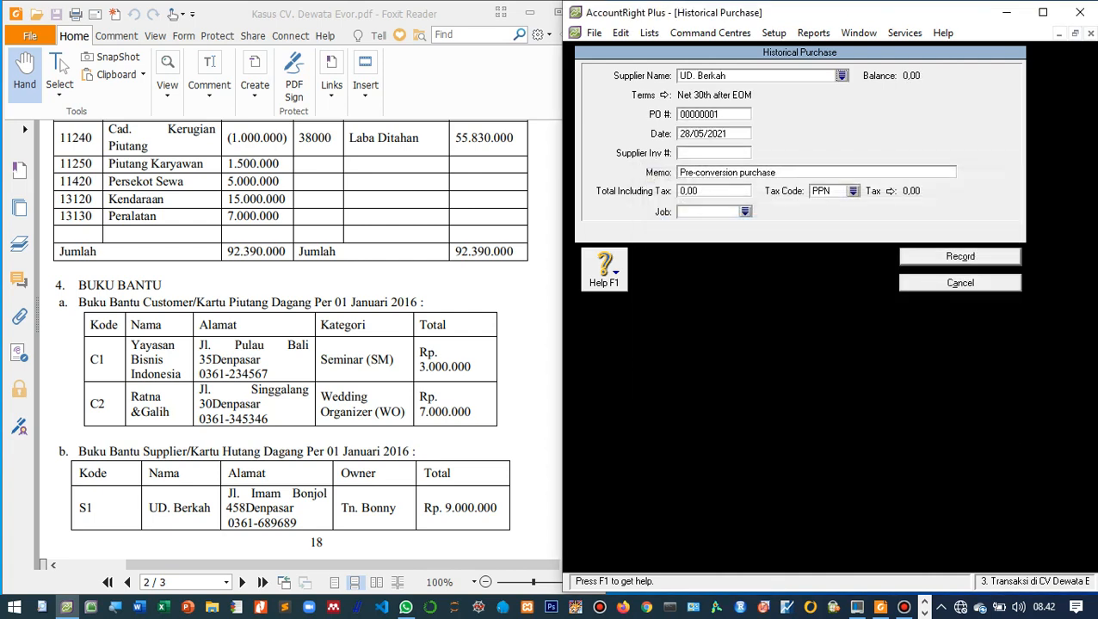
Set the historical purchase's date to 01/01/2016.
left_click(691, 133)
left_click_drag(726, 133, 678, 133)
type("01/01/2016")
key("Tab")
key("Tab")
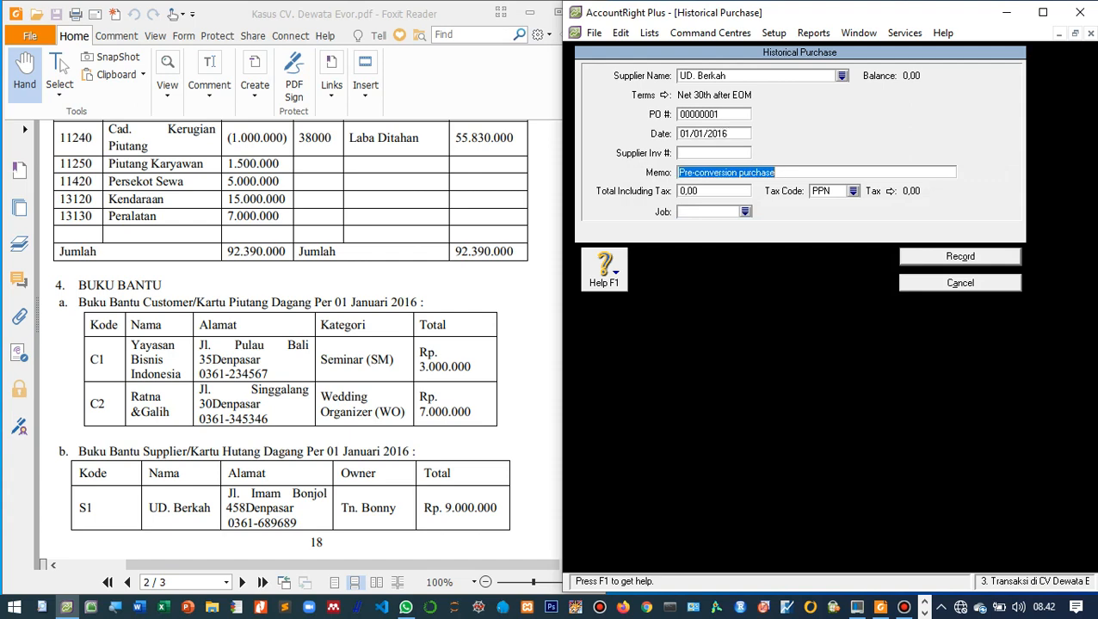
Enter the memo "Saldo awal utang usaha di UD. Berkah" for the historical purchase.
type("Saldo aw")
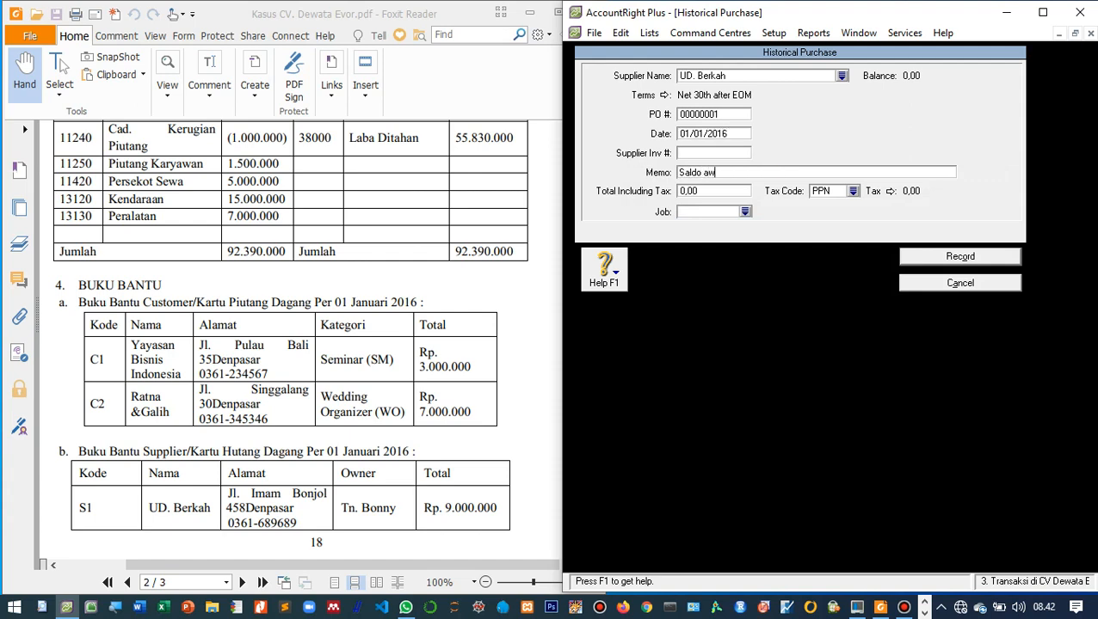
type("al piutang usaha di Ratna")
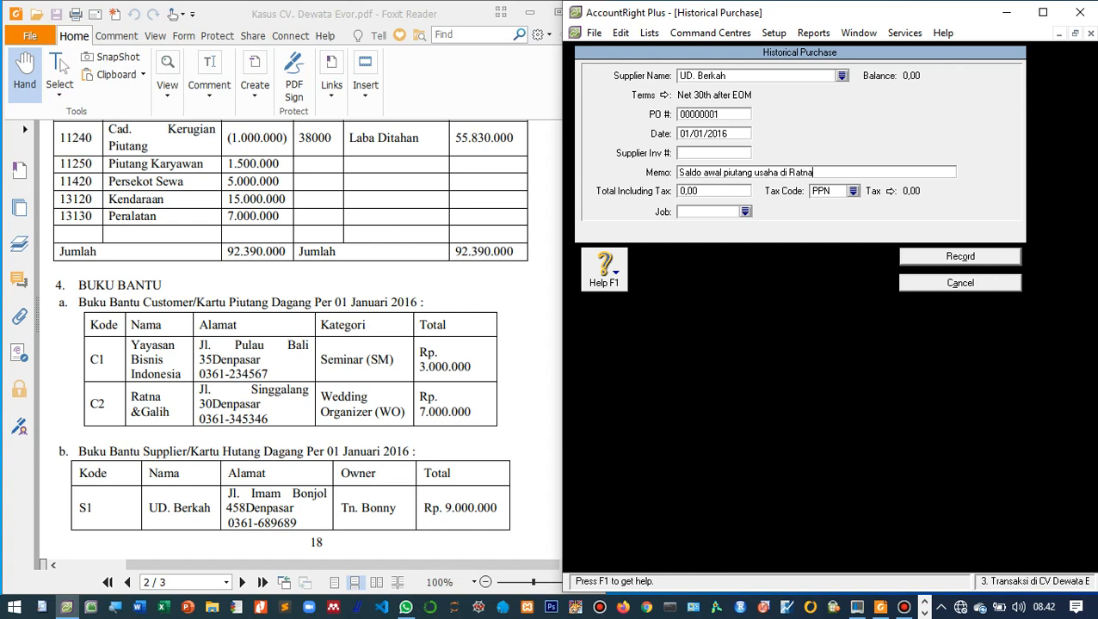
key("BackSpace")
key("BackSpace")
key("BackSpace")
key("BackSpace")
key("BackSpace")
key("BackSpace")
key("BackSpace")
key("BackSpace")
key("BackSpace")
key("BackSpace")
key("BackSpace")
key("BackSpace")
key("BackSpace")
key("BackSpace")
key("BackSpace")
key("BackSpace")
key("BackSpace")
key("BackSpace")
key("BackSpace")
key("BackSpace")
type("utang ")
type("di")
key("BackSpace")
key("BackSpace")
type("usaha di UD. Berkah")
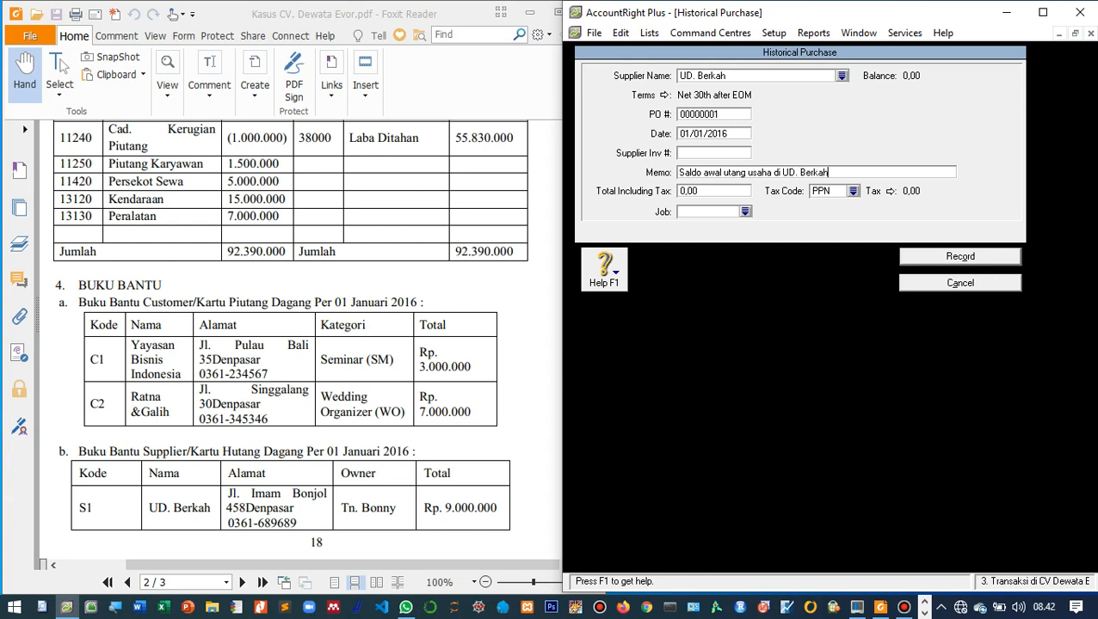
Correct the word "utang" in the purchase memo to "hutang".
key("Left")
key("Left")
key("Left")
key("Left")
key("Left")
key("Left")
key("Left")
key("Left")
key("Left")
key("Left")
key("Left")
key("Left")
key("Left")
key("Left")
key("Left")
key("Left")
key("Left")
key("Left")
key("Left")
key("Left")
key("Left")
key("Left")
key("Left")
key("Left")
type("h")
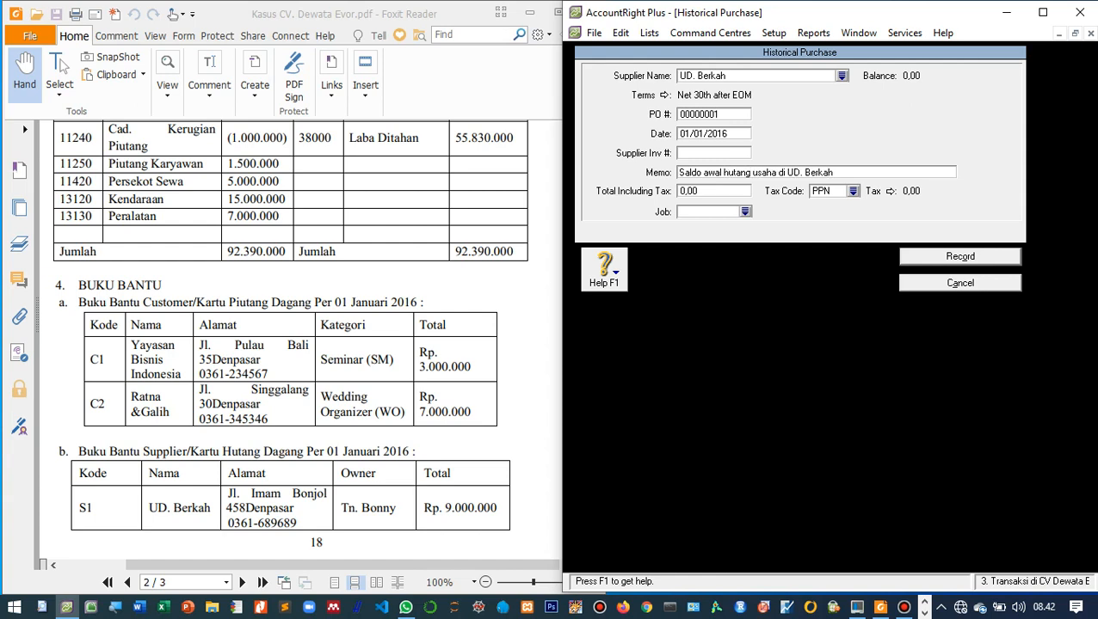
Set the historical purchase's total including tax to 9.000.000 and its tax code to N-T.
key("Tab")
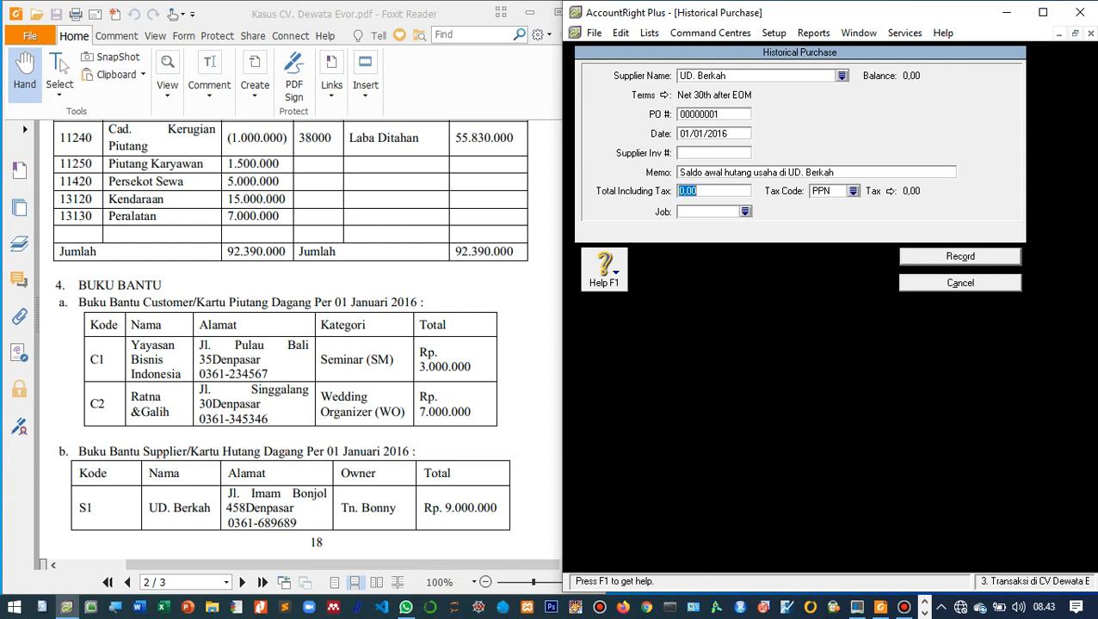
type("9000000")
key("Tab")
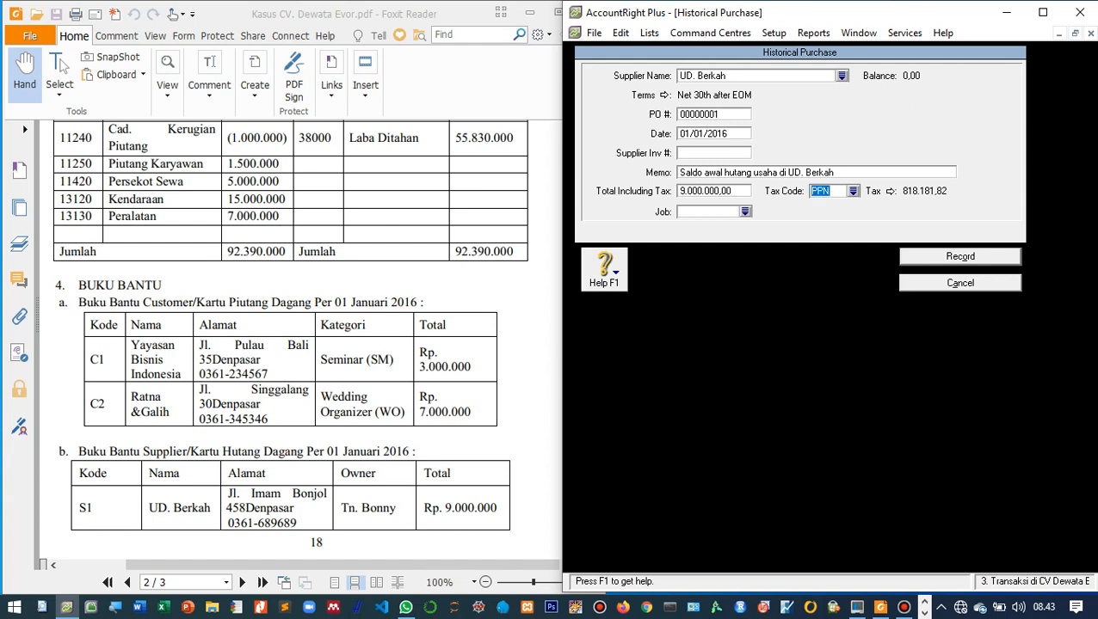
left_click(852, 191)
double_click(752, 217)
Record the historical purchase for UD. Berkah and close the supplier balances.
left_click(960, 256)
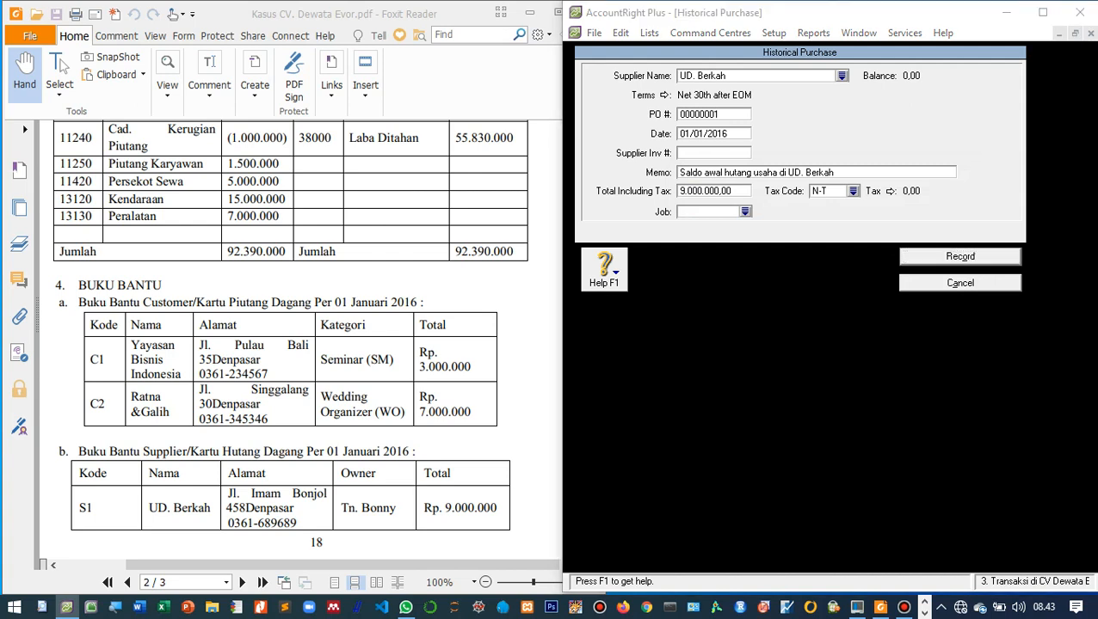
key("Return")
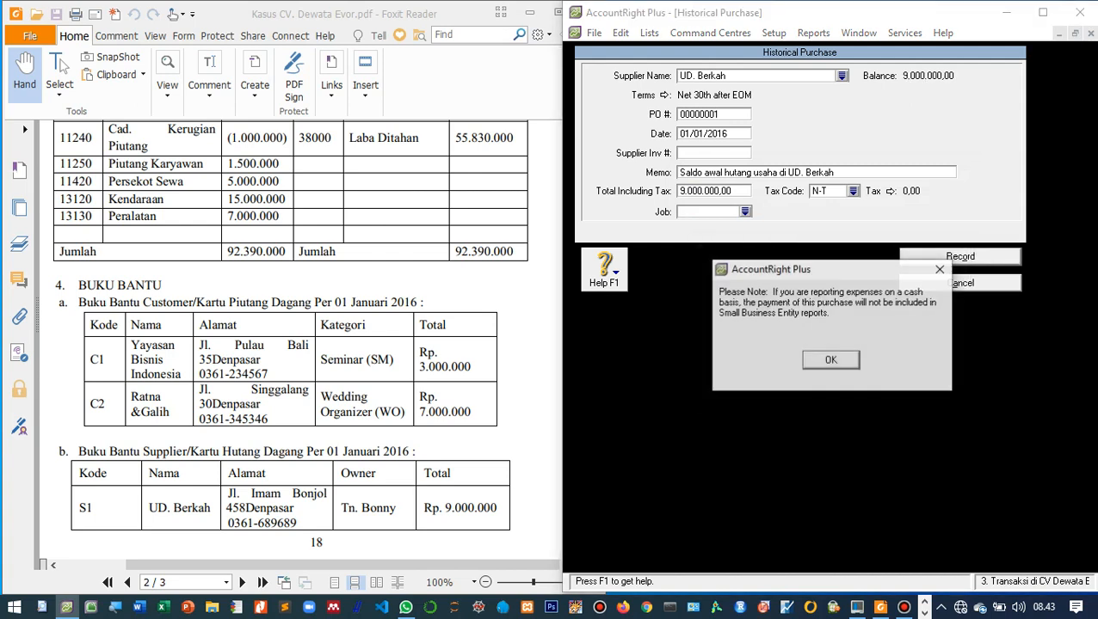
key("Return")
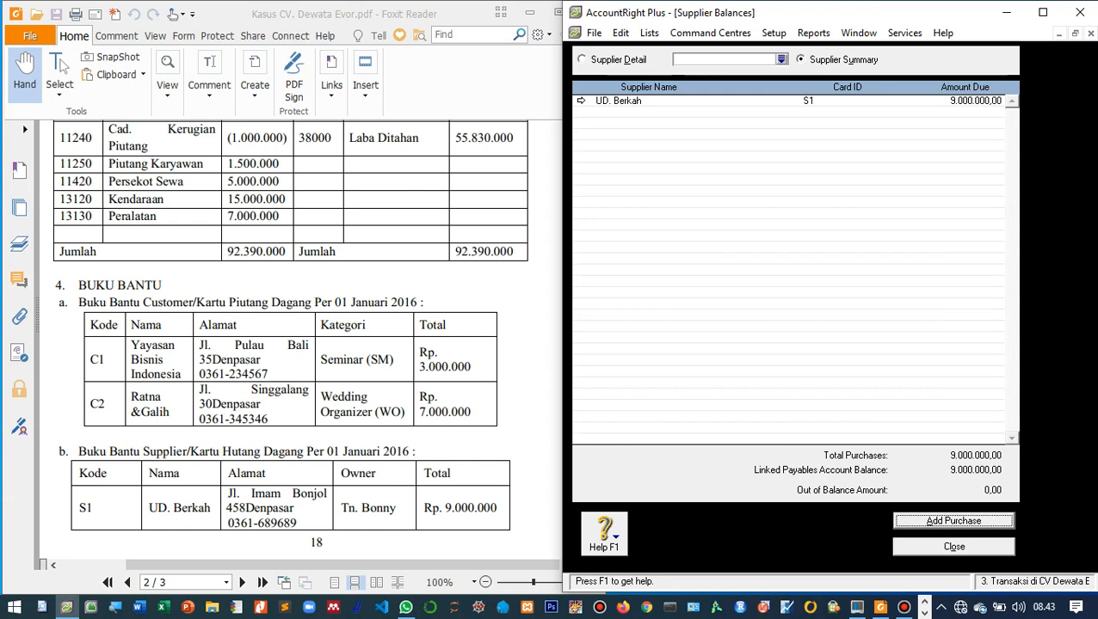
left_click(953, 547)
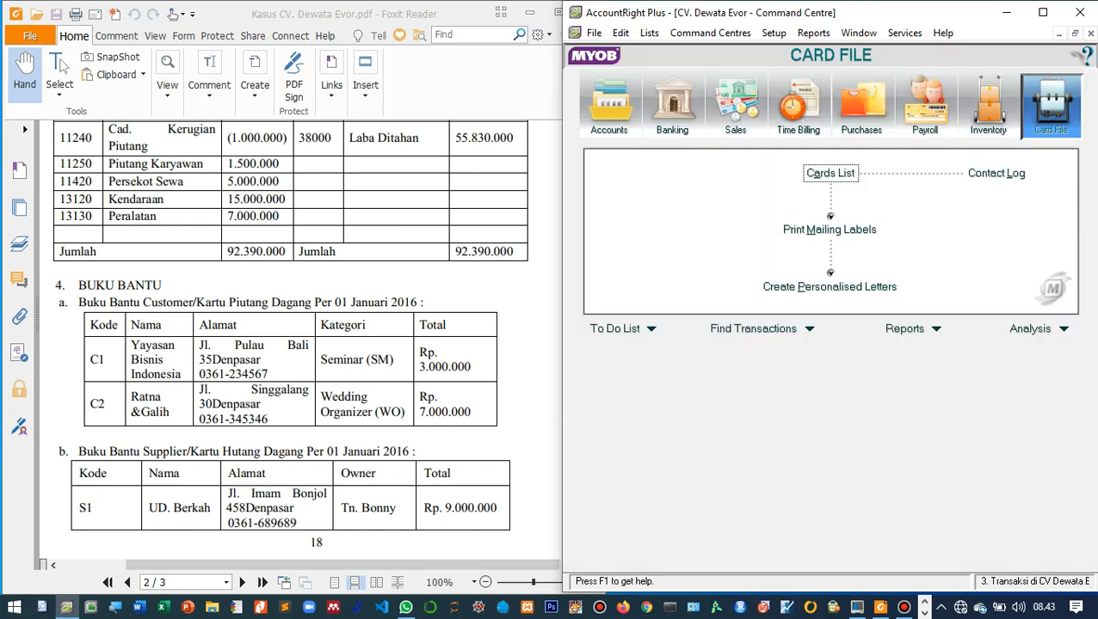
Review the January 2016 transactions in section 5 of the case PDF.
scroll(300, 327, "down", 4)
scroll(300, 327, "up", 3)
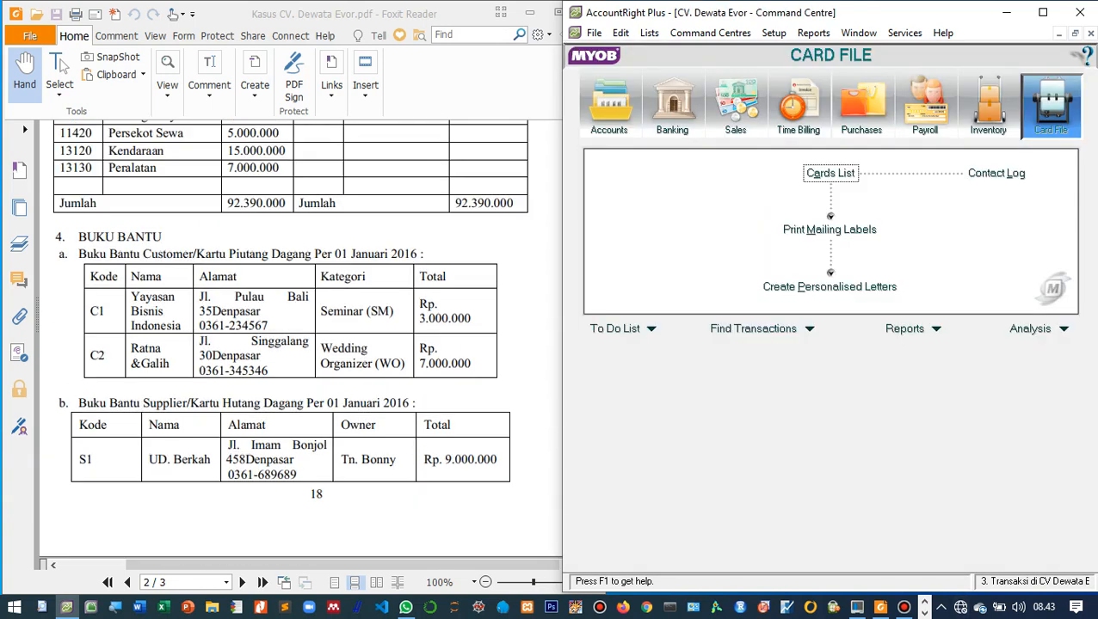
scroll(300, 344, "down", 4)
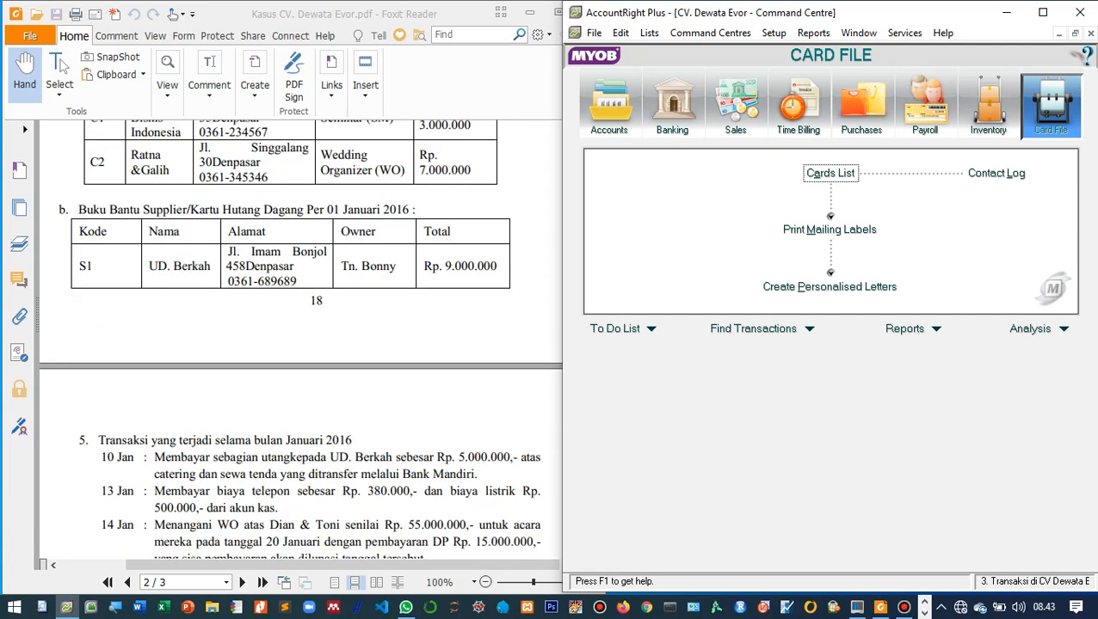
scroll(301, 353, "down", 1)
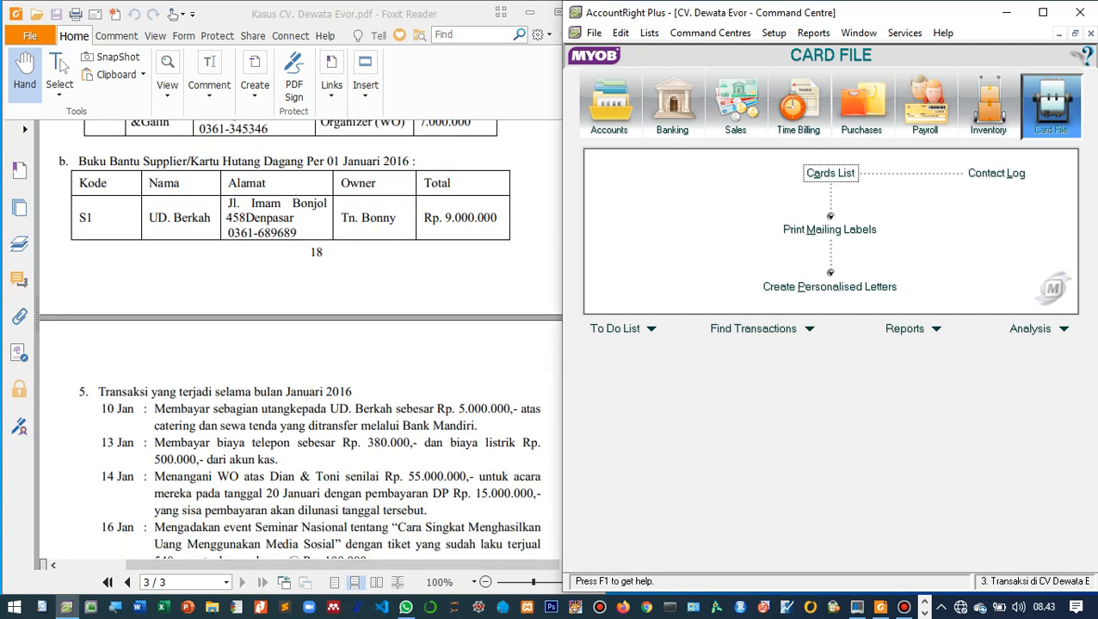
scroll(300, 344, "down", 5)
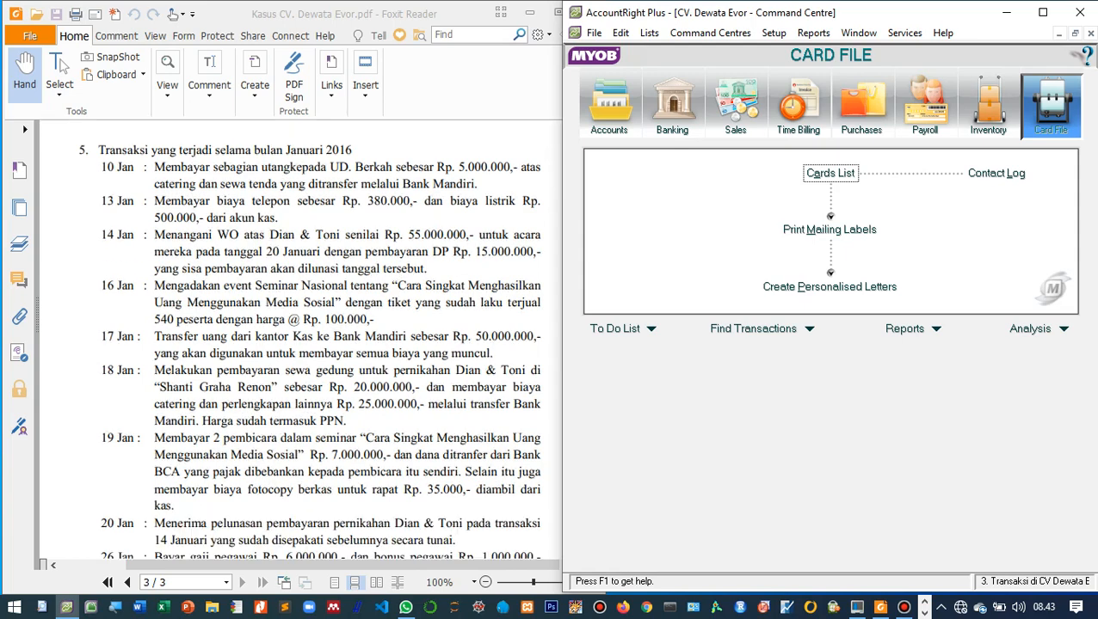
scroll(301, 344, "down", 1)
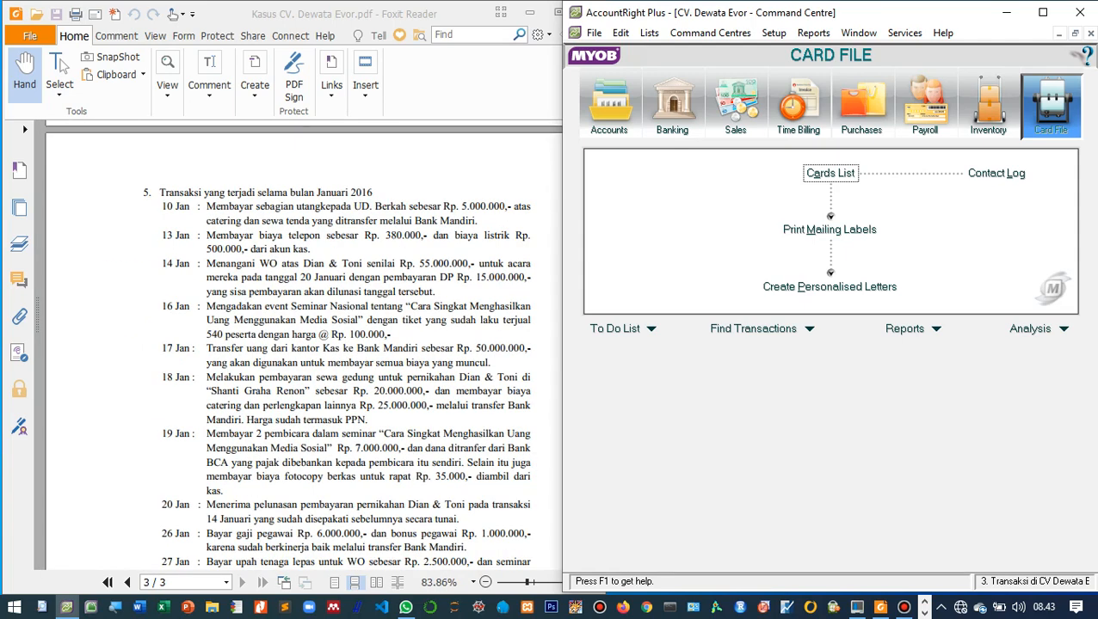
scroll(300, 344, "up", 1)
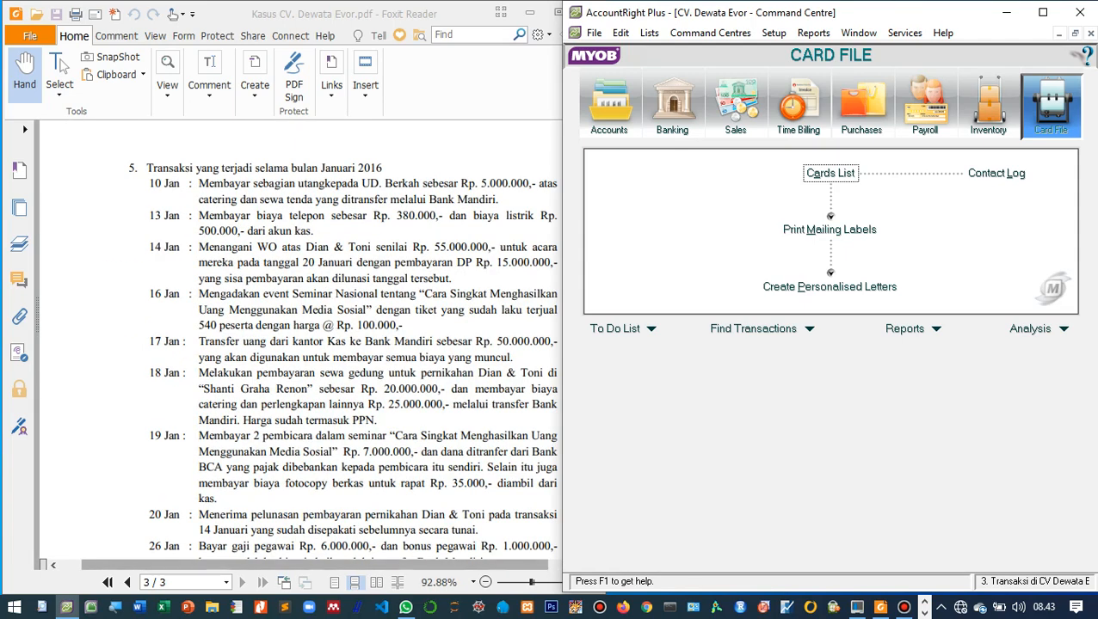
left_click_drag(314, 565, 333, 565)
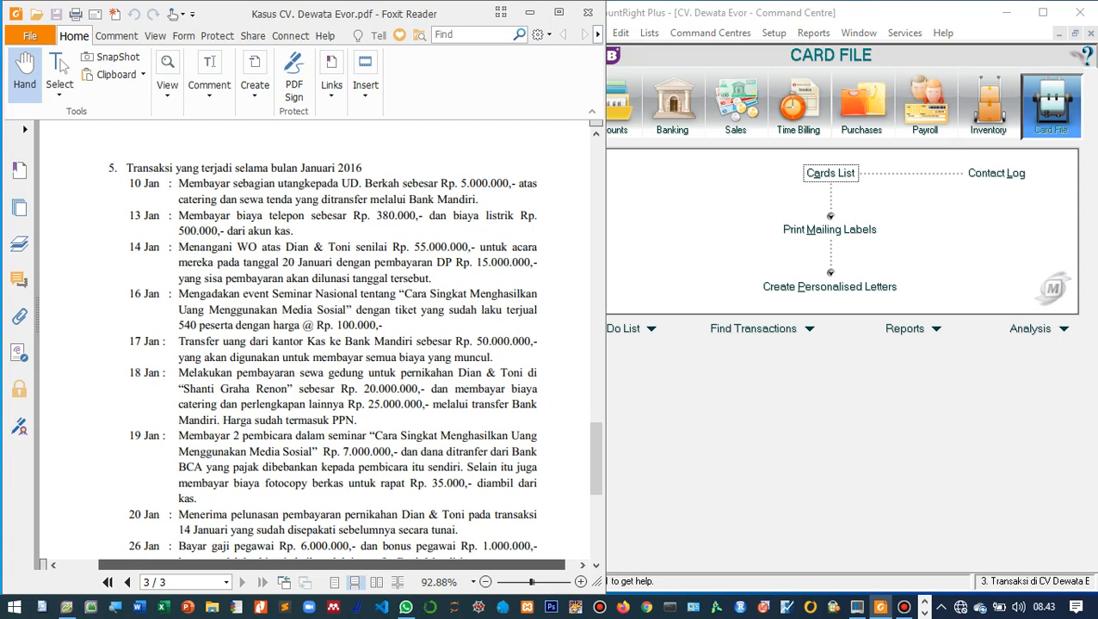
left_click(775, 431)
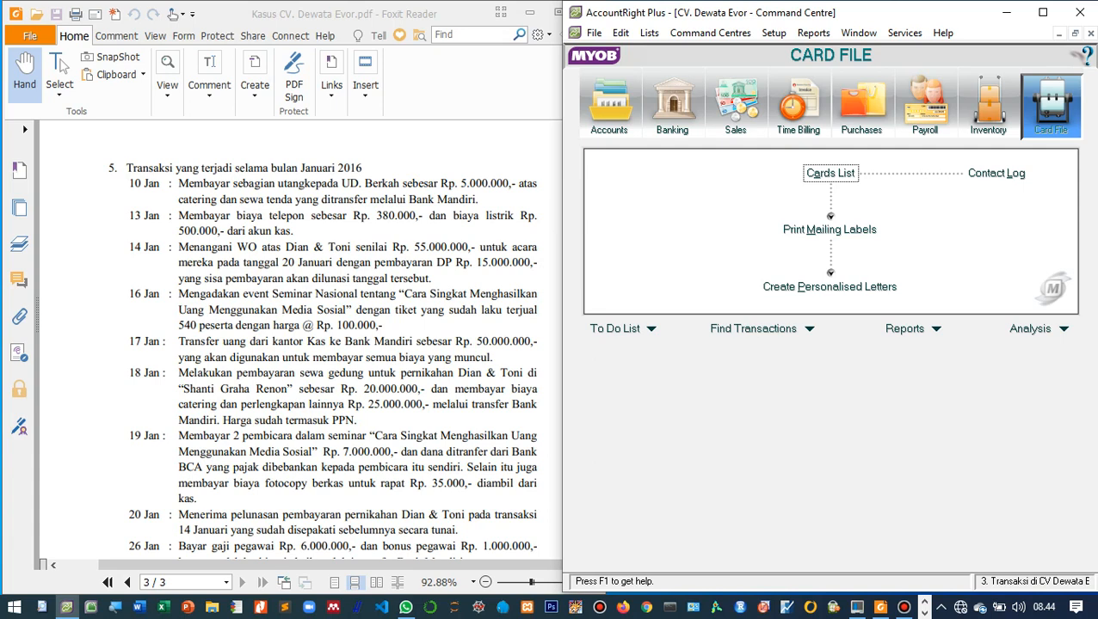
scroll(300, 344, "down", 1)
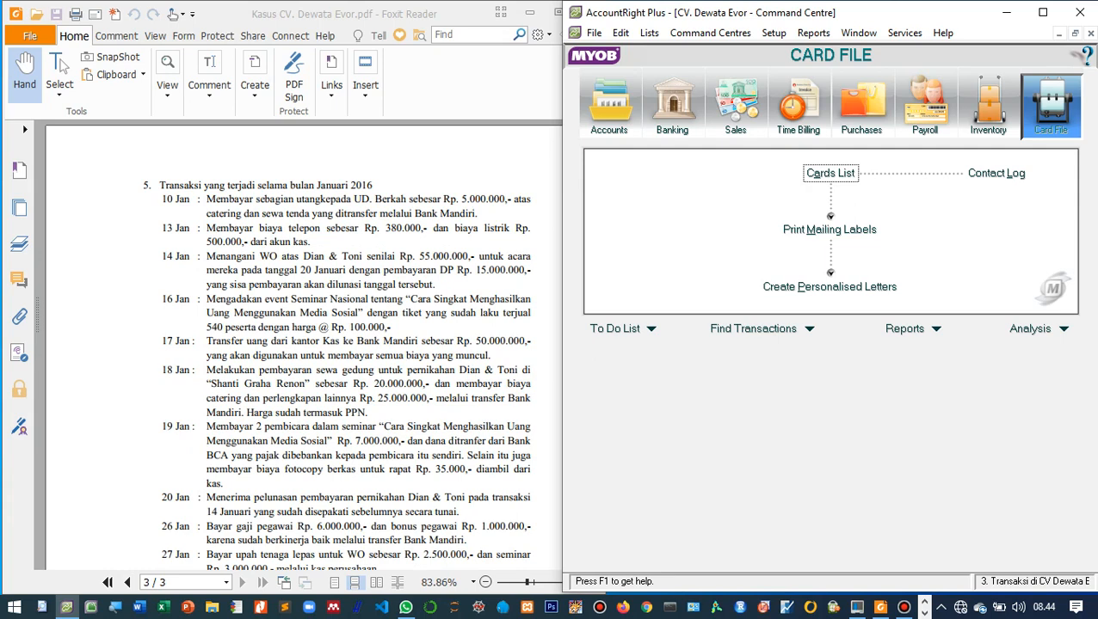
Start a bill payment to the supplier UD. Berkah from account 1-1220 Bank Mandiri.
left_click(861, 107)
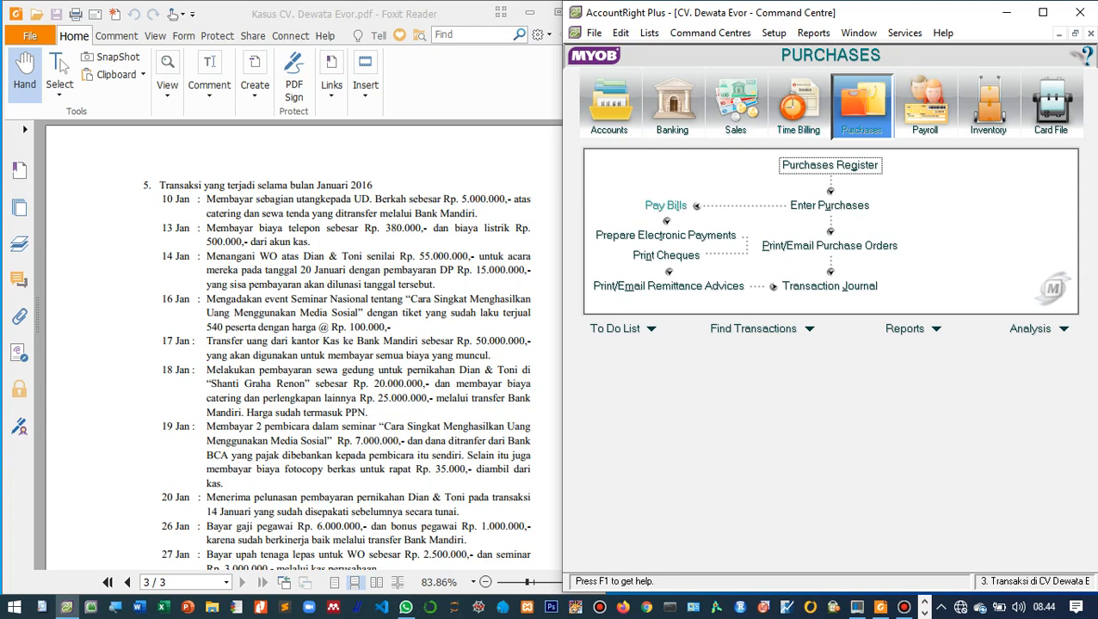
left_click(665, 206)
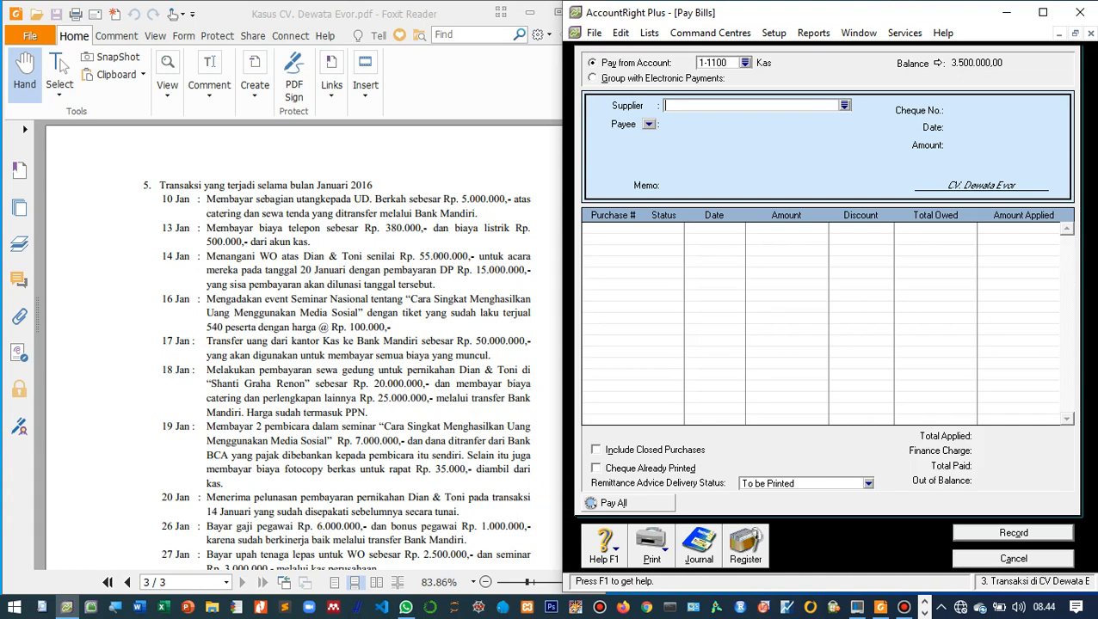
left_click(744, 63)
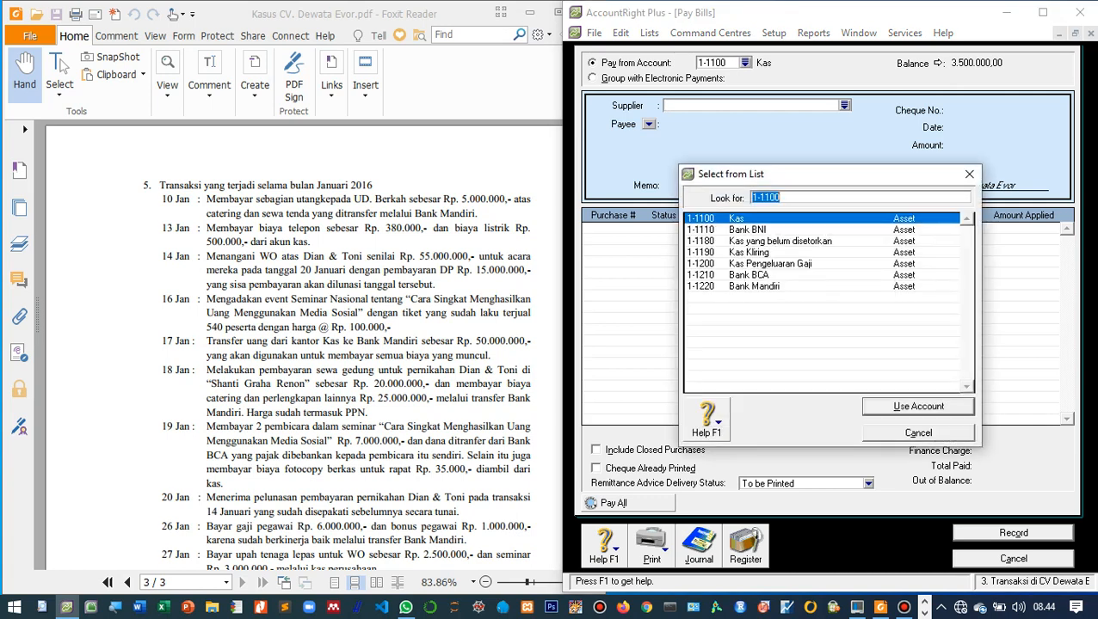
type("1-1220")
key("Return")
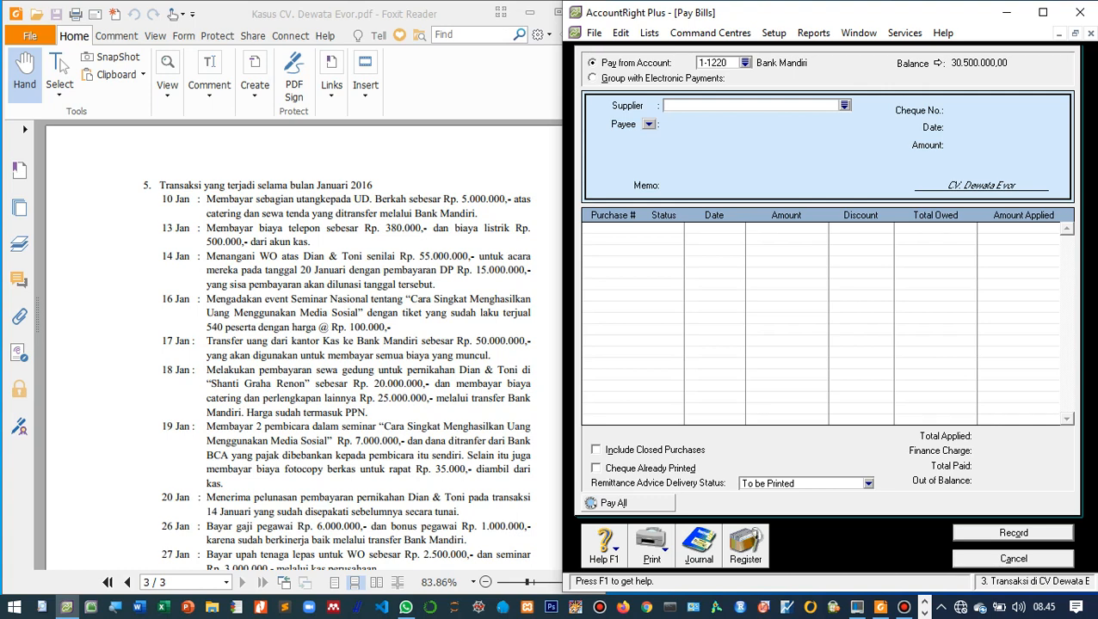
left_click(843, 104)
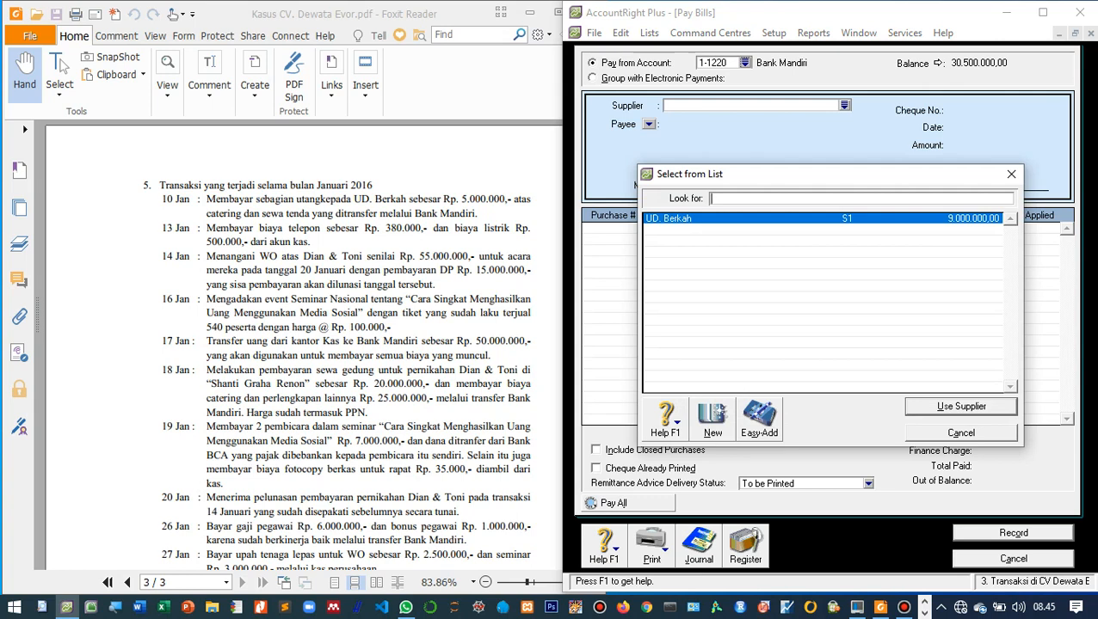
key("Return")
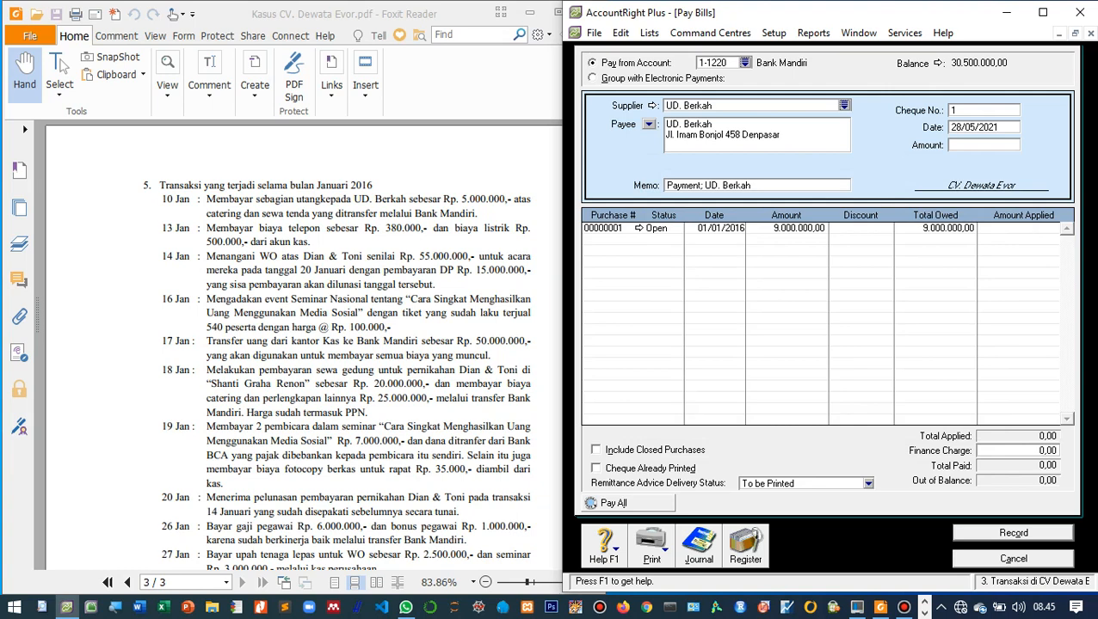
Date the bill payment 10/01/2016 and set its amount to 5.000.000.
key("Tab")
type("10/01/2016")
key("Tab")
type("5.000.")
type("000")
key("Tab")
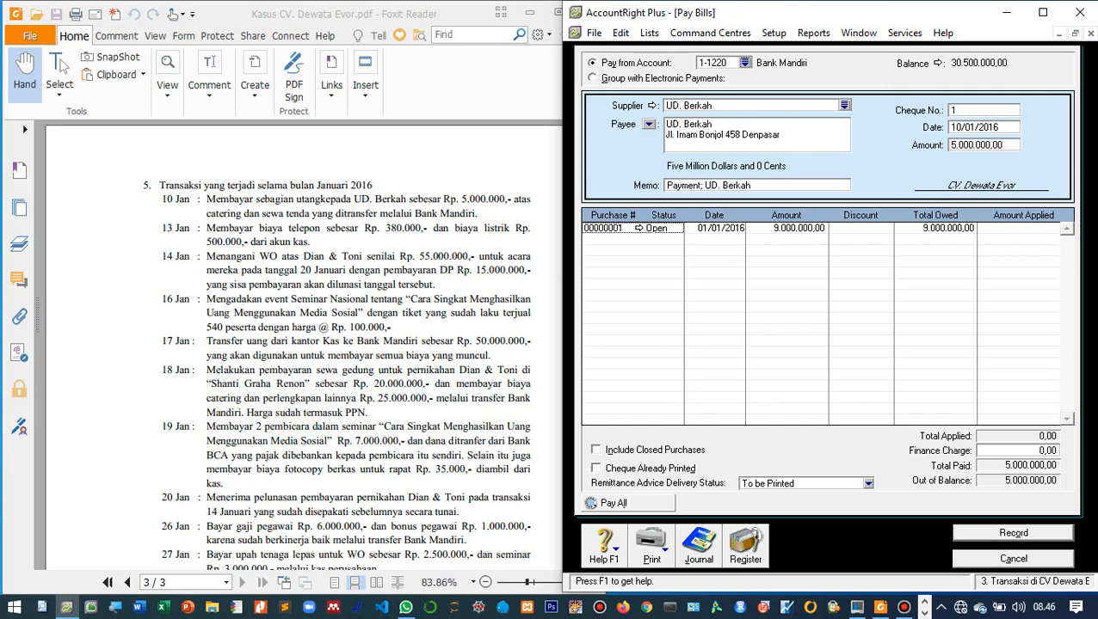
Apply the 5.000.000 to UD. Berkah's open purchase, record the payment and close the bill payment form.
key("Tab")
key("Tab")
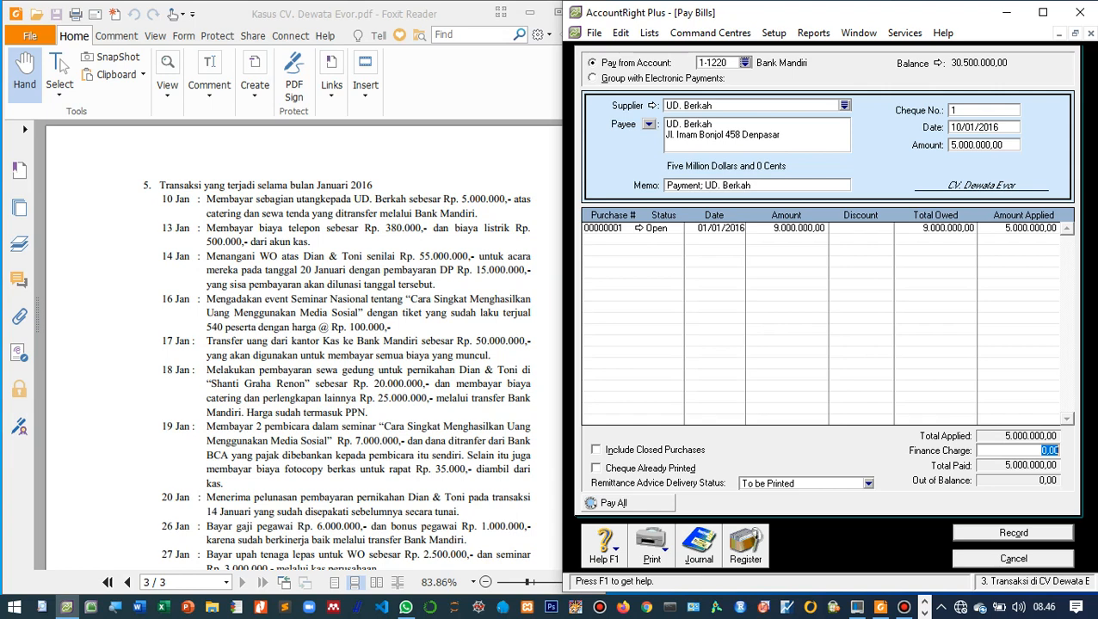
key("Return")
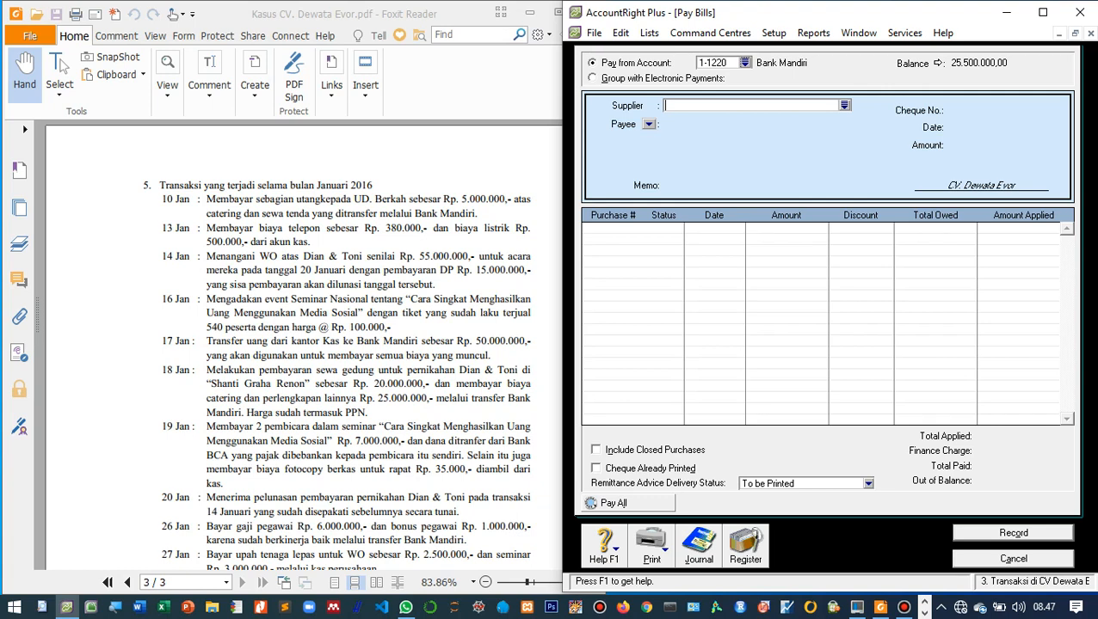
left_click(925, 613)
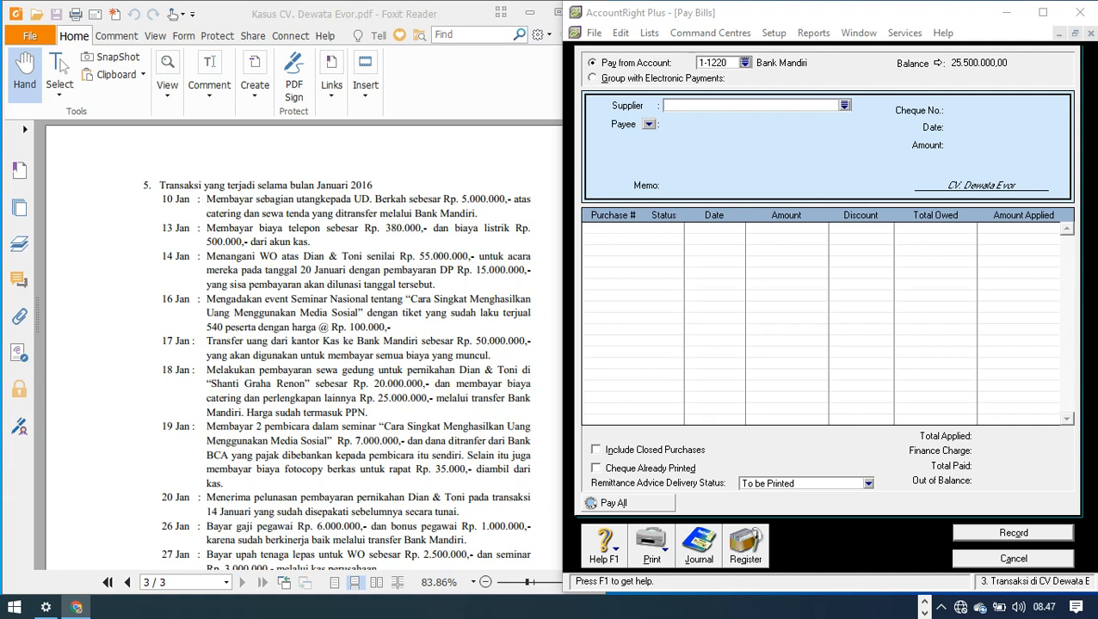
key("Escape")
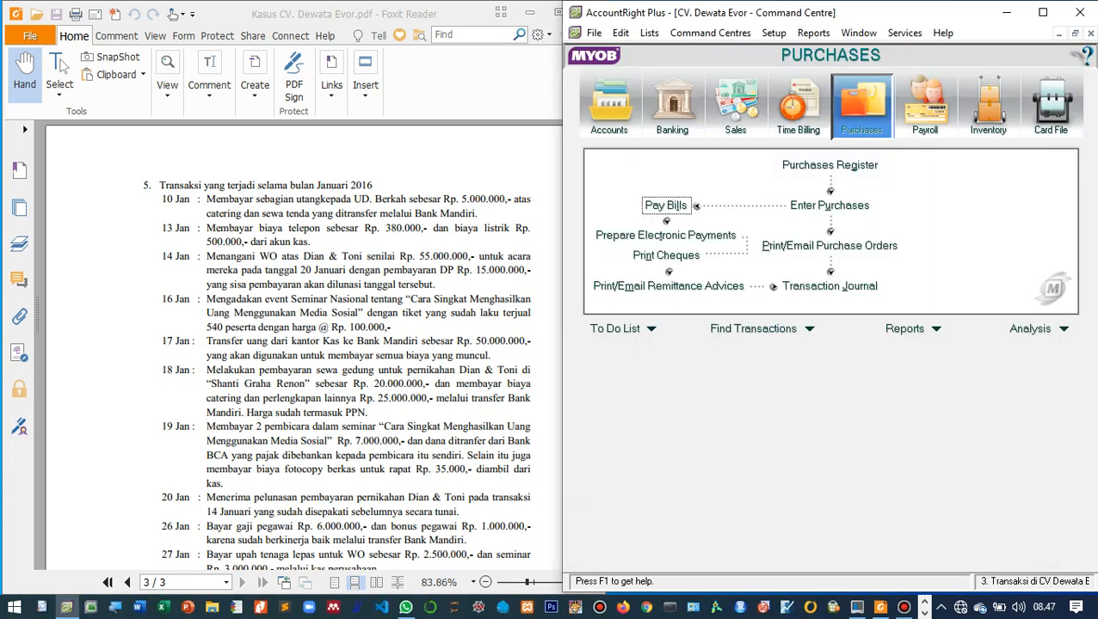
Start a Spend Money transaction from the Kas account without tax-inclusive pricing, dated 13/01/2016, with an amount of 500.000.
left_click(672, 103)
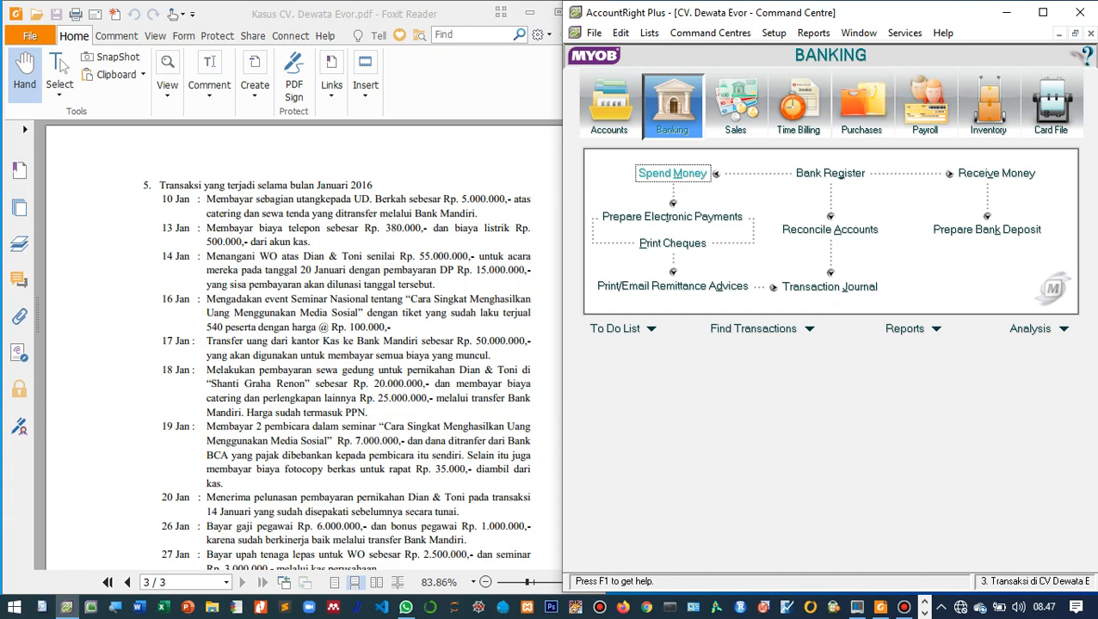
left_click(672, 173)
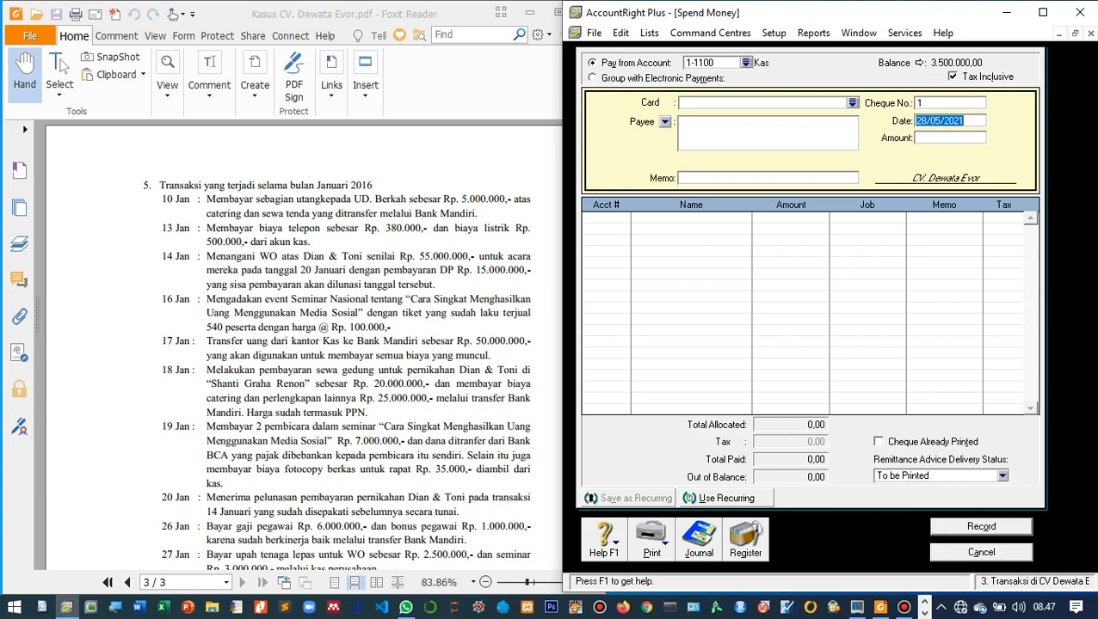
left_click(953, 77)
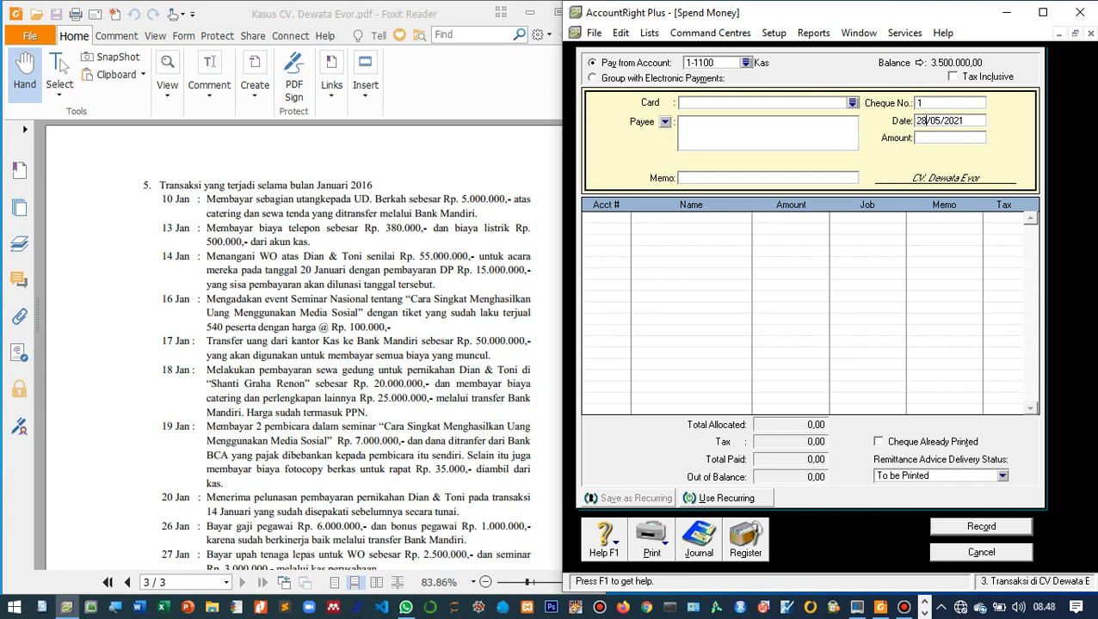
type("13/01/2016")
key("Tab")
type("500000")
key("Tab")
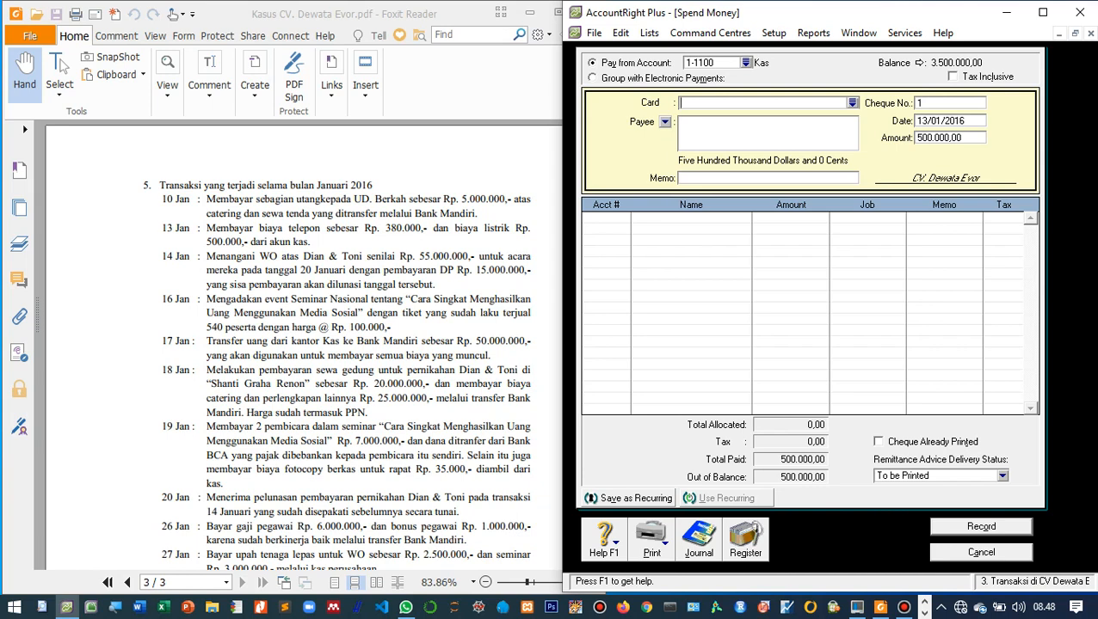
Enter the memo "Biaya Telepon & Listrik" for the Spend Money transaction.
left_click(681, 179)
type("Biaya Telepon & Listrik")
key("Tab")
Allocate the first line of the Spend Money transaction to expense account 6-1130 Beban Telepon.
type("6")
scroll(822, 301, "down", 2)
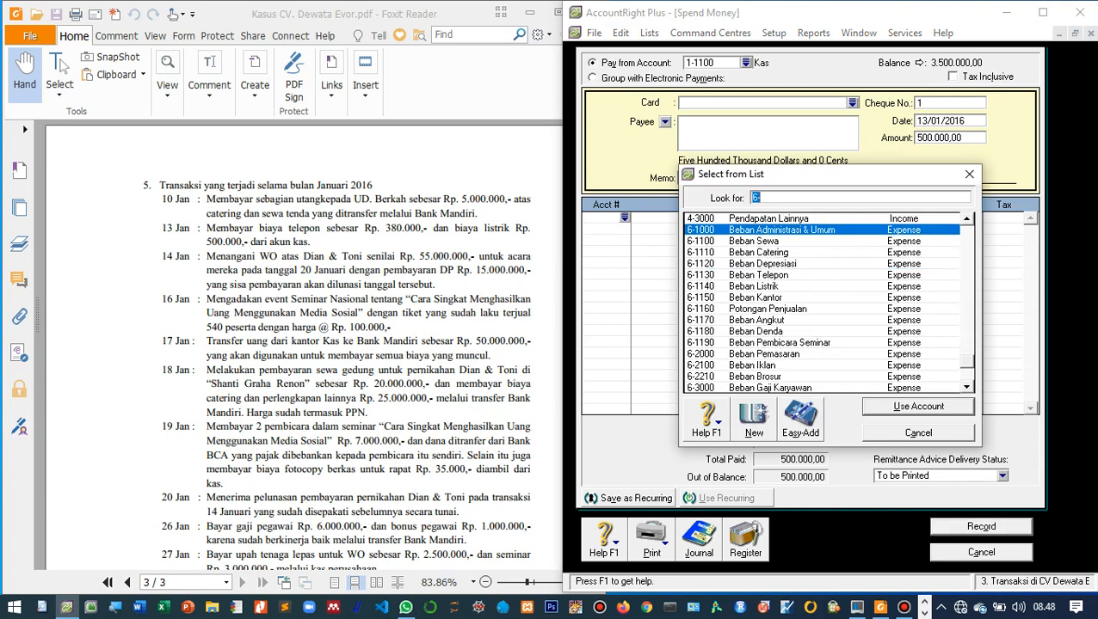
scroll(826, 303, "up", 3)
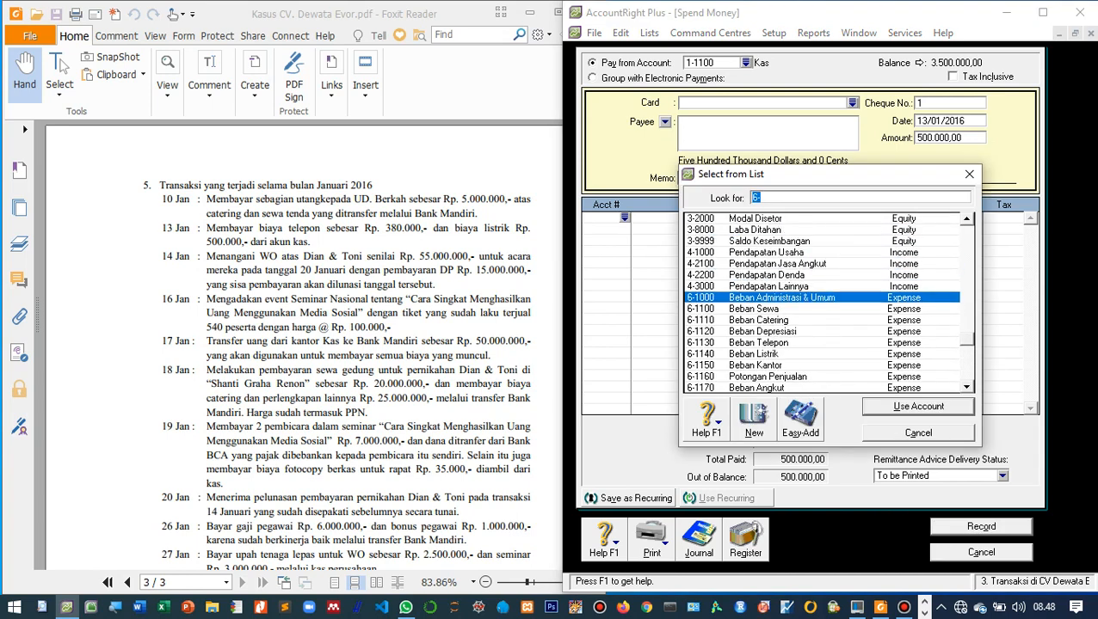
scroll(822, 303, "up", 2)
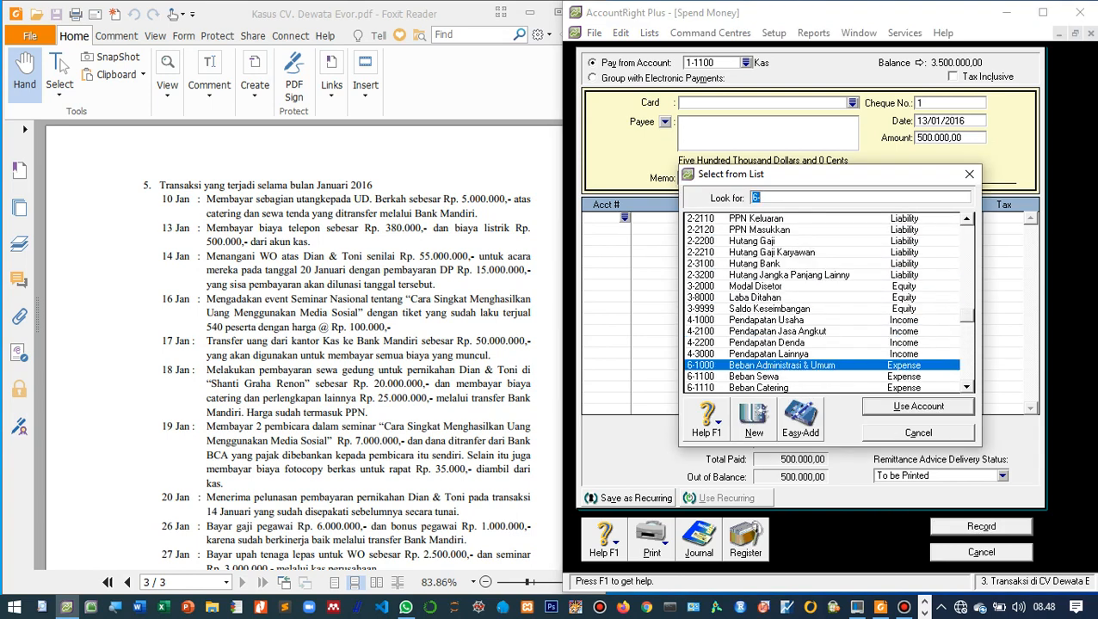
scroll(821, 303, "down", 2)
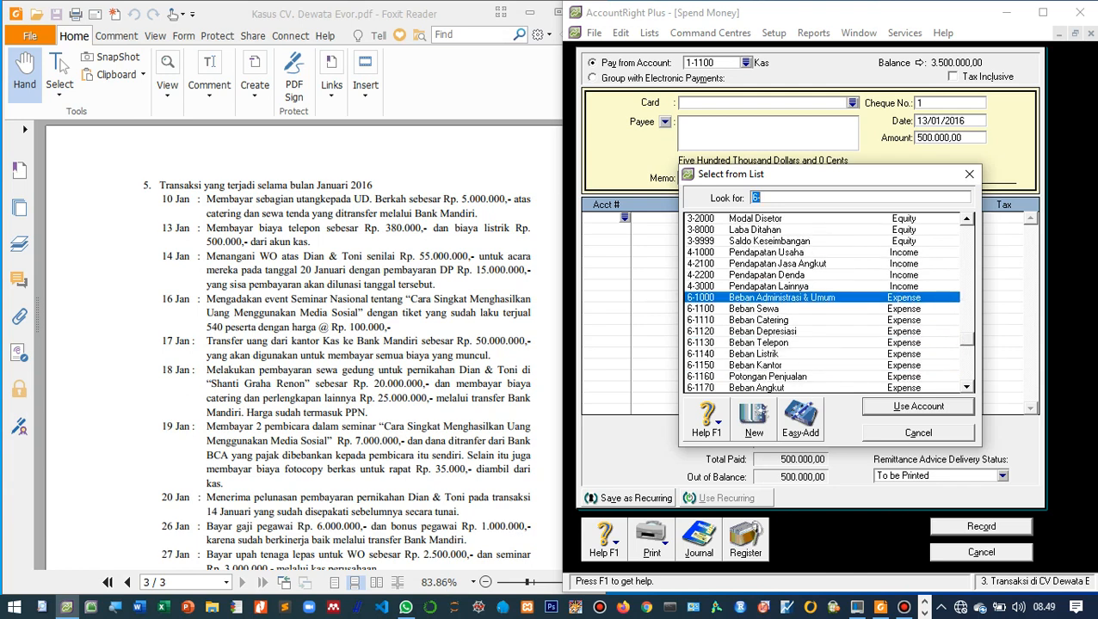
double_click(774, 342)
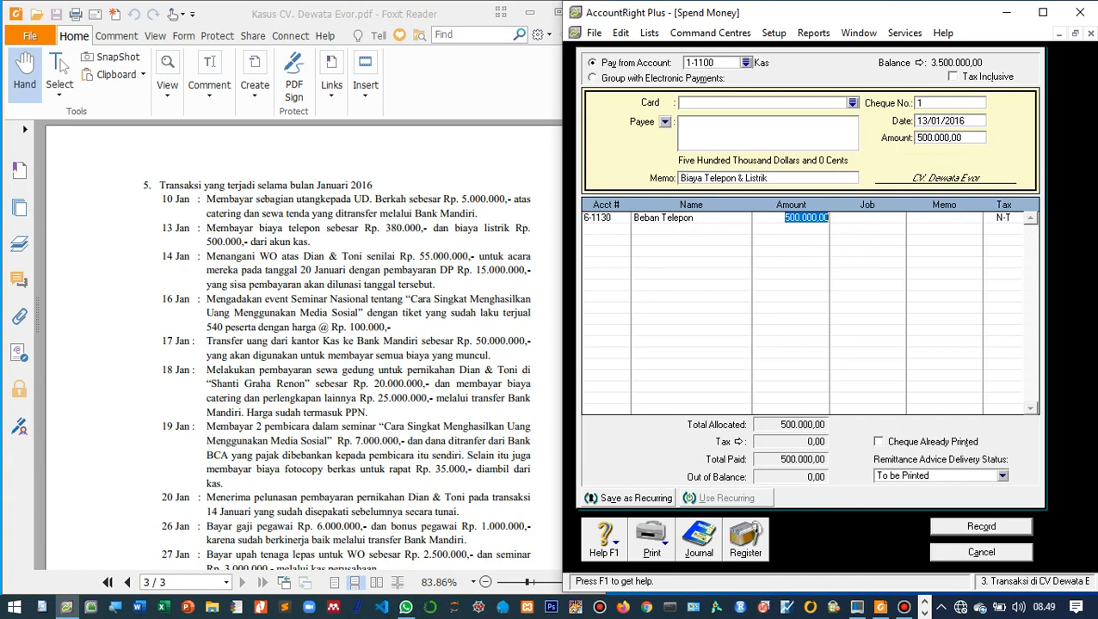
Set the amount of the Beban Telepon line to 380.000, keeping its N-T tax code.
type("380.000")
key("Tab")
key("Tab")
key("Tab")
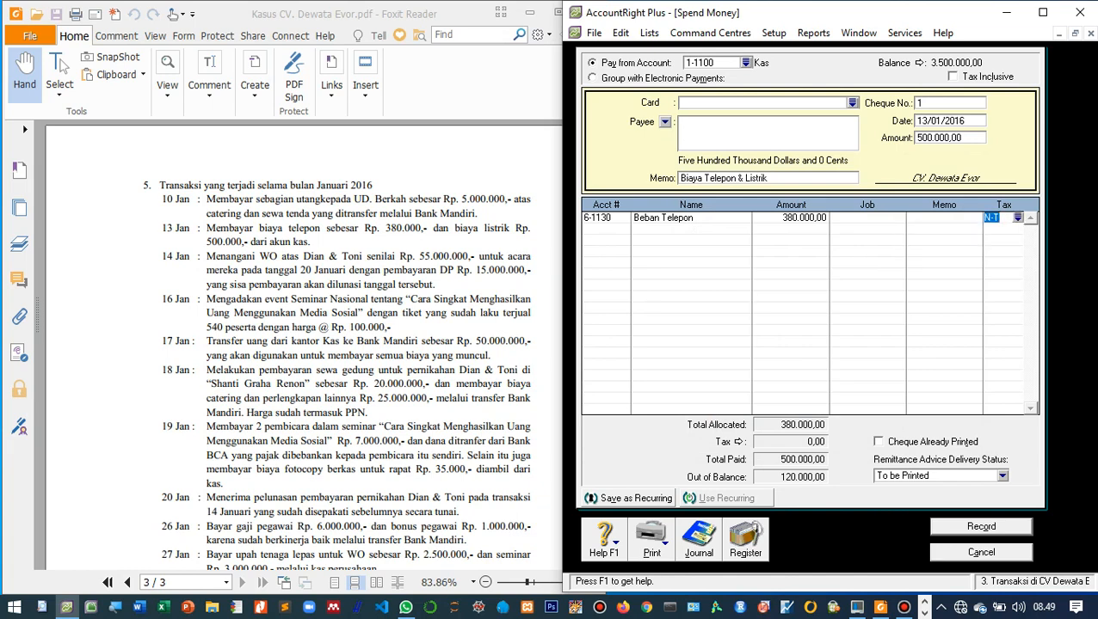
Add a second line for account 6-1140 Beban Listrik with an amount of 500.000.
key("Tab")
type("6-")
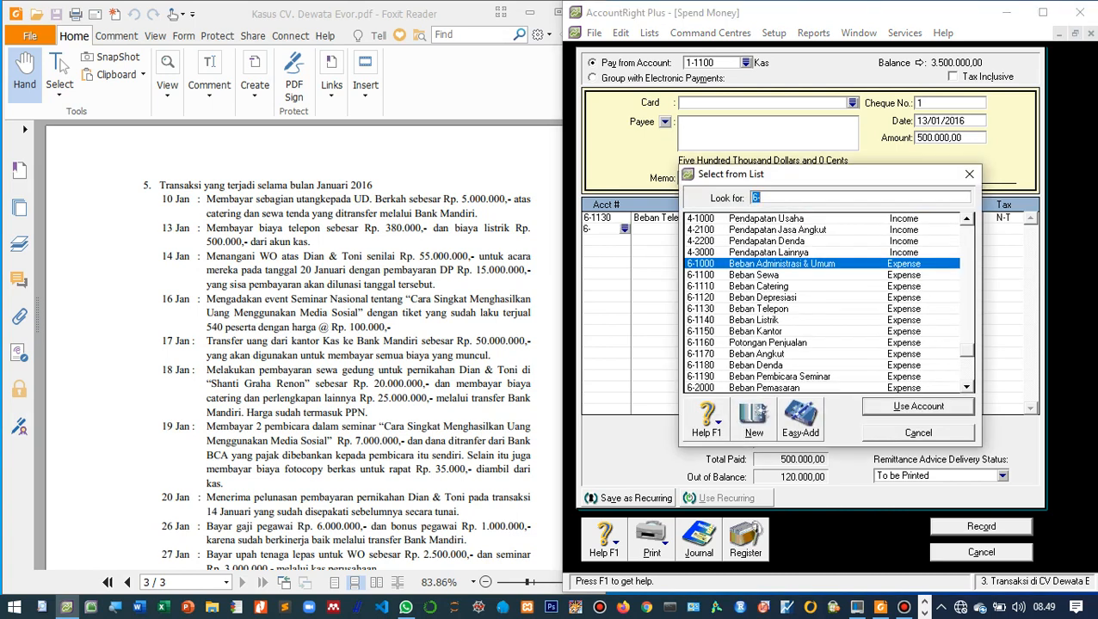
key("Down")
key("Down")
key("Down")
key("Down")
key("Down")
key("Return")
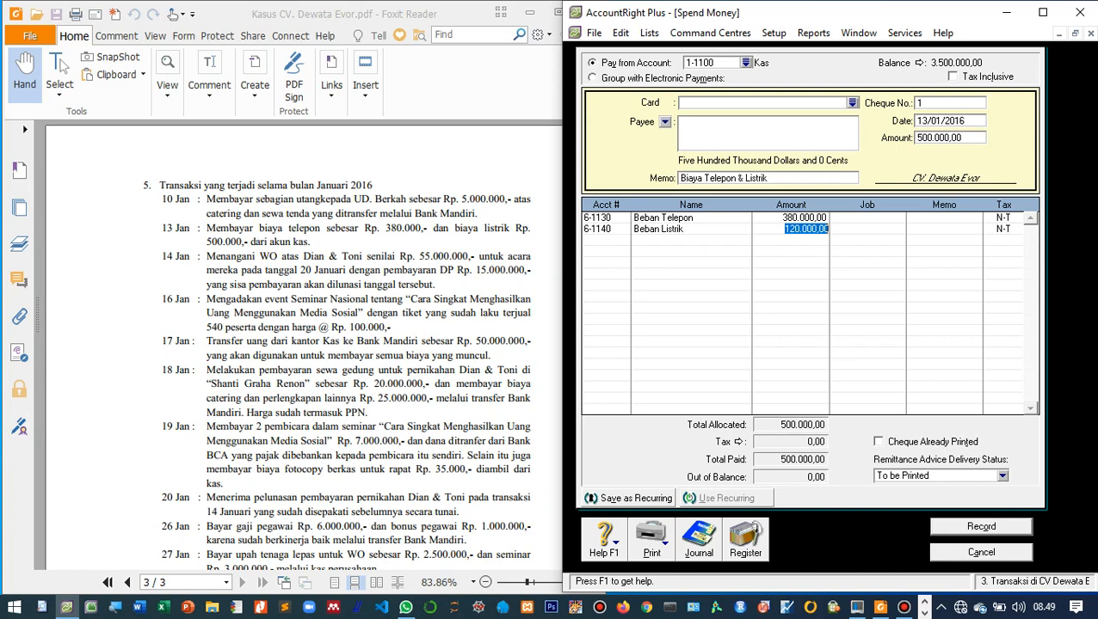
type("500000")
key("Tab")
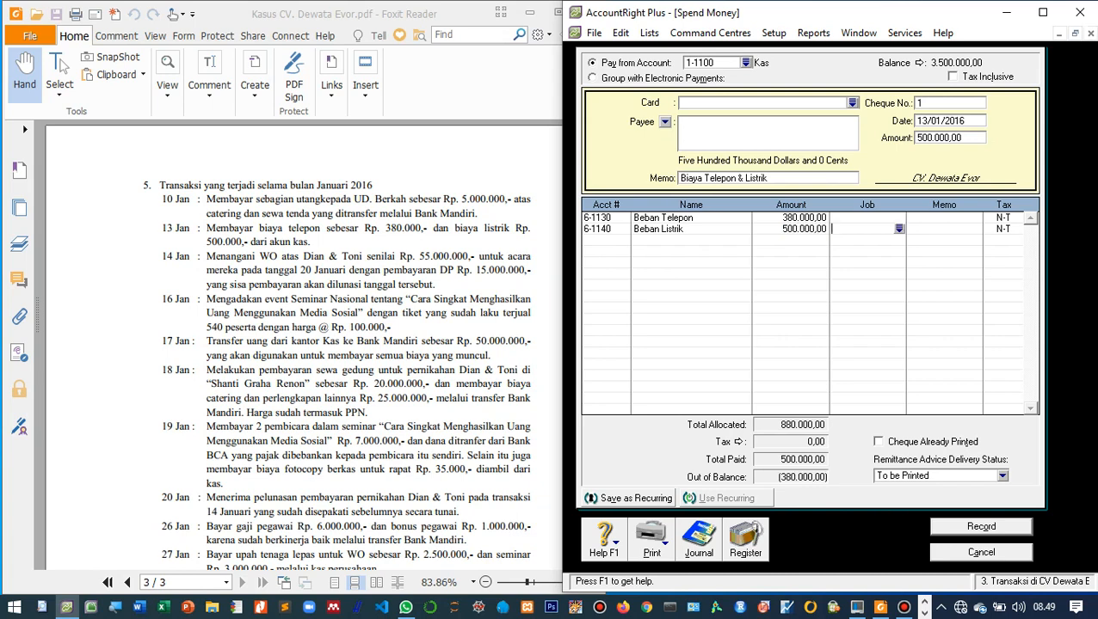
Set the total amount of the Spend Money transaction to 880.000 and record it.
left_click(940, 138)
left_click(960, 137)
key("Tab")
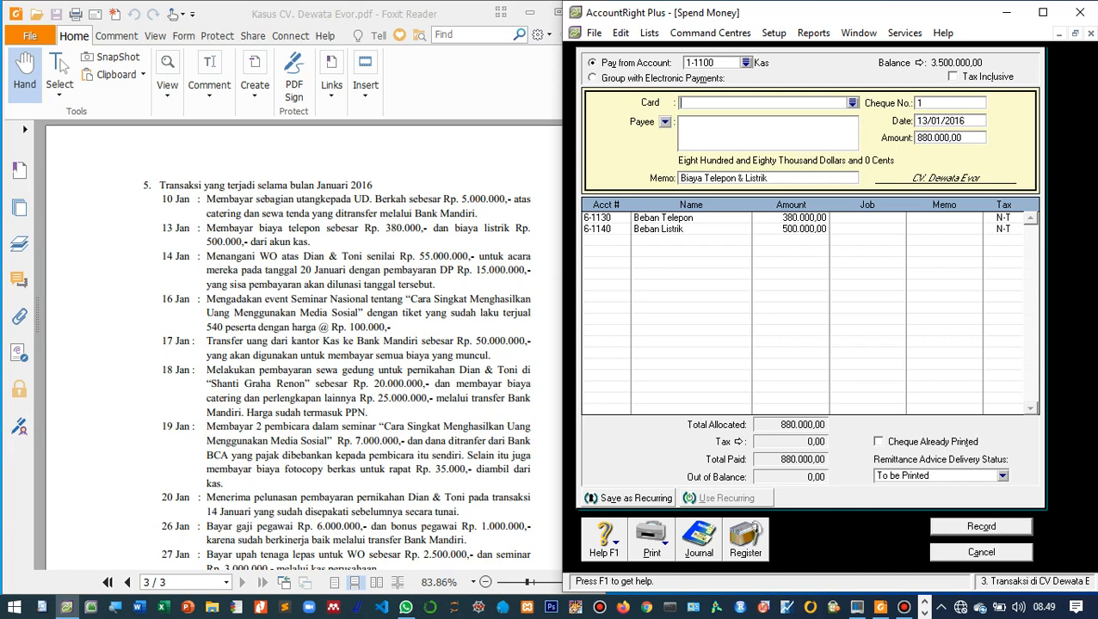
left_click(981, 526)
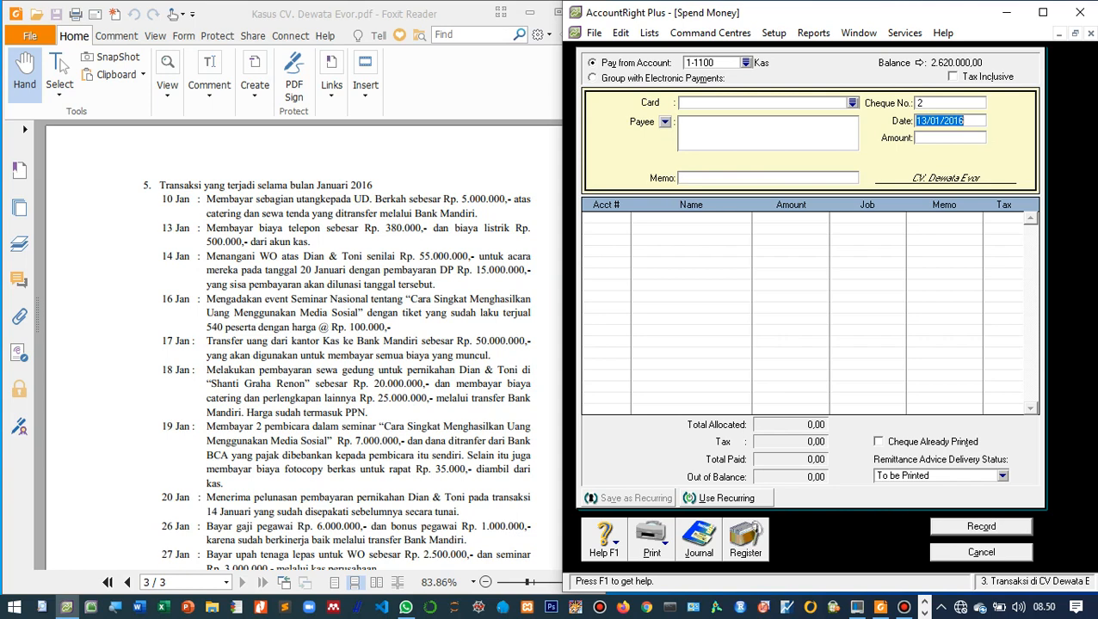
type("14")
key("Tab")
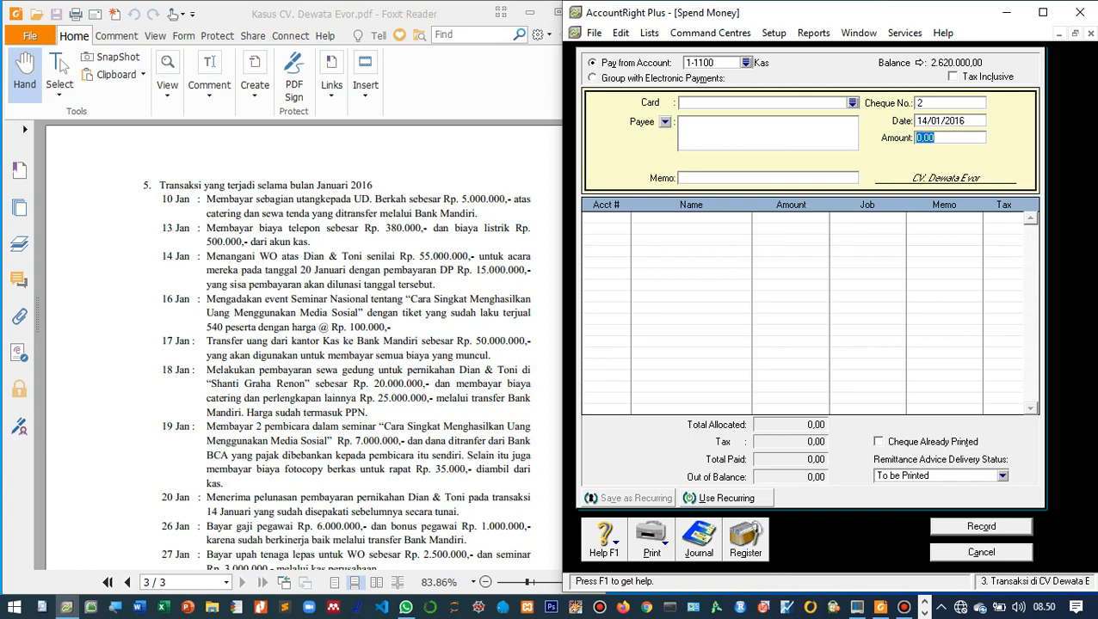
scroll(275, 261, "up", 1)
scroll(268, 260, "up", 1)
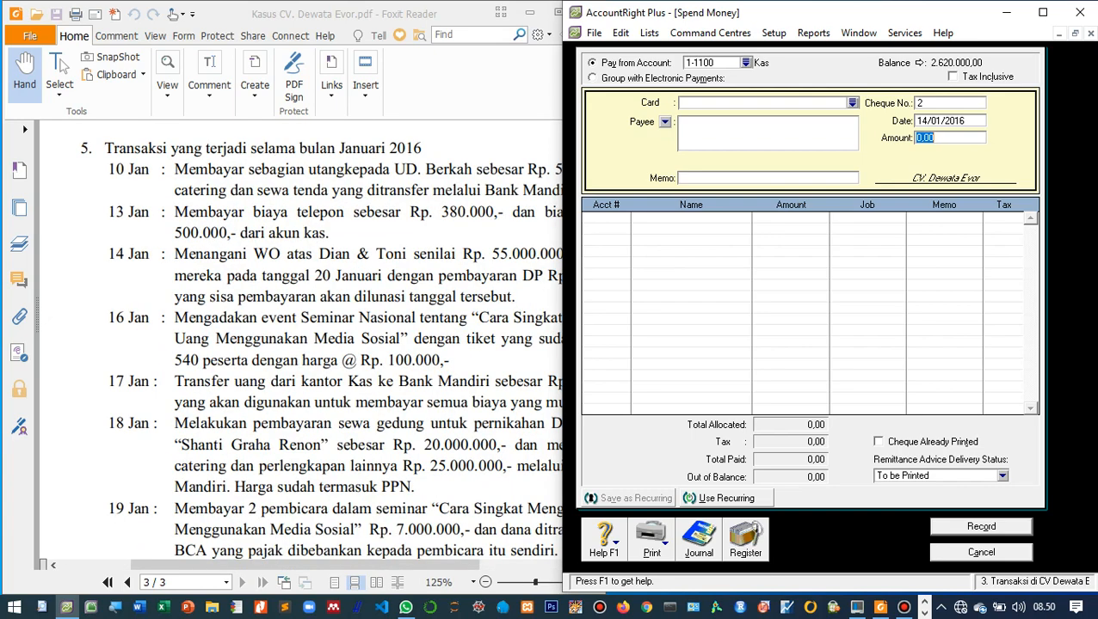
scroll(269, 260, "down", 3)
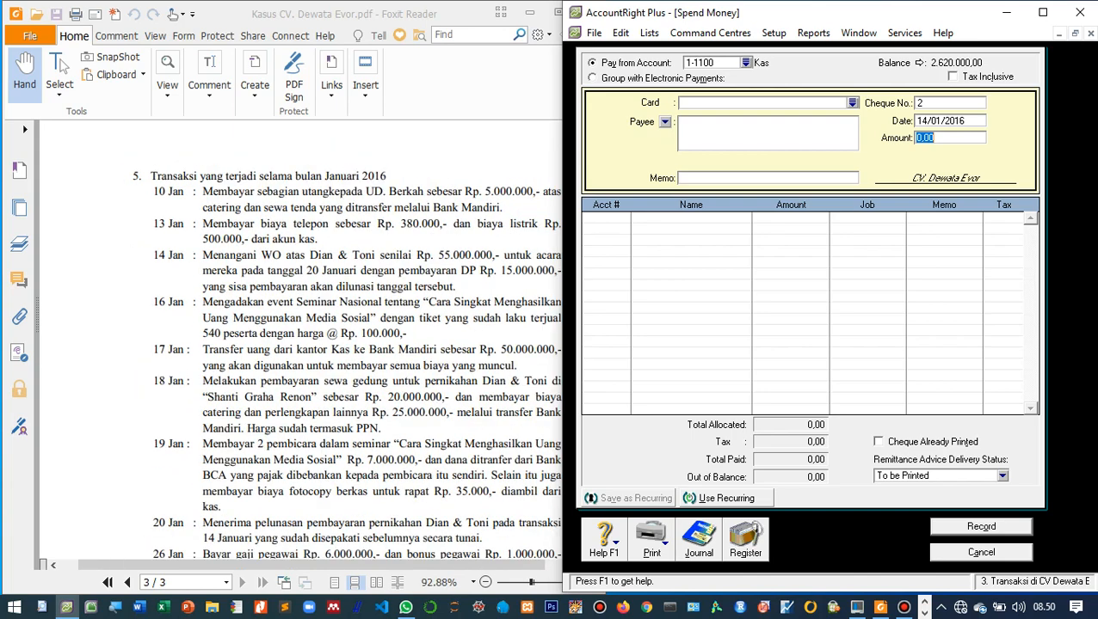
scroll(269, 260, "up", 1)
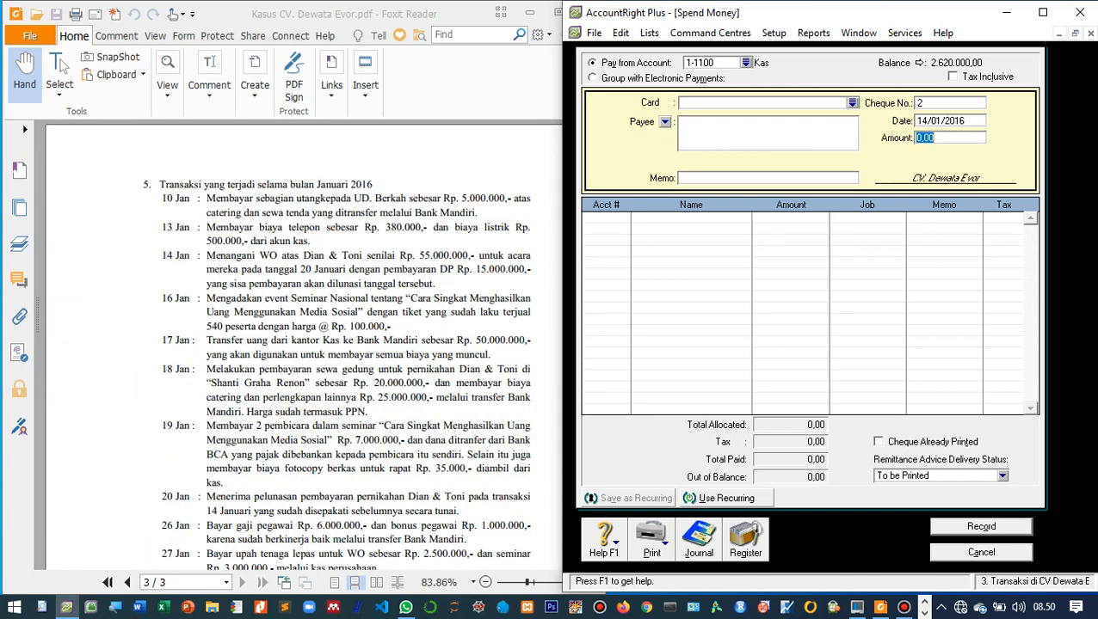
key("ctrl+super+Right")
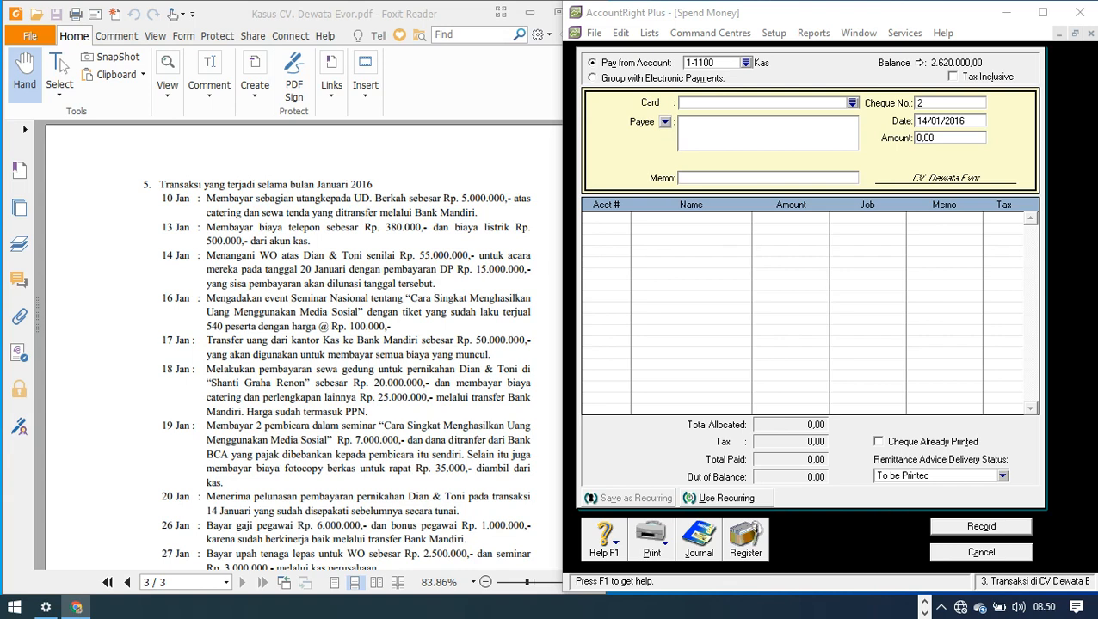
Leave Spend Money and start a new sales invoice, quick-adding the wedding couple from the 14 January entry as the customer.
left_click(981, 553)
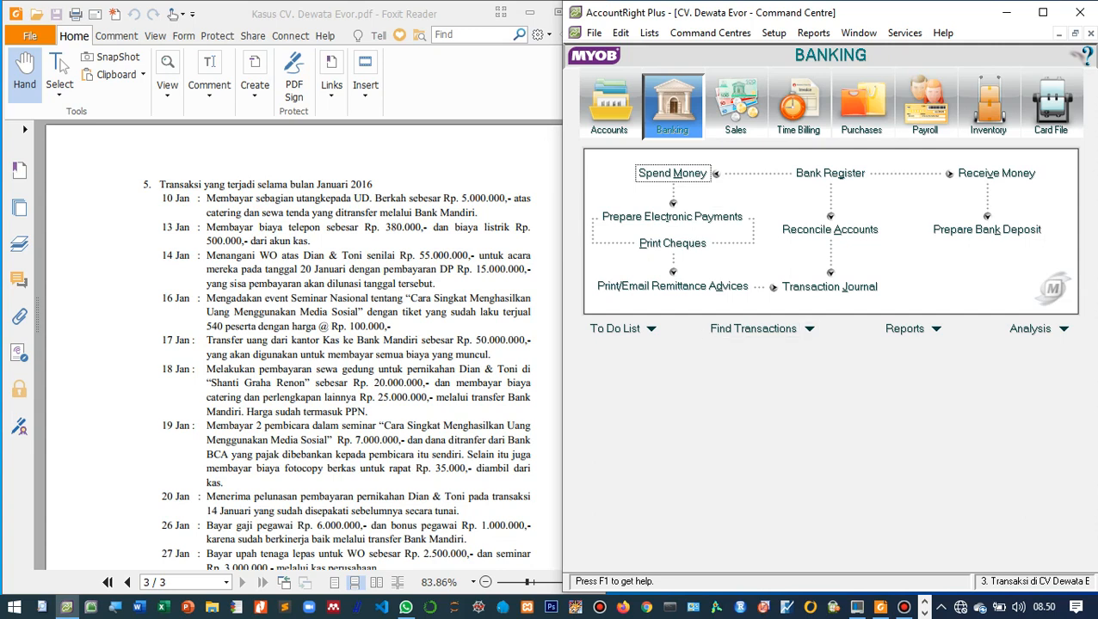
left_click(735, 108)
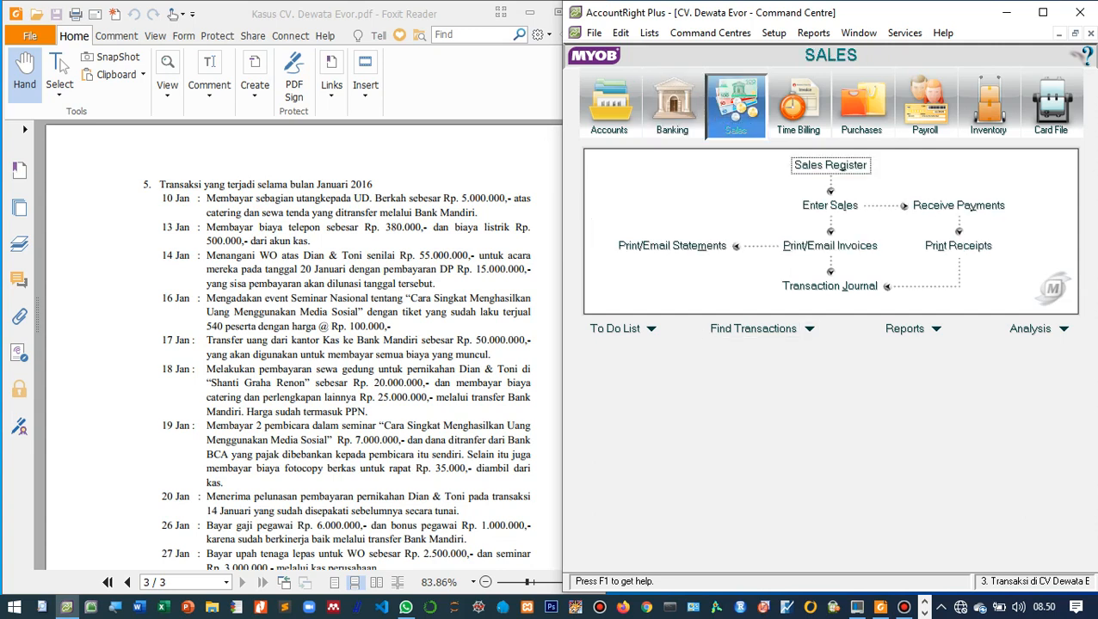
left_click(829, 205)
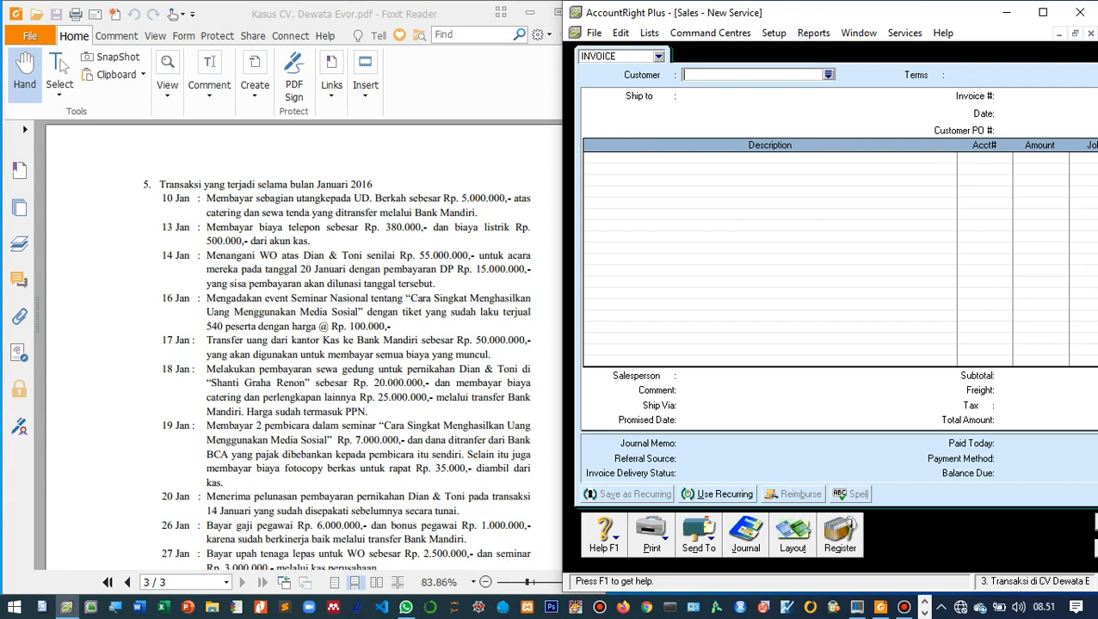
key("Tab")
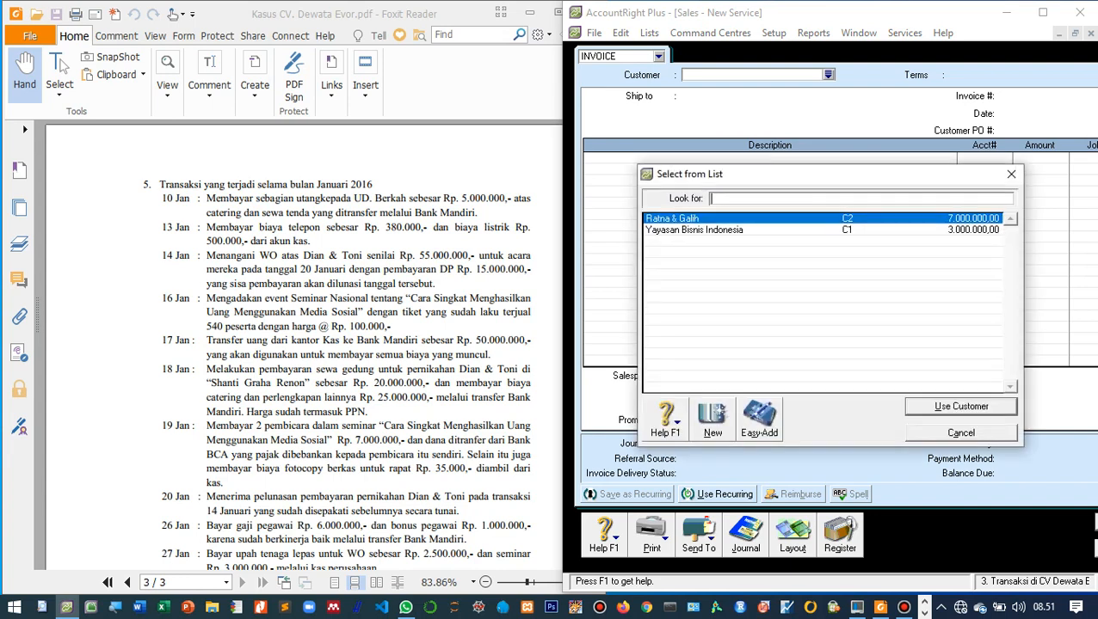
type("Dian & Toni")
left_click(758, 421)
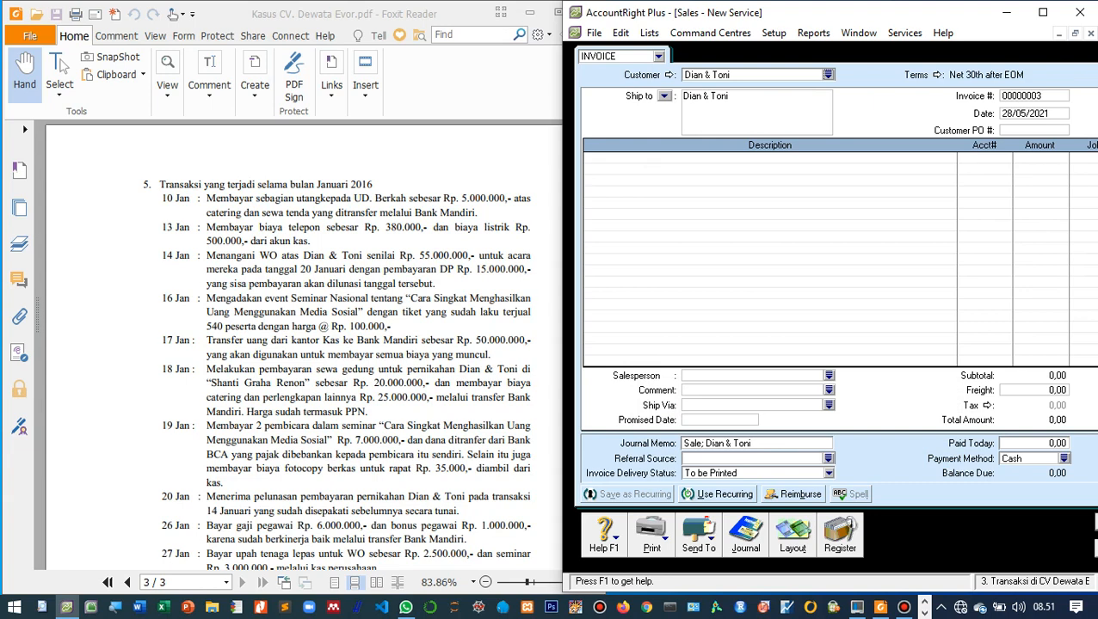
Date the invoice 14/01/2016 and enter the line description "Weding Organizer untuk tanggal 20 Januari 2016".
double_click(1024, 114)
type("14/01/2016")
key("Tab")
key("Tab")
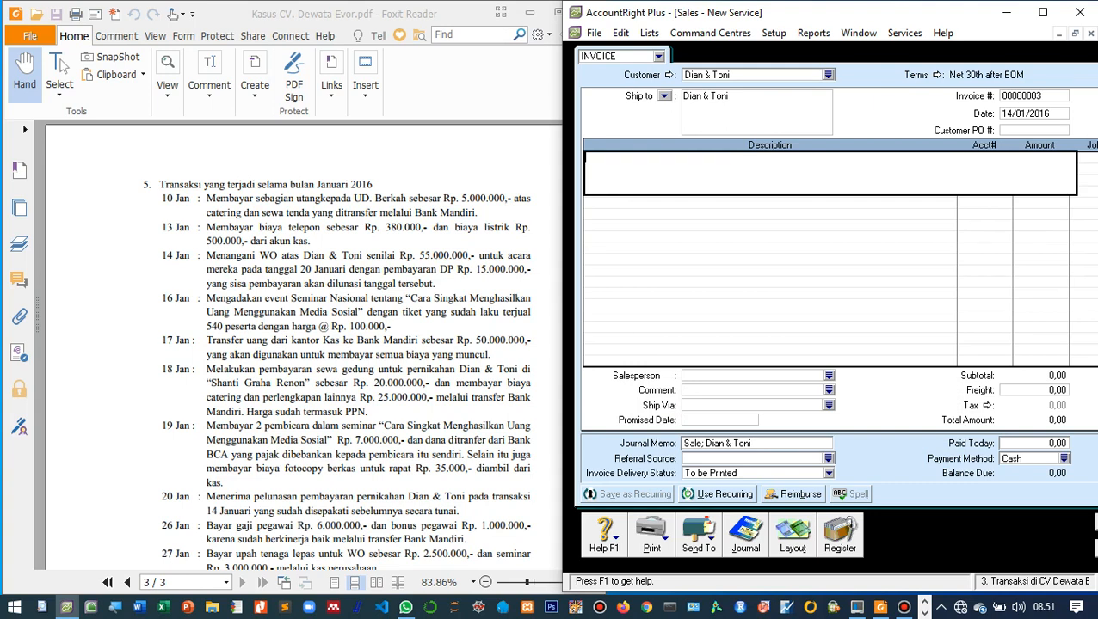
type("Weding Organizer unt")
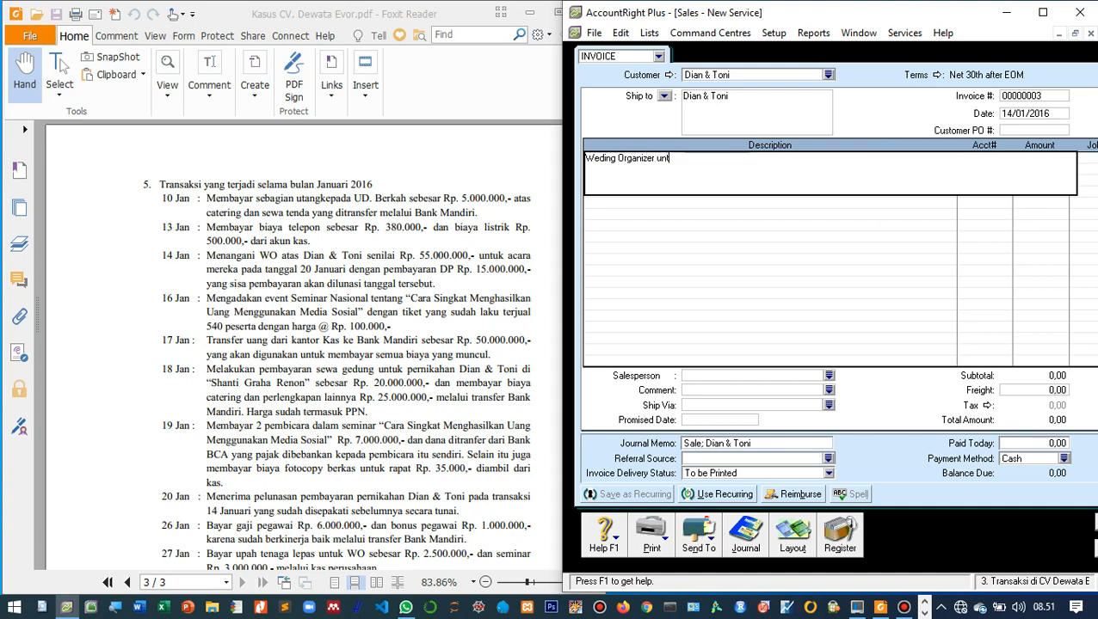
type("uk tanggal 20 Januari")
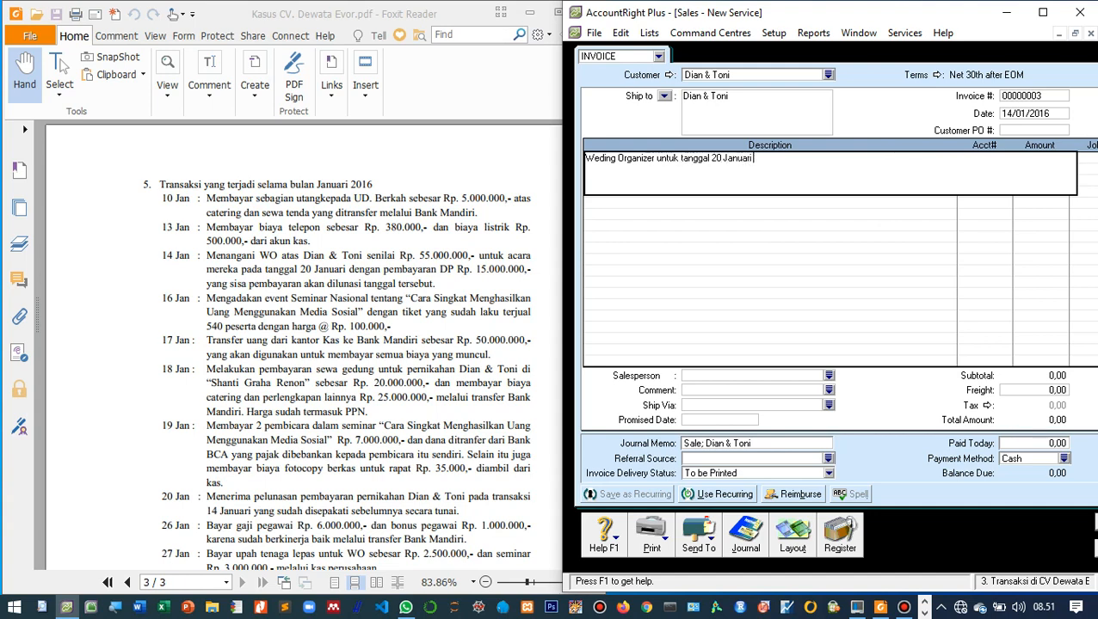
type(" 2016")
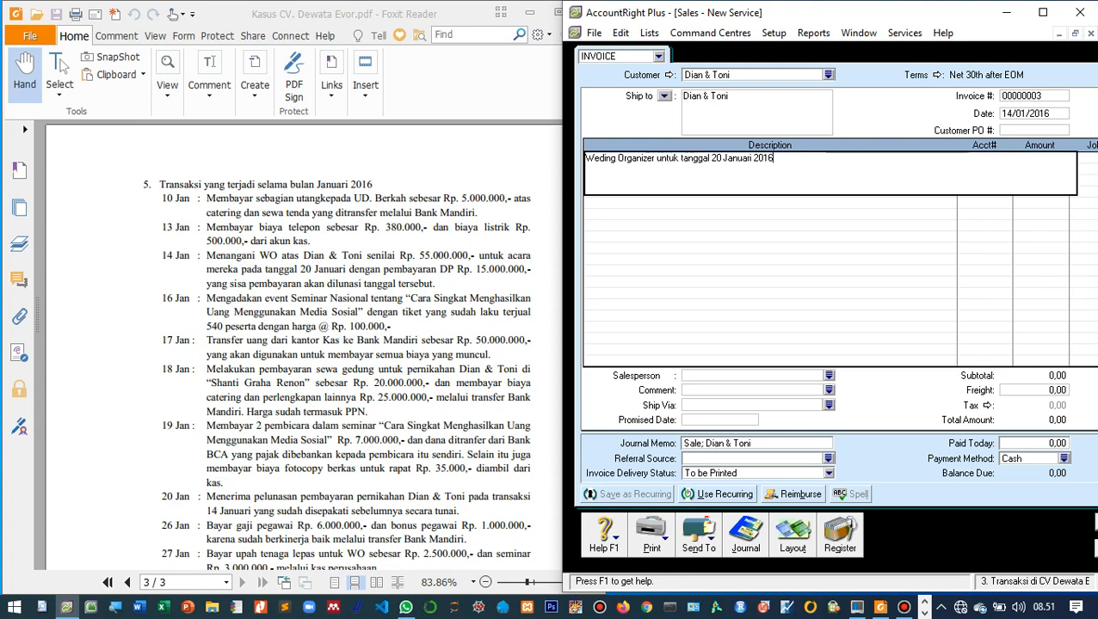
key("Tab")
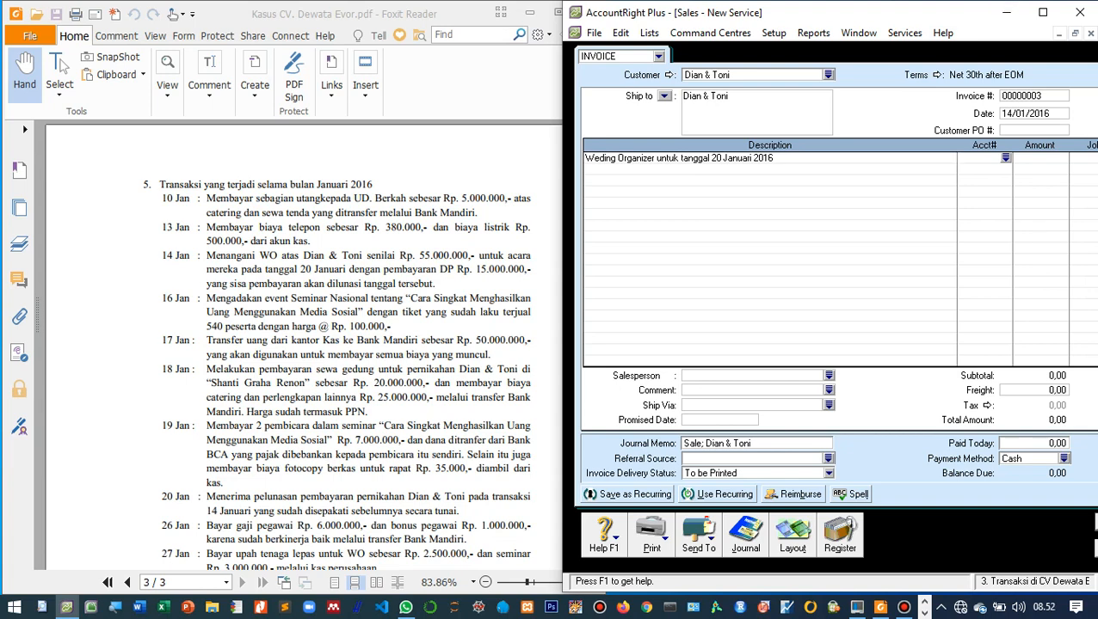
Allocate the invoice line to income account 4-1000 Pendapatan Usaha.
left_click(1042, 12)
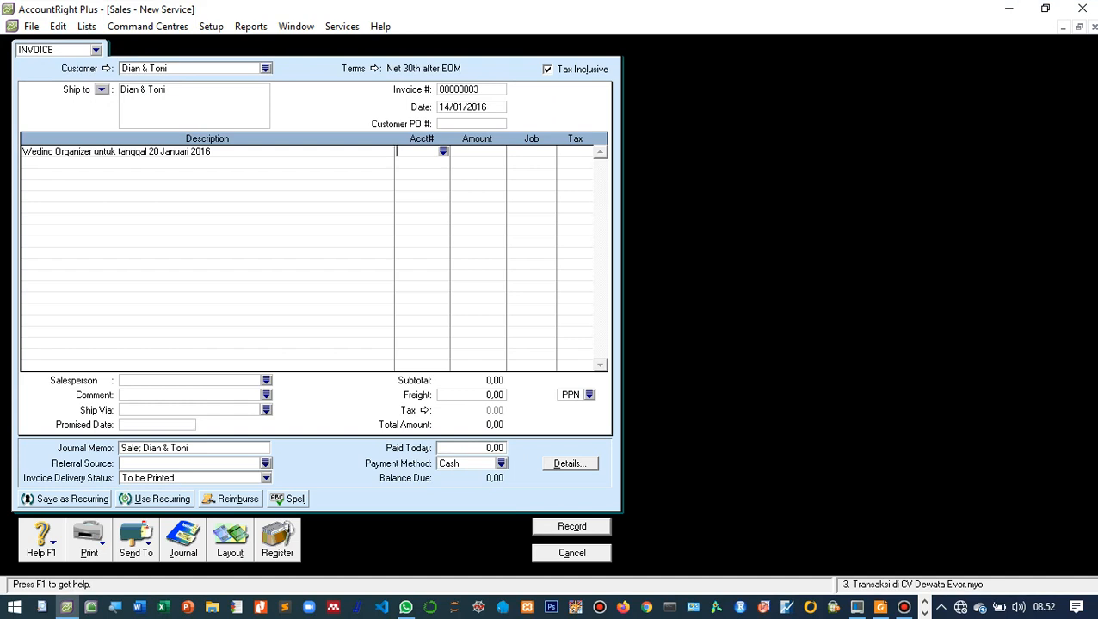
left_click(443, 151)
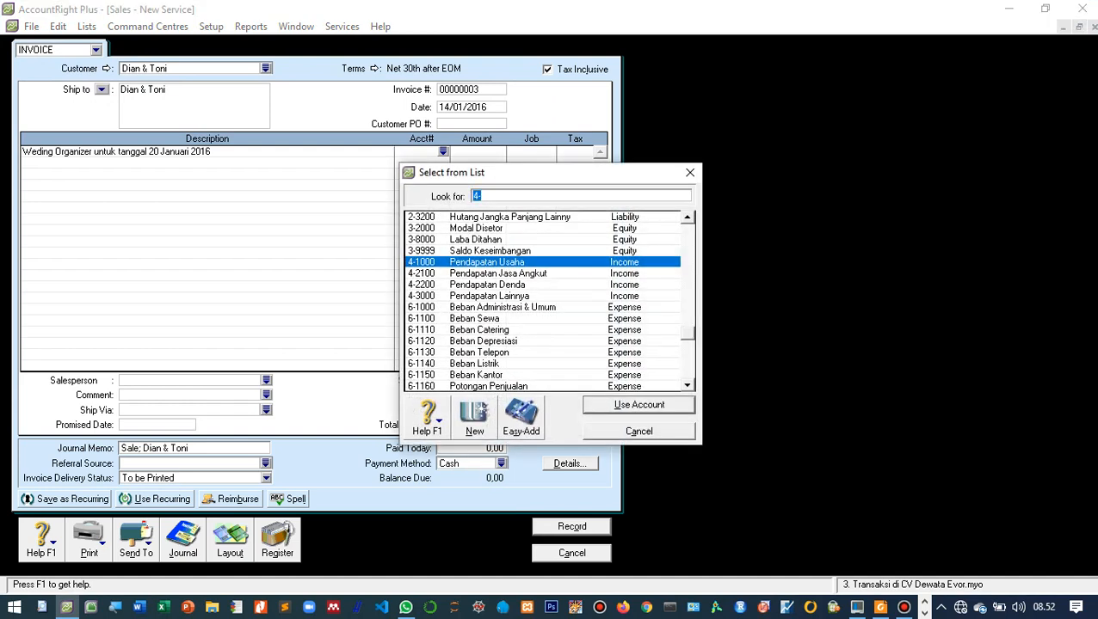
key("Return")
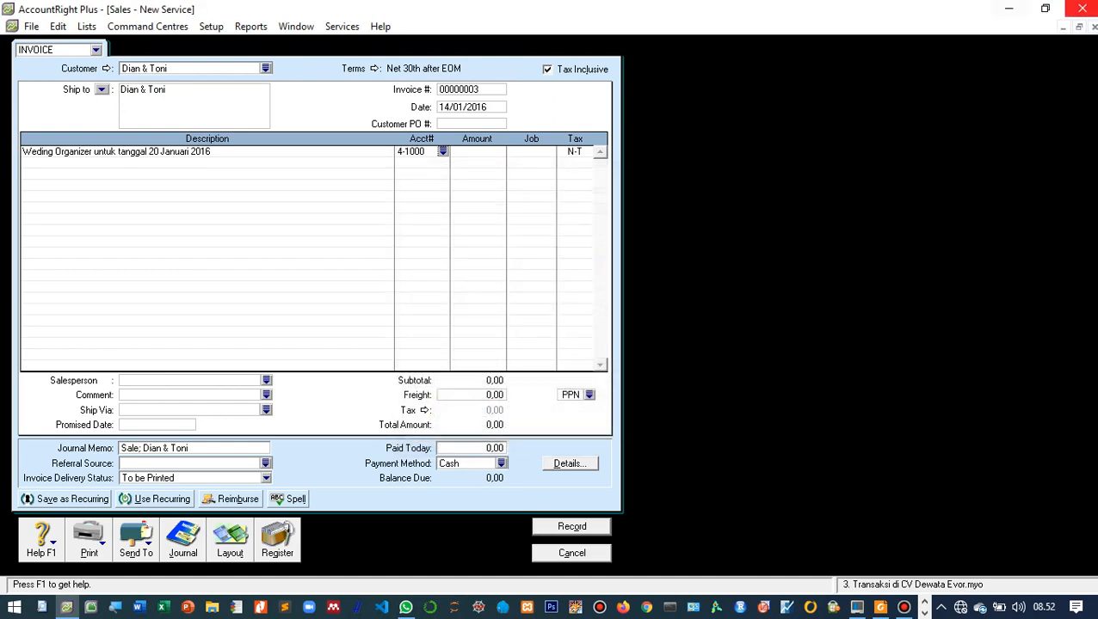
left_click(1045, 8)
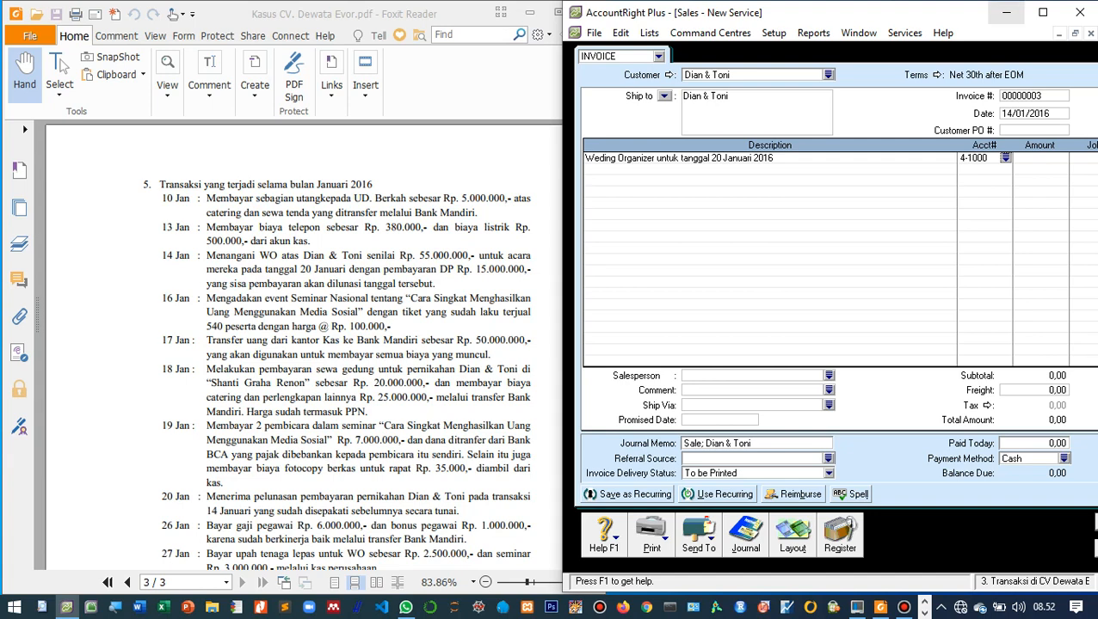
Enter 55.000.000 as the amount of the wedding organizer line.
left_click(1042, 13)
key("Tab")
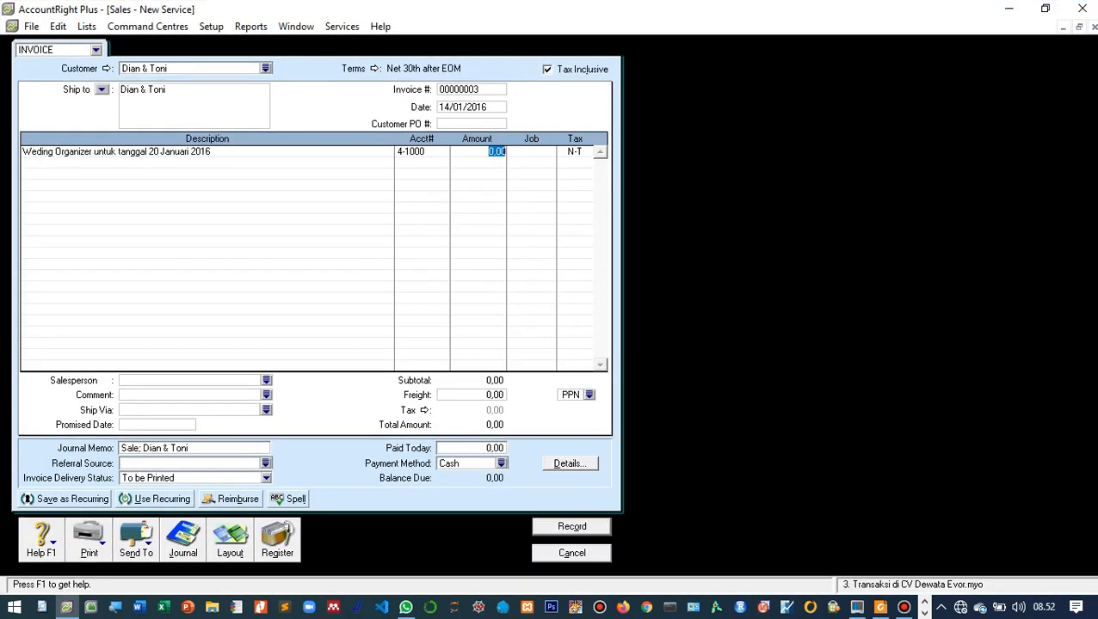
type("55")
key("minus")
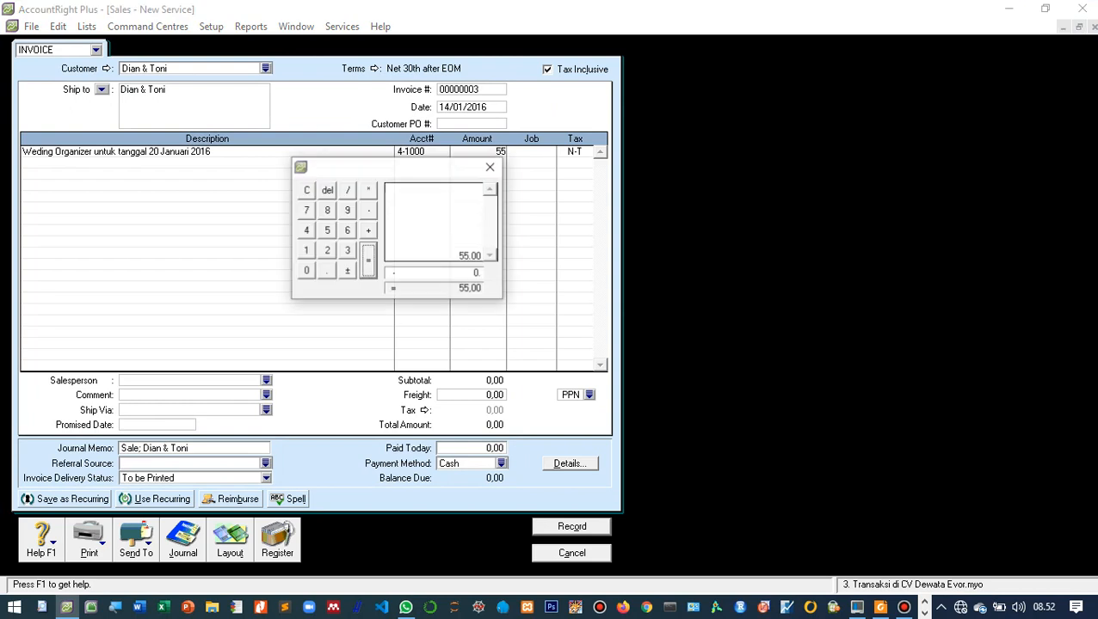
key("Escape")
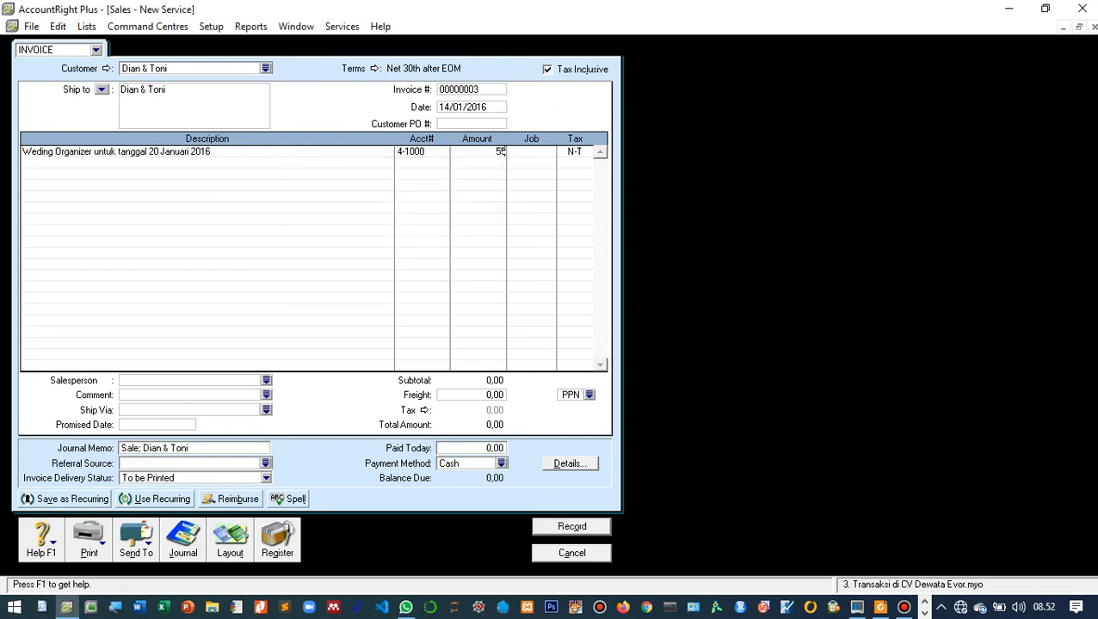
type("000000")
key("Tab")
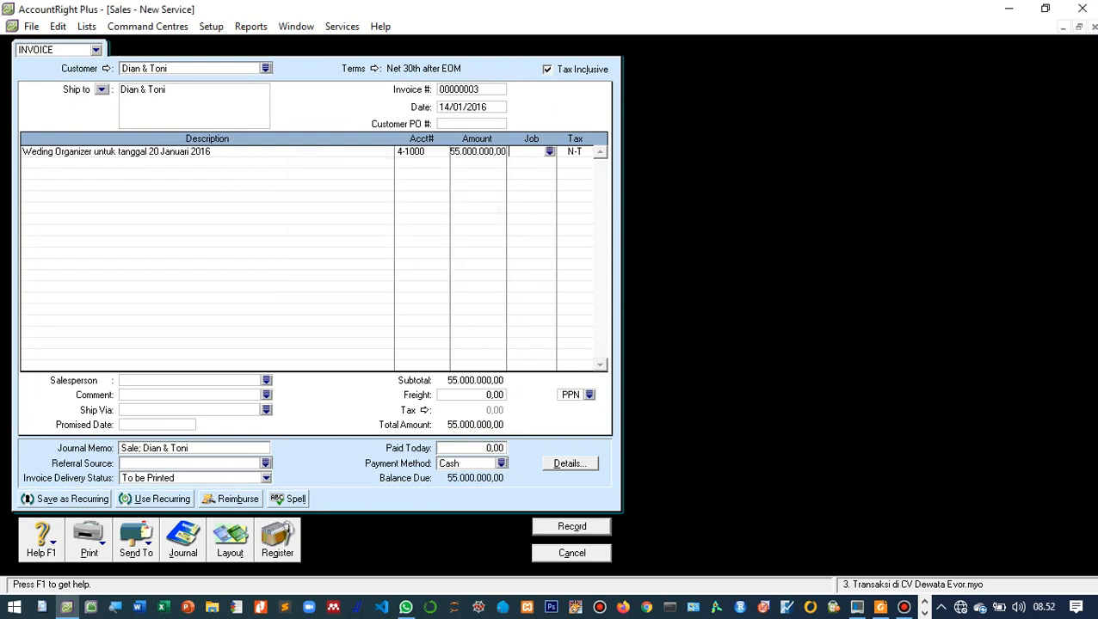
Turn off tax-inclusive pricing on the invoice and set the line's tax code to PPN.
left_click(548, 70)
key("Tab")
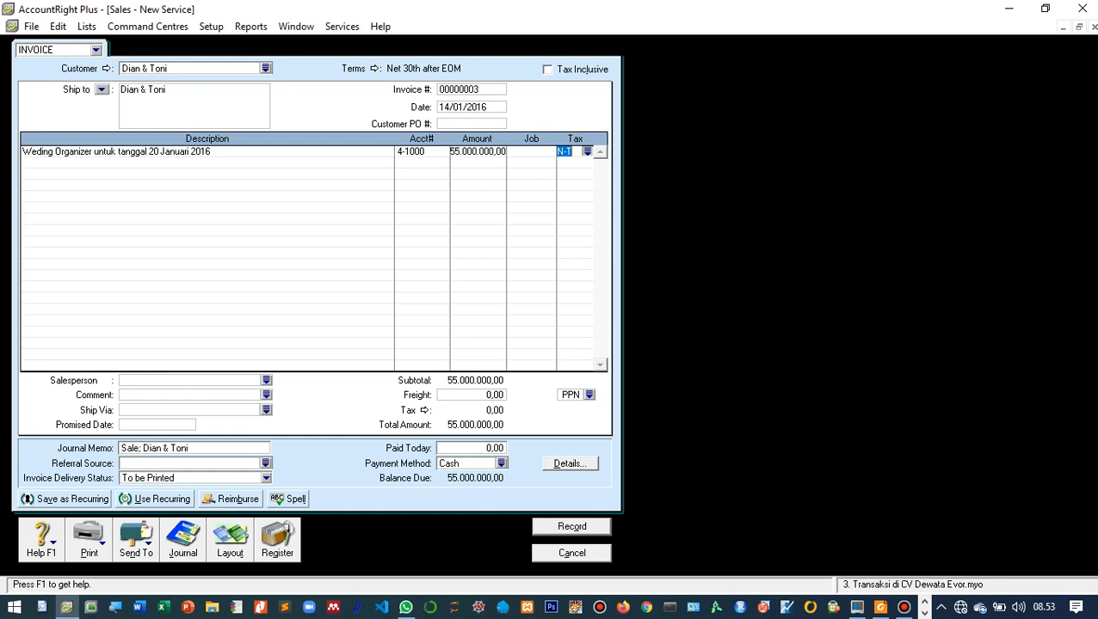
left_click(587, 151)
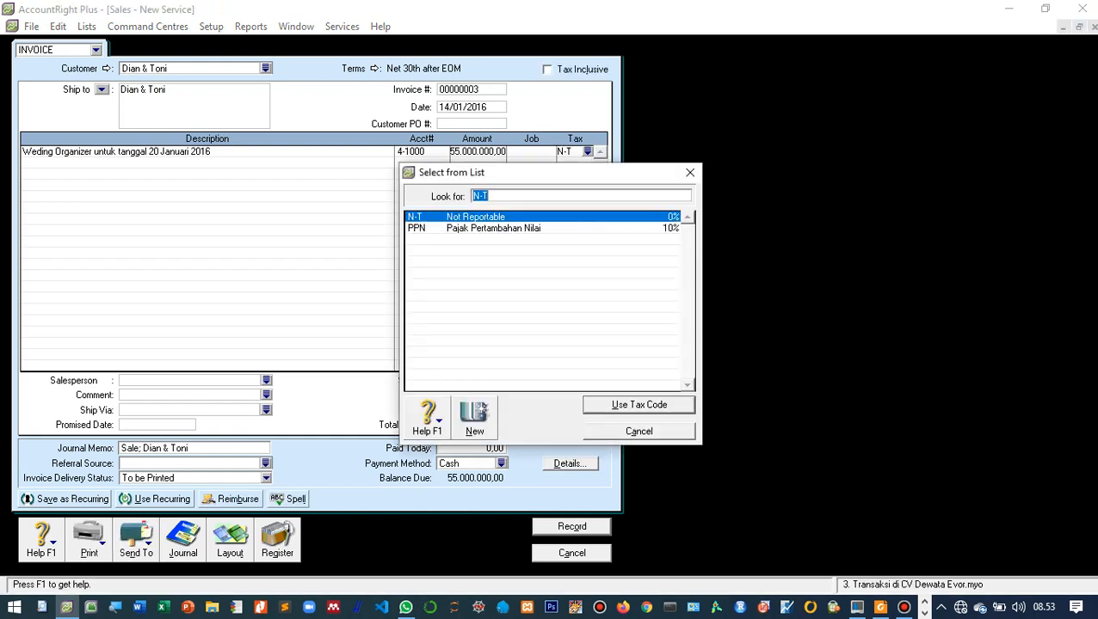
type("PPN")
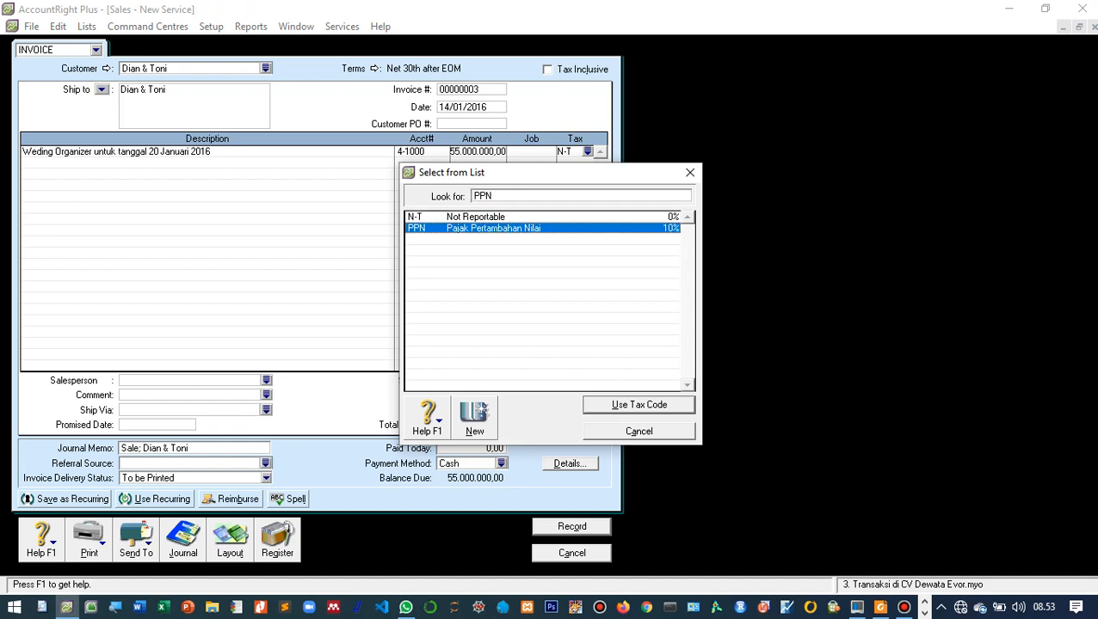
left_click(638, 404)
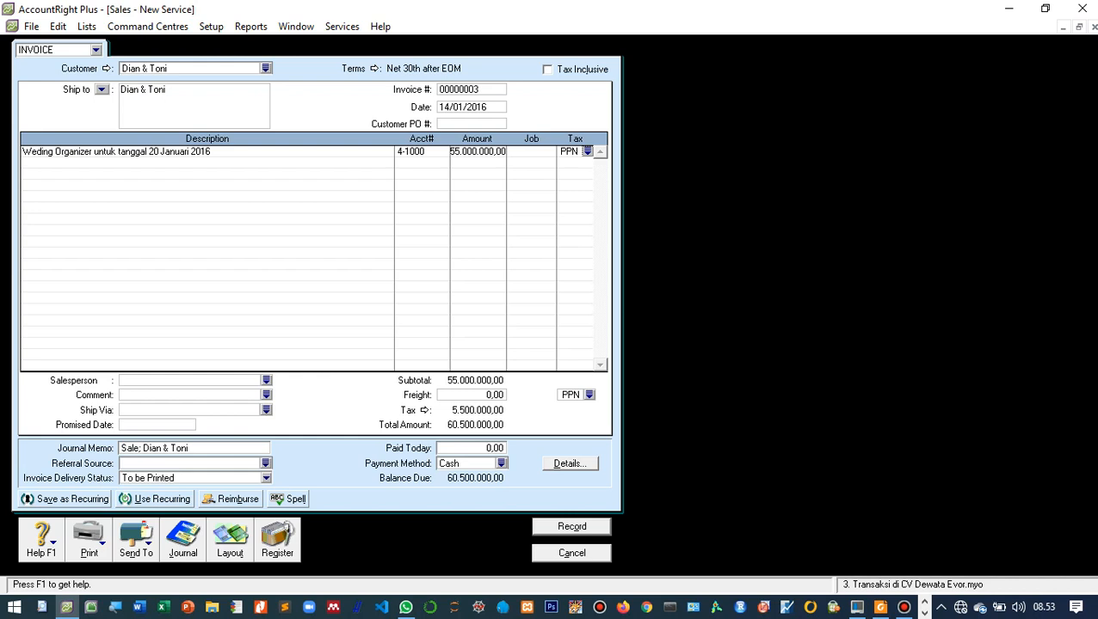
Set the freight tax code of the wedding organizer invoice to N-T.
left_click(589, 395)
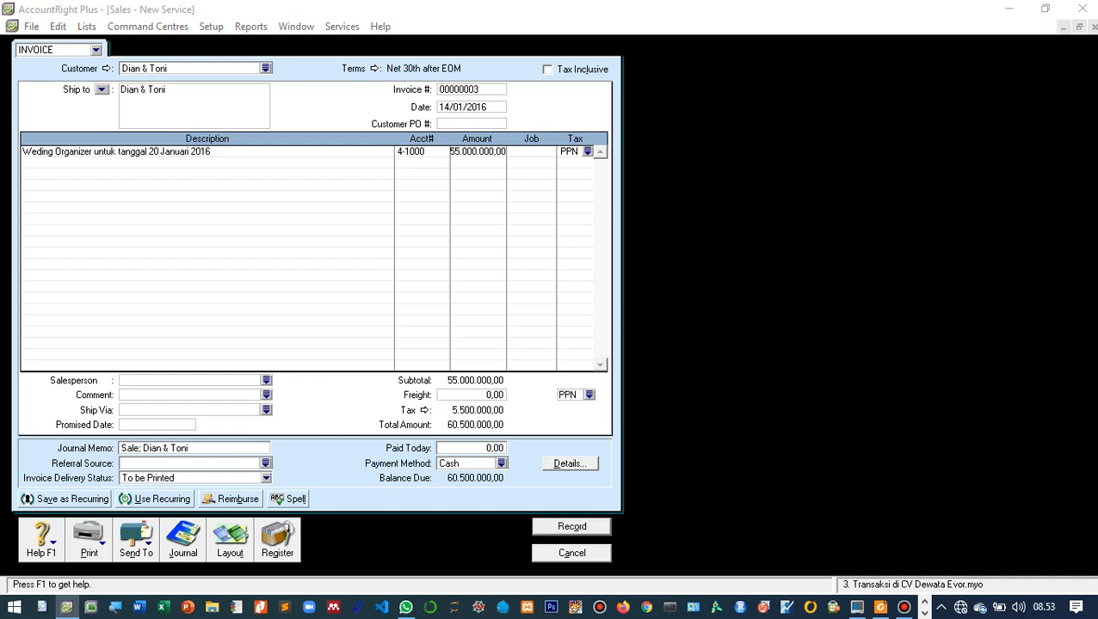
type("N-T")
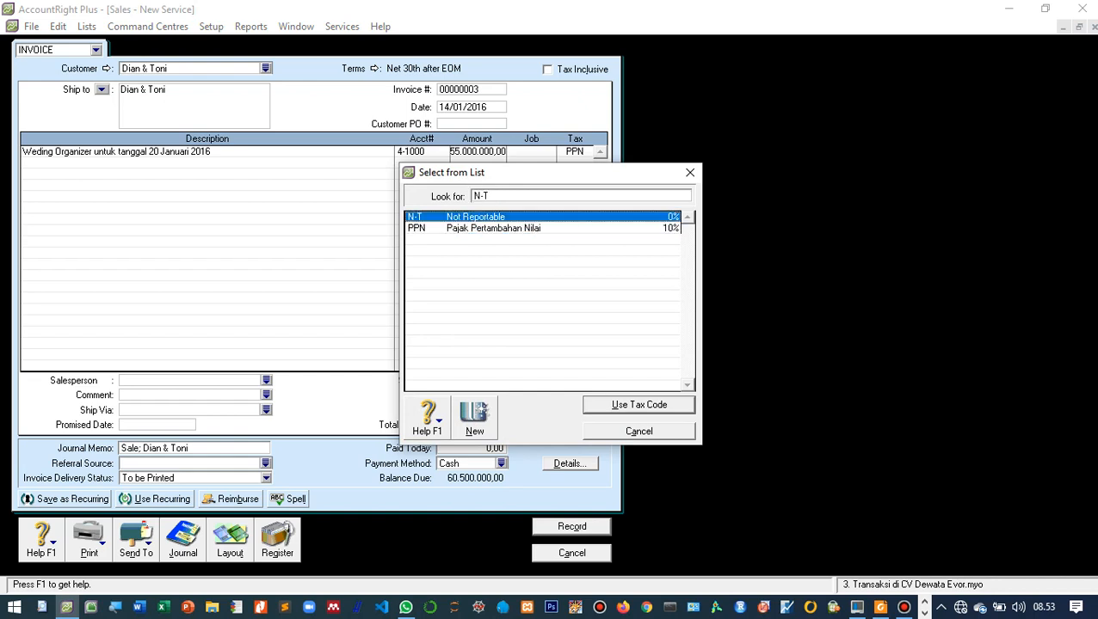
key("Return")
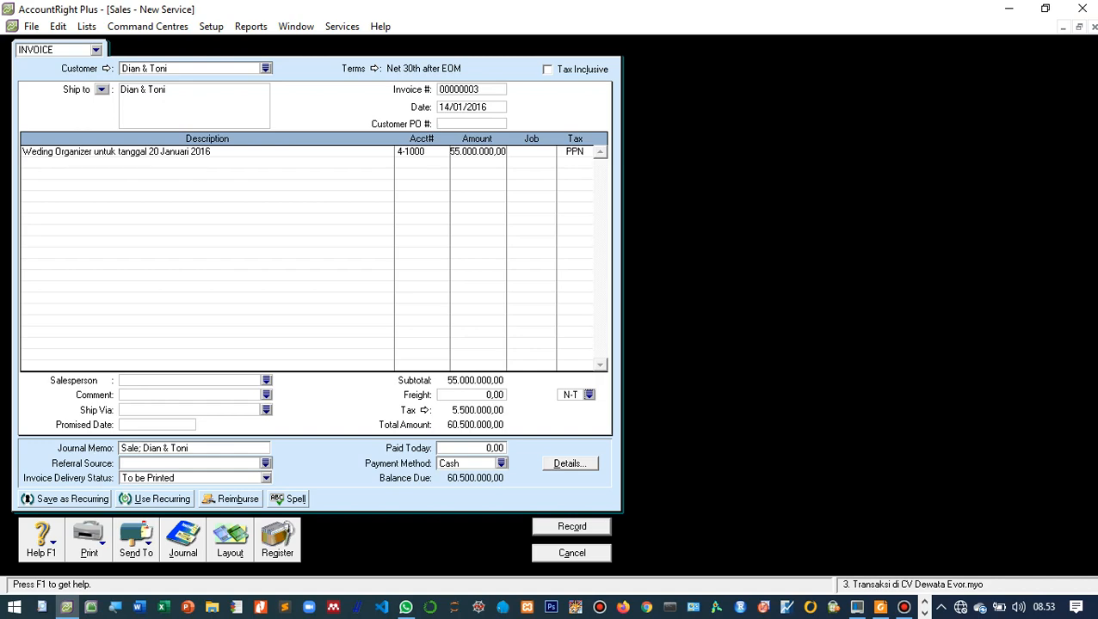
Check the 14 January down payment in the case PDF and enter 15.000.000 as the amount paid today on the invoice.
left_click(1045, 9)
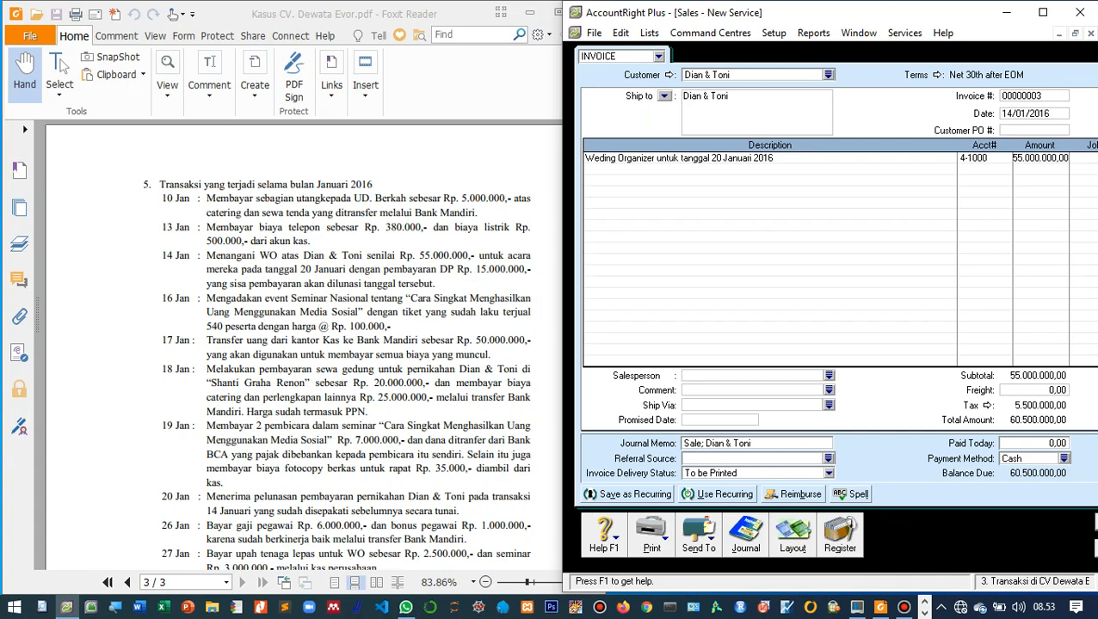
key("ctrl+plus")
key("ctrl+plus")
key("ctrl+plus")
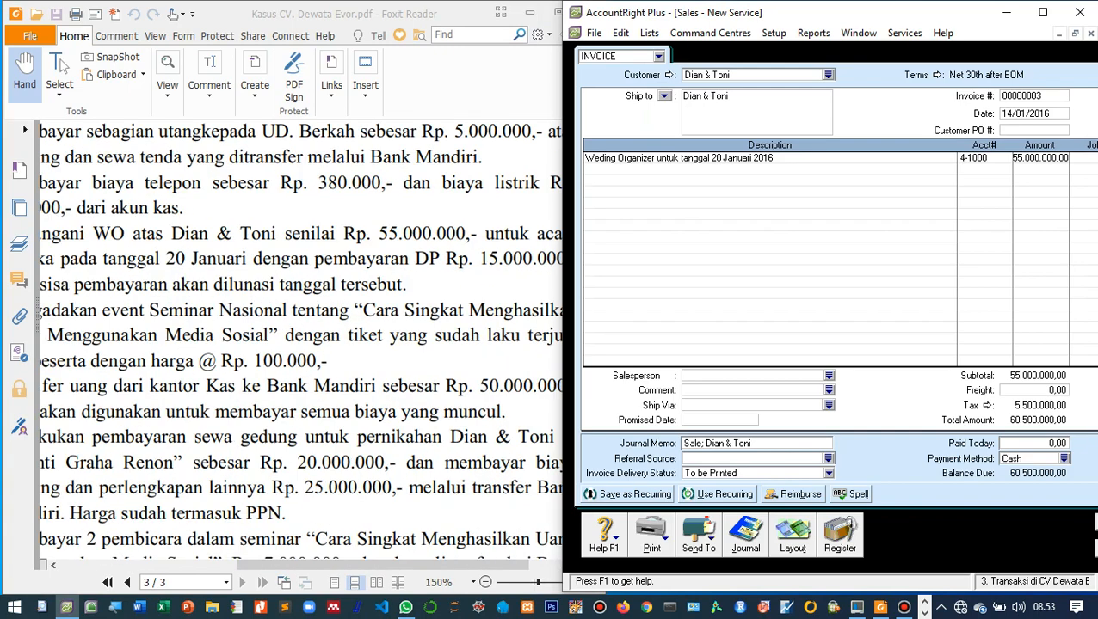
key("ctrl+minus")
key("ctrl+minus")
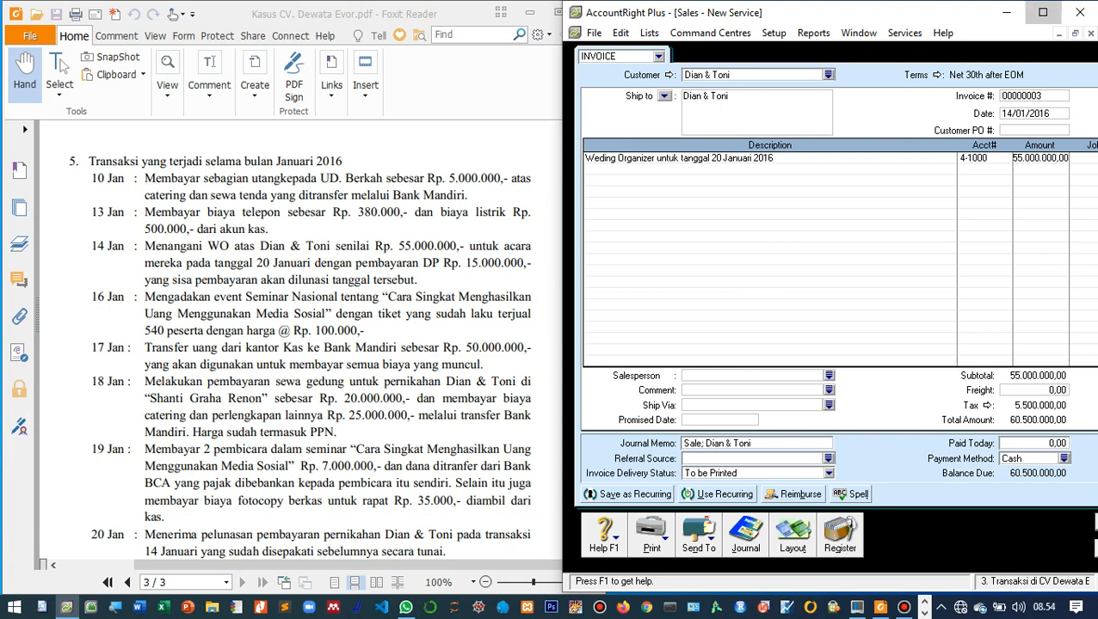
left_click(1042, 12)
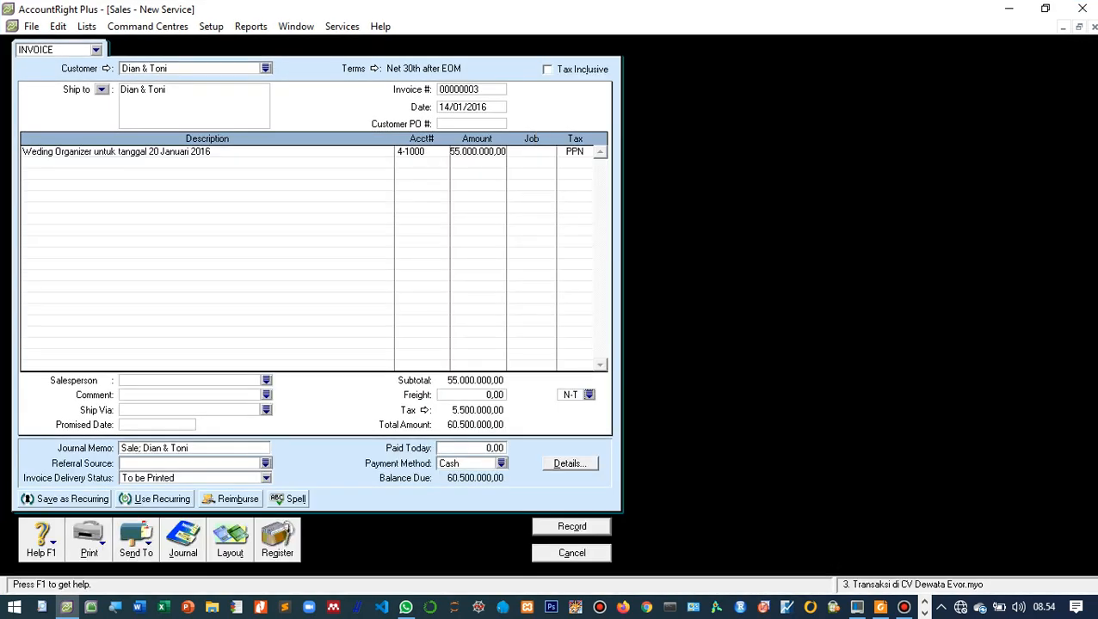
key("Tab")
type("15.")
type("000.000")
key("Tab")
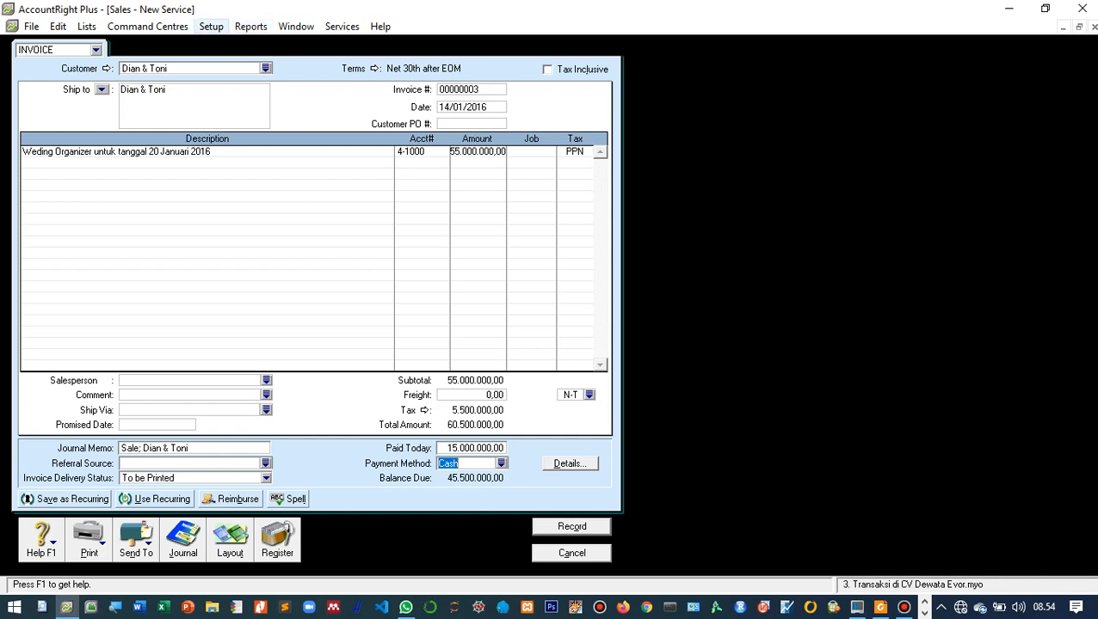
Turn off the system-wide preference that automatically checks spelling in text fields before recording transactions.
left_click(210, 26)
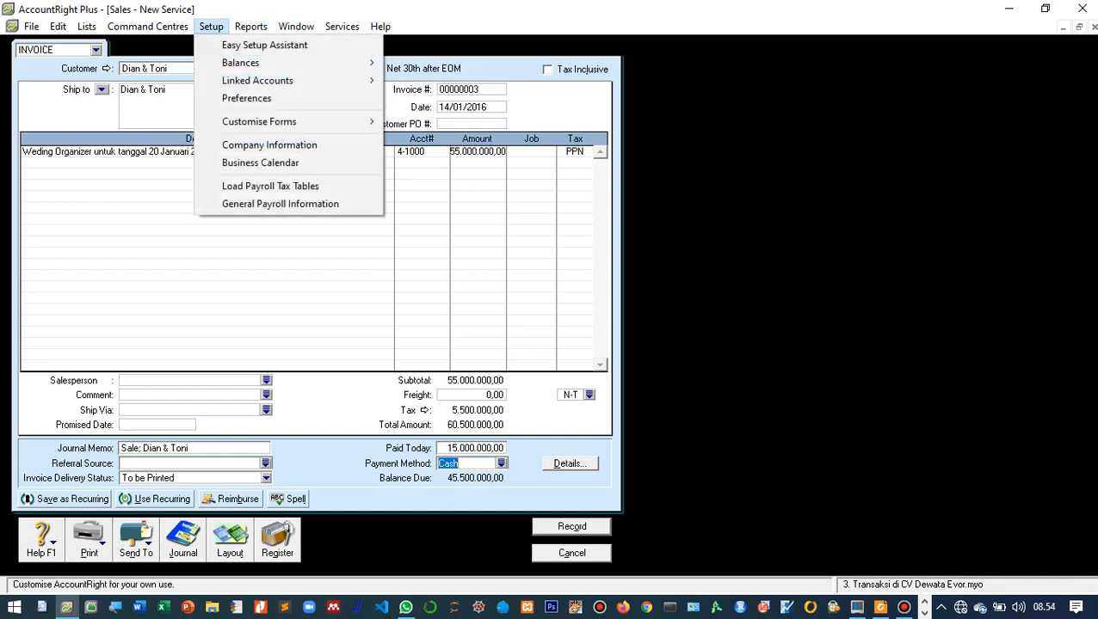
left_click(247, 99)
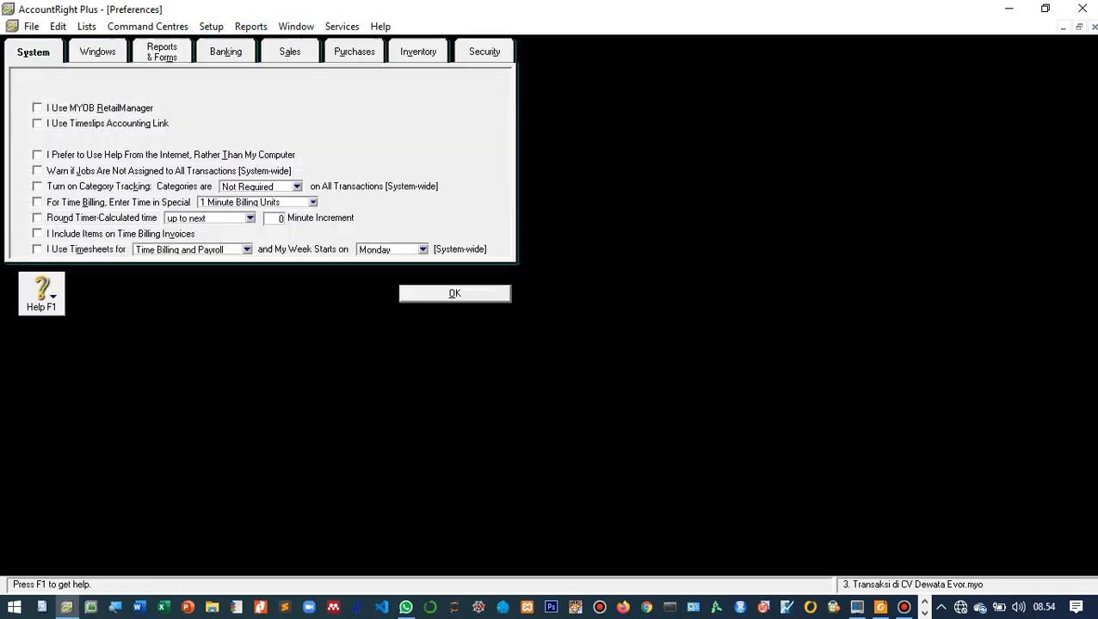
left_click(97, 51)
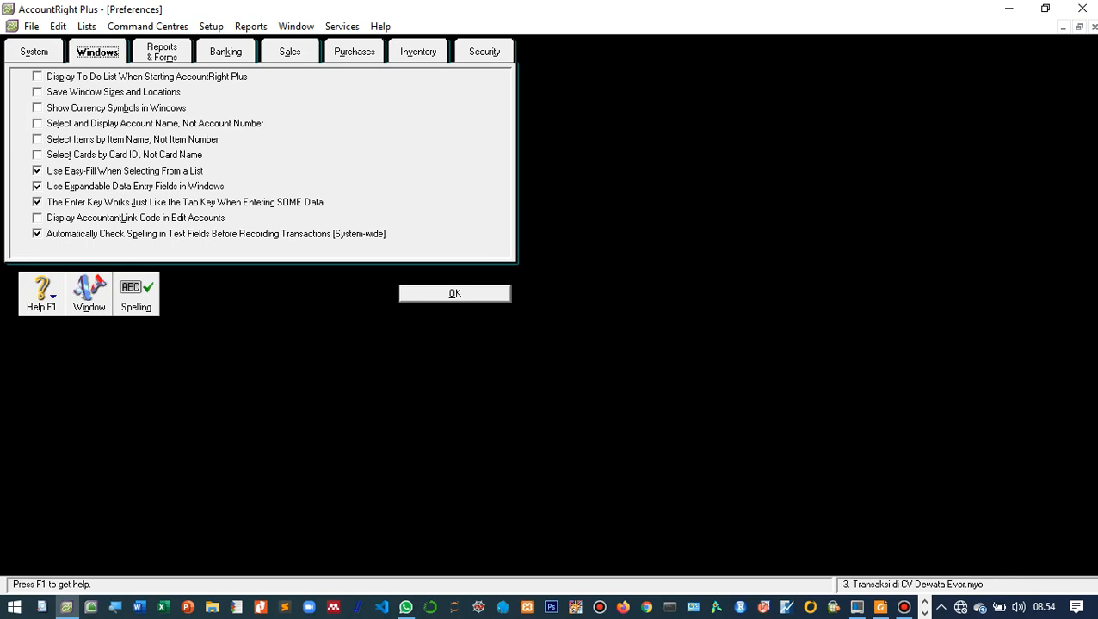
left_click(37, 234)
left_click(37, 234)
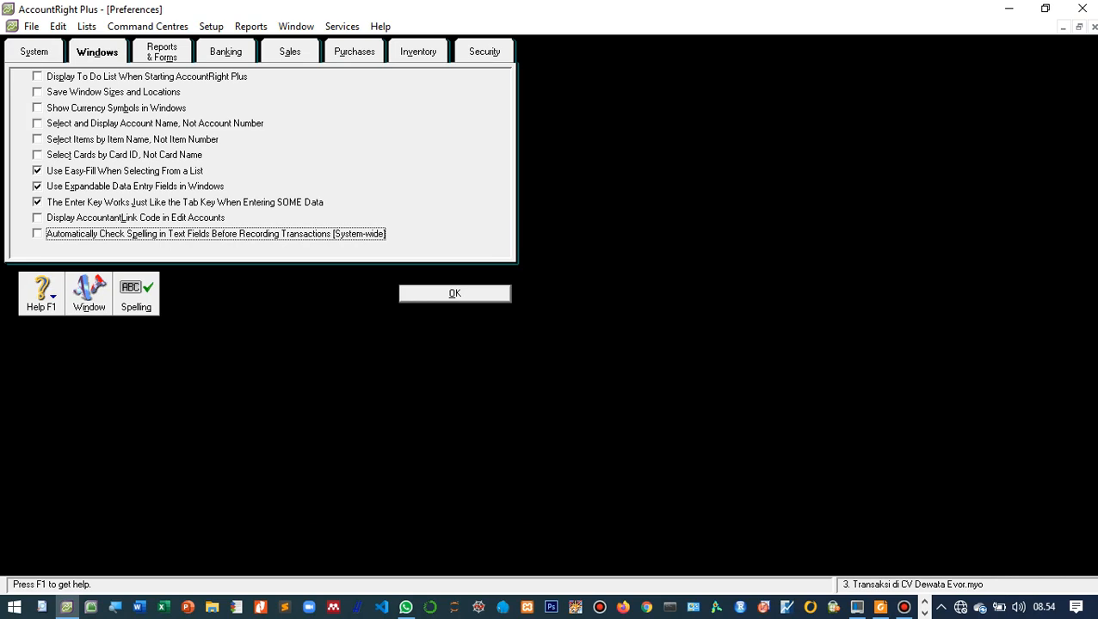
key("Return")
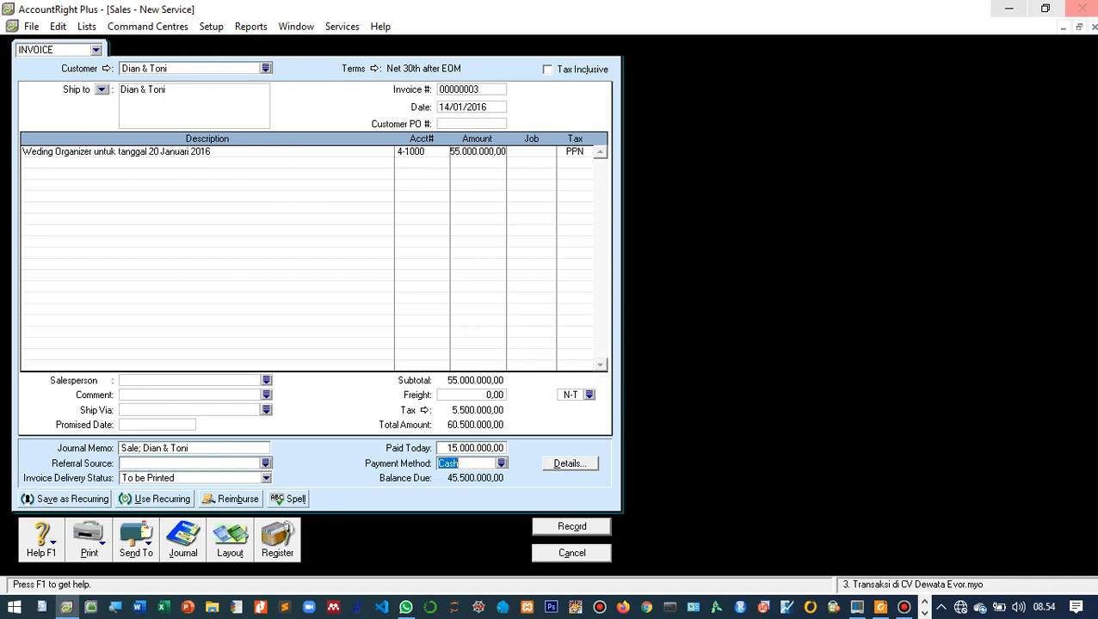
Compare the wedding organizer invoice with the case PDF and record it.
left_click(1044, 9)
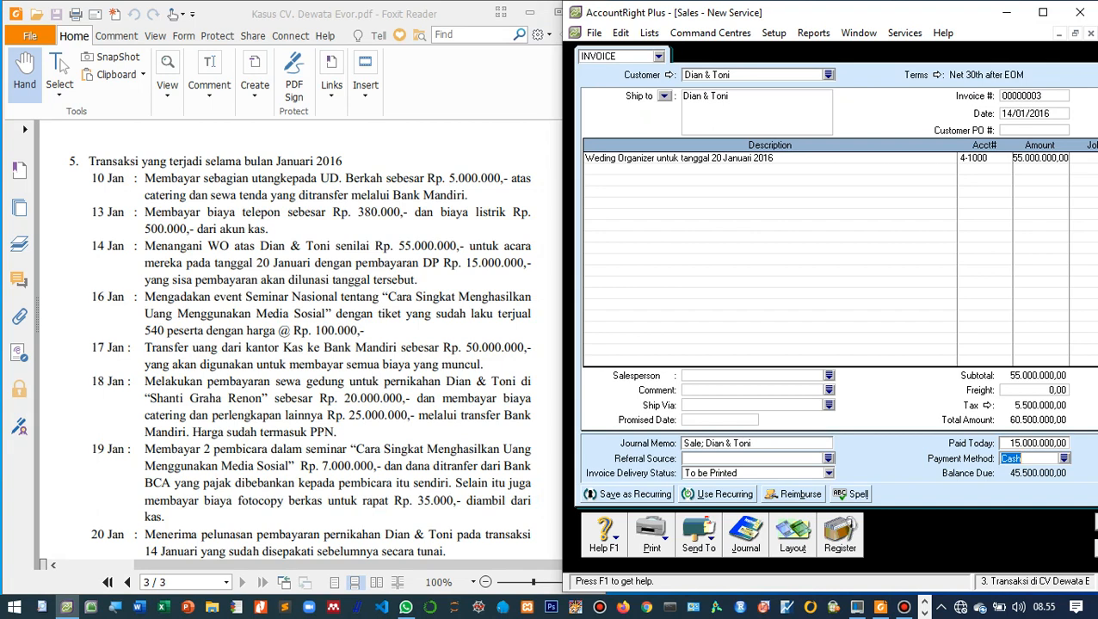
left_click(1042, 12)
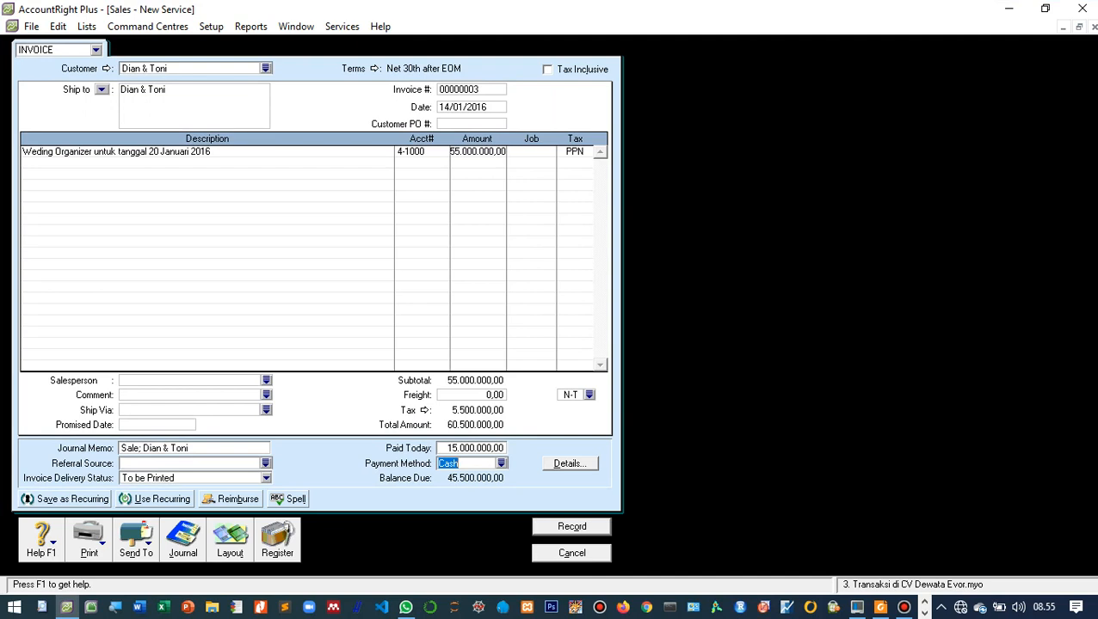
left_click(571, 526)
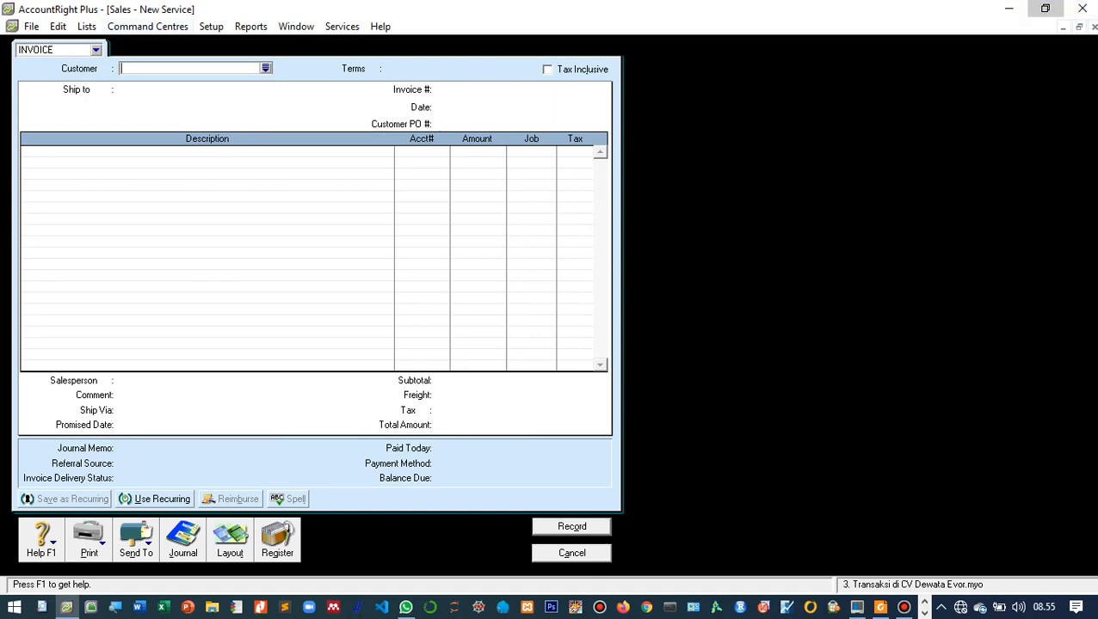
Read the 16 January transaction in the case PDF and quick-add "Seminar Mandiri" as the customer of a new invoice.
left_click(1044, 9)
scroll(301, 344, "up", 1)
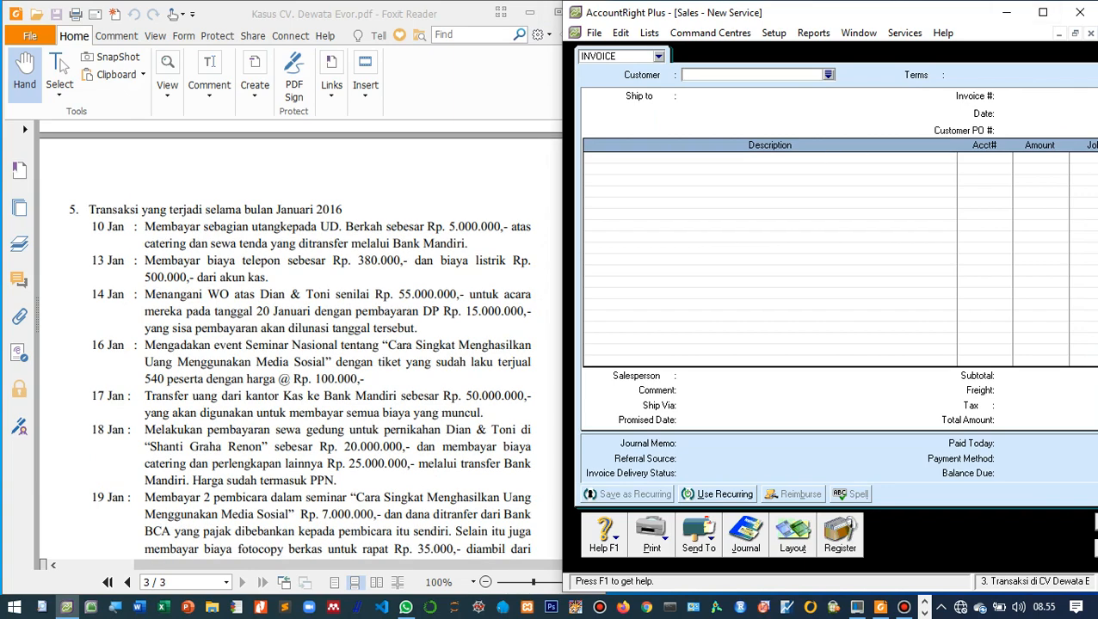
scroll(302, 344, "down", 2)
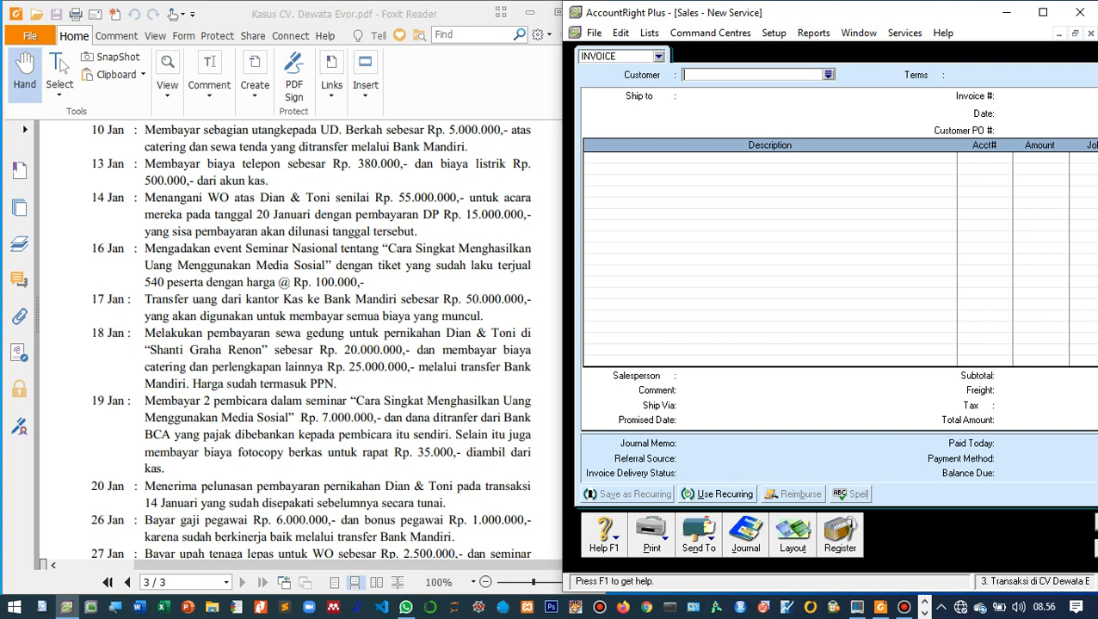
left_click(828, 75)
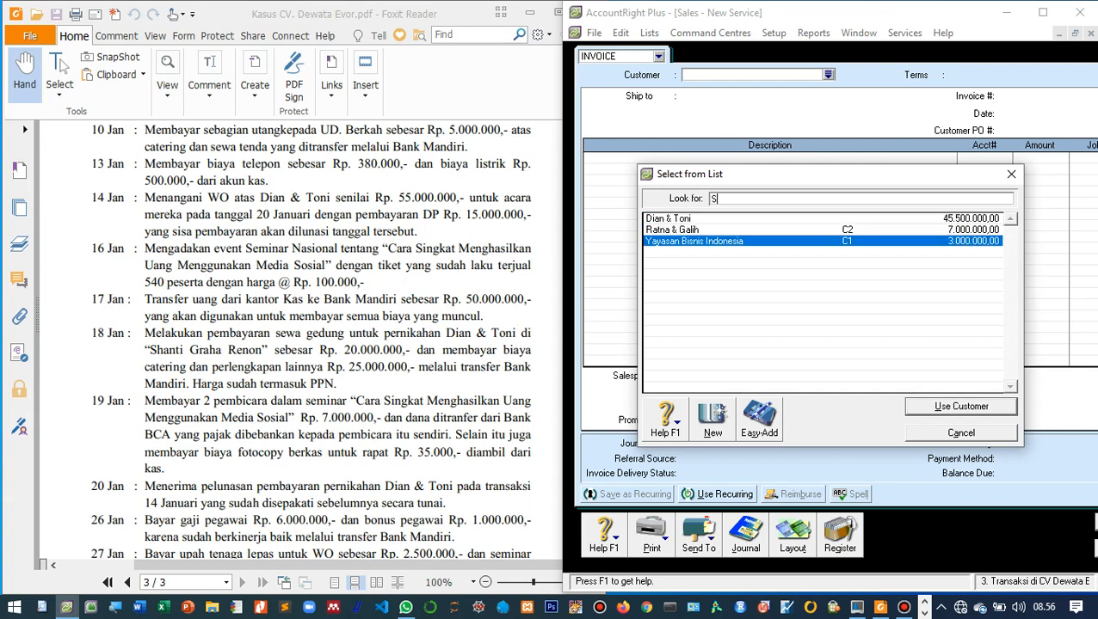
type("Seminar Mandiri")
left_click(759, 419)
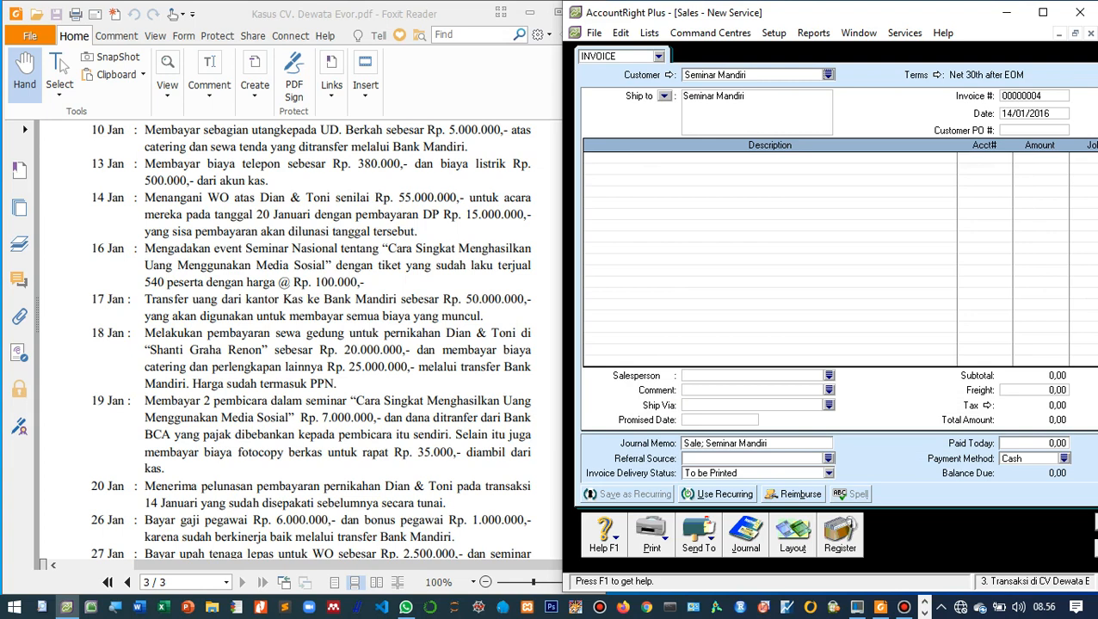
Set the date of the Seminar Mandiri invoice to 16/01/2016.
double_click(1025, 113)
left_click(1011, 114)
key("BackSpace")
type("6")
key("Tab")
Enter the line description Seminar Mandiri "Cara Singkat Menghasilkan Uang Menggunakan Media Sosial".
key("Tab")
type("S")
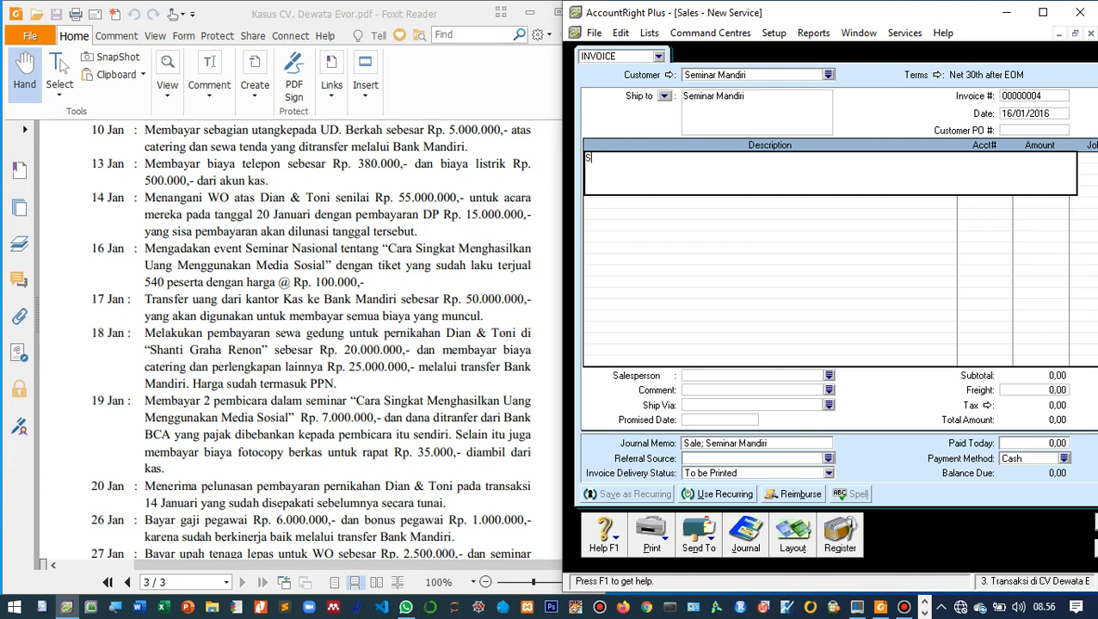
type("eminar Mandiri \"Cara Singkat")
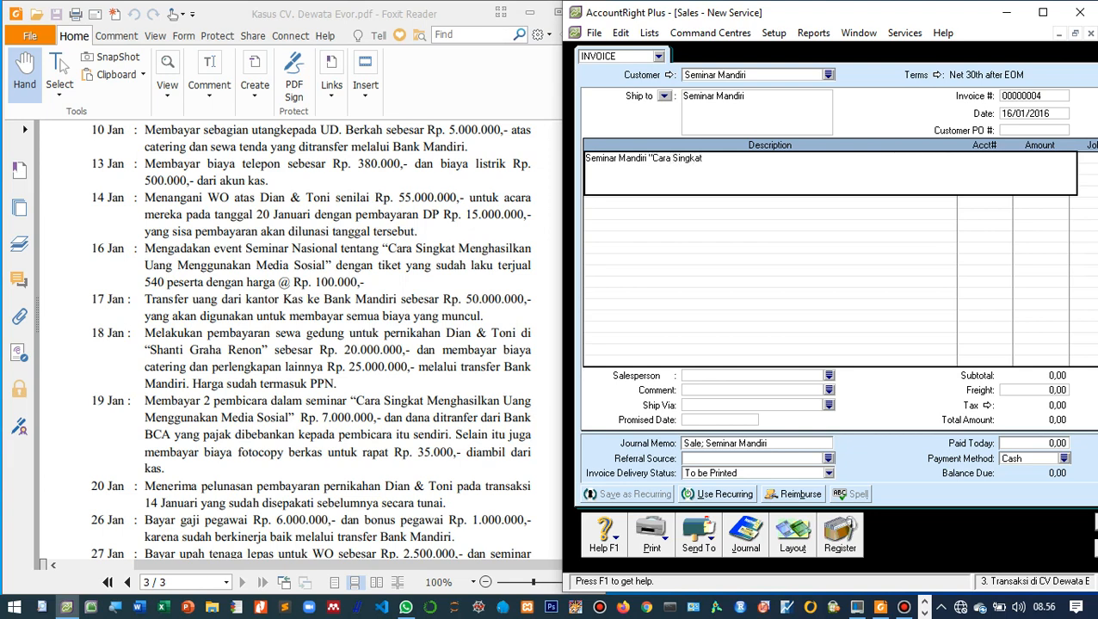
type(" Menghasilkan Uang Menggun")
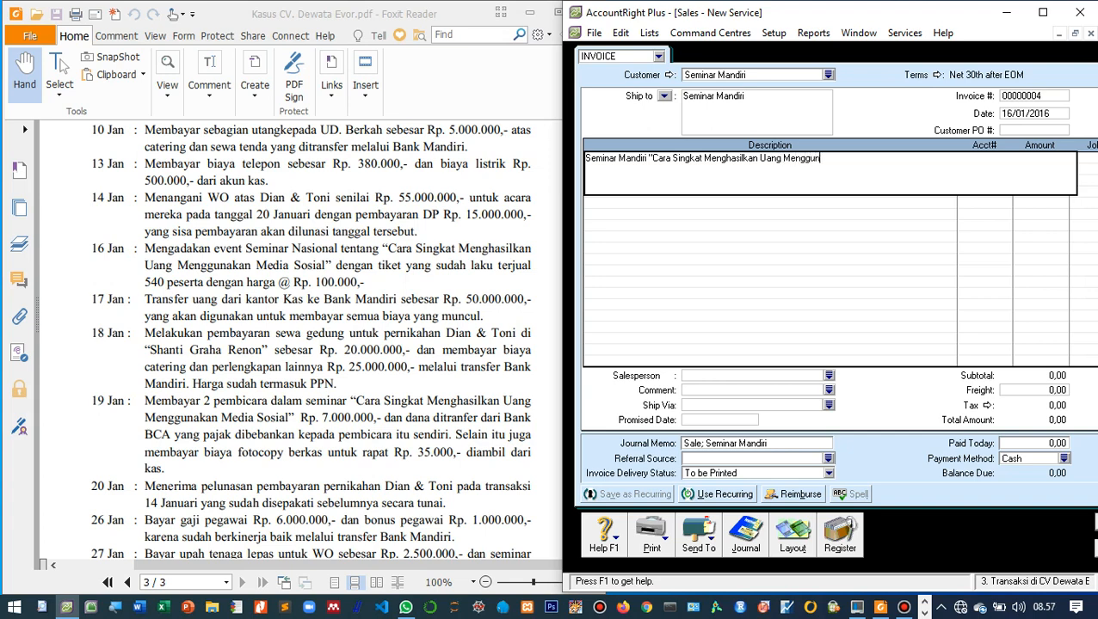
type("akan Media Sosial\"")
key("Tab")
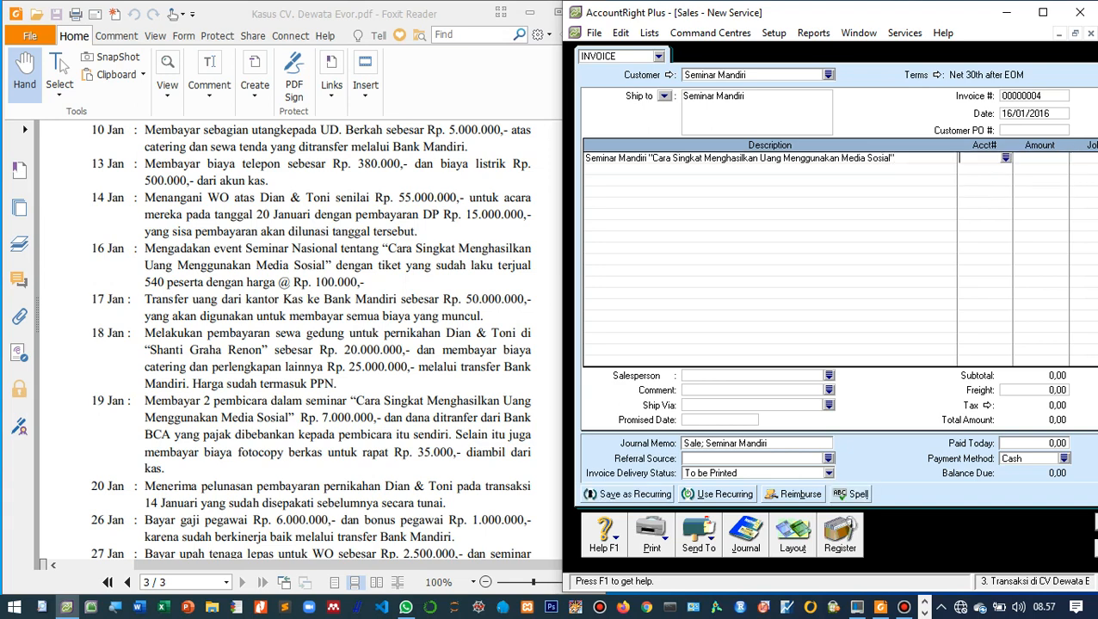
Allocate the seminar line to income account 4-1000 Pendapatan Usaha.
left_click(1043, 12)
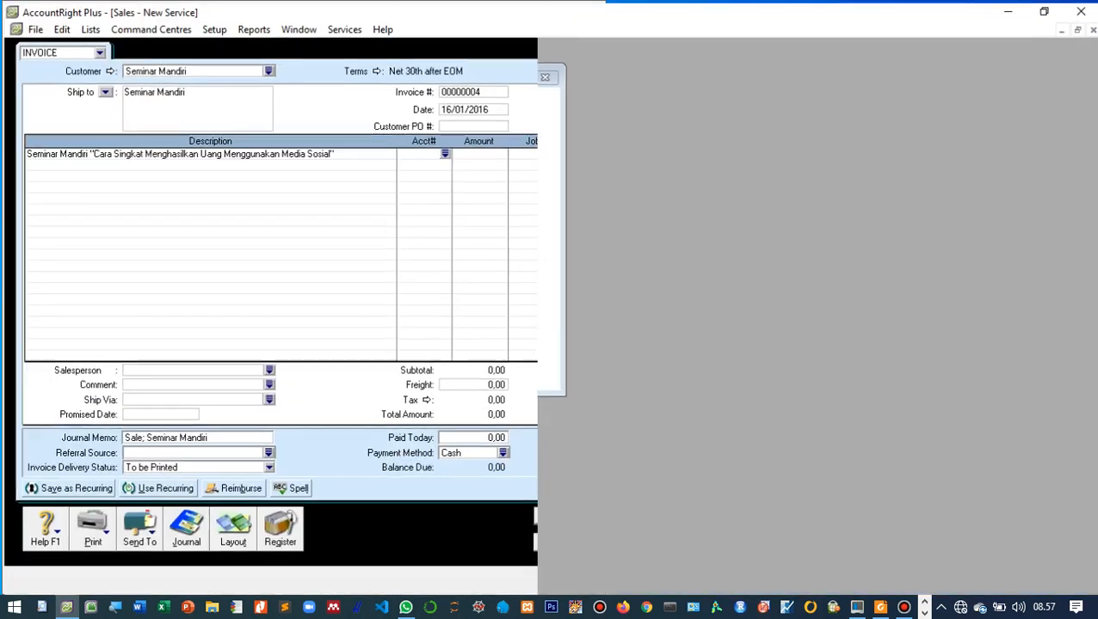
type("4-")
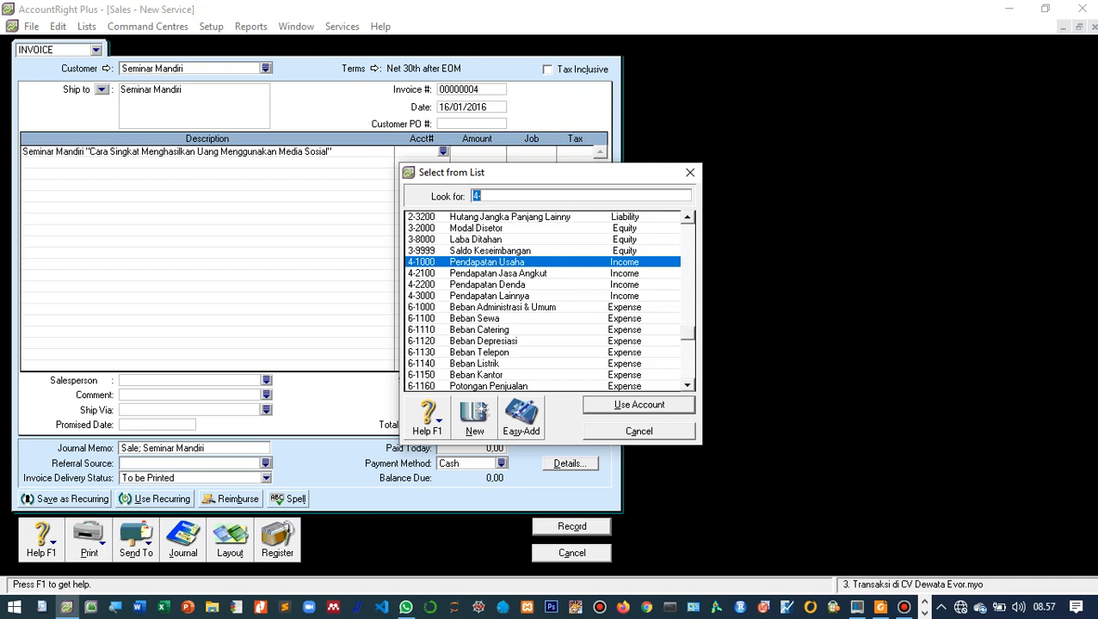
key("Return")
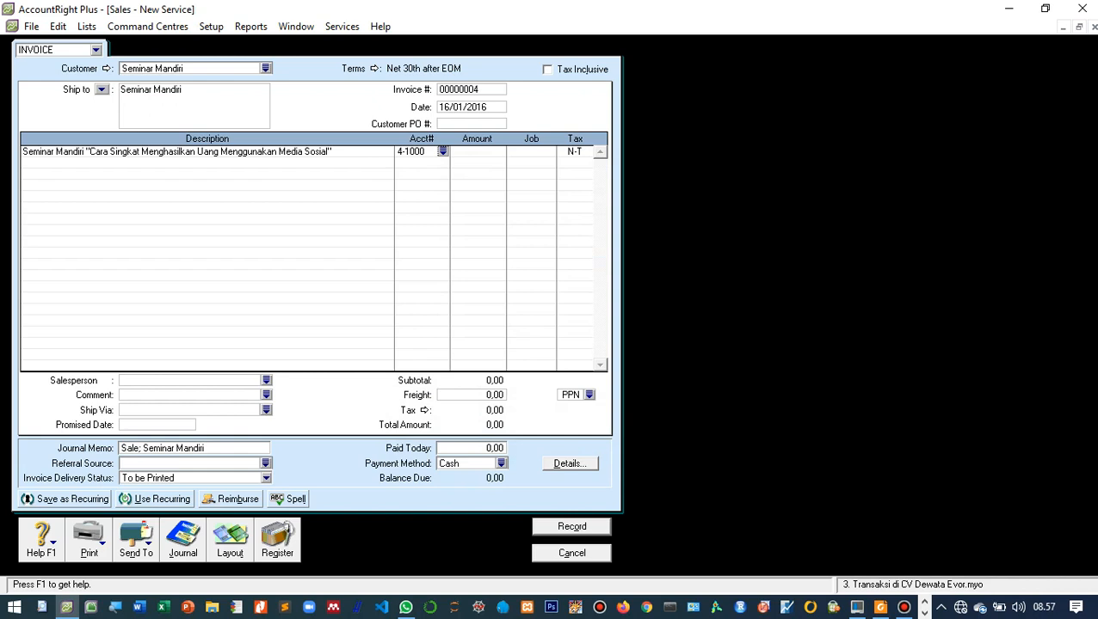
key("Return")
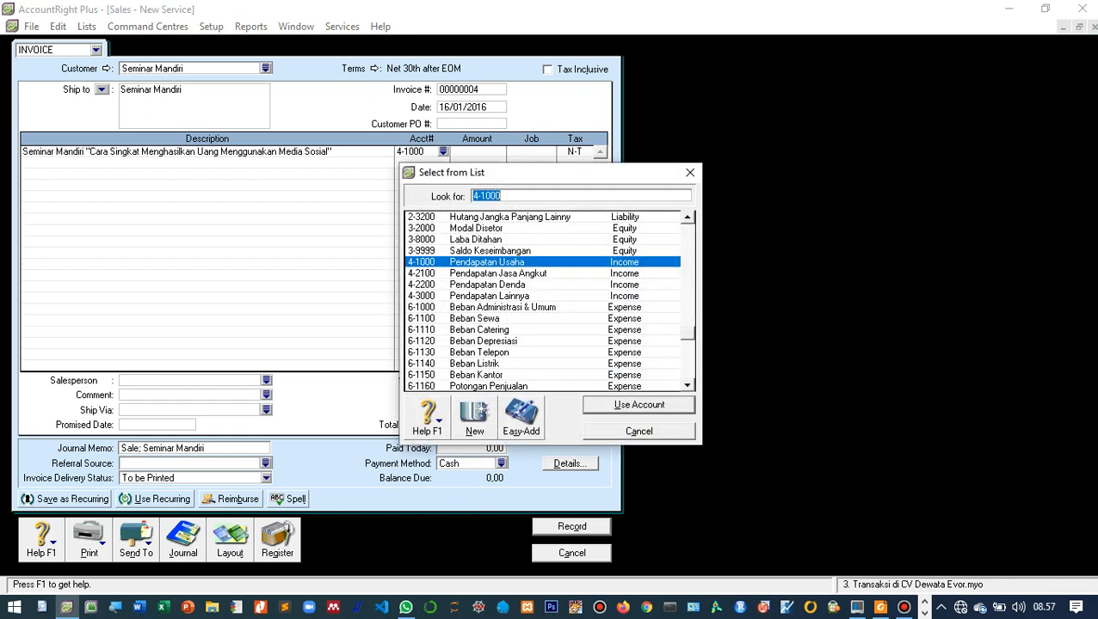
key("Return")
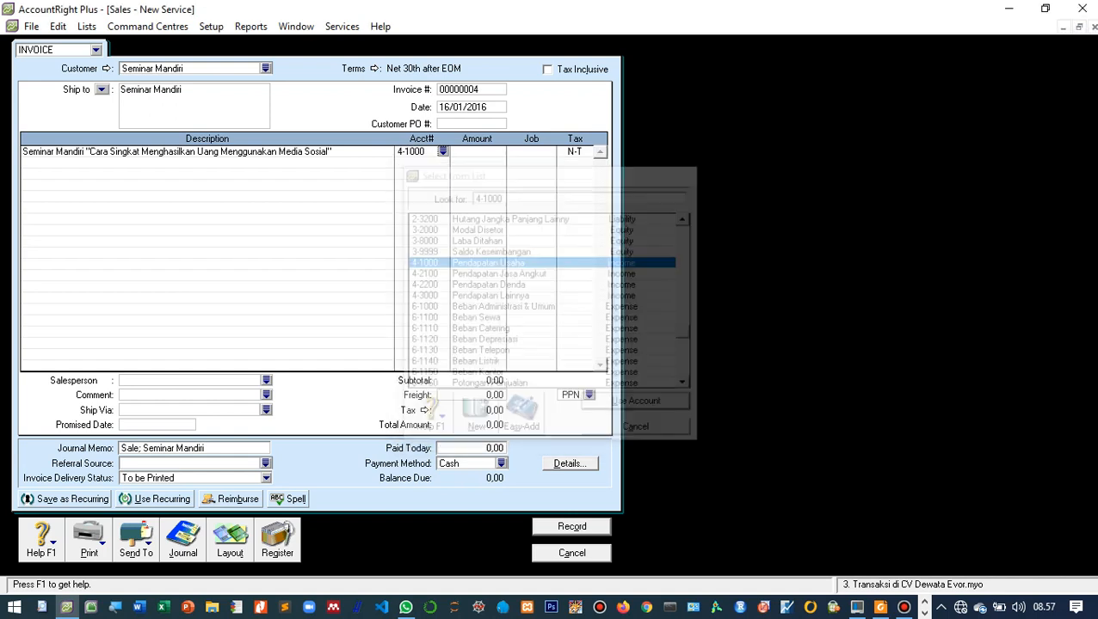
key("Tab")
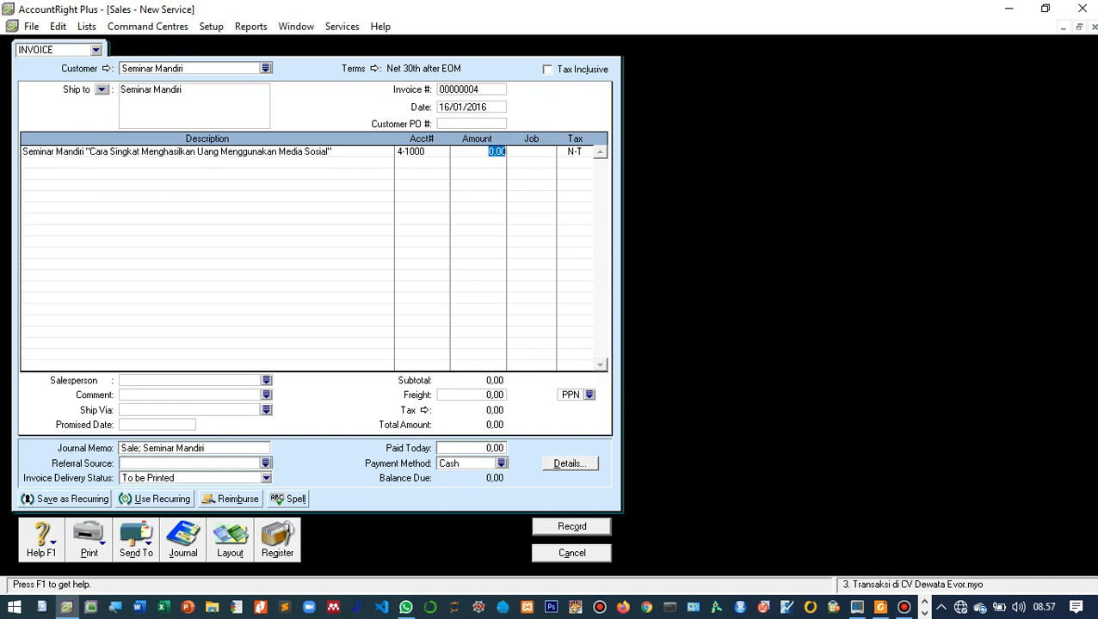
Calculate 540 × 100000 from the 16 January ticket sales and use it as the seminar line's amount.
left_click(1044, 8)
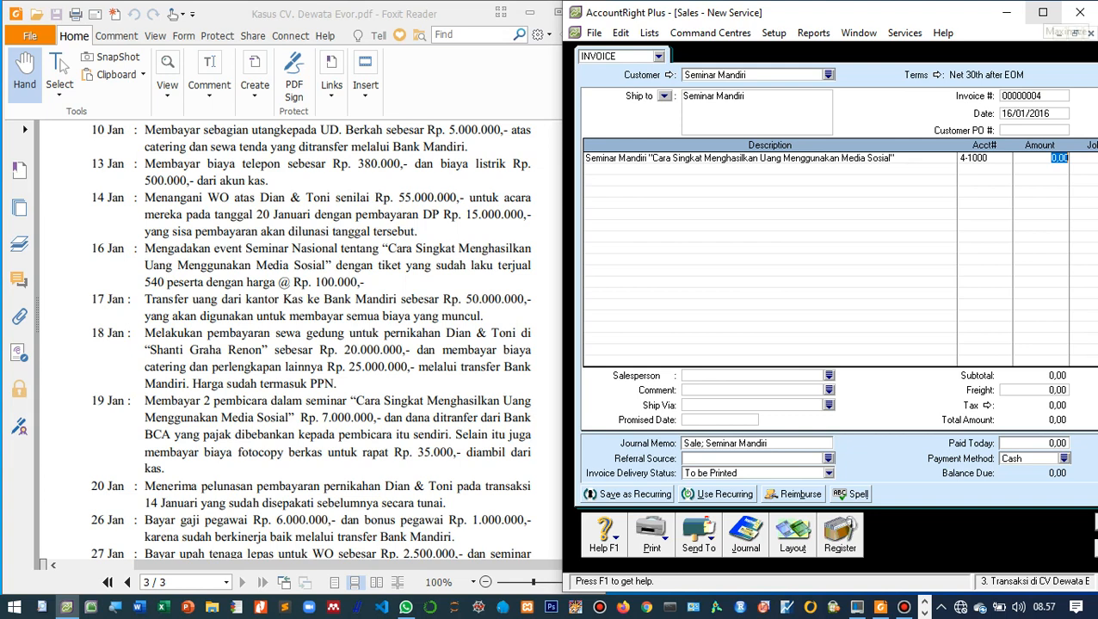
left_click(1042, 12)
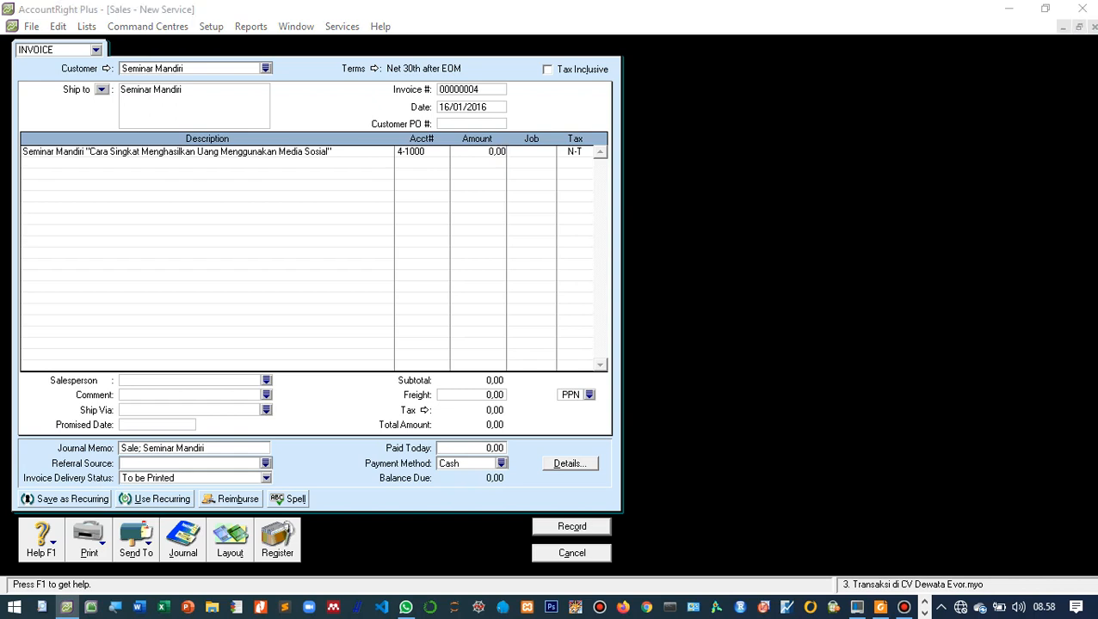
key("space")
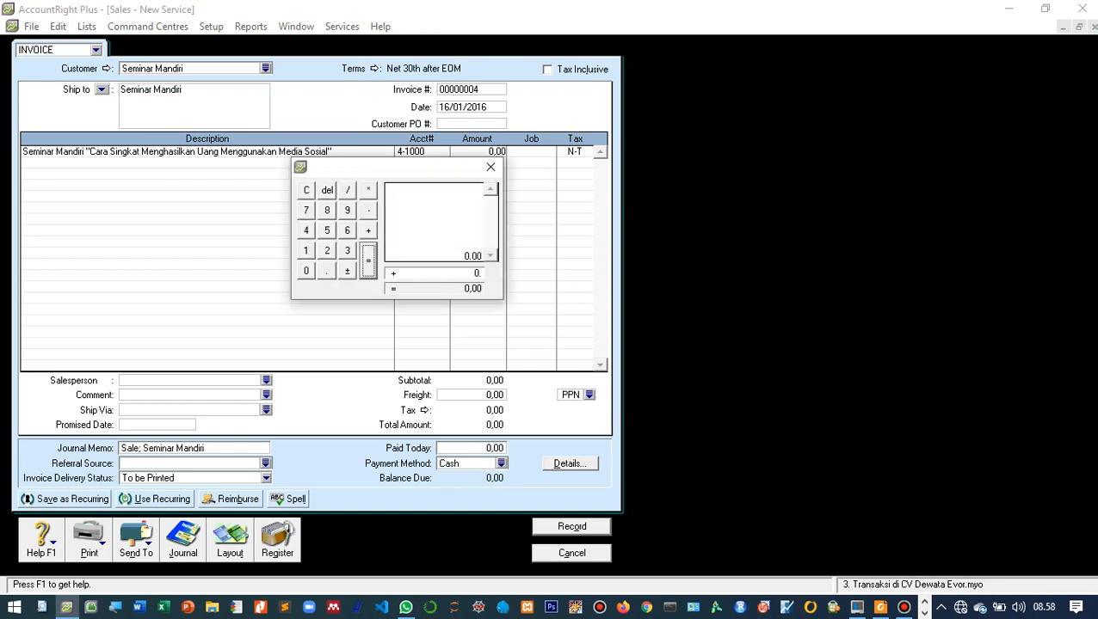
left_click_drag(406, 173, 465, 215)
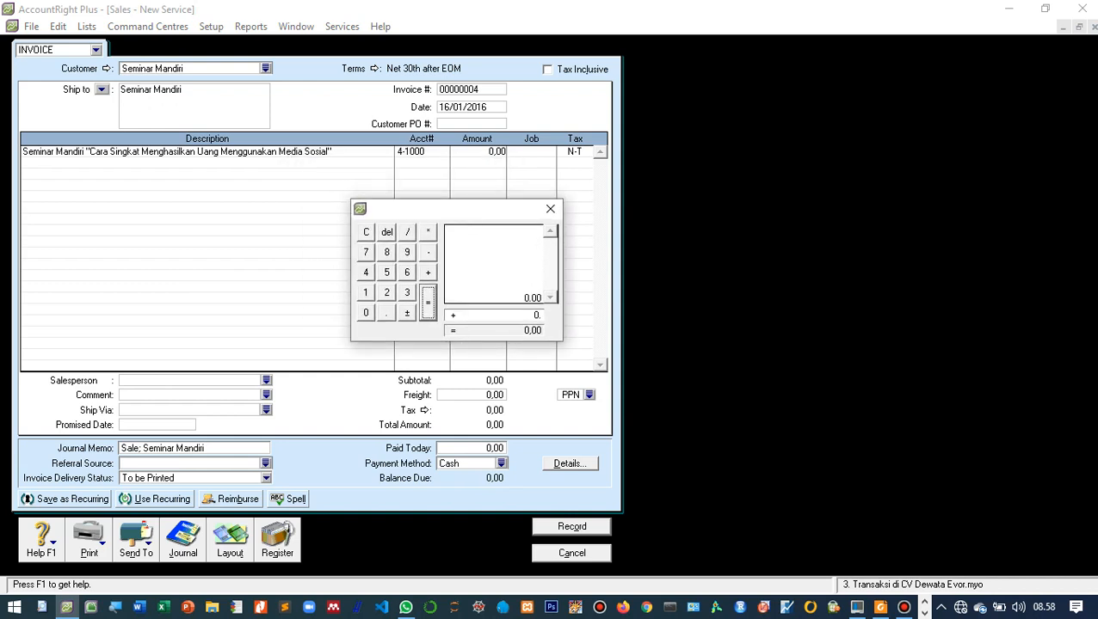
key("c")
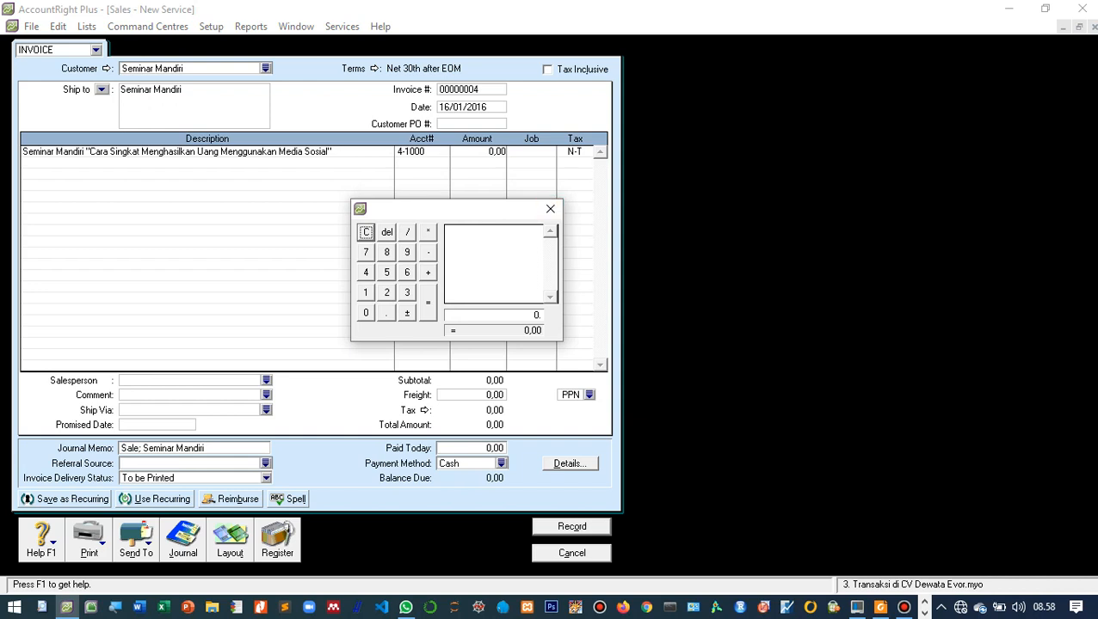
type("54")
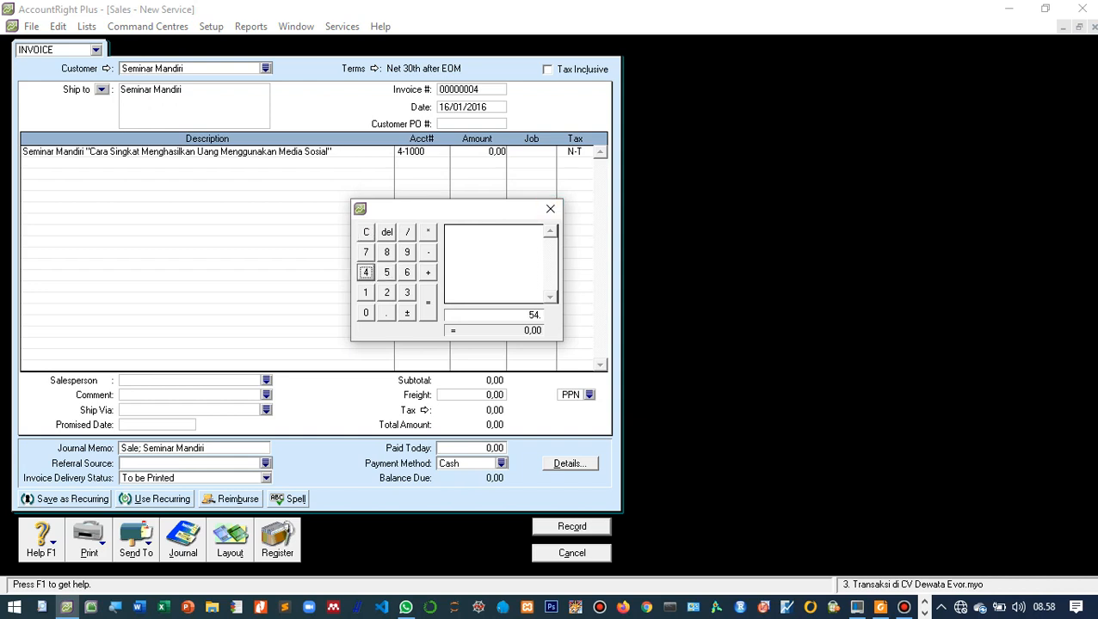
type("0")
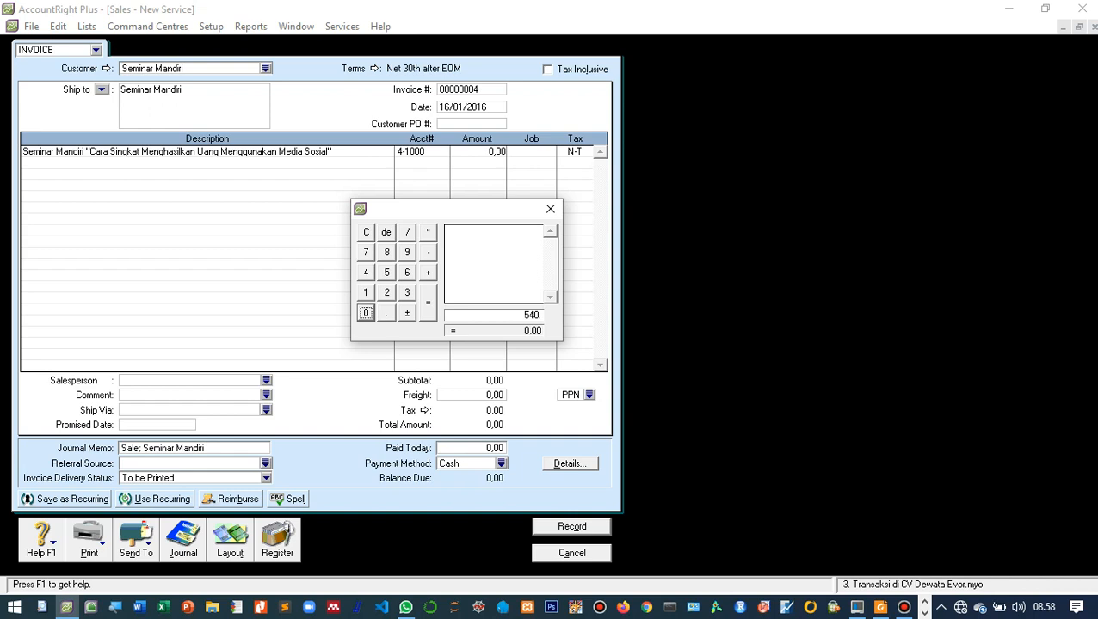
type("*")
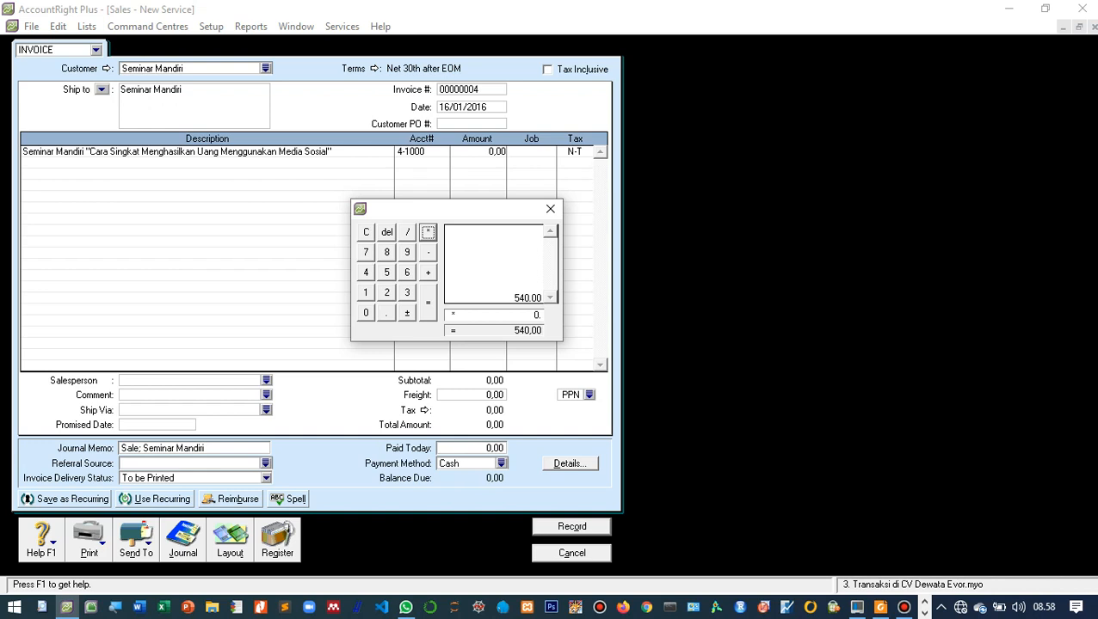
type("100000")
key("Return")
key("Tab")
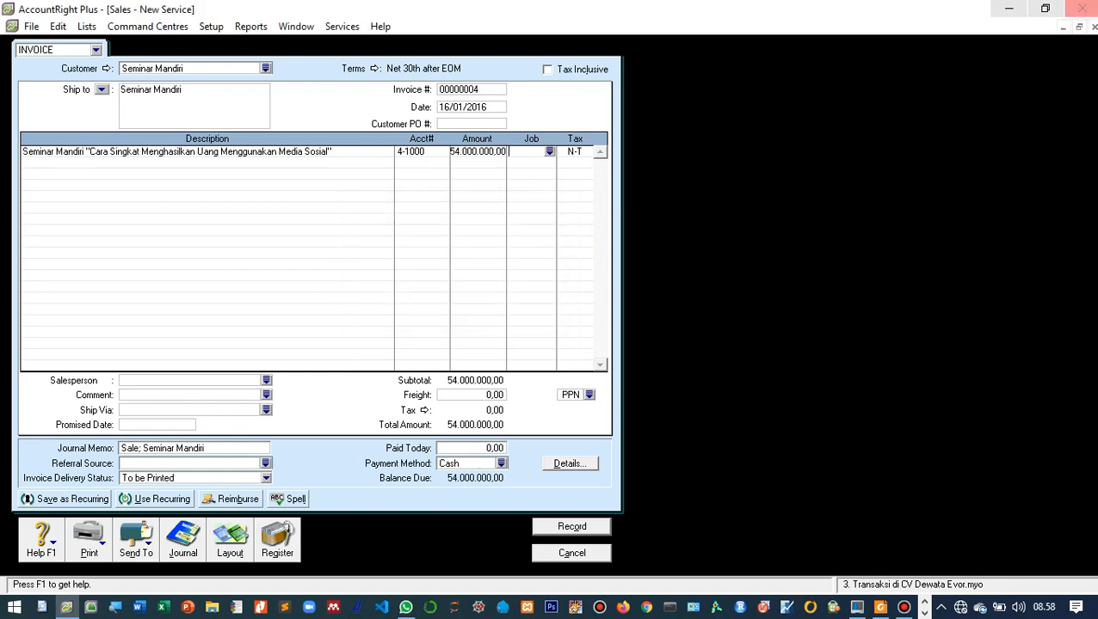
Set the seminar line's tax code to PPN, Pajak Pertambahan Nilai.
left_click(1044, 9)
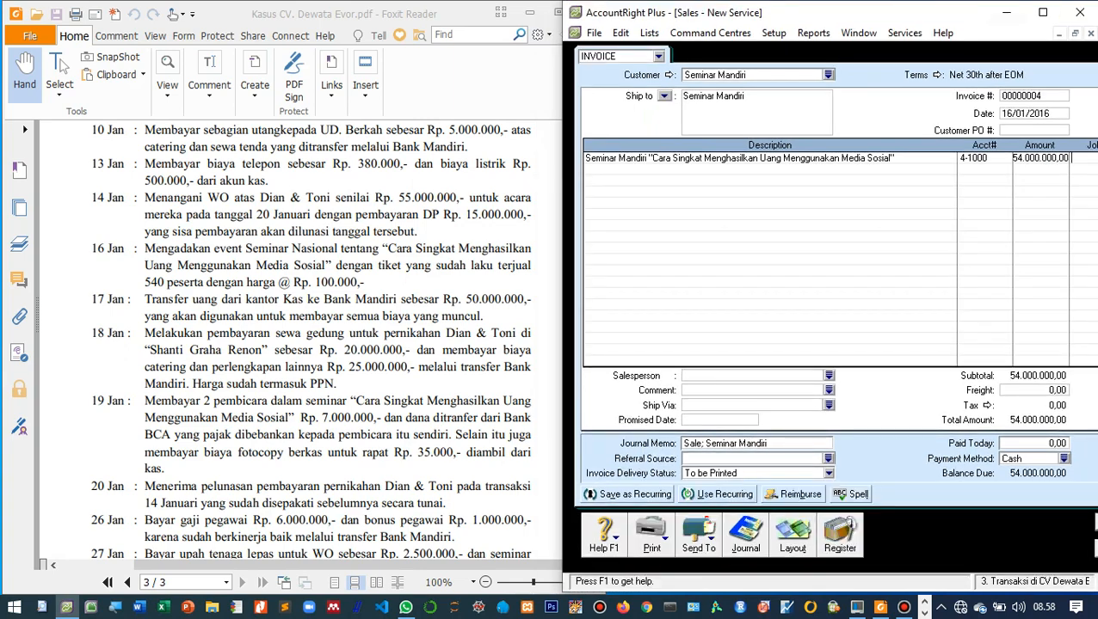
left_click(1043, 12)
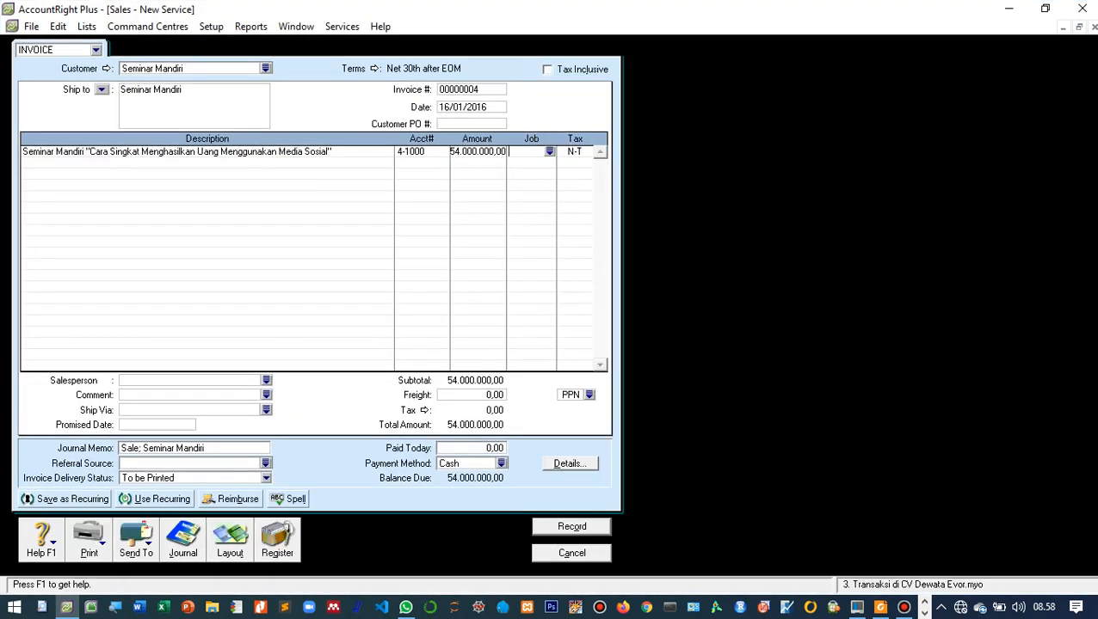
key("Tab")
left_click(587, 151)
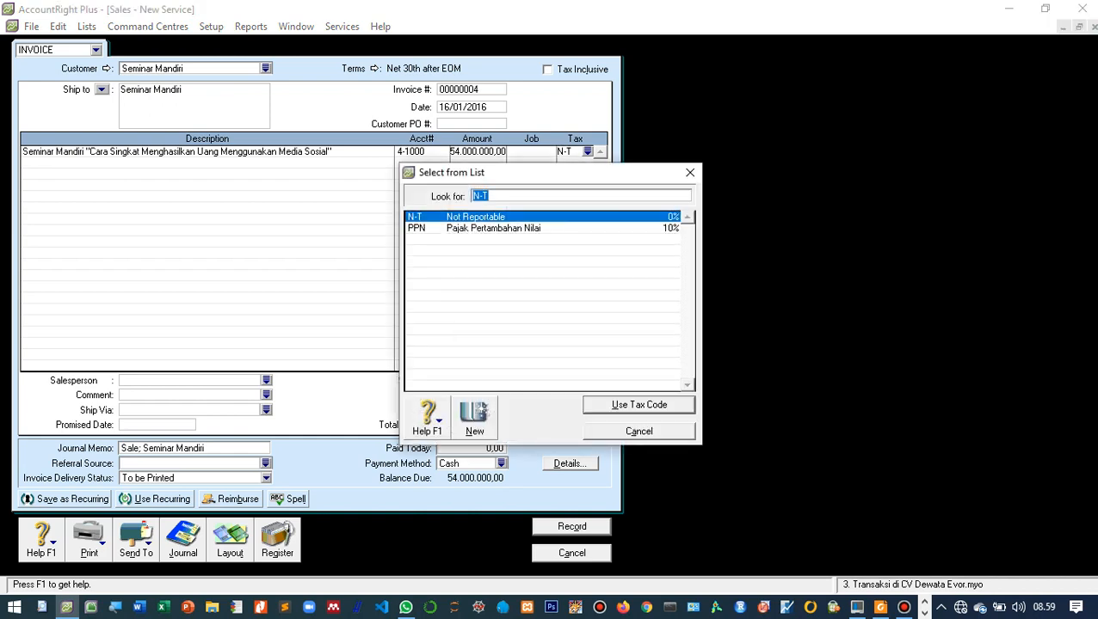
left_click(475, 217)
left_click(492, 228)
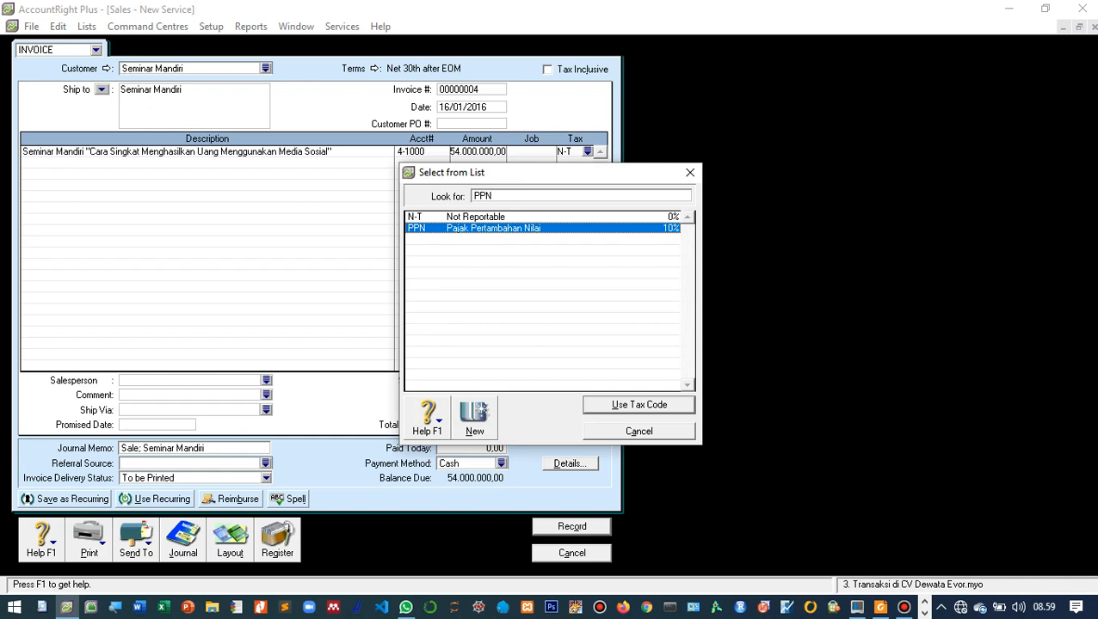
key("Return")
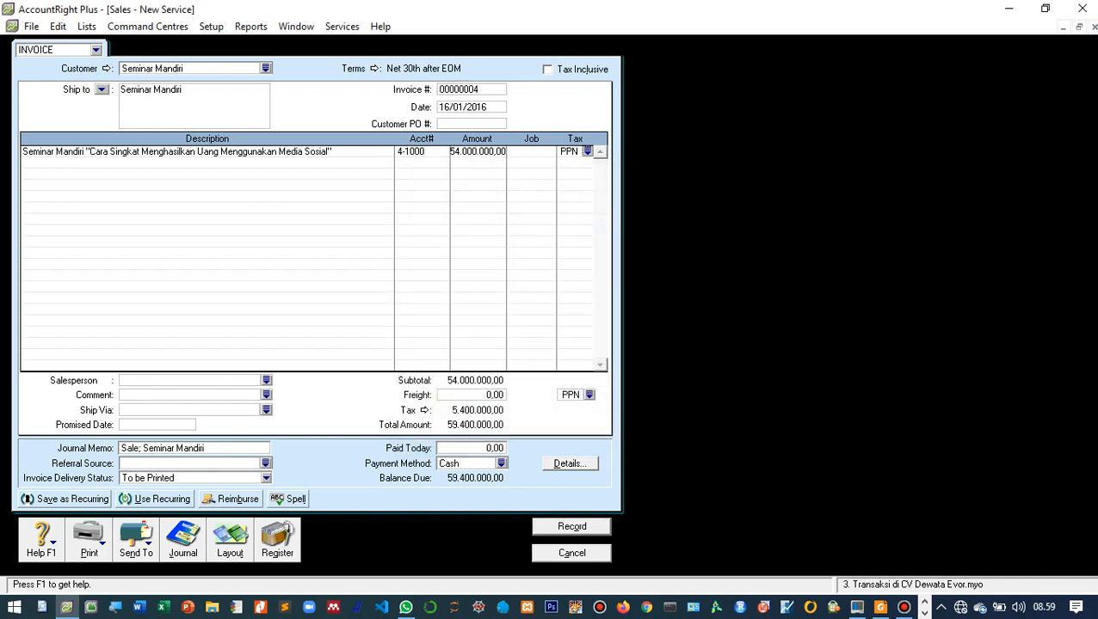
Recheck the 16 January transaction in the case PDF and set the invoice's freight tax code to N-T.
left_click(1044, 9)
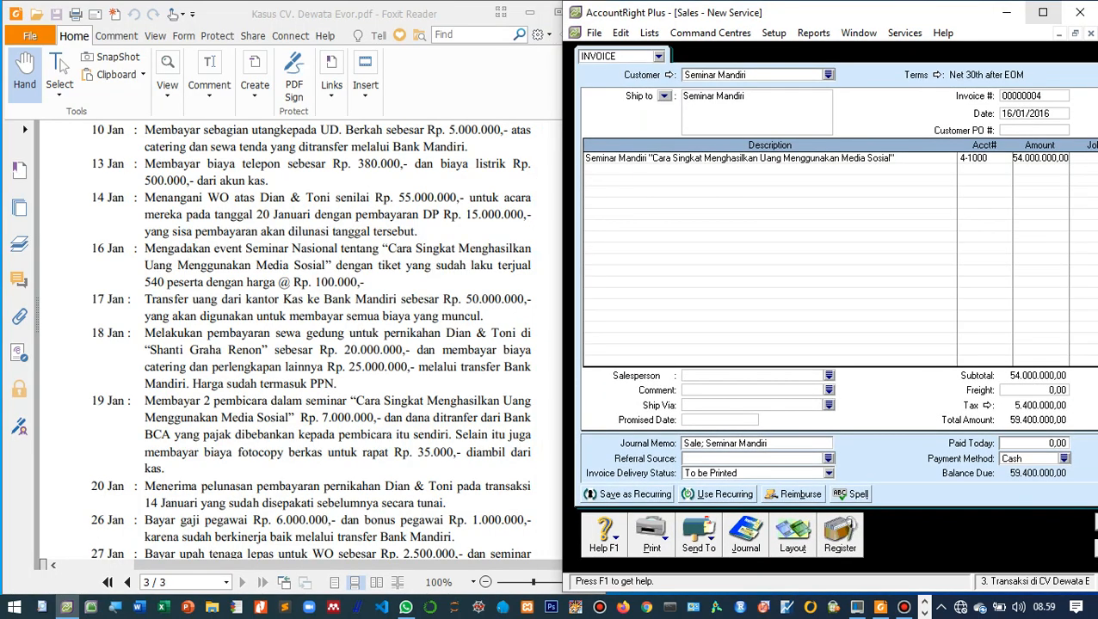
left_click(1043, 12)
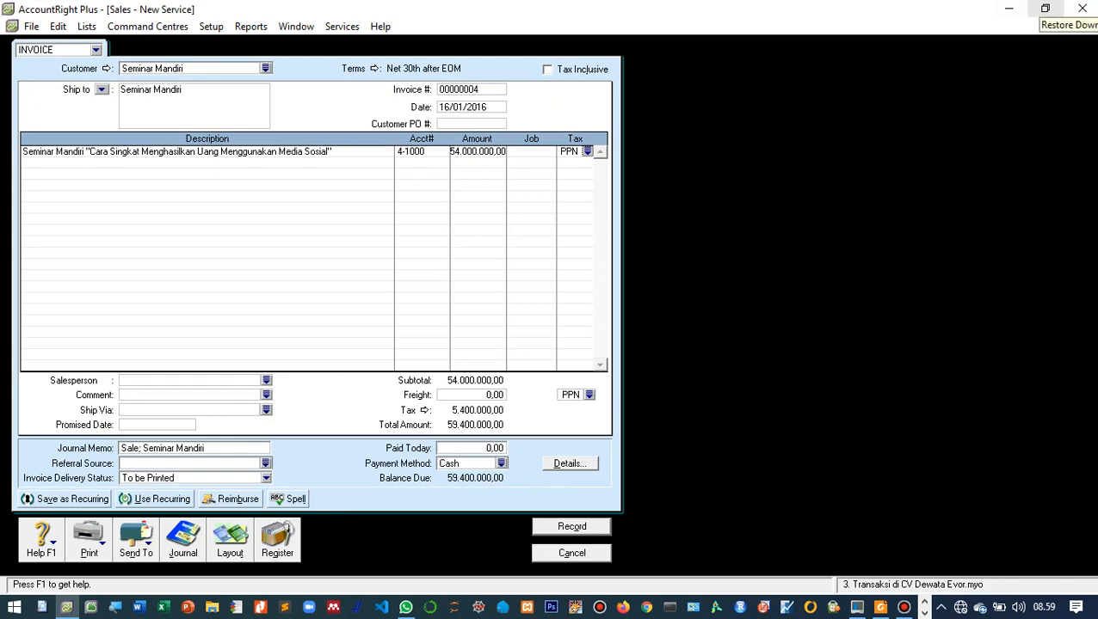
left_click(1044, 9)
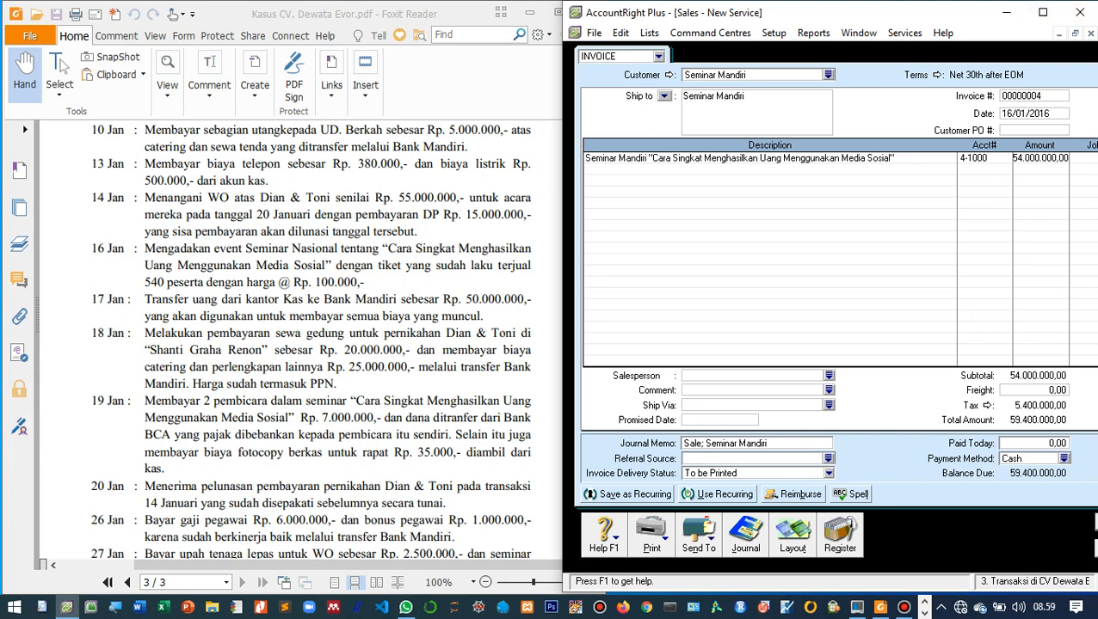
left_click(1042, 12)
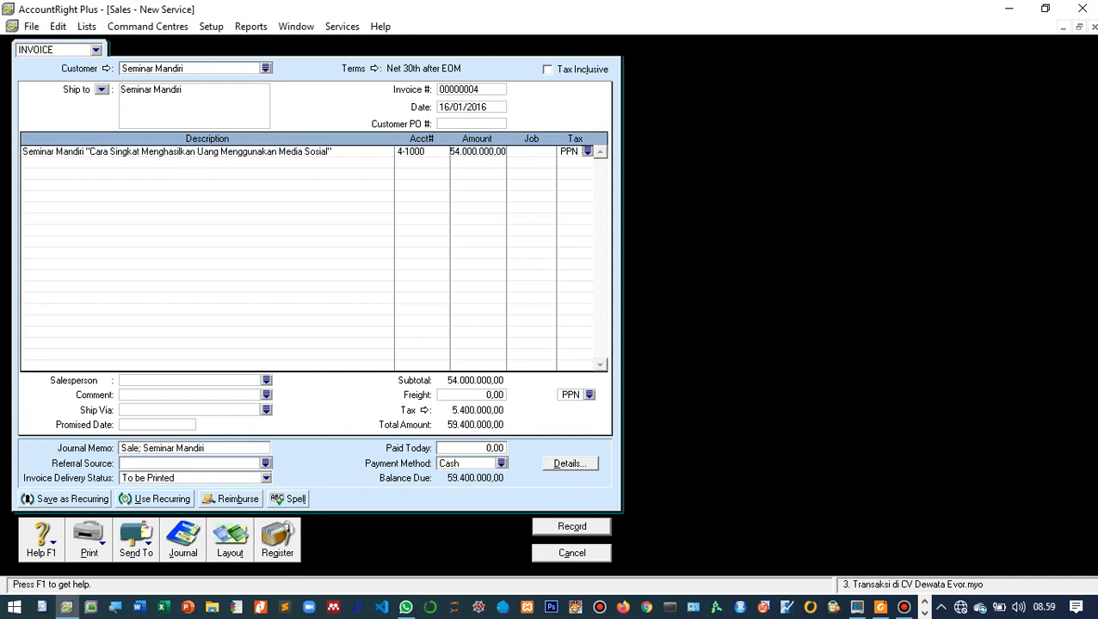
left_click(589, 395)
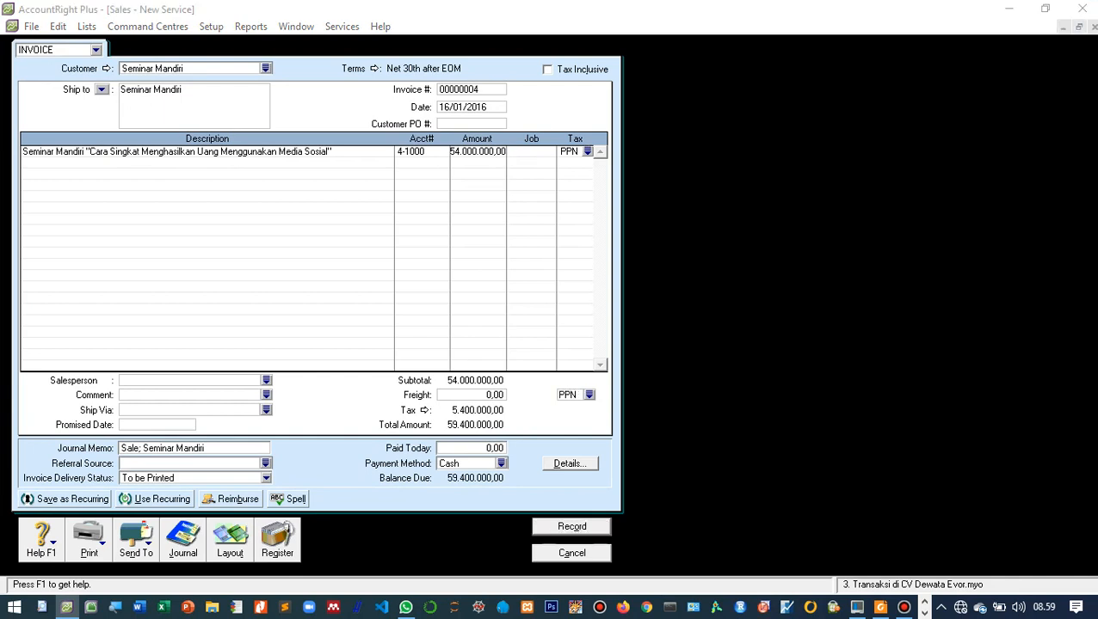
key("Escape")
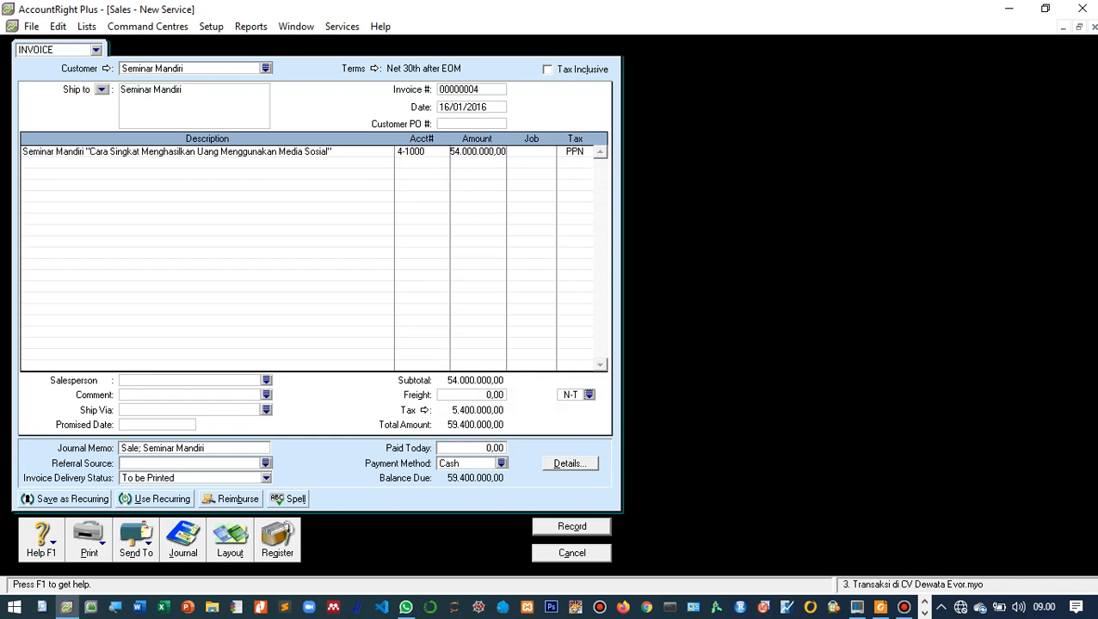
Enter 54.000.000 as paid today in cash on the Seminar Mandiri invoice and record it.
key("Tab")
type("54.")
type("000.000000")
key("Tab")
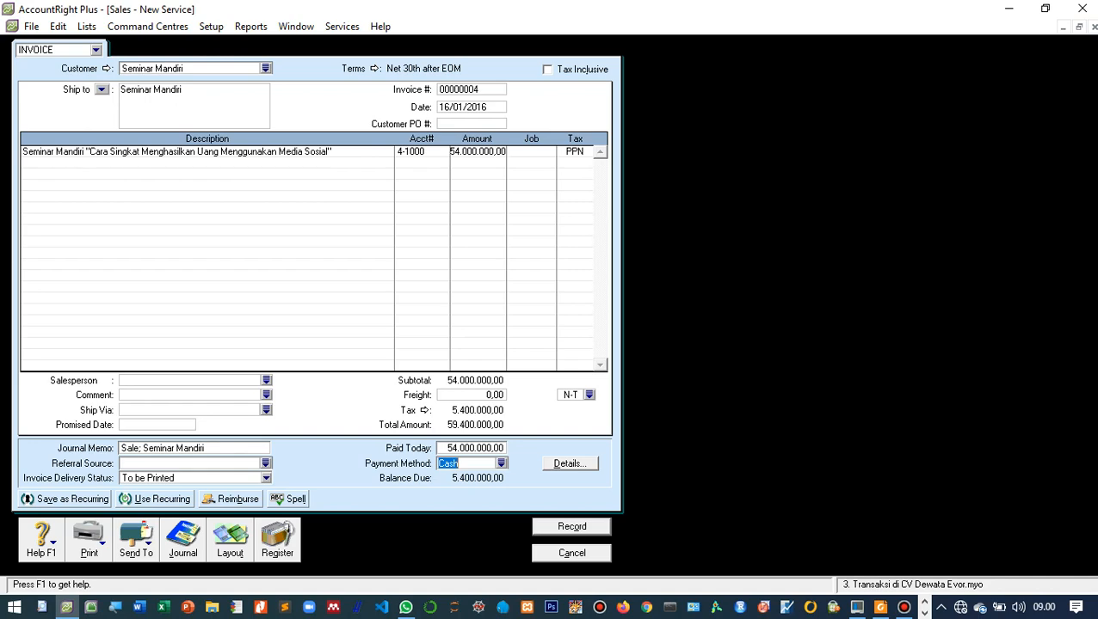
left_click(1044, 8)
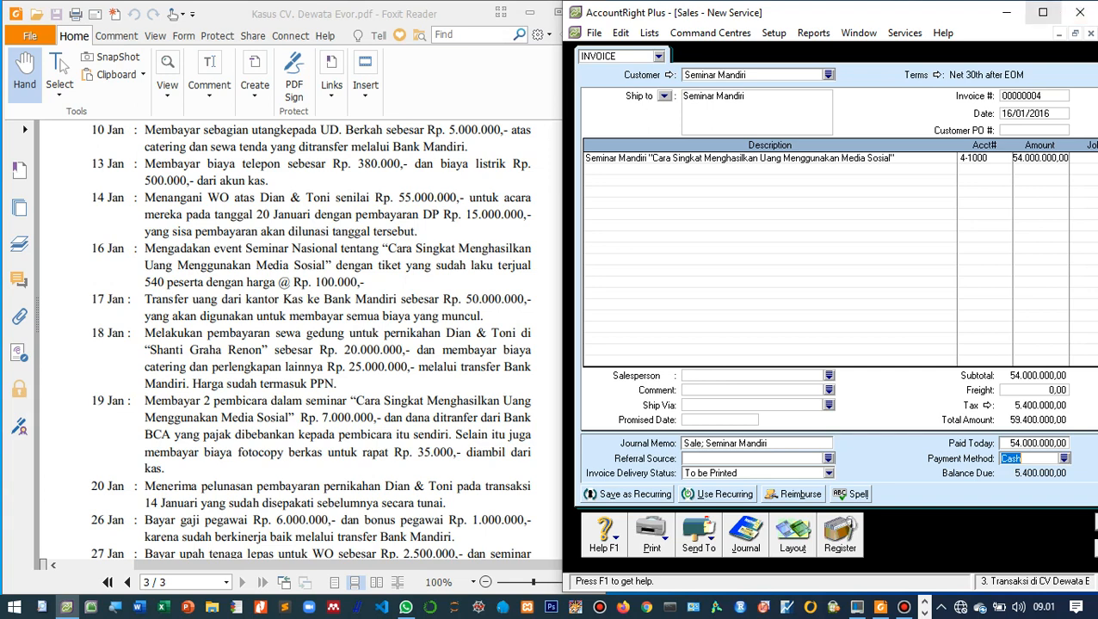
left_click(1042, 12)
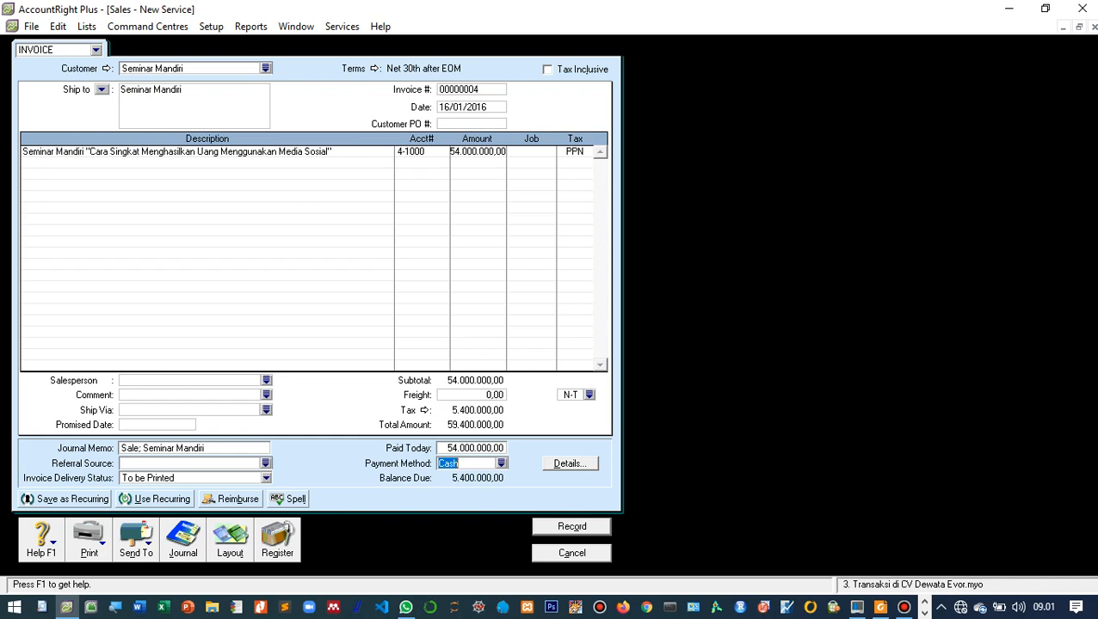
left_click(571, 526)
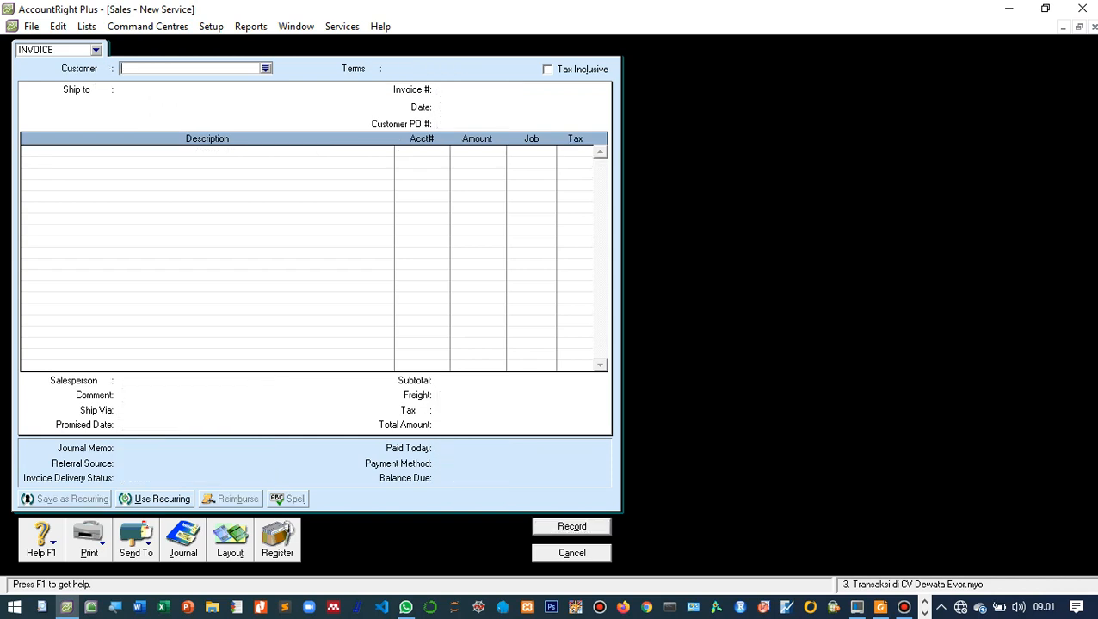
Read the 17 January transfer from Kas to Bank Mandiri in the case PDF and close the empty sales form.
left_click(1044, 8)
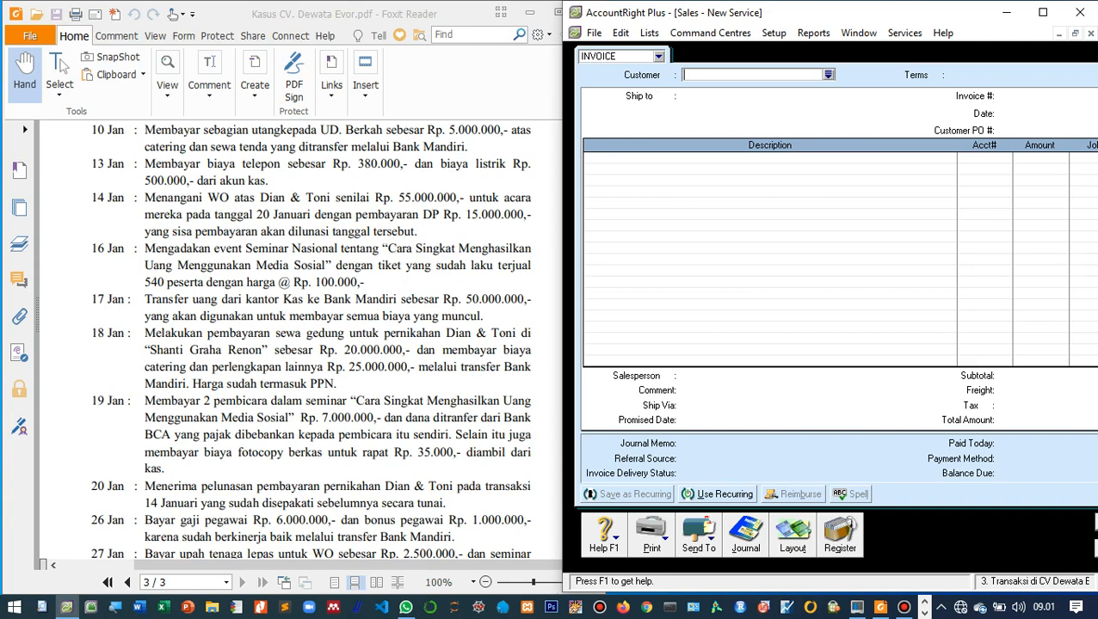
scroll(311, 340, "down", 2)
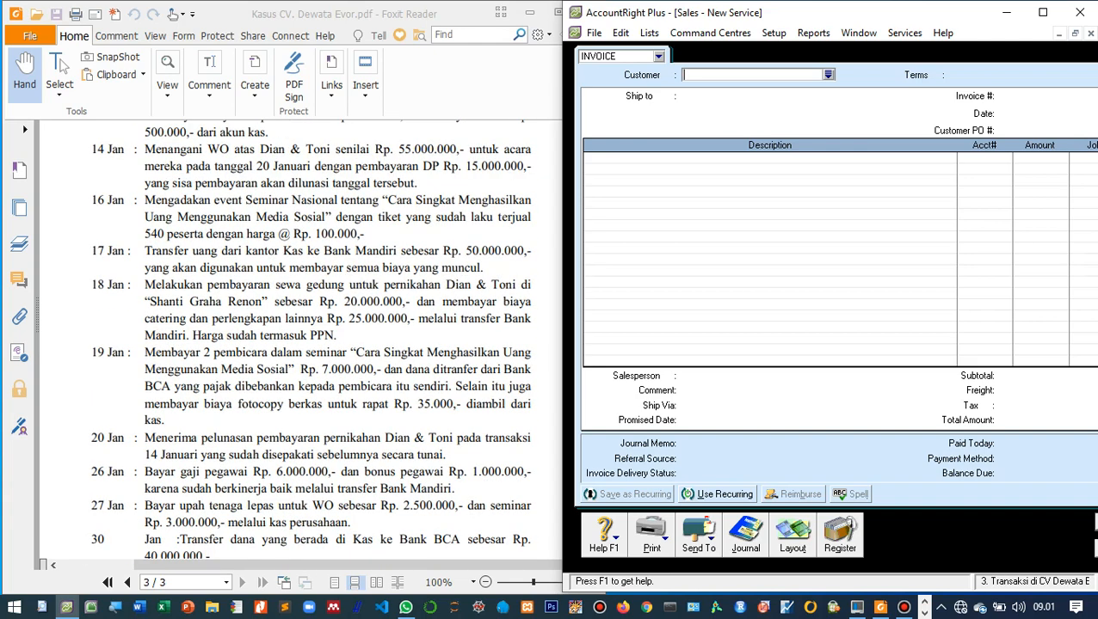
scroll(311, 340, "up", 2)
scroll(310, 340, "down", 2)
left_click(1042, 12)
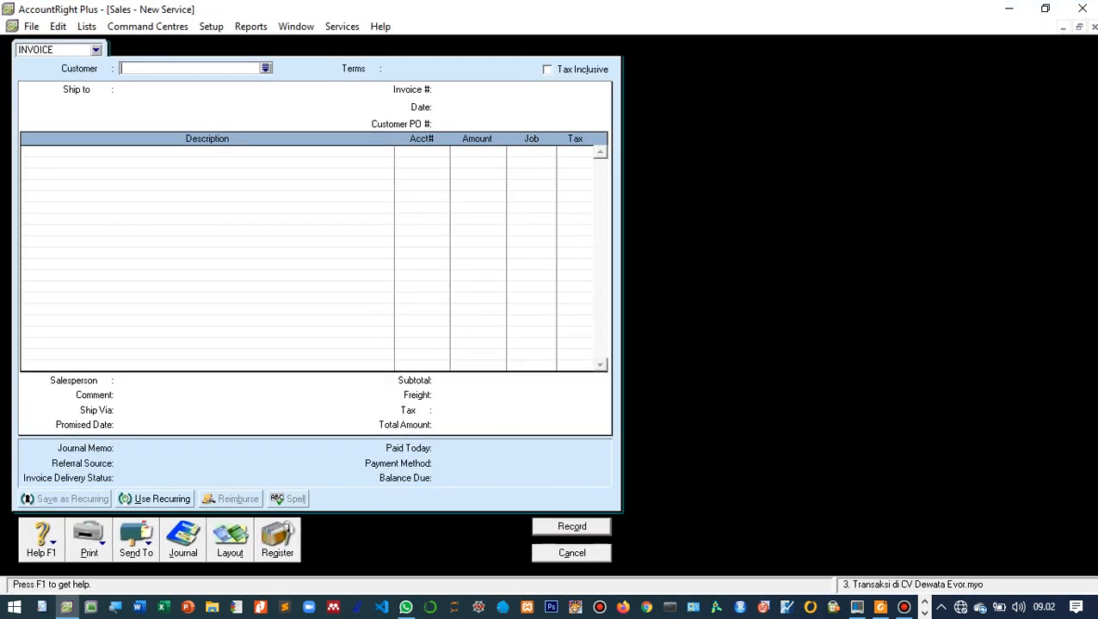
key("Escape")
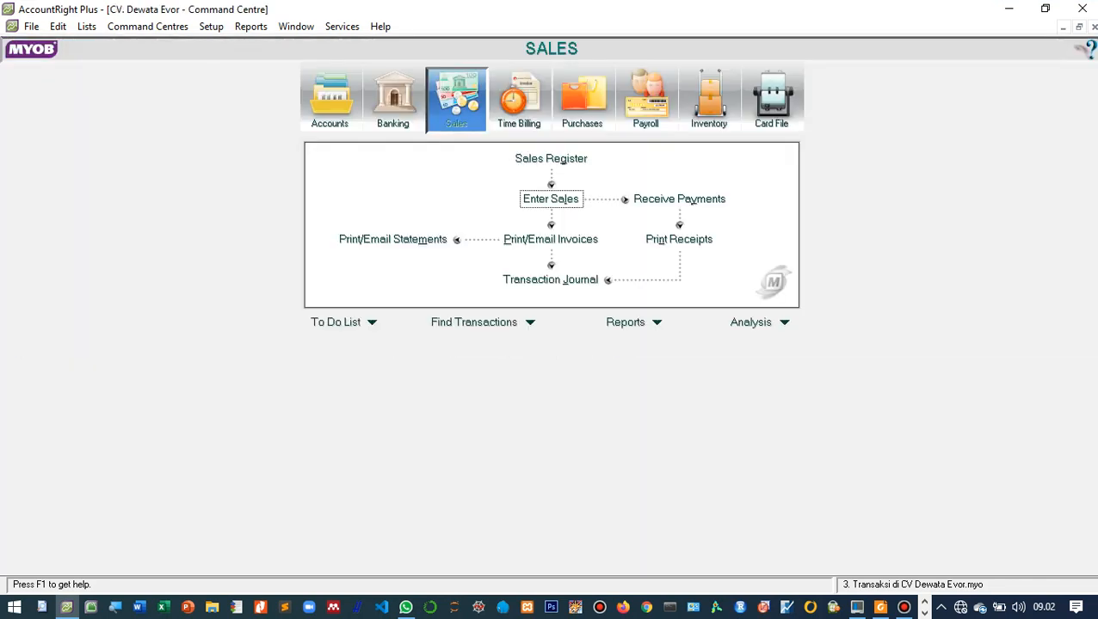
left_click(330, 101)
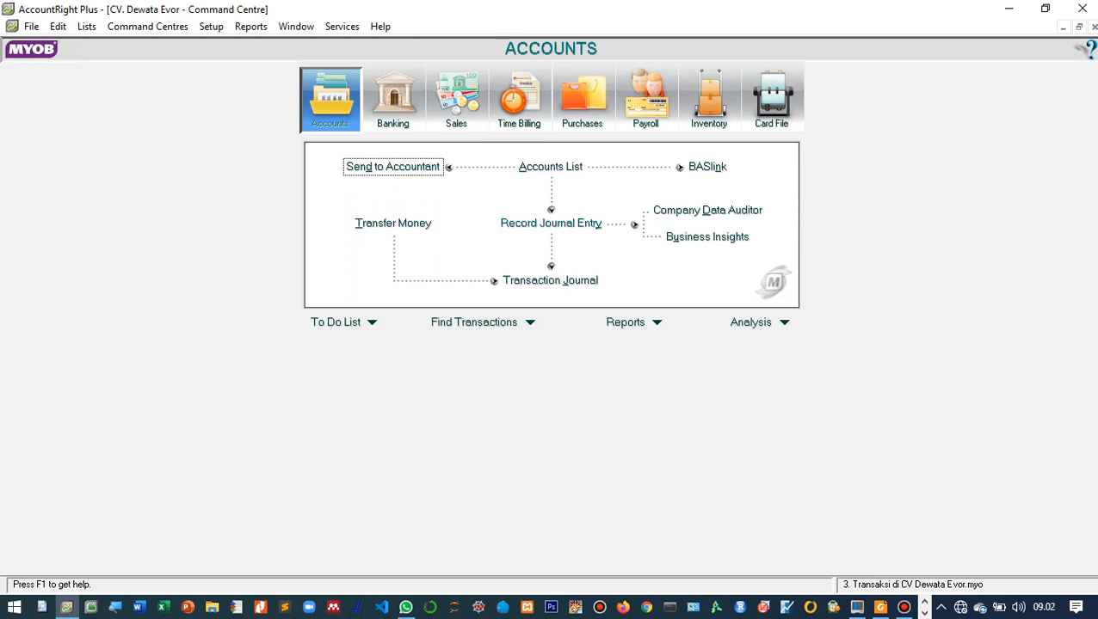
left_click(393, 99)
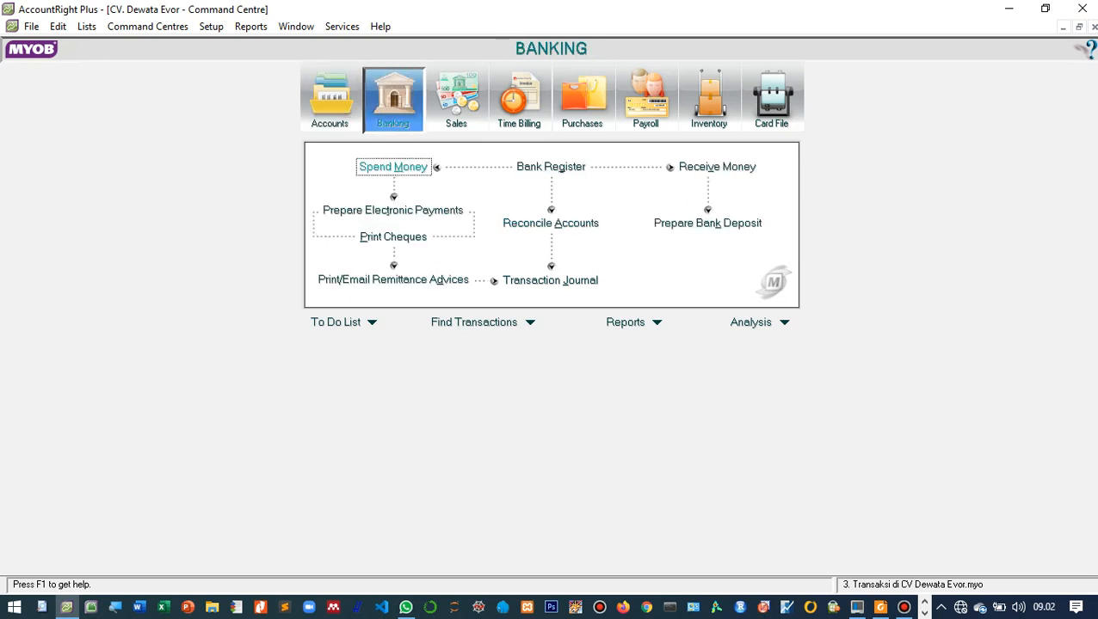
left_click(394, 167)
key("Escape")
Start a money transfer dated 17/01/2016 and keep 1-1100 Kas as the source account.
left_click(330, 99)
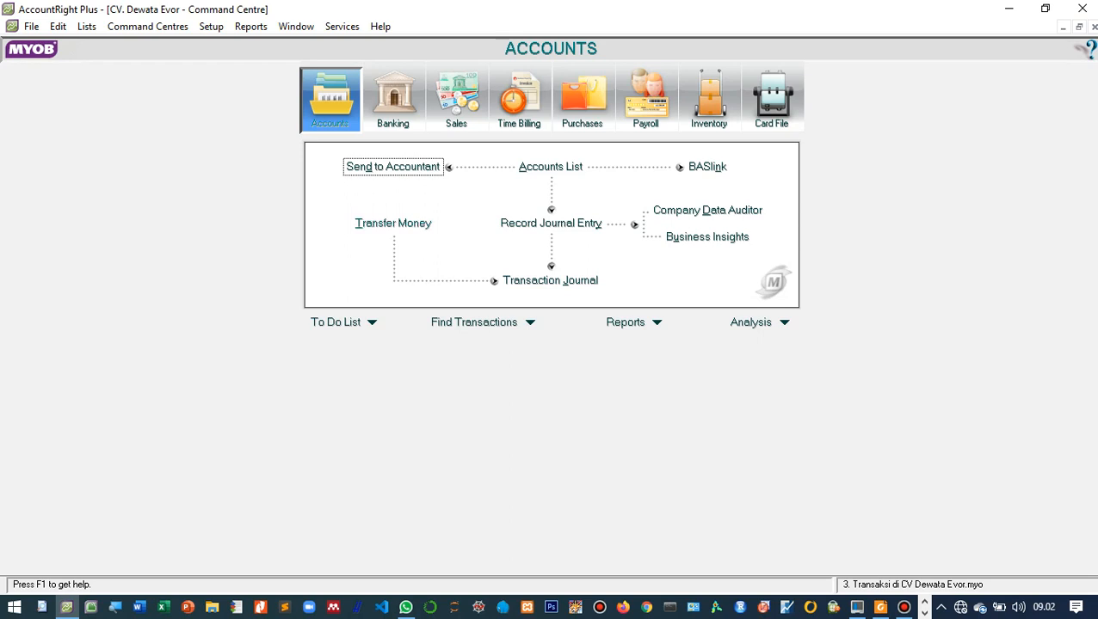
left_click(394, 223)
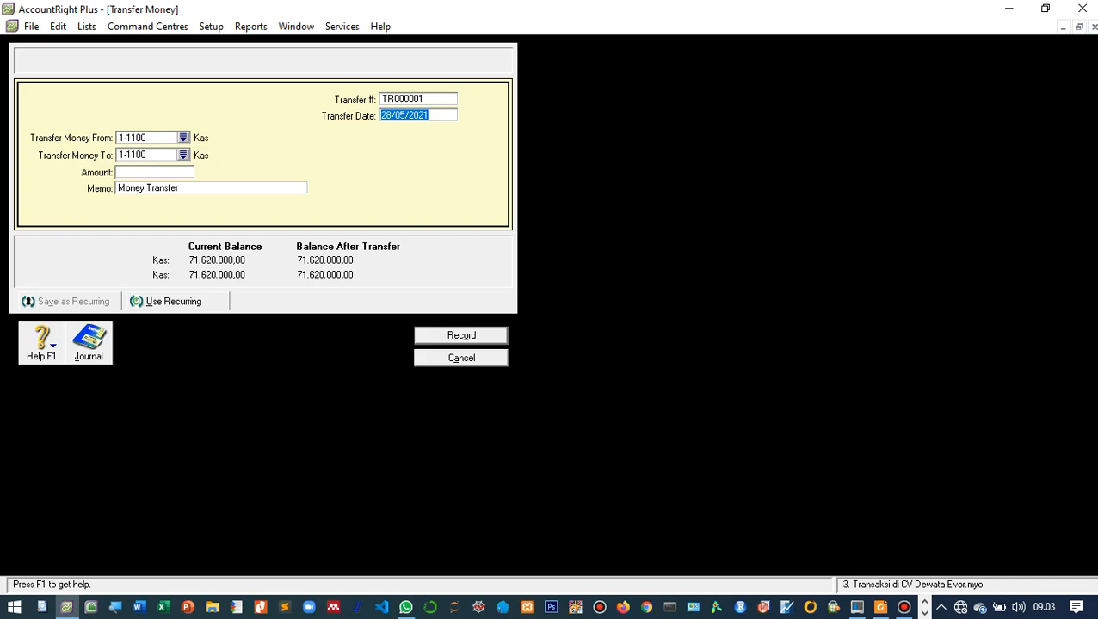
left_click_drag(393, 115, 380, 115)
double_click(386, 115)
type("17/01/2016")
key("Tab")
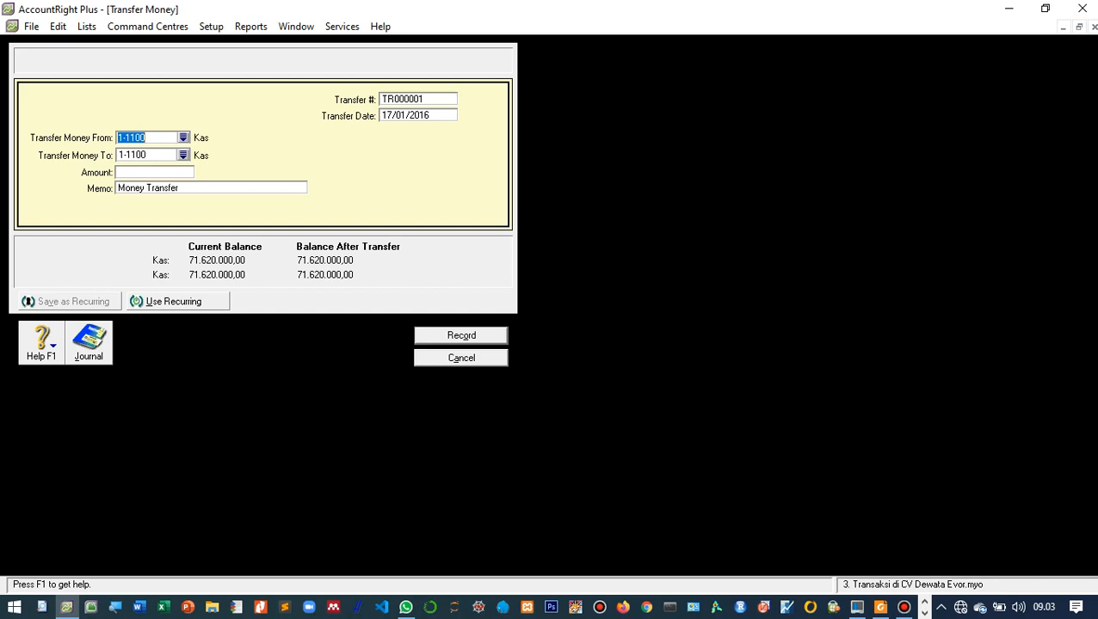
left_click(184, 138)
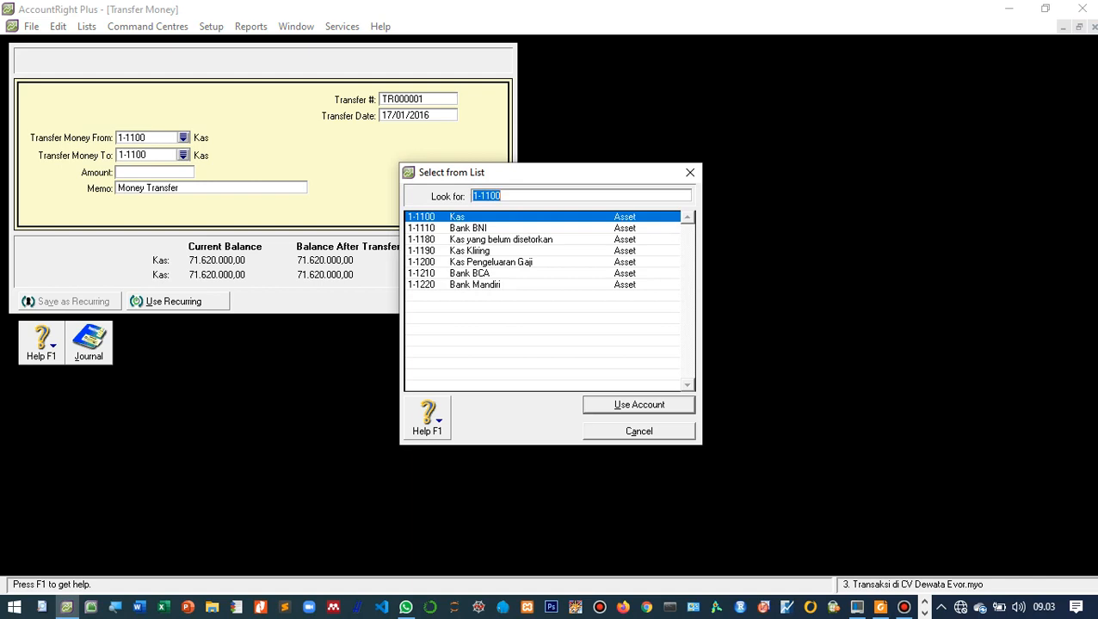
left_click(638, 431)
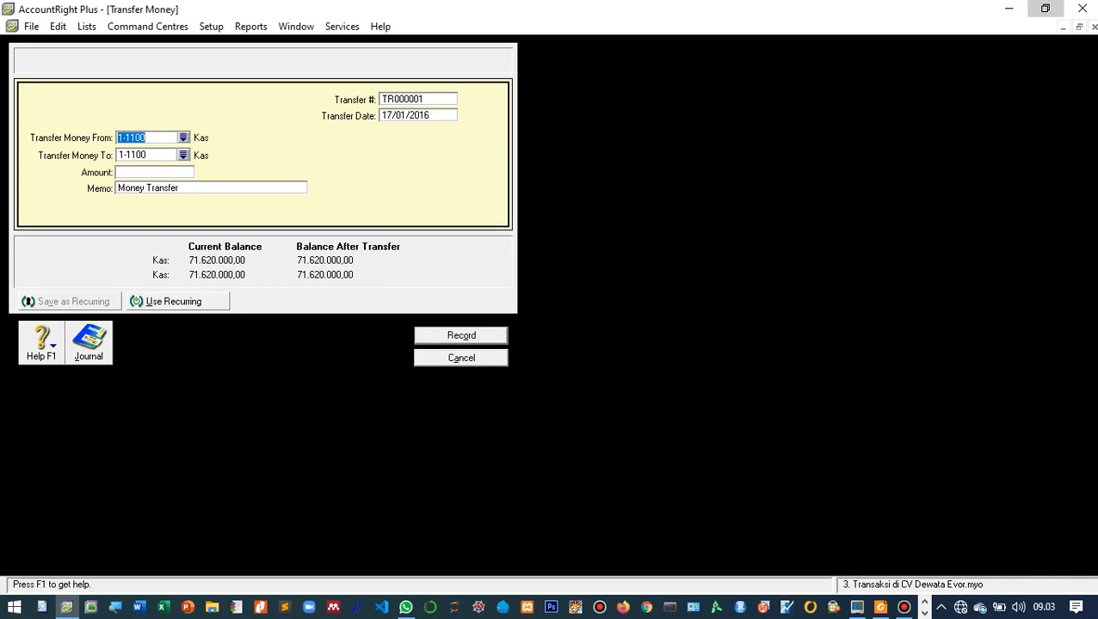
Recheck the destination account and amount of the 17 January transfer in the case PDF.
left_click(1045, 9)
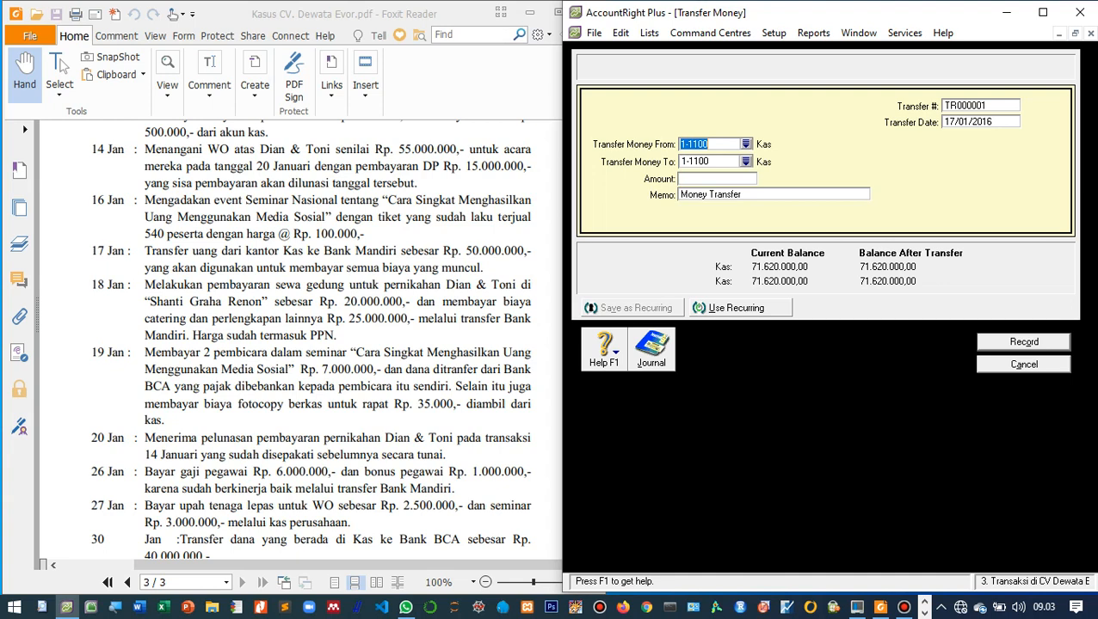
left_click(1043, 12)
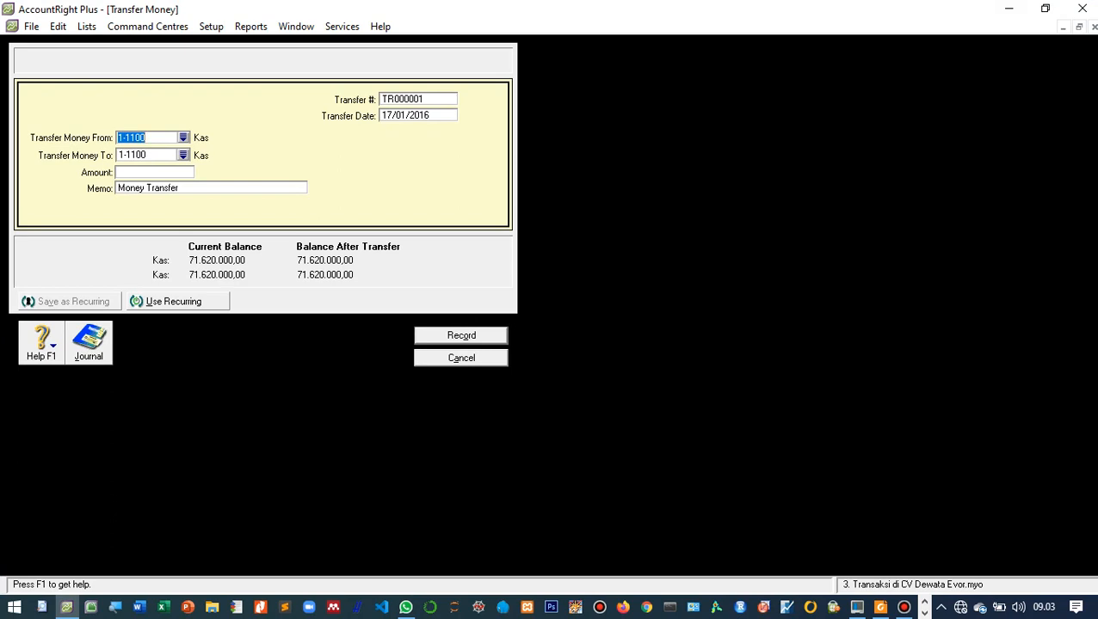
left_click(1044, 9)
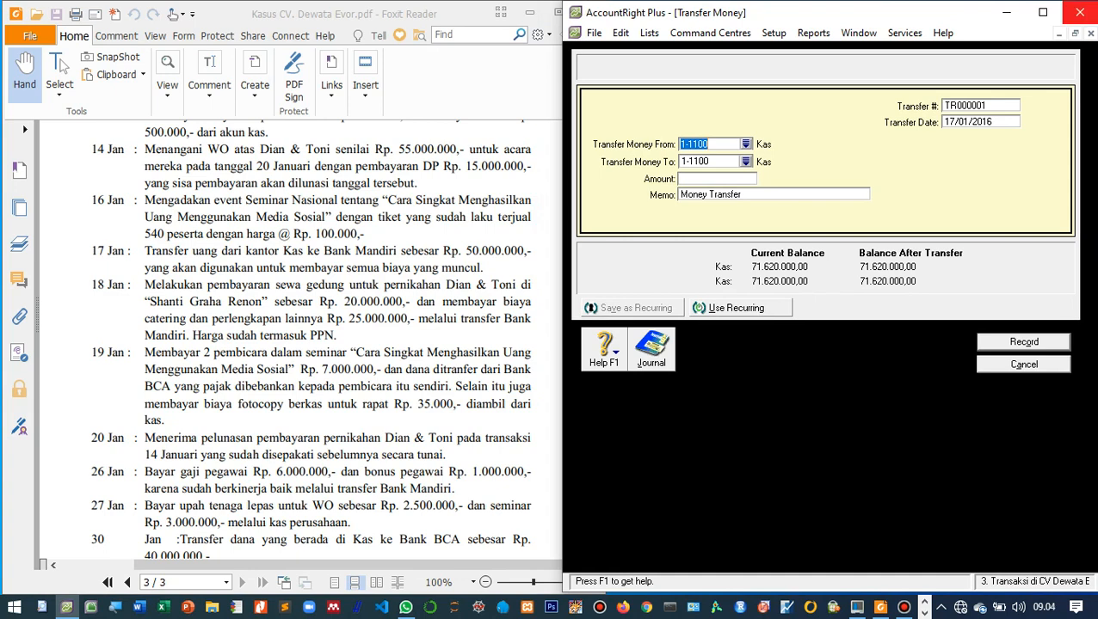
left_click(1043, 13)
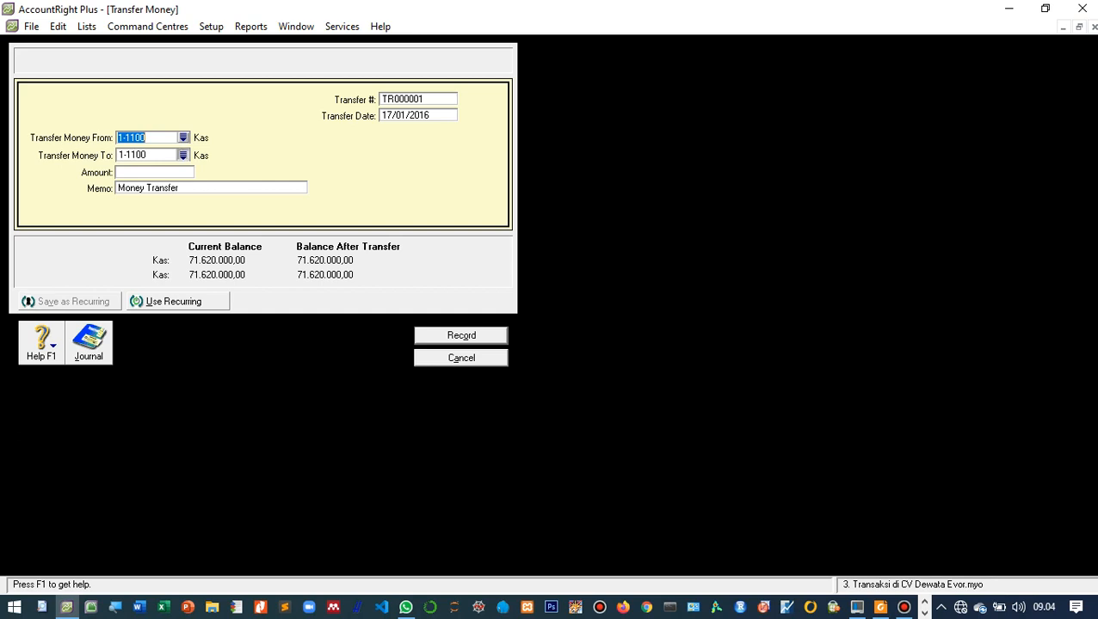
Choose 1-1220 Bank Mandiri as the account to transfer money to and enter 50.000.000 as the amount.
left_click(183, 156)
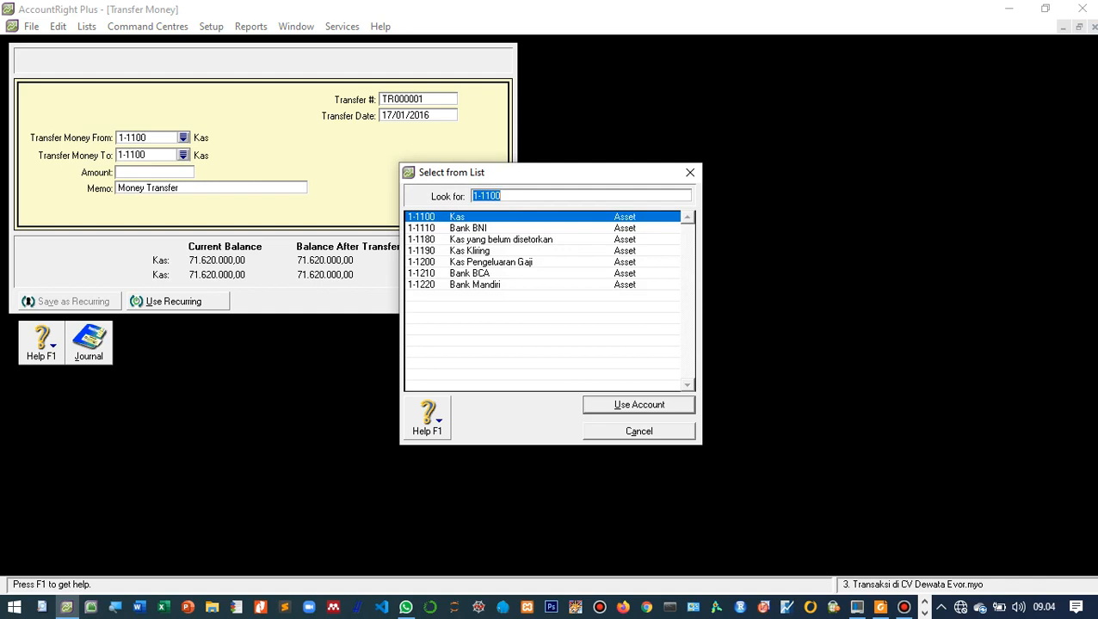
double_click(475, 284)
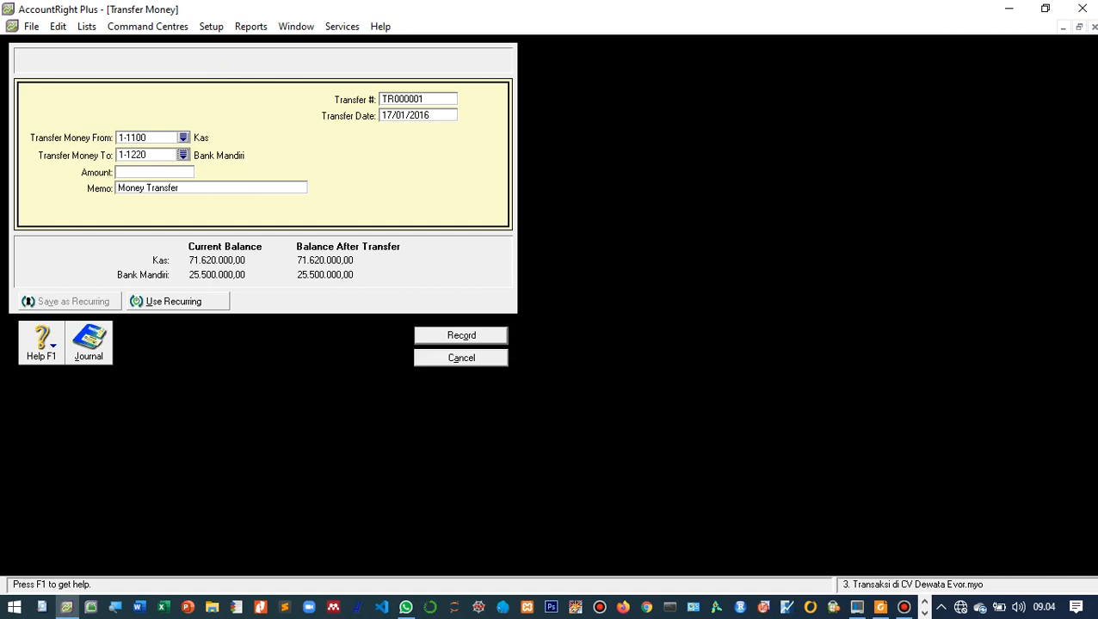
key("Tab")
type("50.000.")
type("000000")
key("Tab")
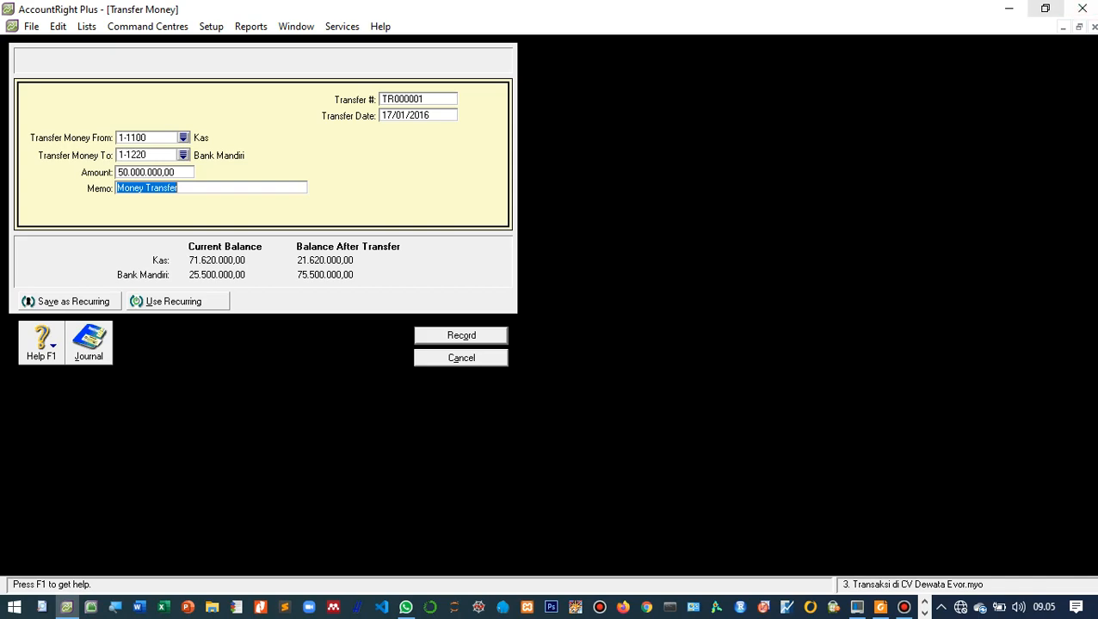
Record the 50.000.000 transfer from Kas to Bank Mandiri dated 17/01/2016 and close the transfer form.
left_click(1044, 9)
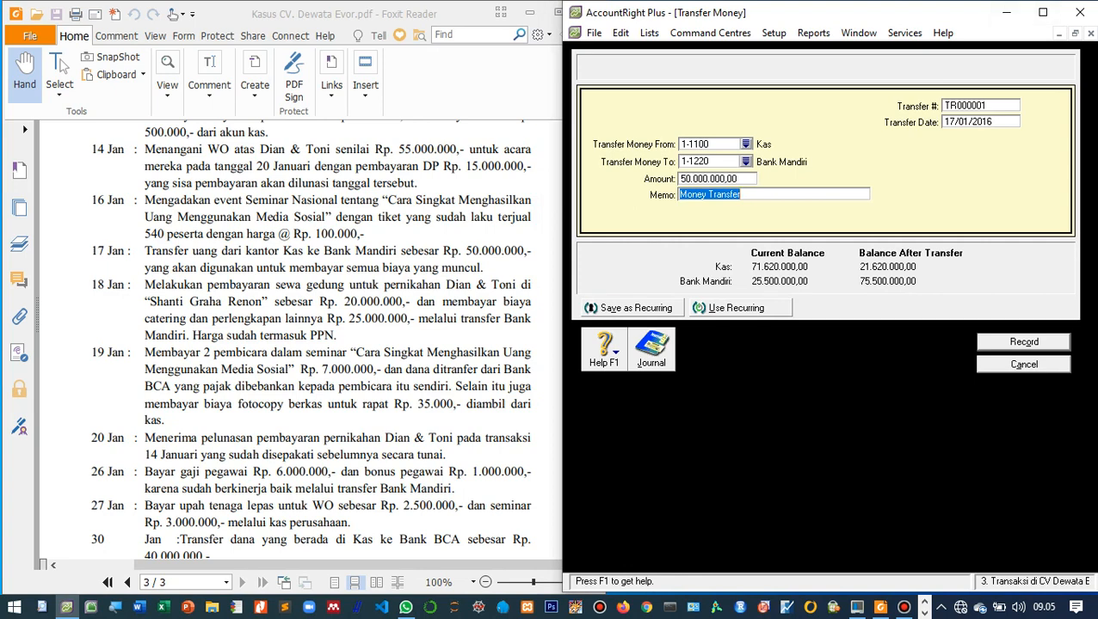
left_click(1042, 12)
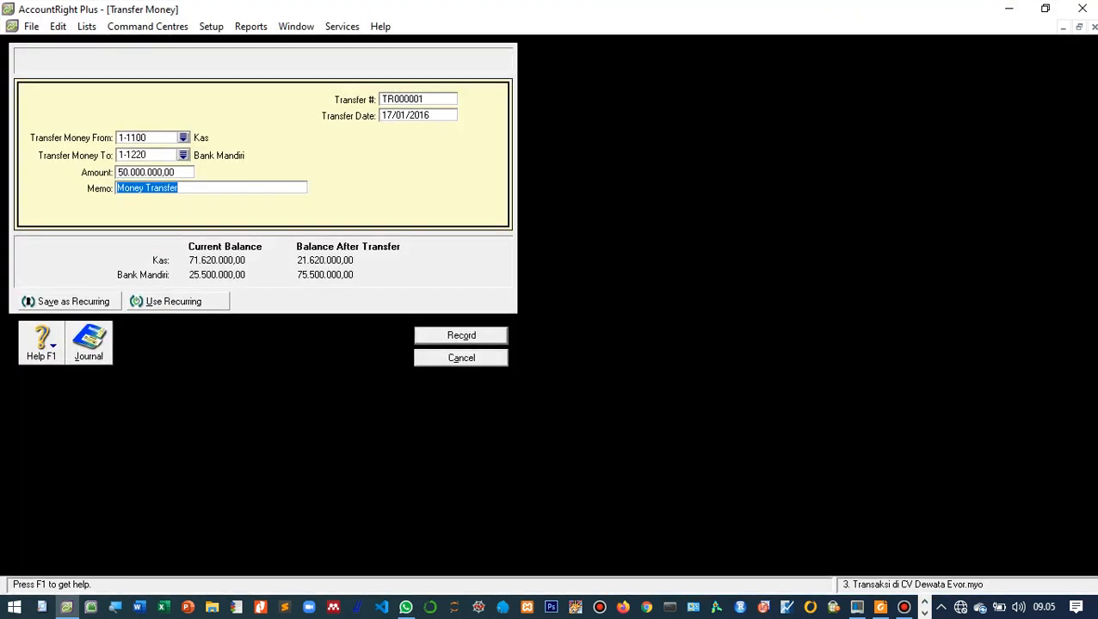
key("Return")
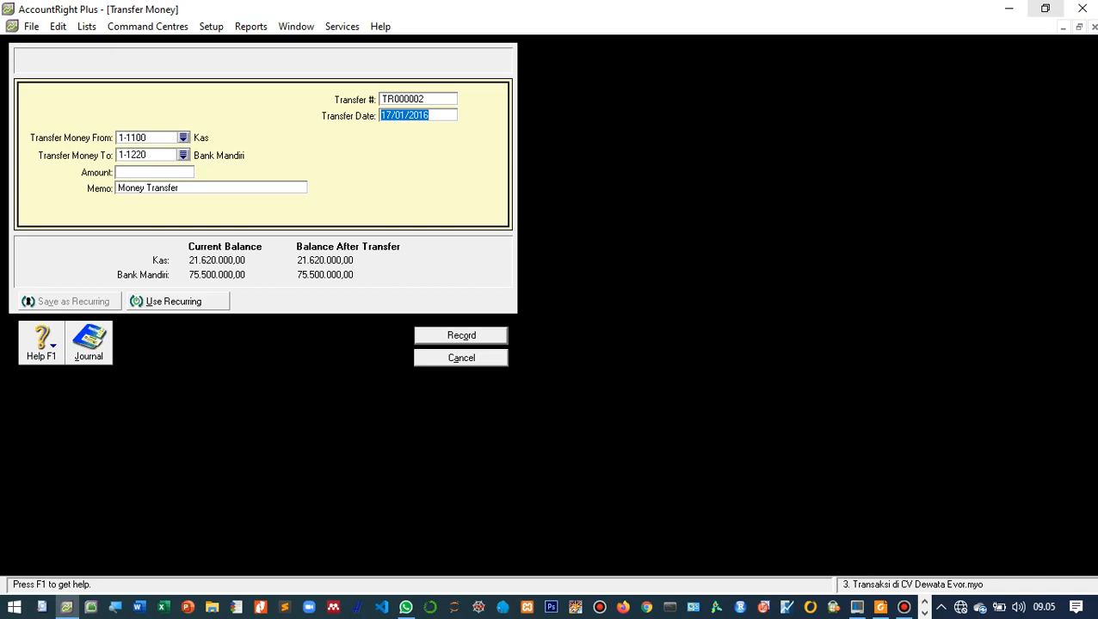
left_click(461, 358)
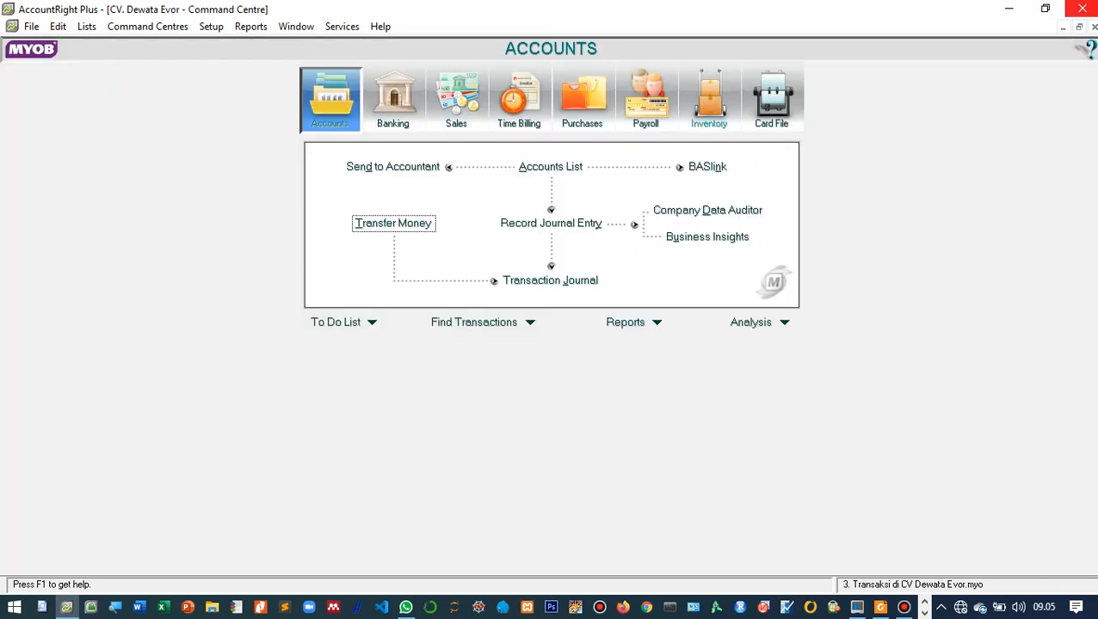
Start a Spend Money entry for the 18 Jan case transaction, paying from account 1-1220 Bank Mandiri.
left_click(1045, 9)
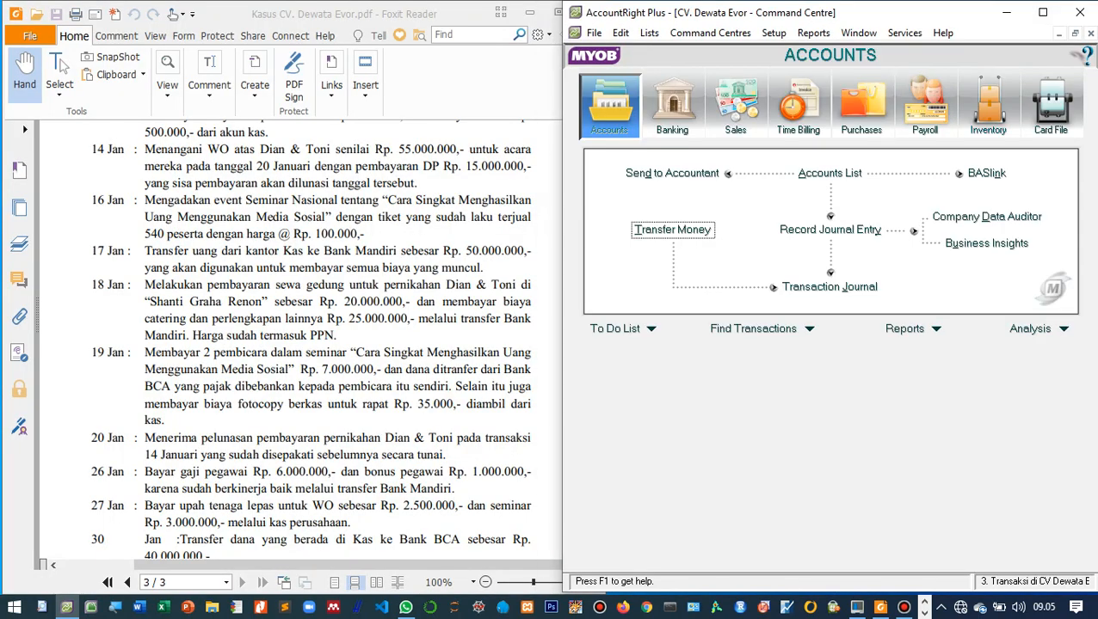
scroll(295, 345, "down", 1)
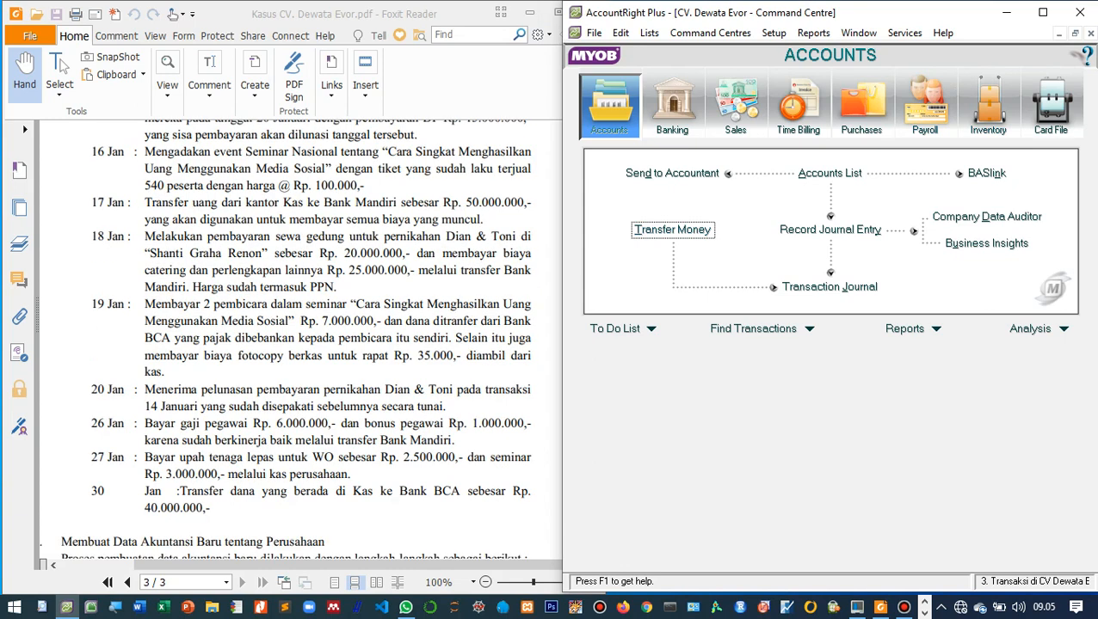
left_click(174, 287)
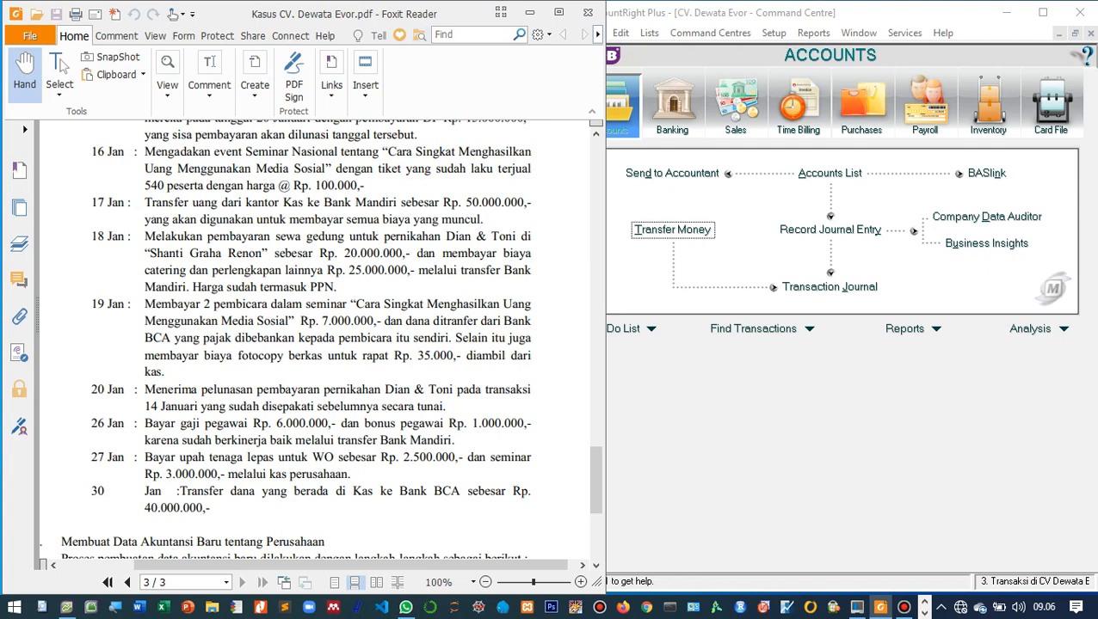
key("alt+Tab")
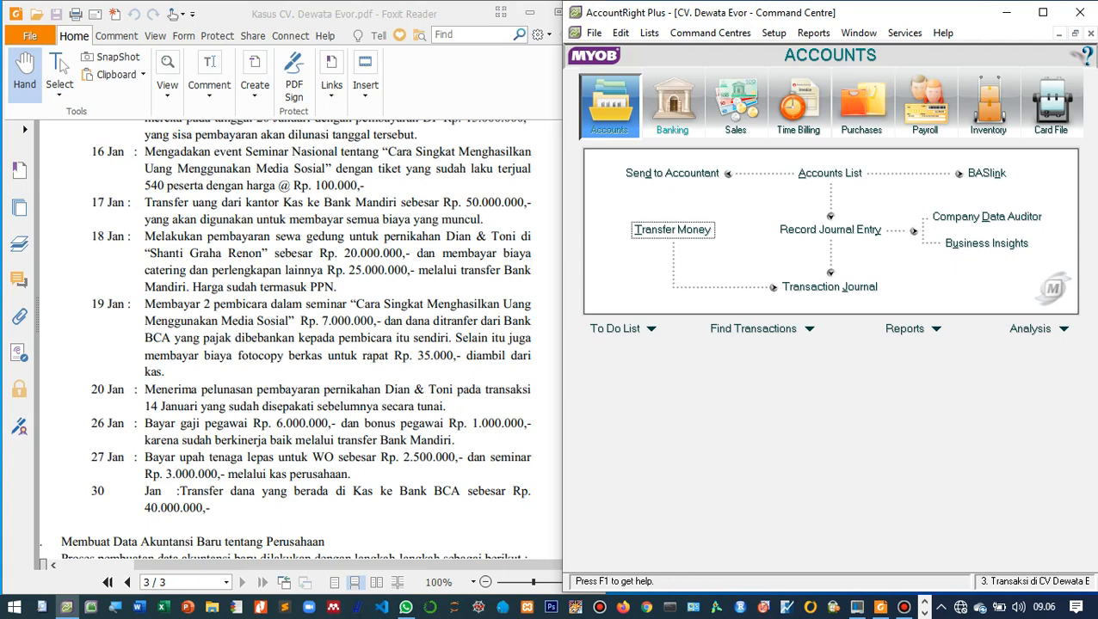
left_click(673, 108)
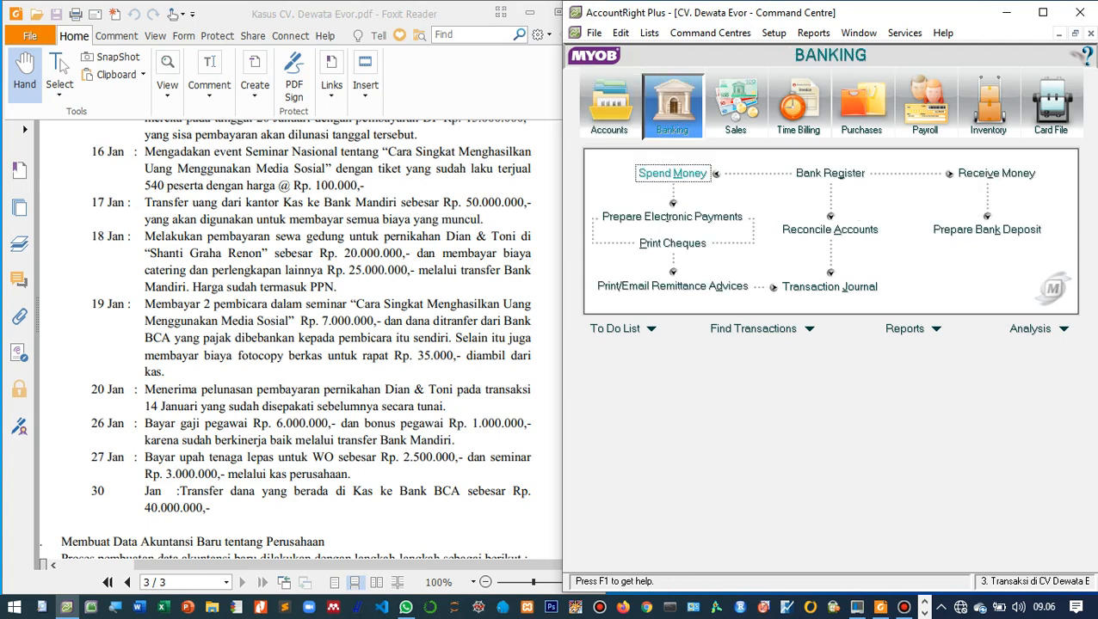
left_click(672, 173)
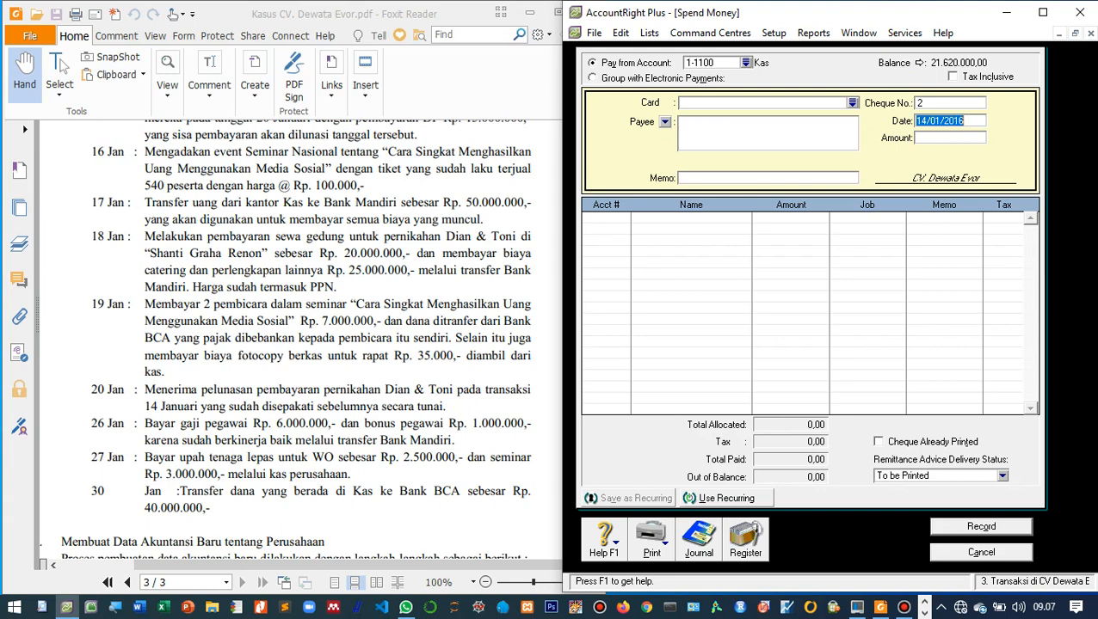
left_click(745, 63)
double_click(757, 286)
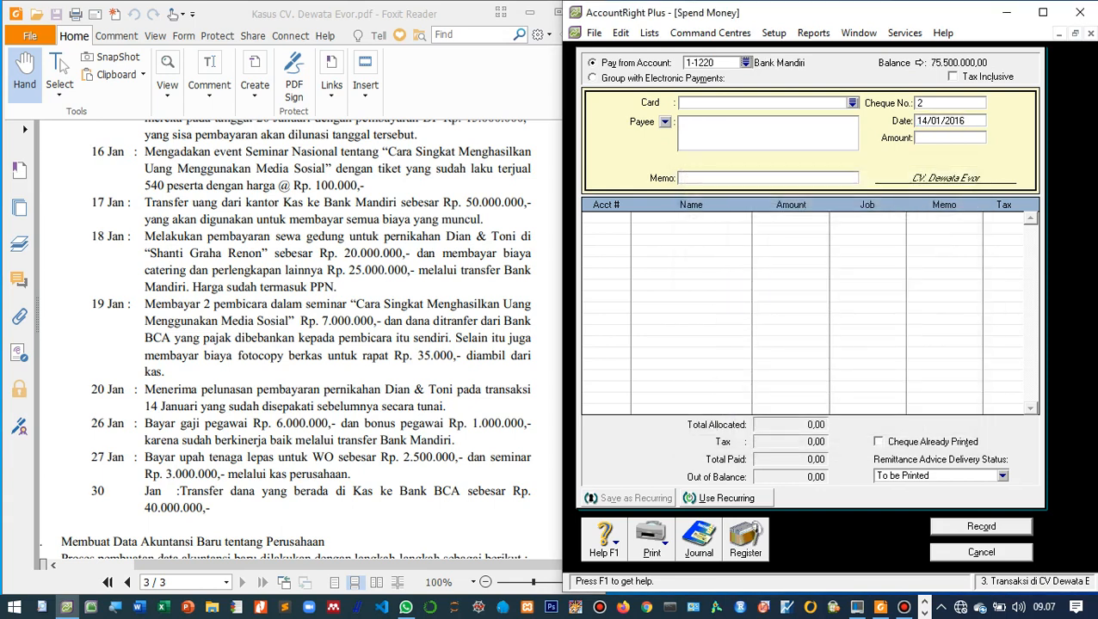
left_click(745, 63)
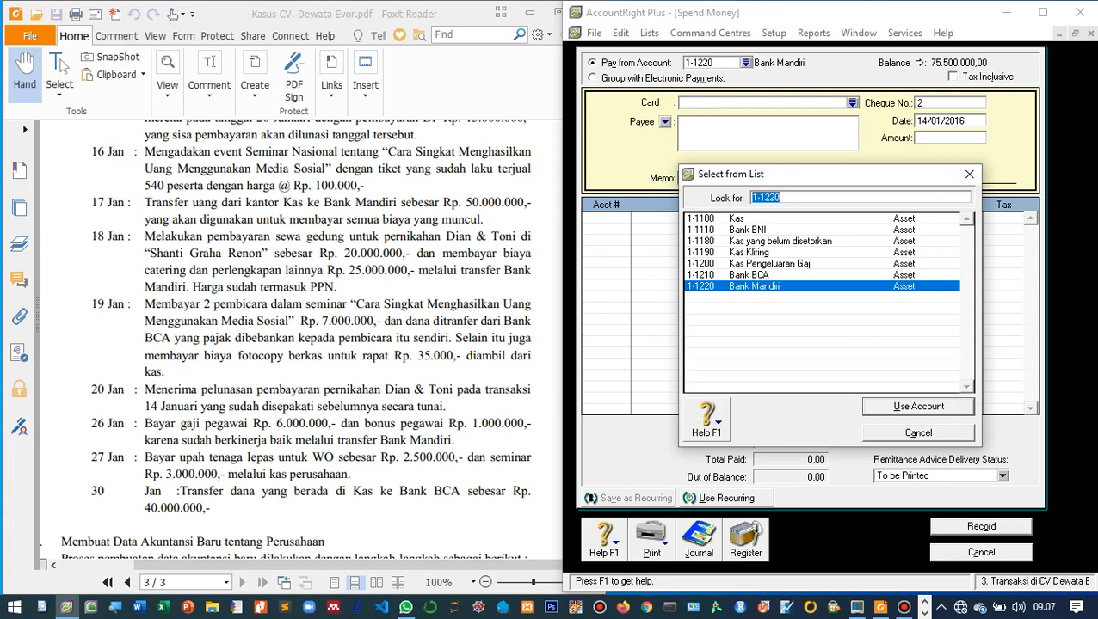
key("Return")
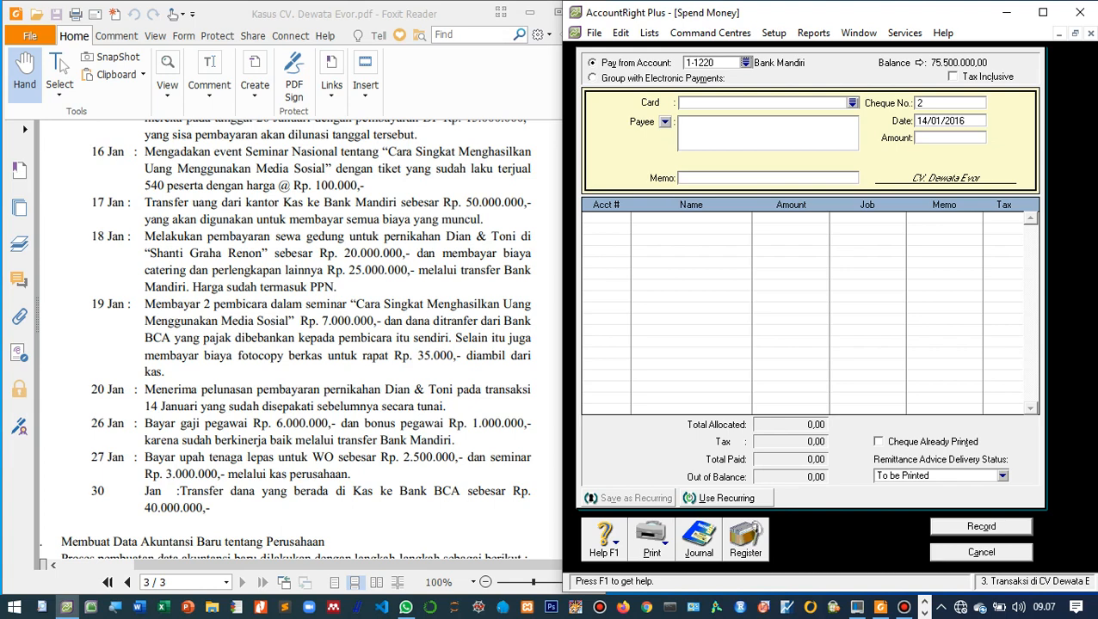
Date the payment 18/01/2016, set its amount to 45.000.000 and enter the memo "Bayar Sewa Gedung & Beban Catering".
key("Tab")
type("18/01/2016")
key("Tab")
type("45000000")
key("Tab")
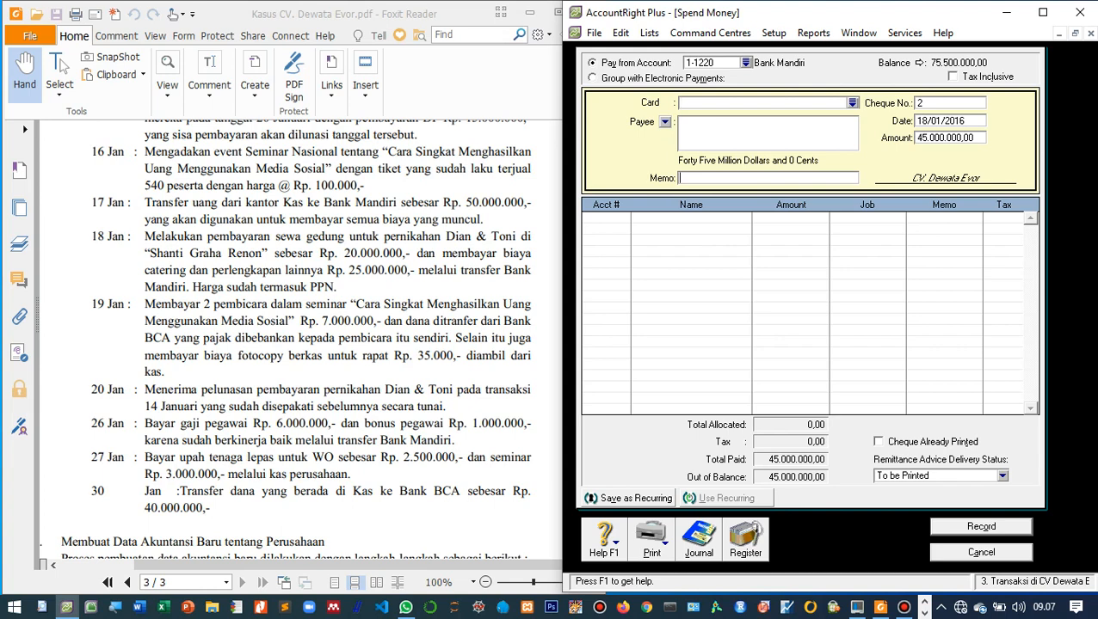
type("Bayar Sewa Gedung & Beb")
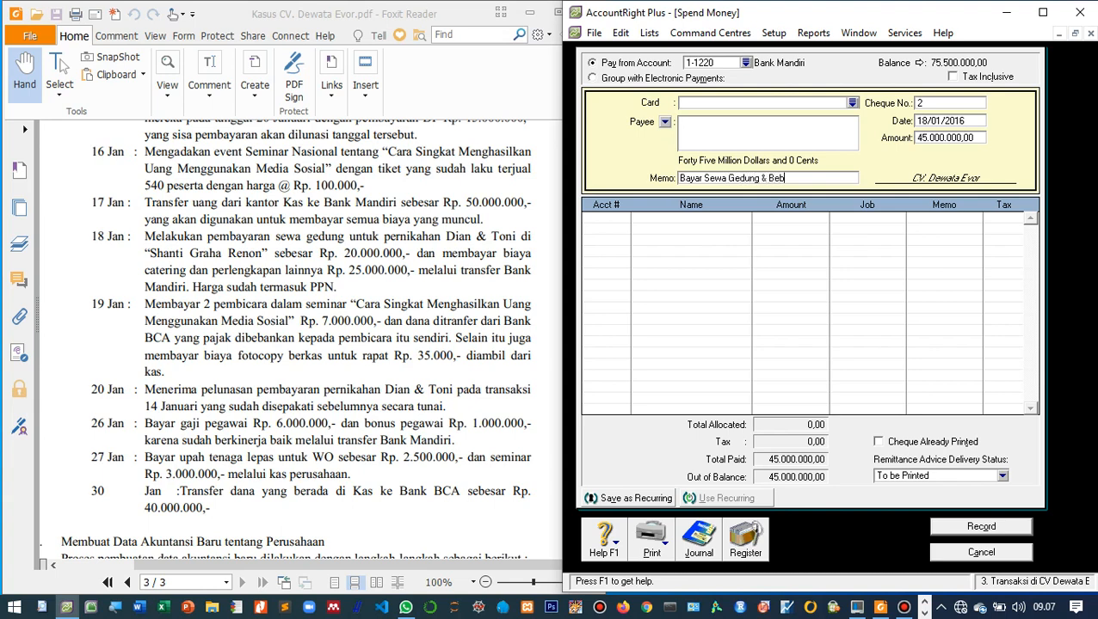
type("an Catering")
key("Tab")
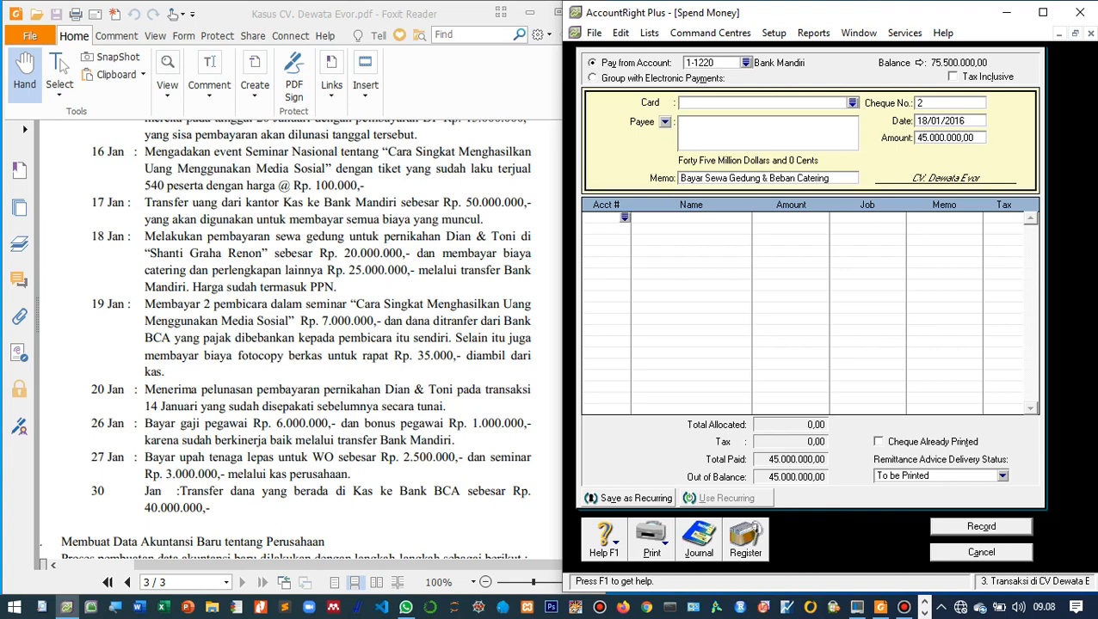
Allocate 20.000.000 of the payment to account 6-1100 Beban Sewa on the first line.
key("Tab")
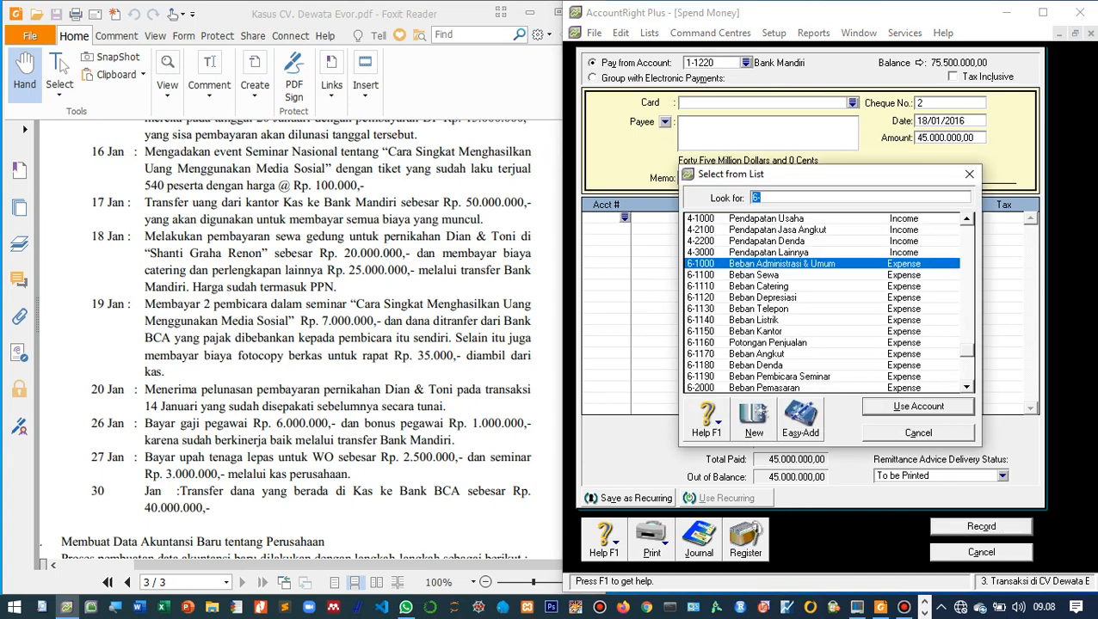
type("1100")
key("Return")
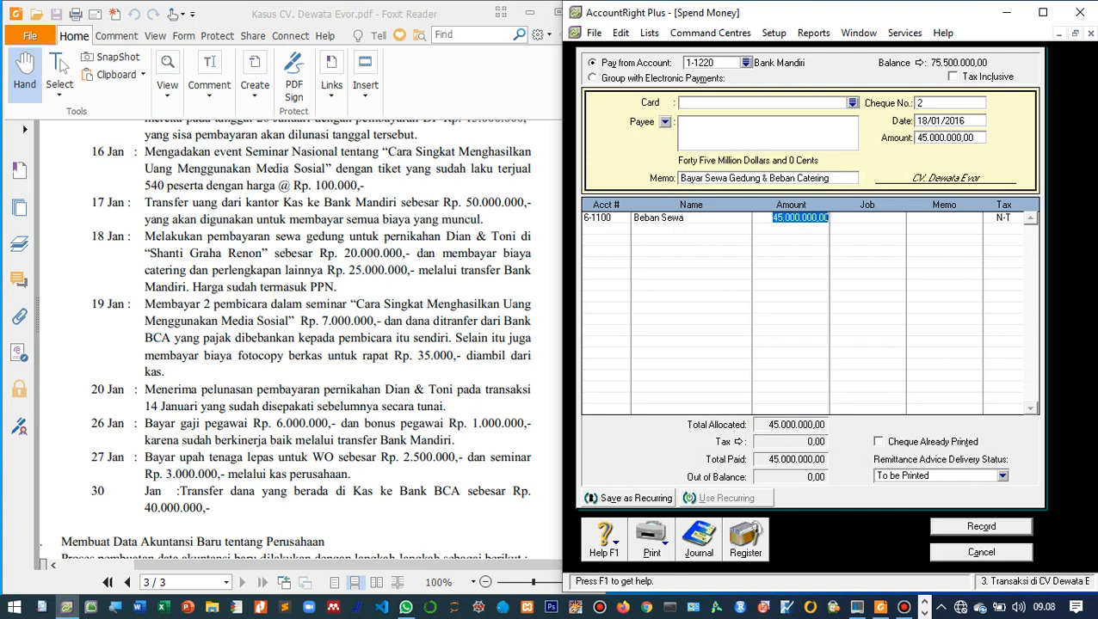
type("20.")
type("000.000")
key("Tab")
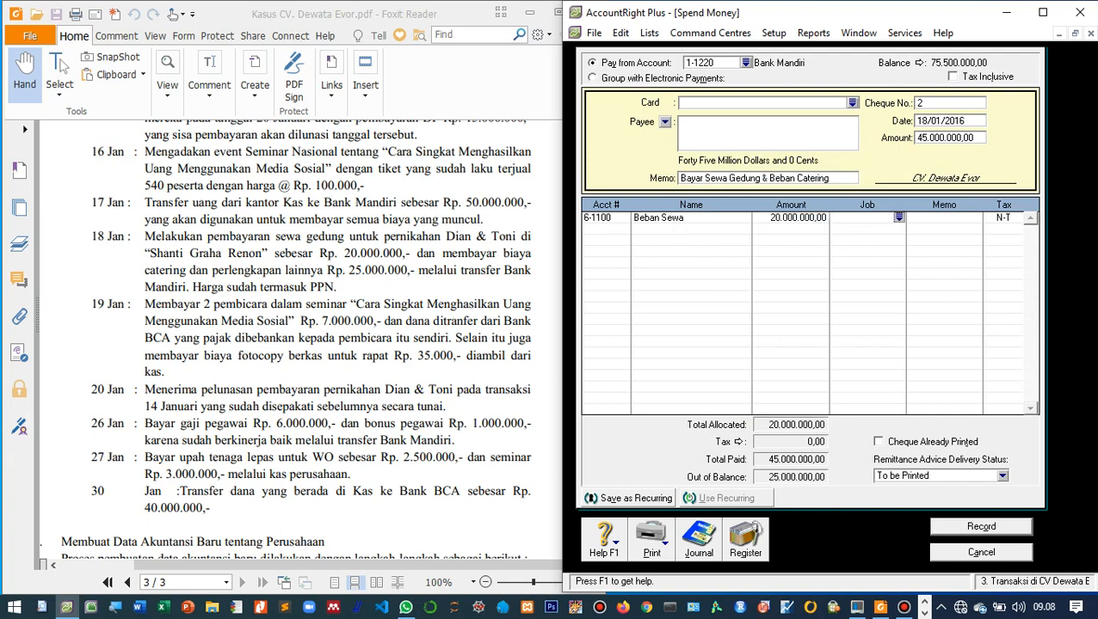
Allocate the remaining 25.000.000 to account 6-1110 Beban Catering on the second line and record the payment.
key("Tab")
key("Tab")
key("Tab")
type("66-1110")
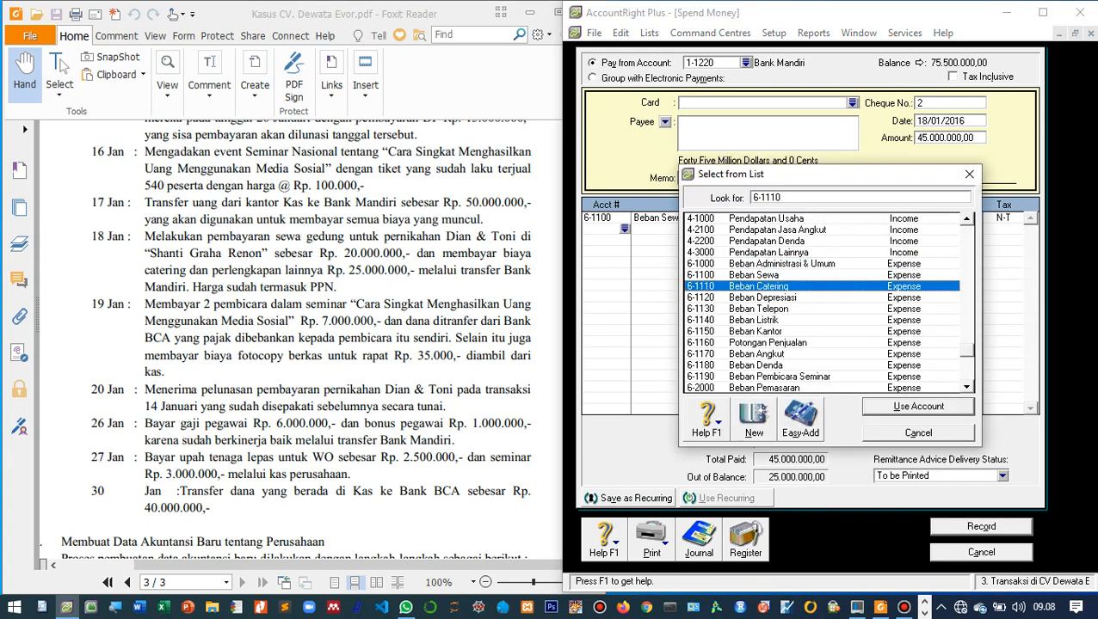
key("Return")
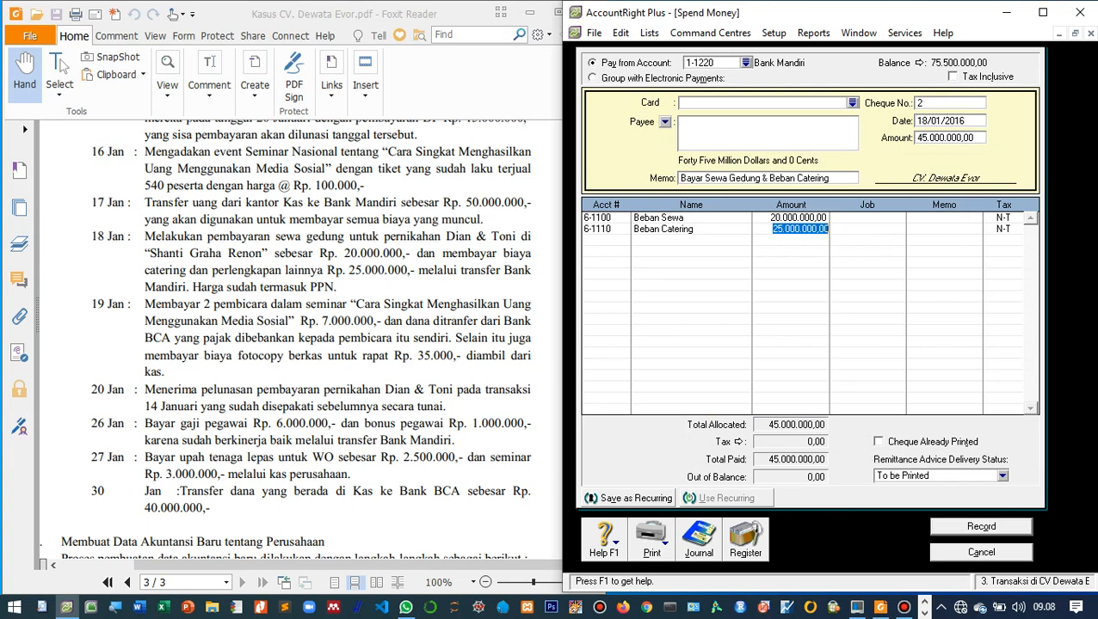
key("Tab")
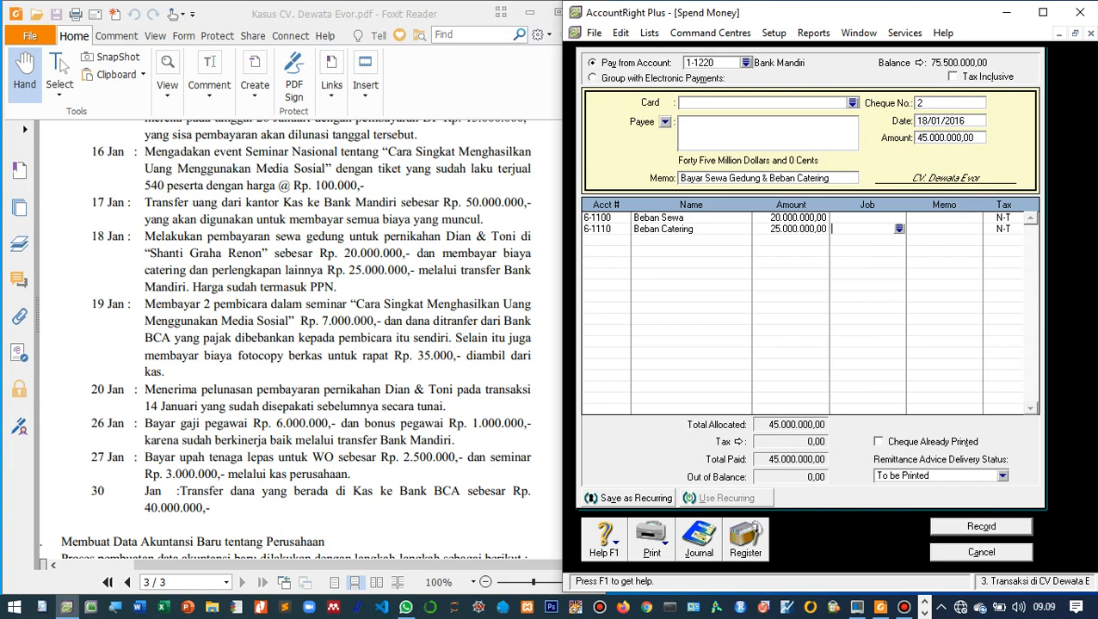
key("Tab")
key("Tab")
key("Return")
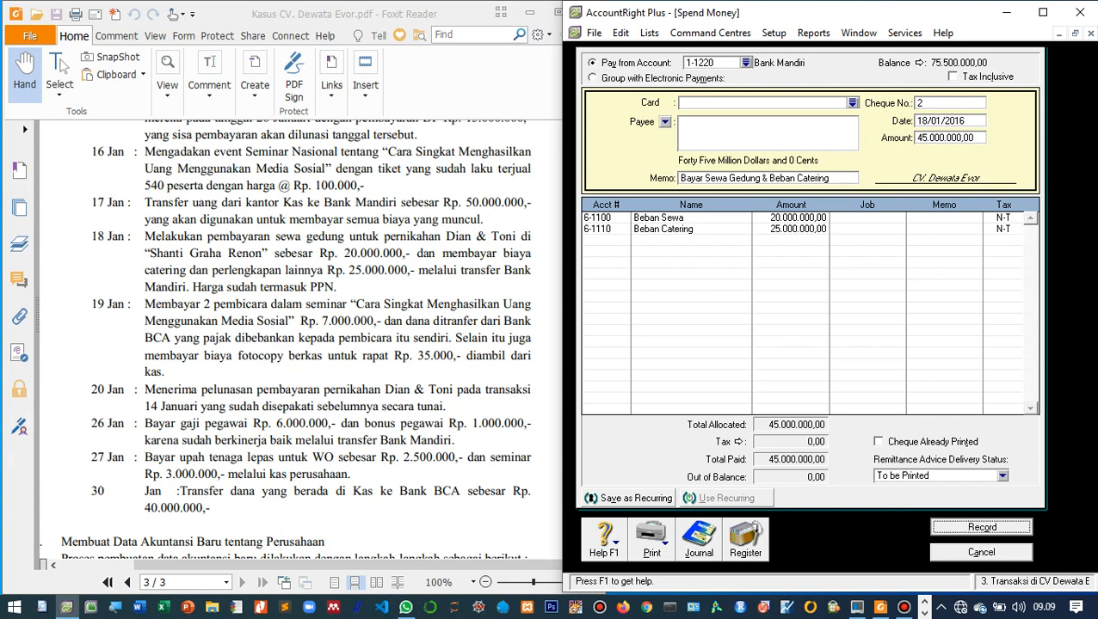
key("Return")
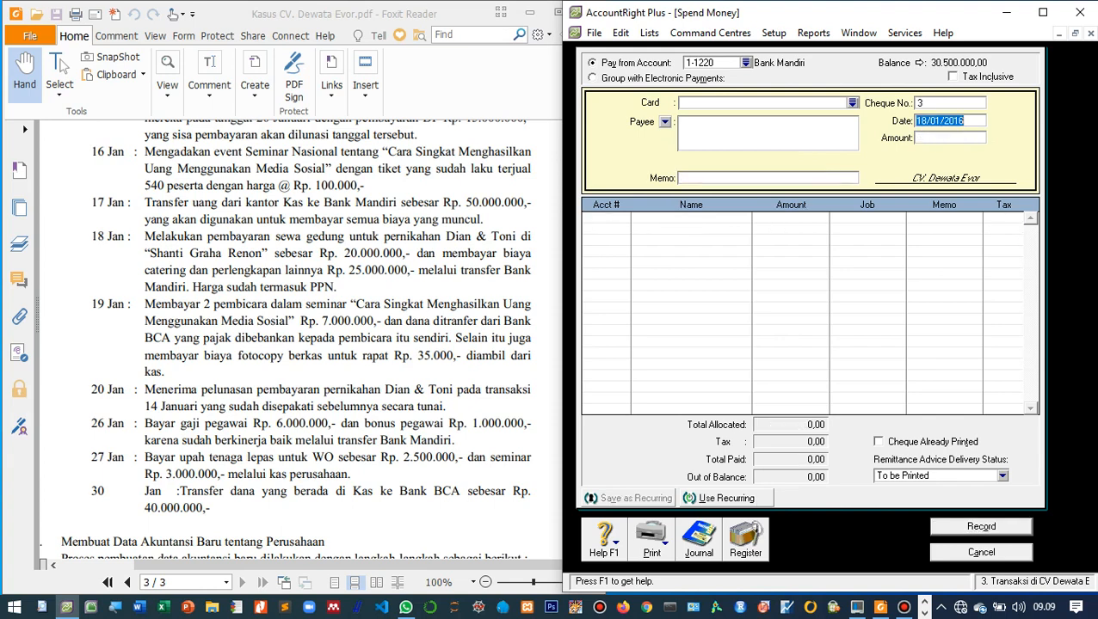
Check the 19 Jan transaction in the case document and set the new payment's source account to 1-1210 Bank BCA.
key("alt+Tab")
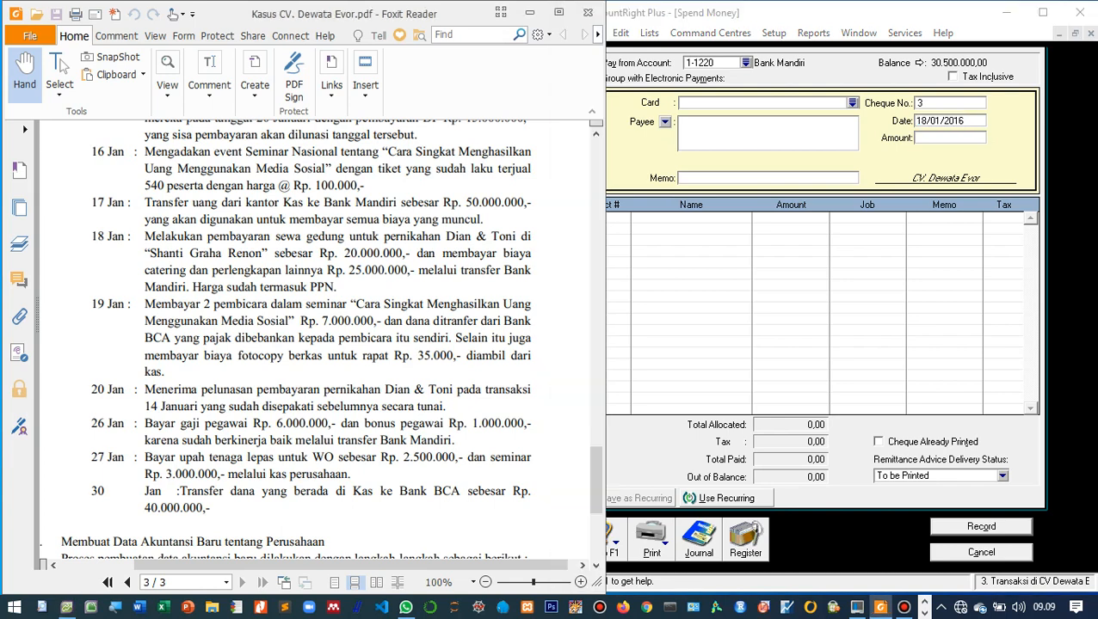
scroll(330, 338, "down", 1)
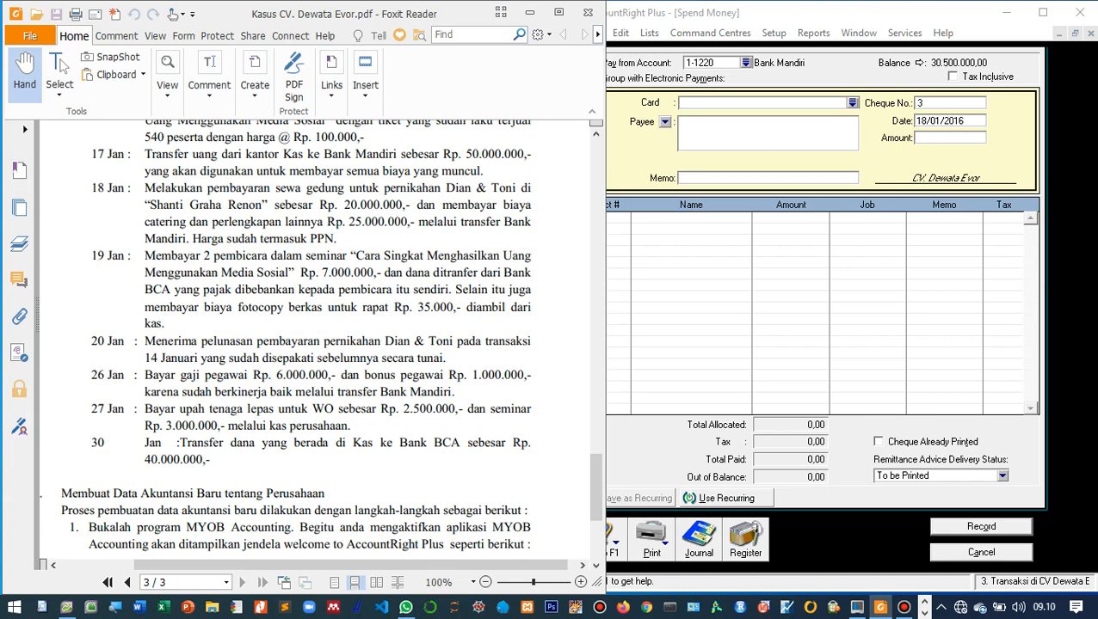
key("alt+Tab")
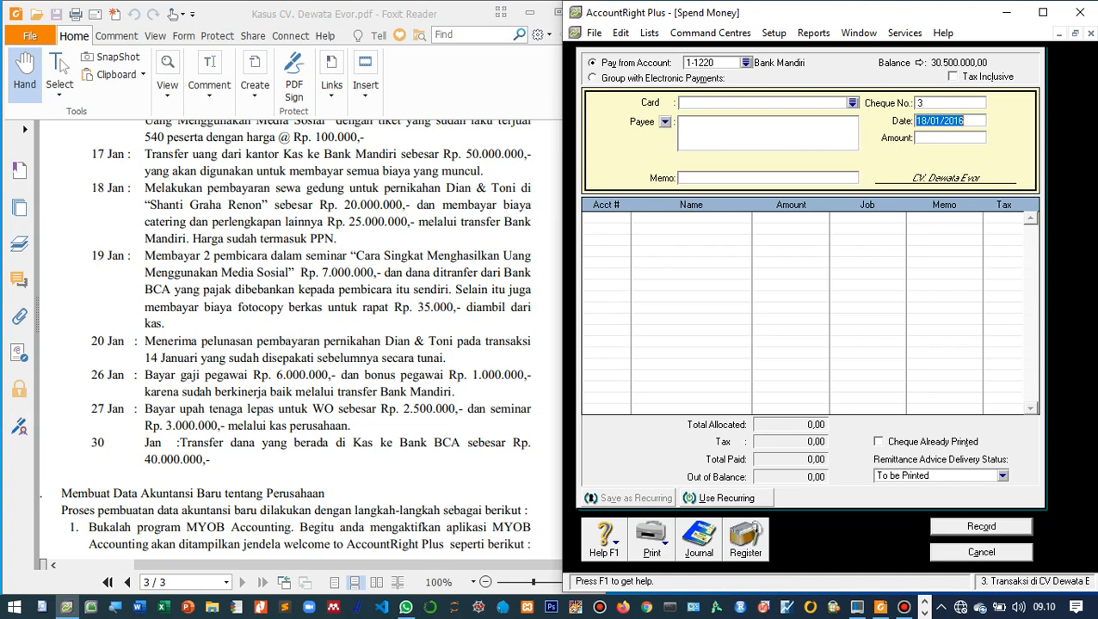
scroll(293, 344, "up", 1)
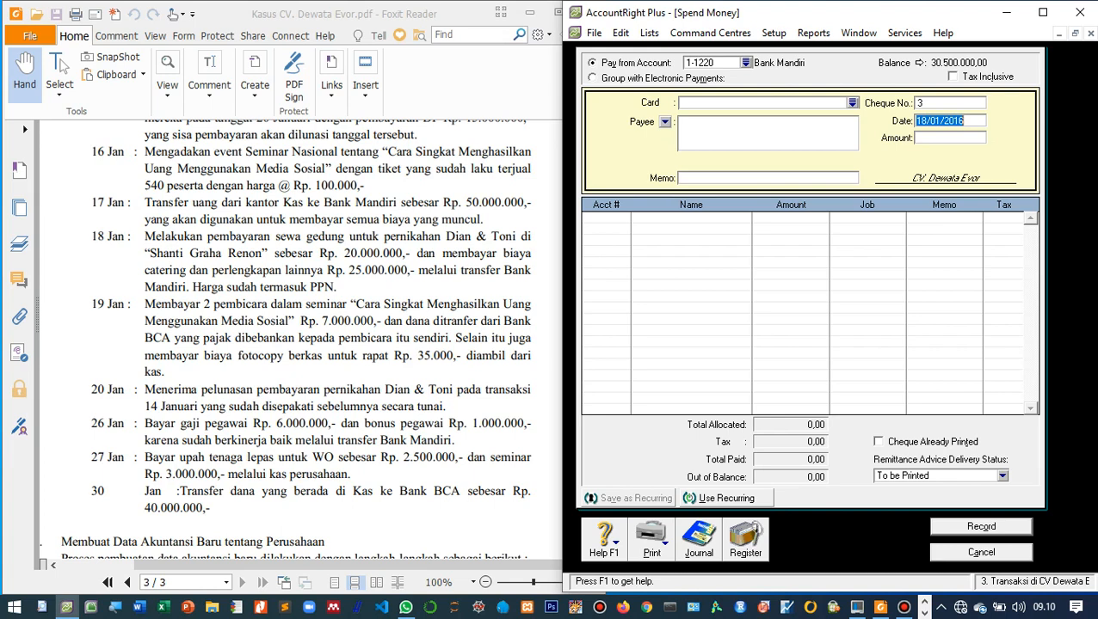
left_click(745, 62)
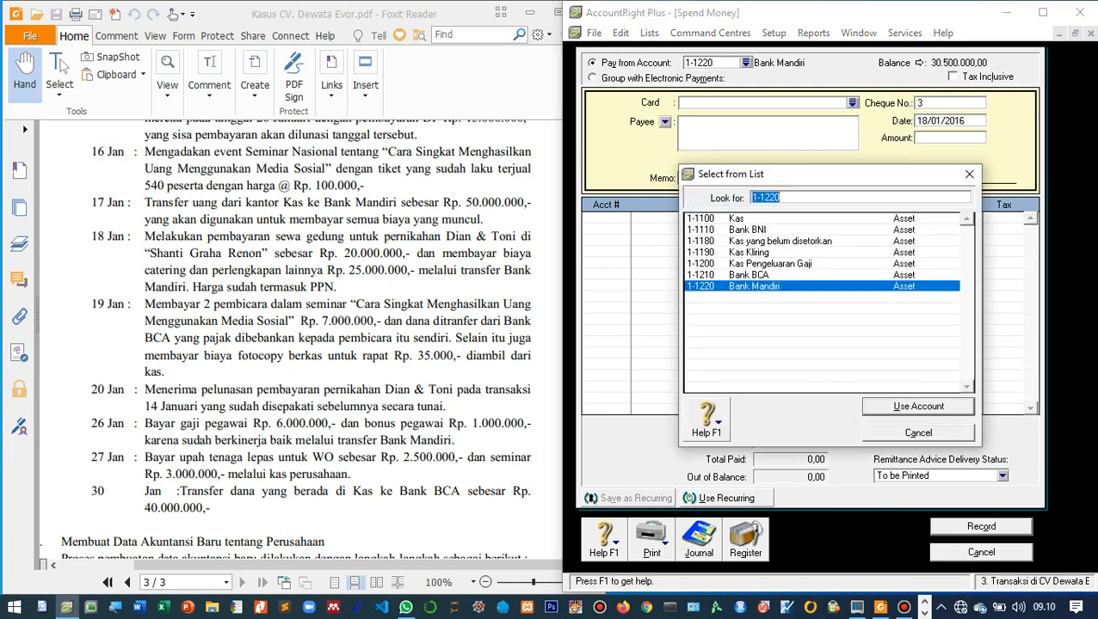
key("Up")
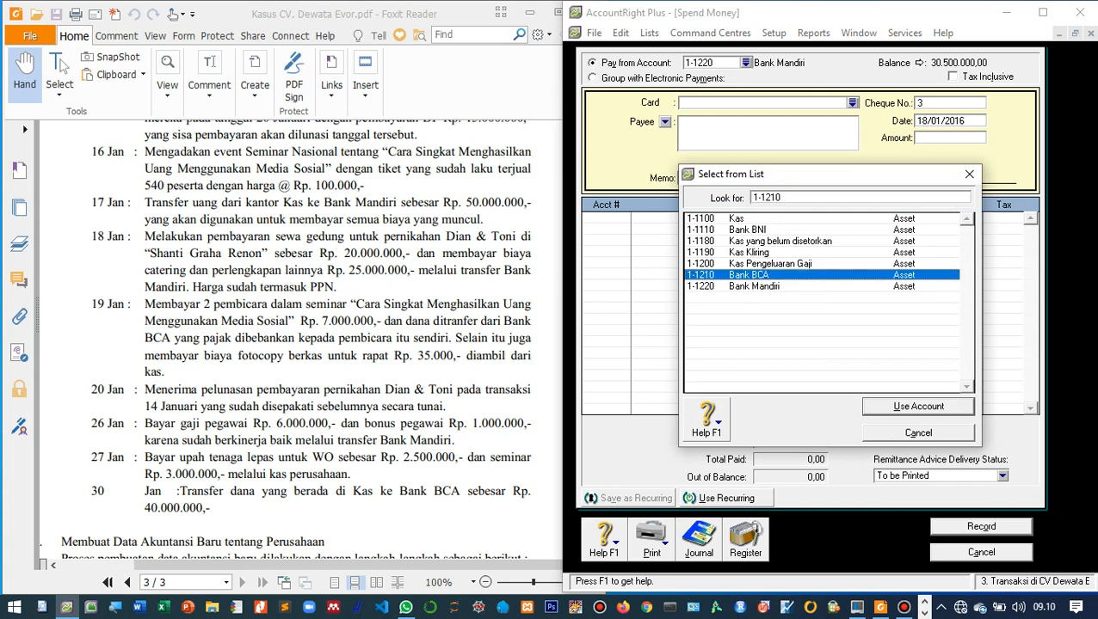
key("Return")
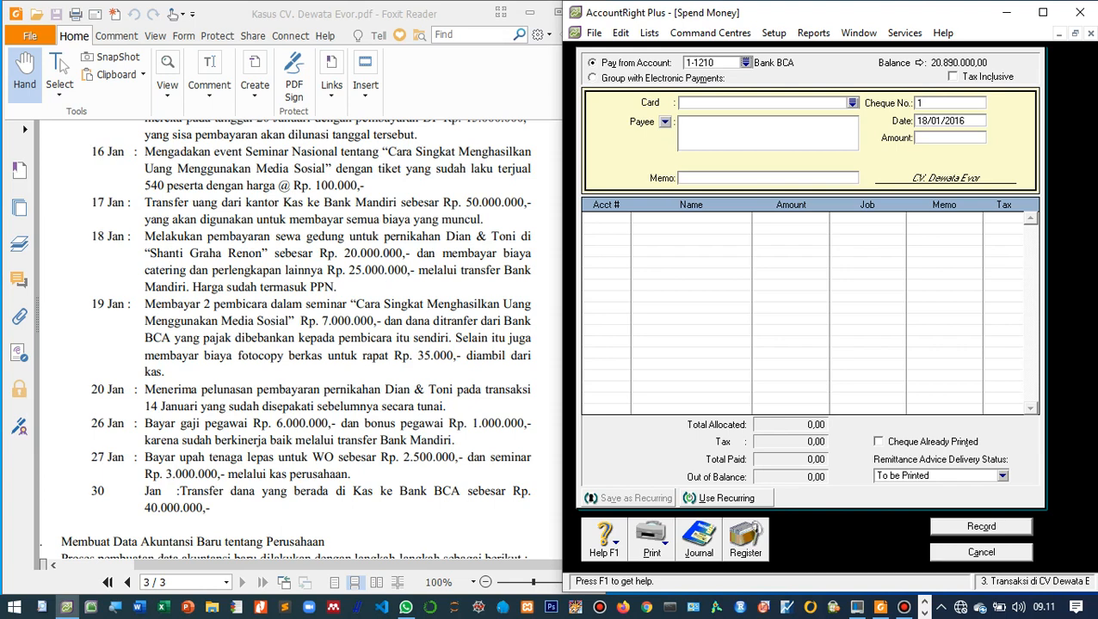
Set the Bank BCA payment's date to 19/01/2016 and its amount to 7.000.000.
left_click(926, 121)
left_click(925, 121)
key("BackSpace")
type("9")
key("Tab")
type("7.000.0")
type("00,00")
key("Tab")
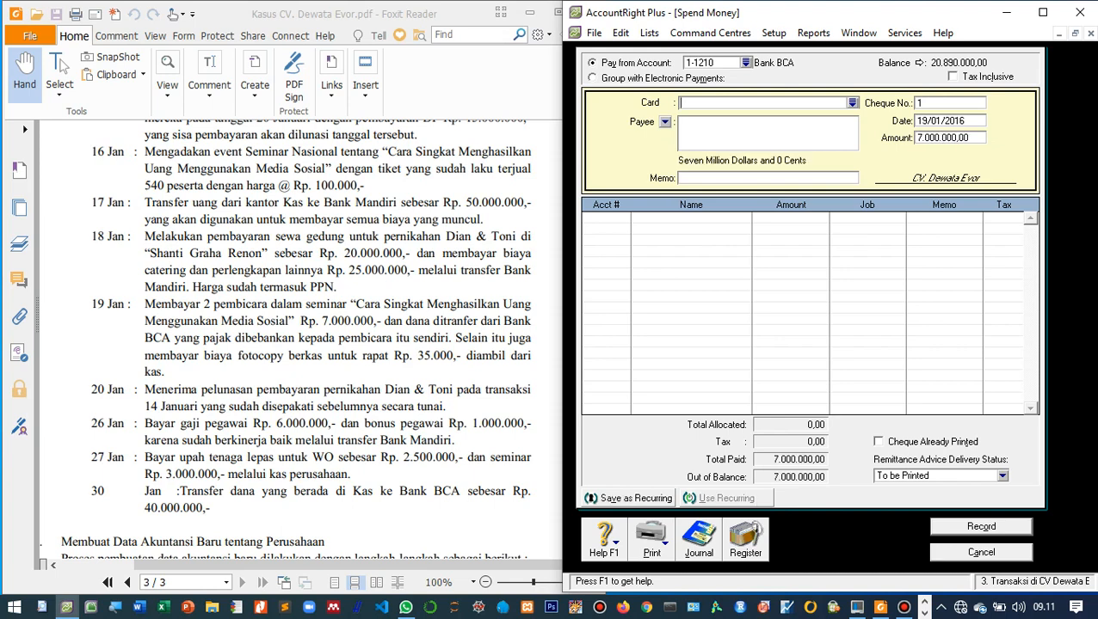
Enter the memo "Bayar 2 orang pembicara seminar mandiri" for the Bank BCA payment.
key("Tab")
type("Bayar 2 orang pembicara")
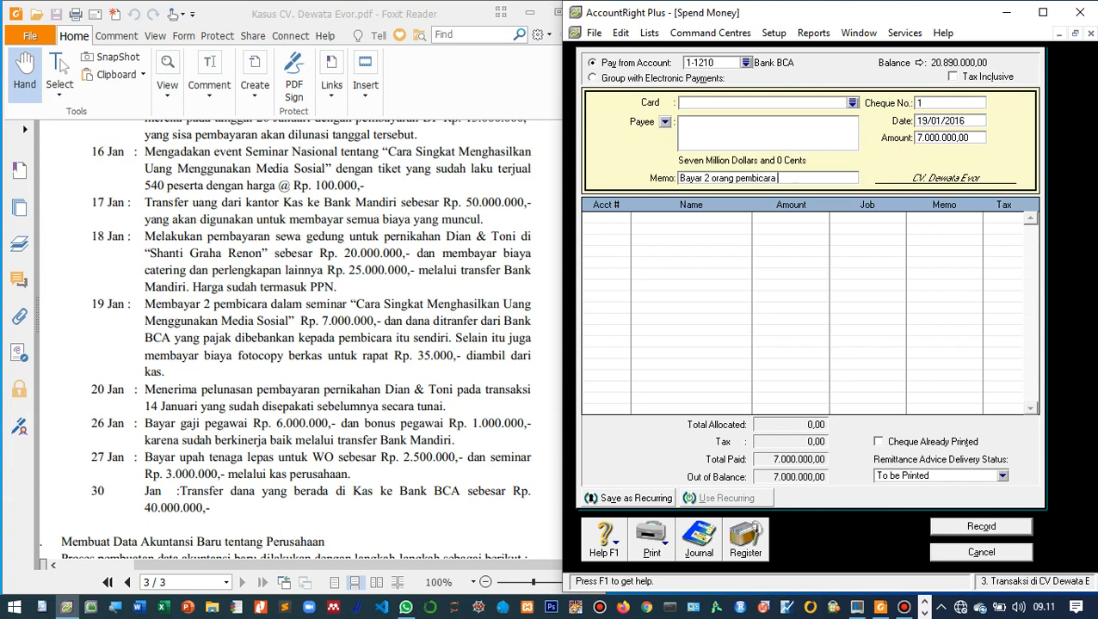
type(" seminar mandiri")
key("Tab")
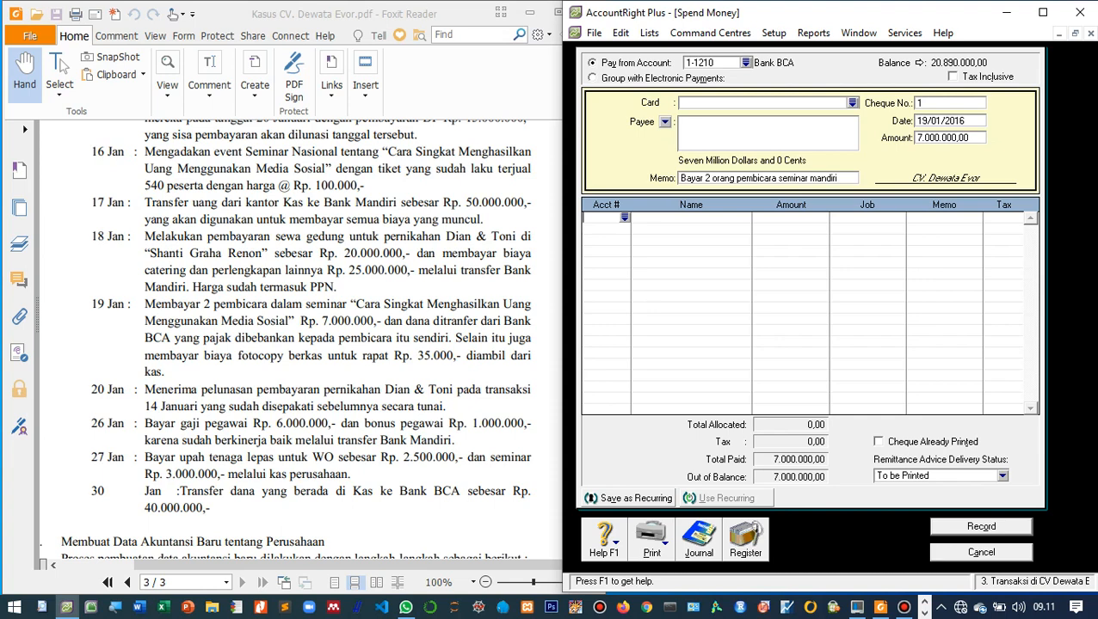
Allocate the 7.000.000 Bank BCA payment to account 6-1190 Beban Pembicara Seminar.
type("6")
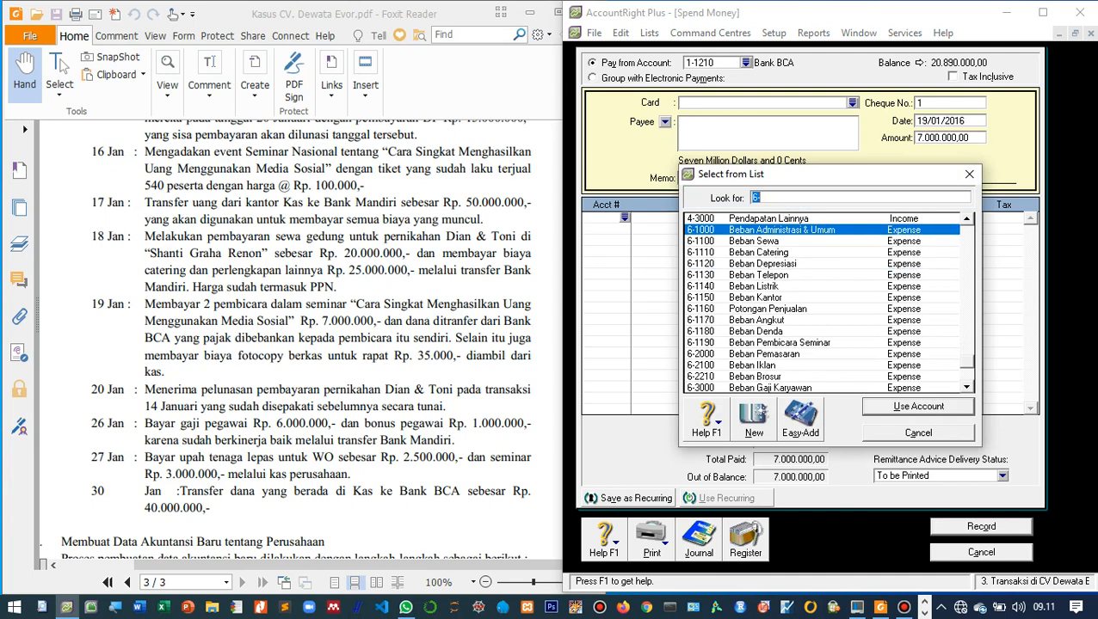
type("6-1190")
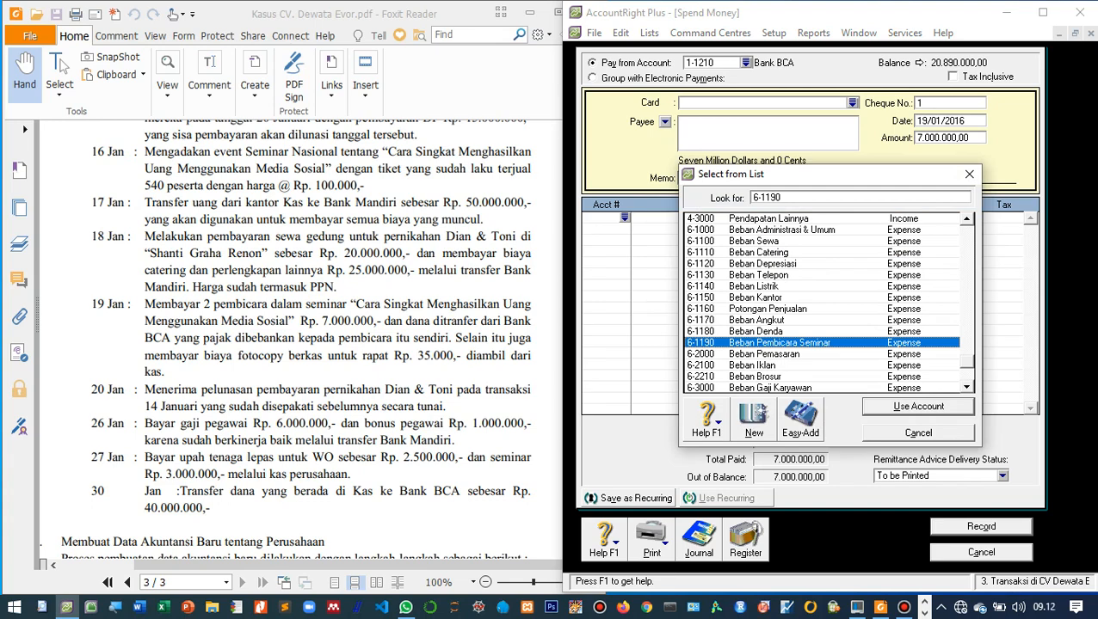
scroll(822, 302, "down", 1)
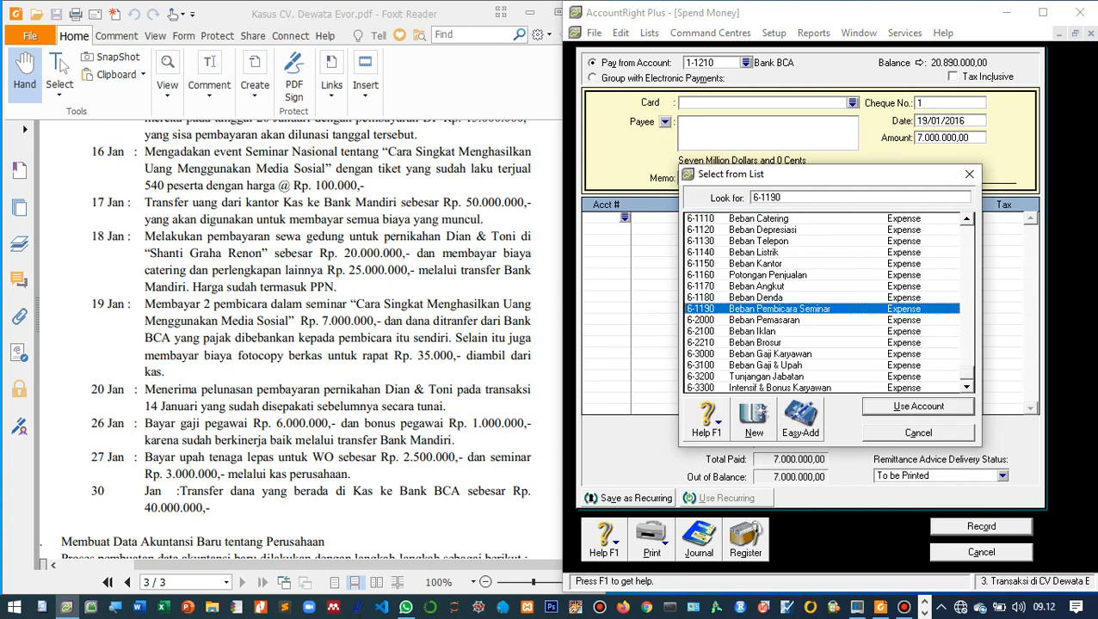
key("Return")
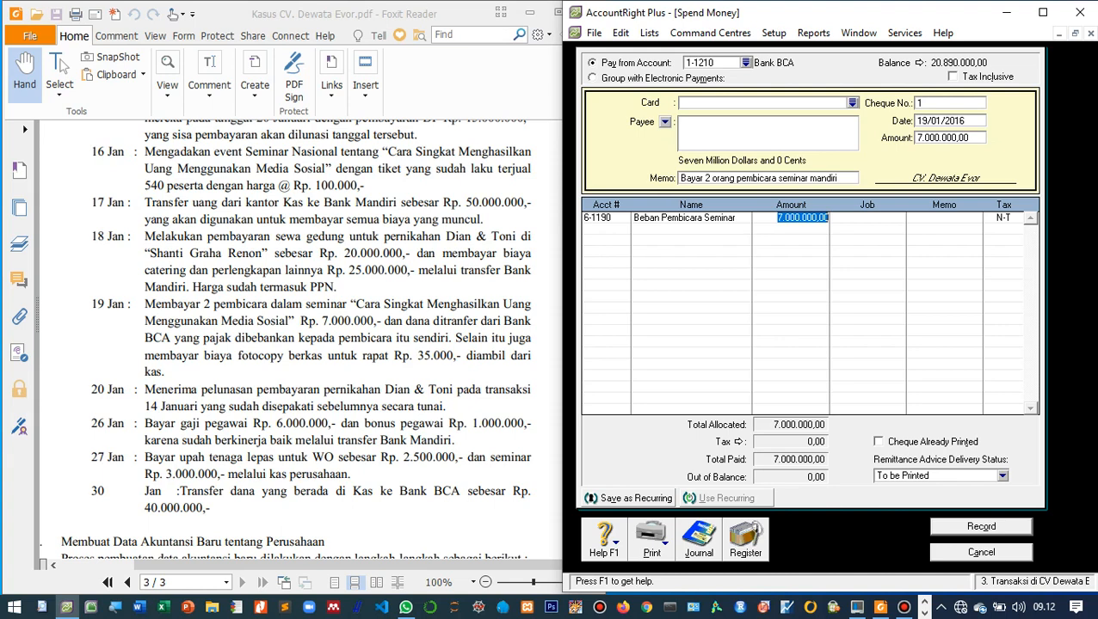
key("Tab")
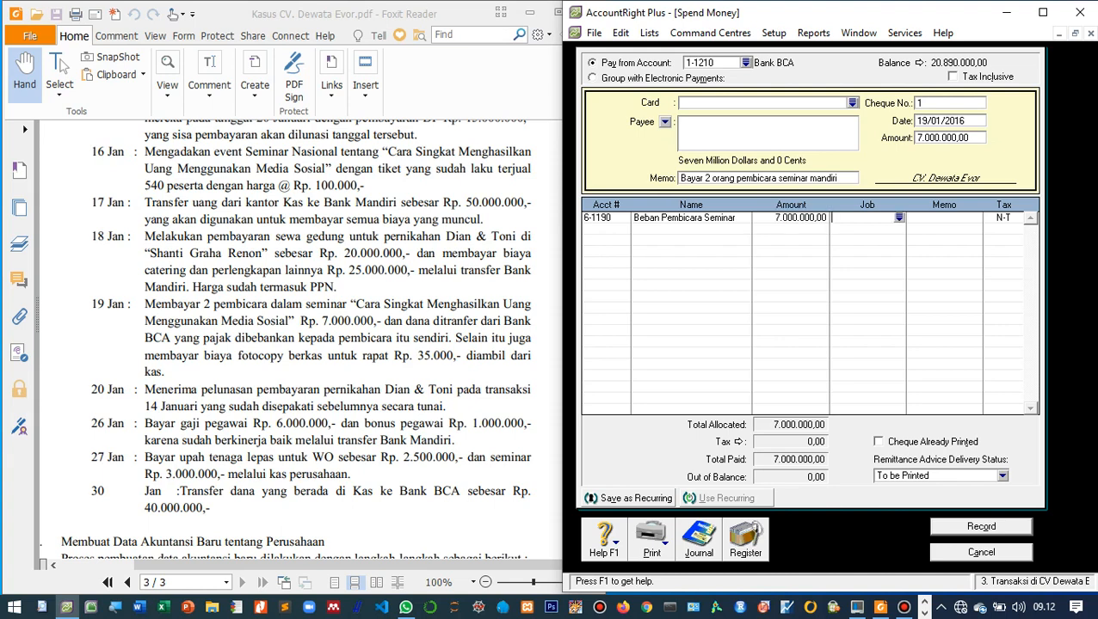
Assign the job SM (Seminar) to the Beban Pembicara Seminar line and record the payment.
key("Return")
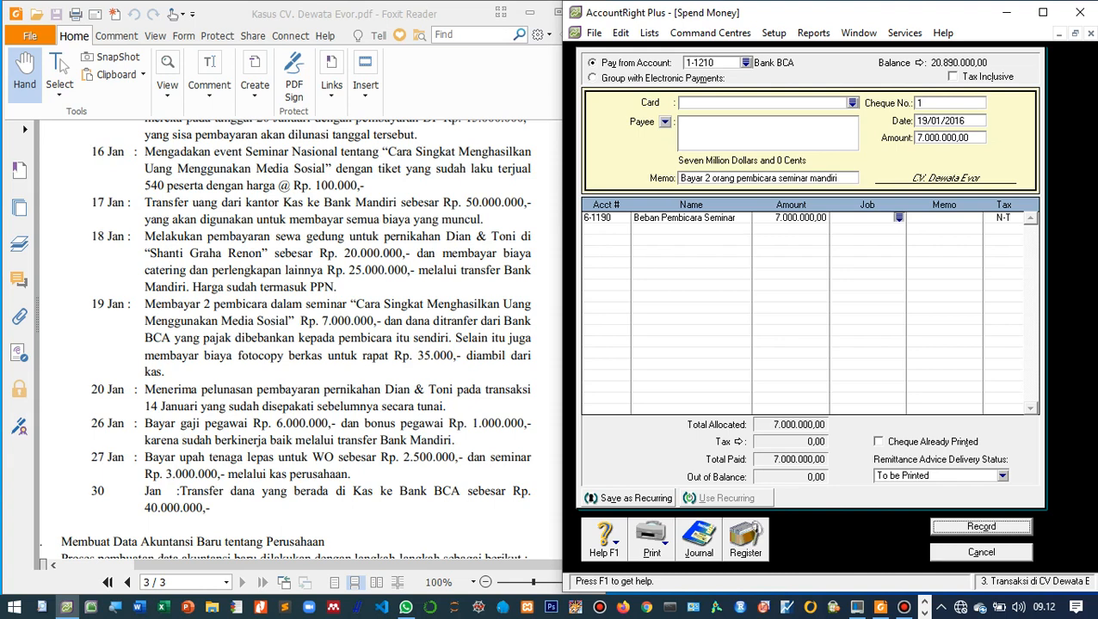
key("Return")
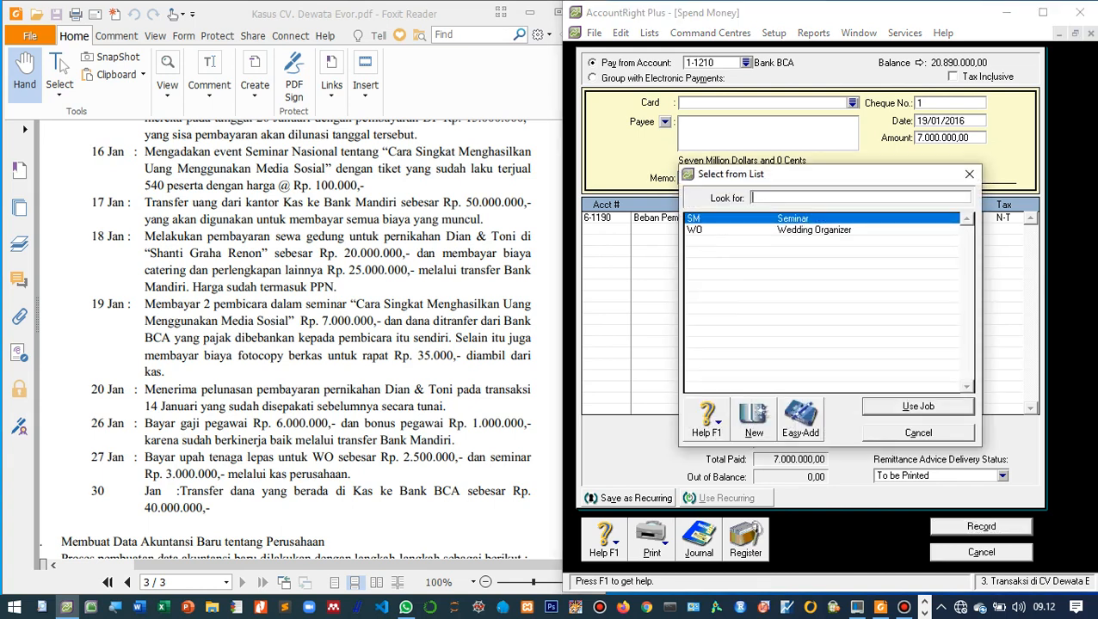
type("SM")
key("Return")
key("Tab")
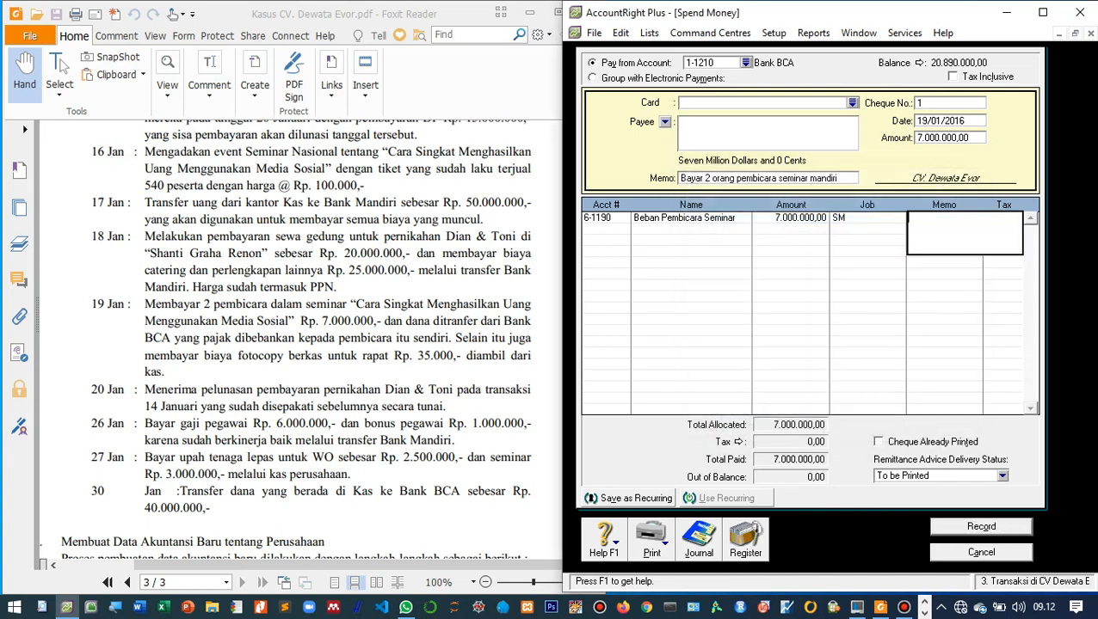
key("Tab")
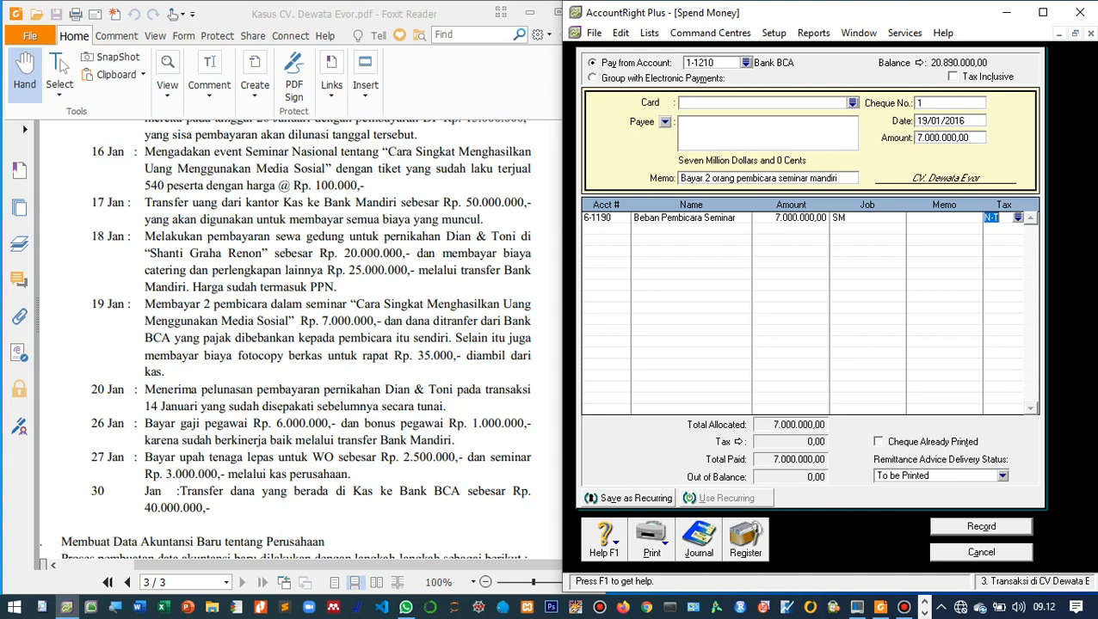
left_click(980, 526)
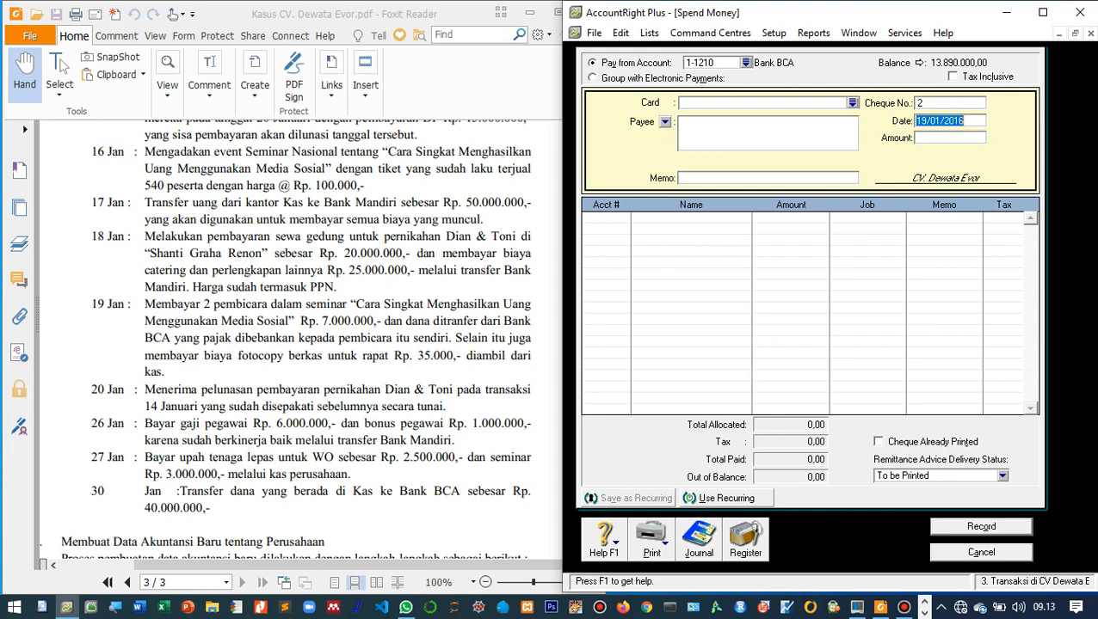
Set the new payment's source account to 1-1100 Kas and its amount to 35.000.
left_click(746, 63)
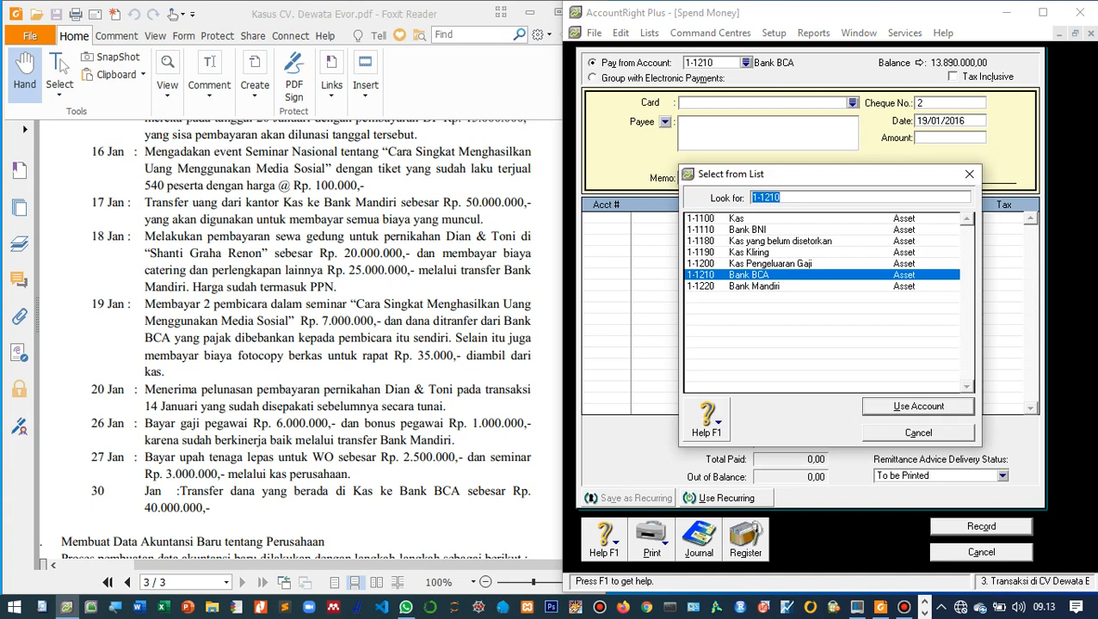
left_click(747, 218)
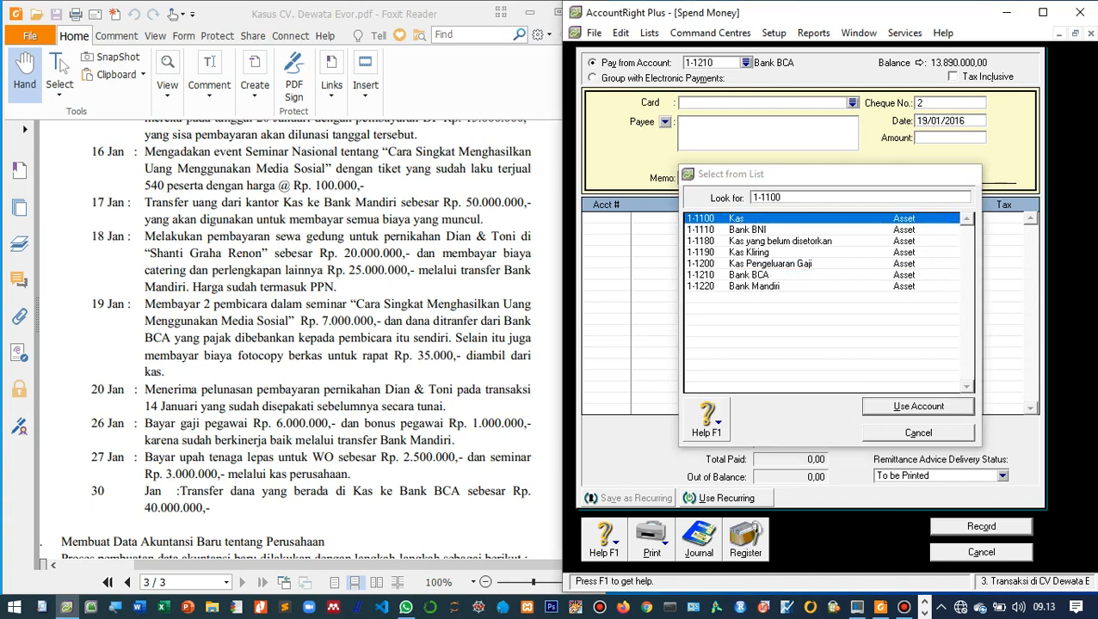
key("Return")
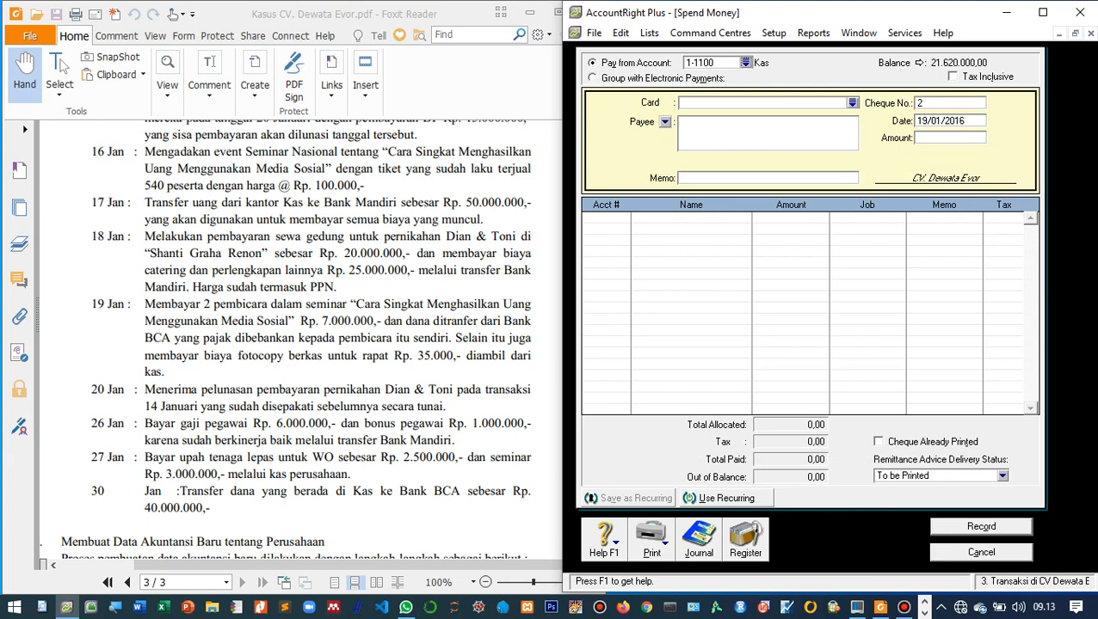
key("Tab")
key("Tab")
type("35.000")
key("Tab")
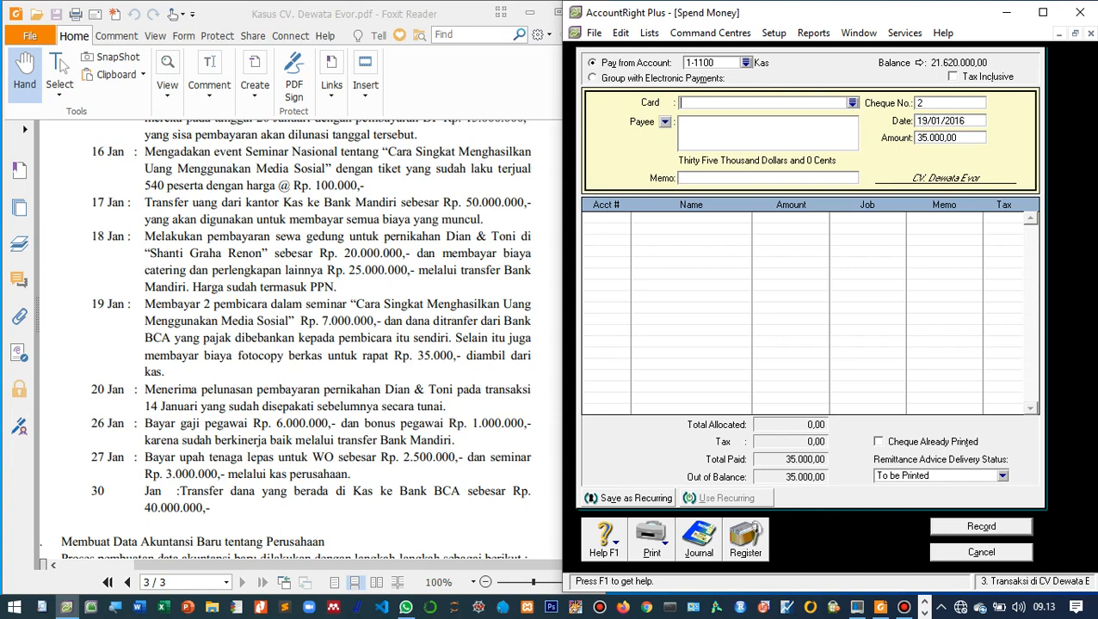
Enter the memo "Bayar Fotocopy untuk Rapat" for the Kas payment.
key("Tab")
key("Tab")
type("Bayar Fotocopy untuk Rapat")
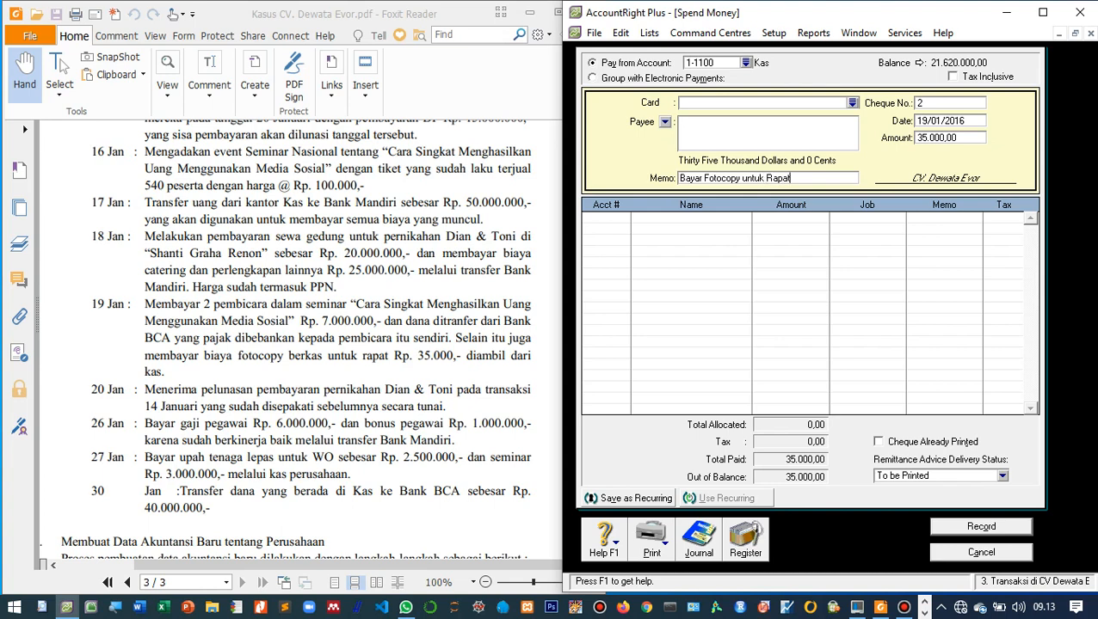
Allocate the 35.000 Kas payment to account 6-1150 Beban Kantor without a job and record it.
key("Tab")
type("6")
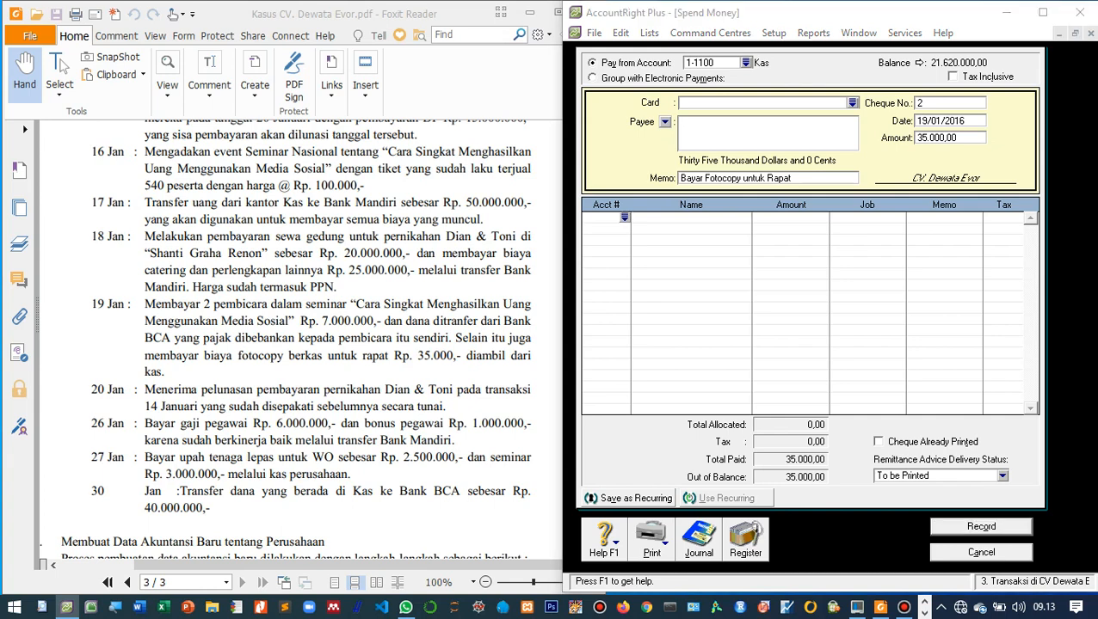
scroll(821, 302, "down", 2)
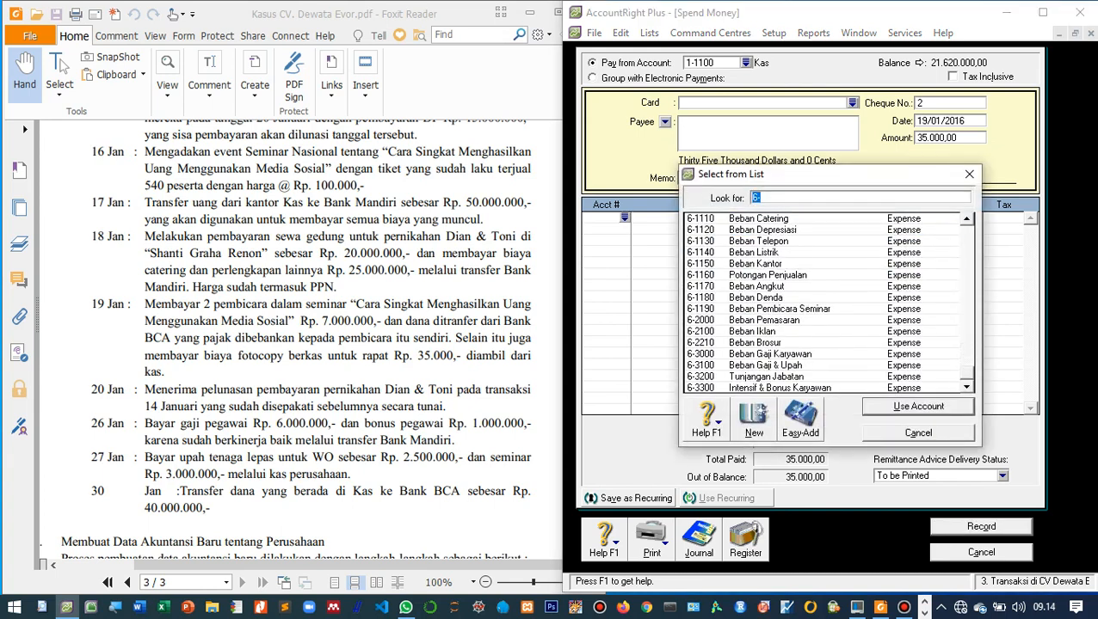
type("6-1150")
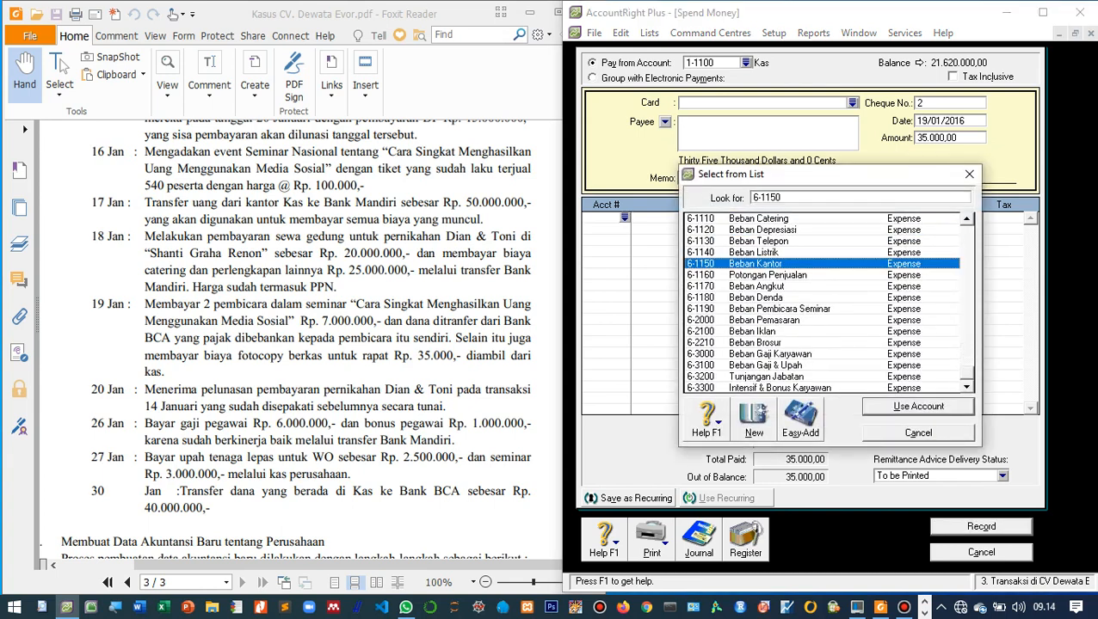
key("Return")
key("Tab")
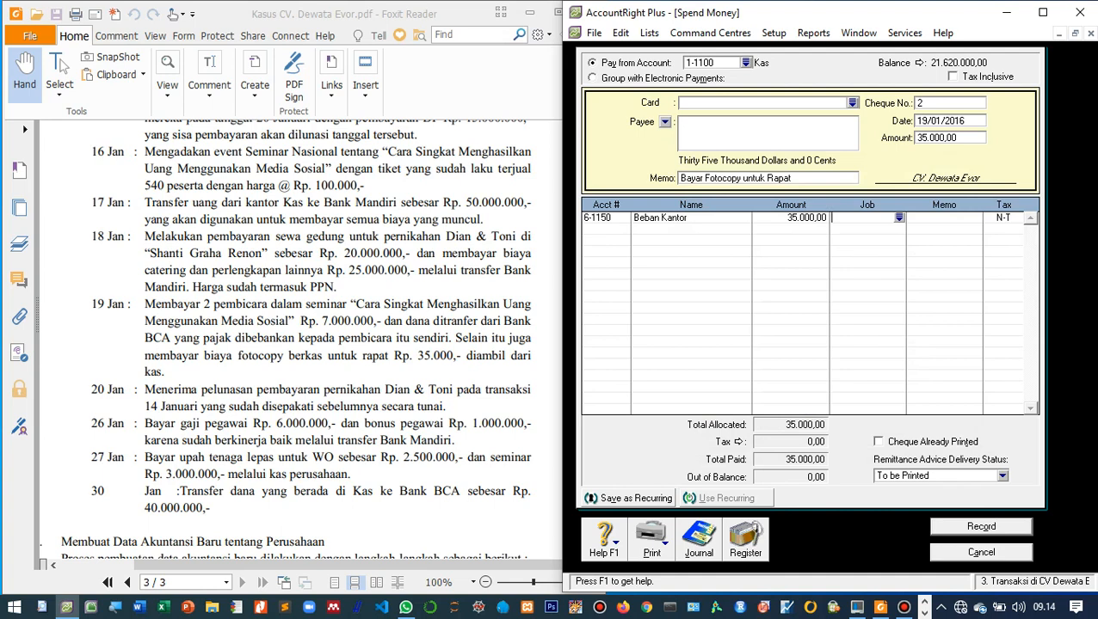
key("Tab")
key("Tab")
key("Return")
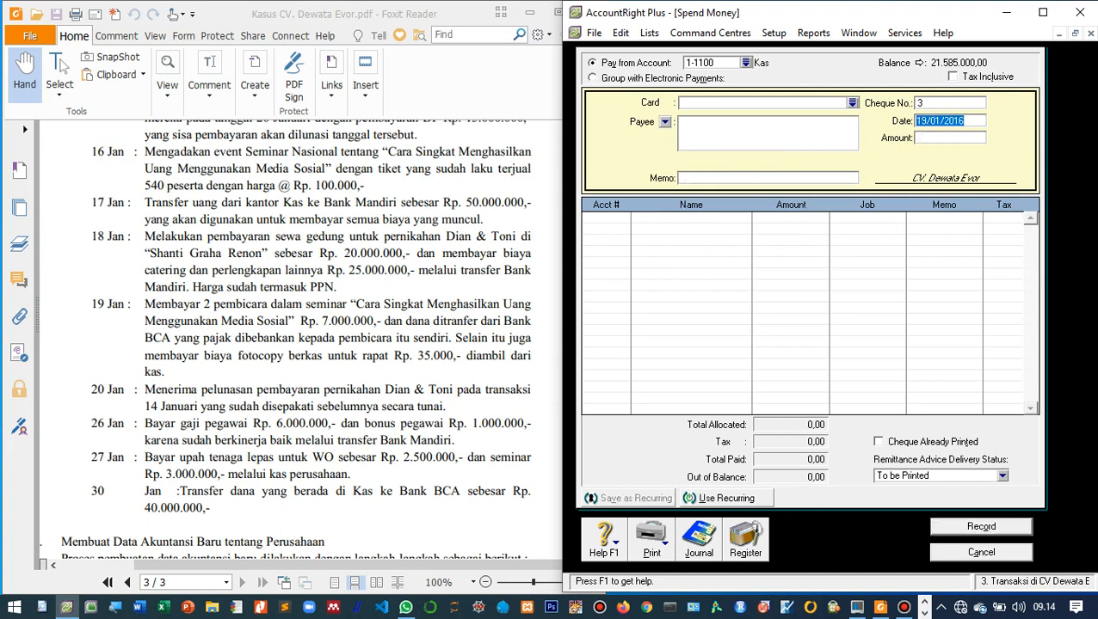
Close the payment entry form and widen the case PDF window to read the 20 Jan transaction.
scroll(295, 343, "down", 2)
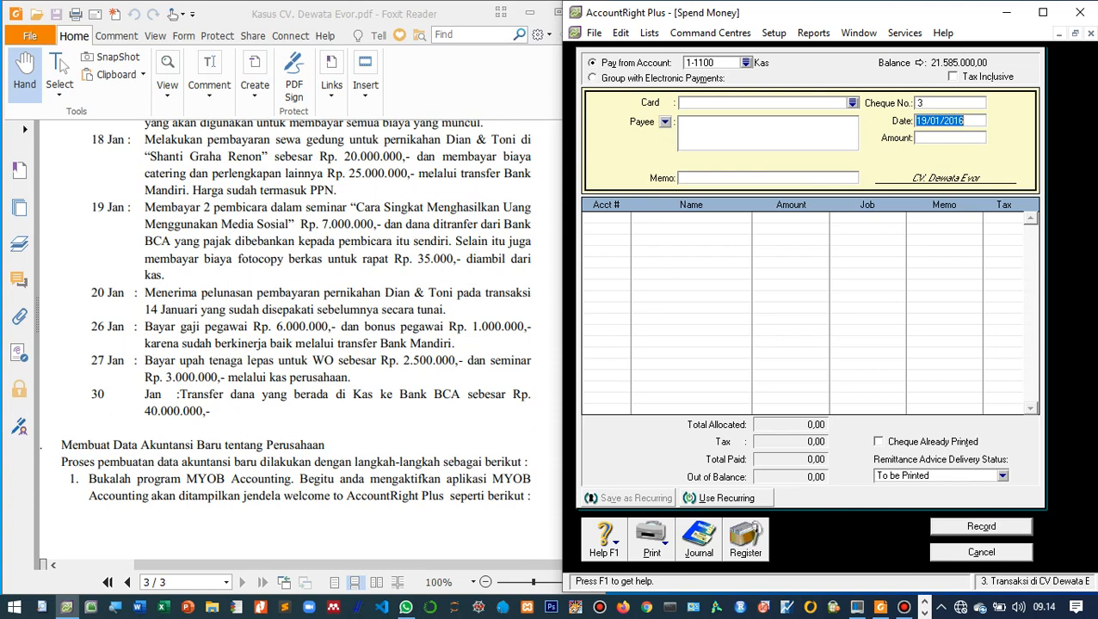
key("Escape")
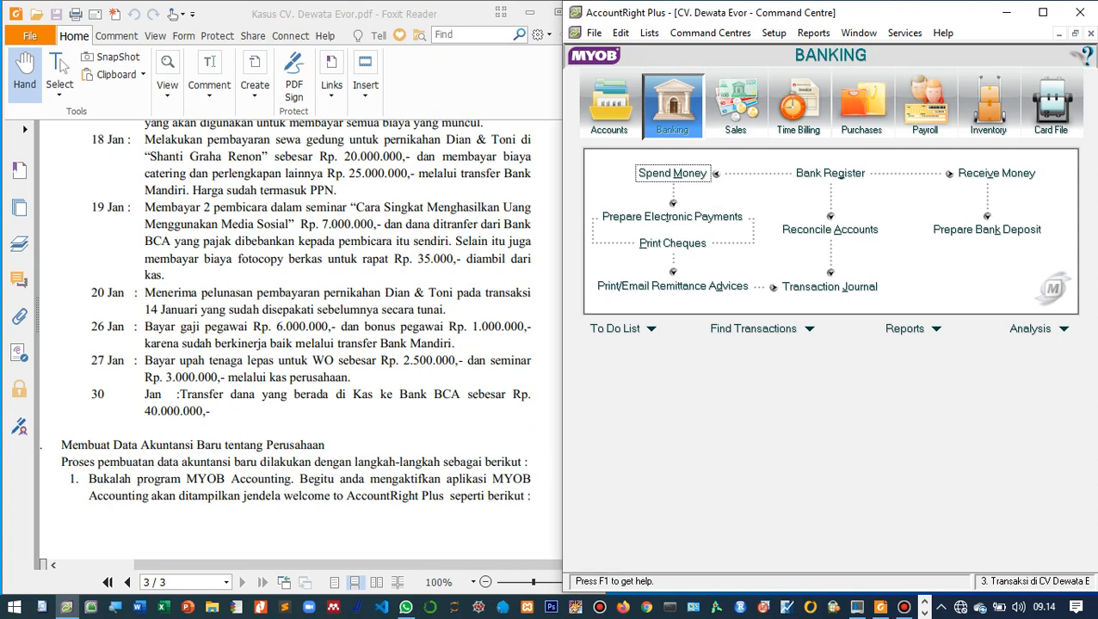
key("alt+Tab")
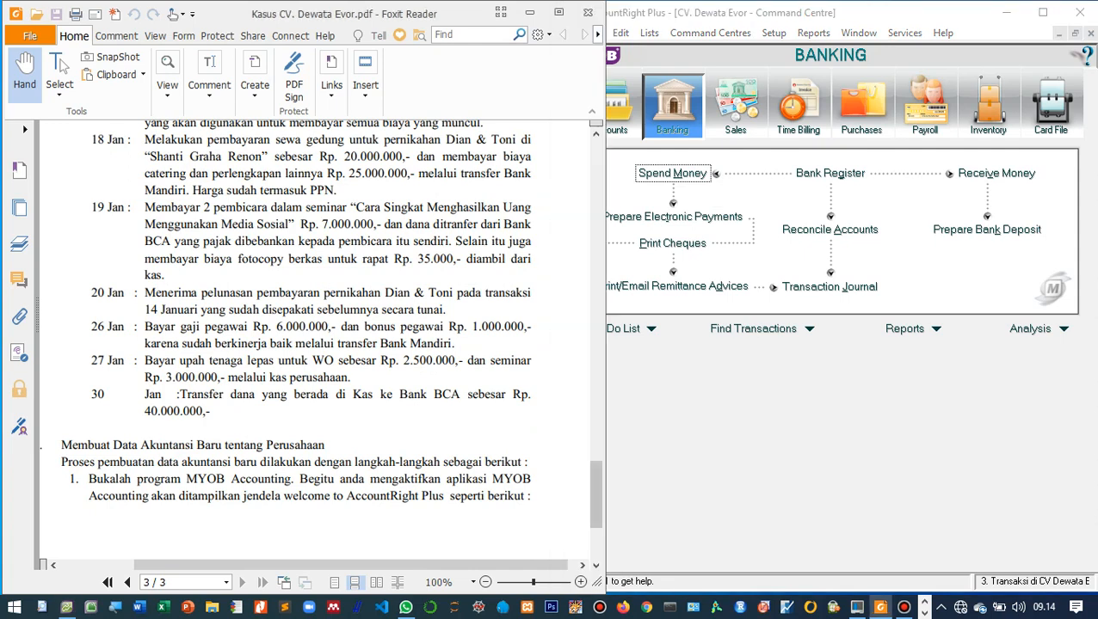
left_click_drag(605, 425, 650, 433)
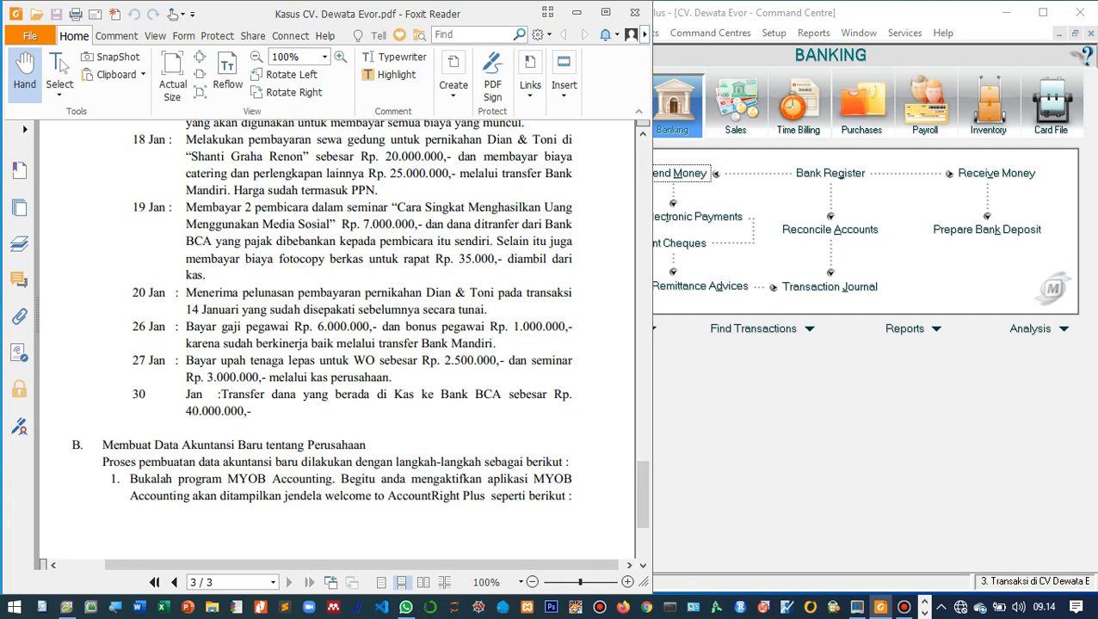
Start a sales payment receipt in AccountRight Plus and choose the wedding couple from the 14 January transaction as the customer.
left_click(833, 378)
left_click(736, 106)
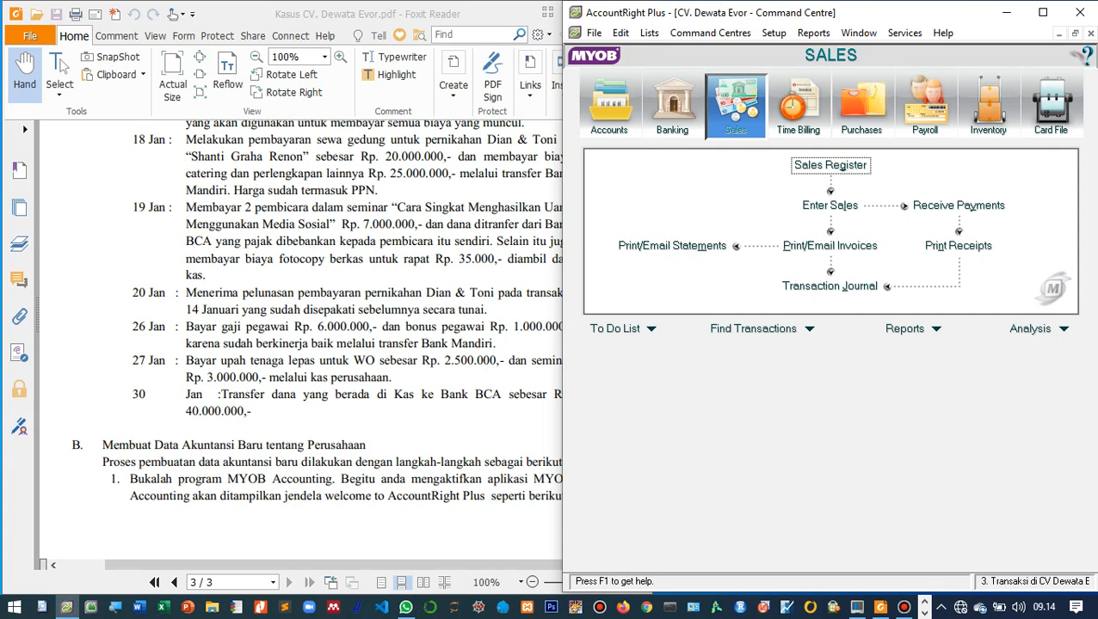
left_click(959, 205)
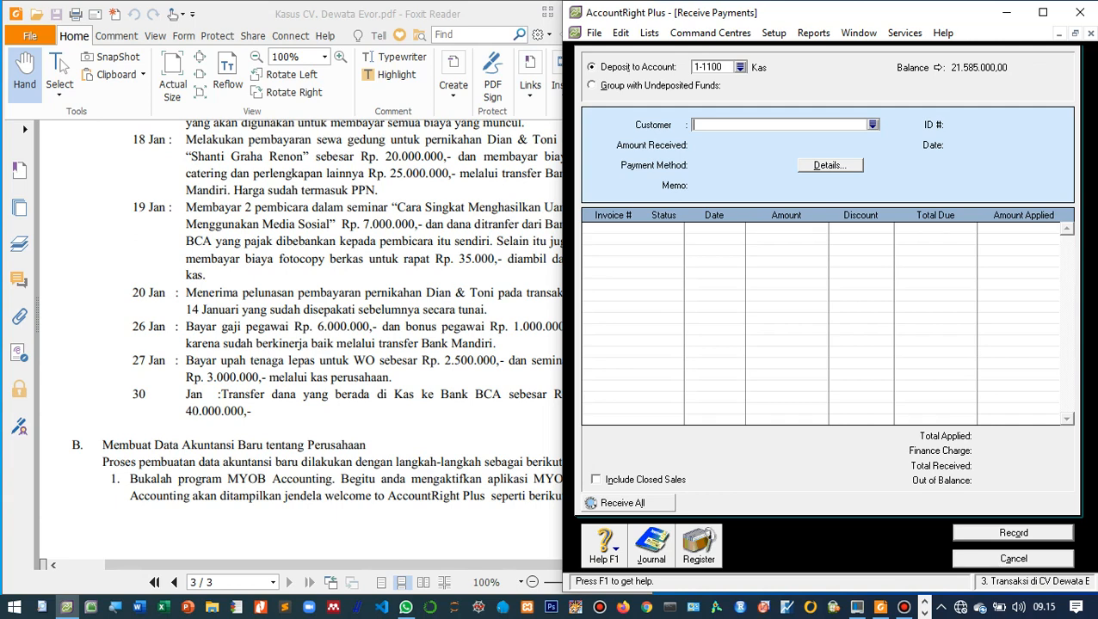
key("Tab")
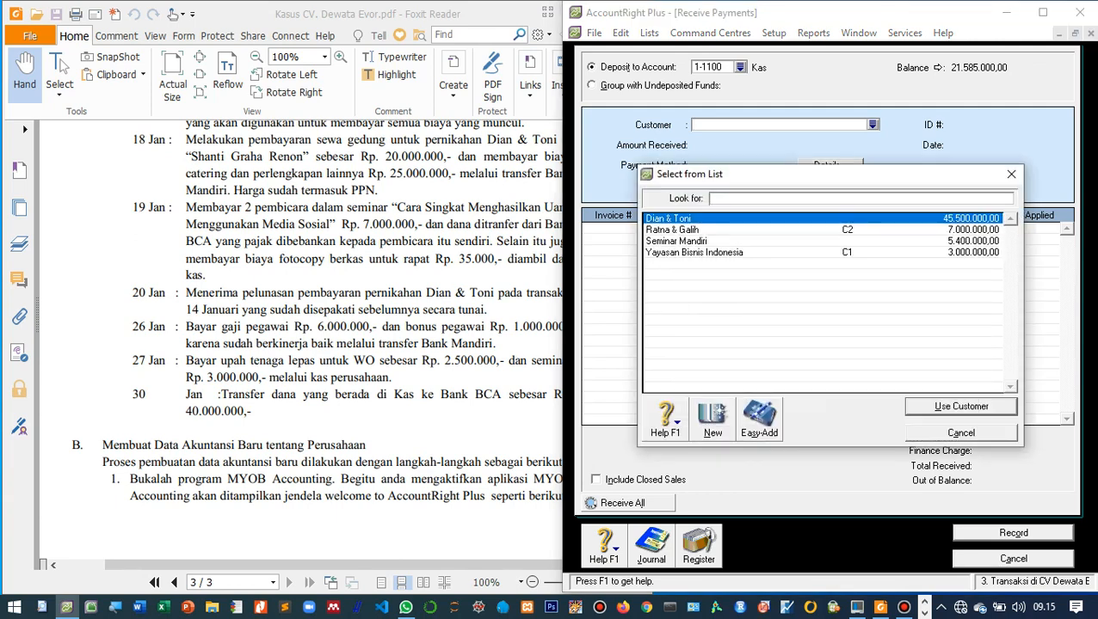
key("Return")
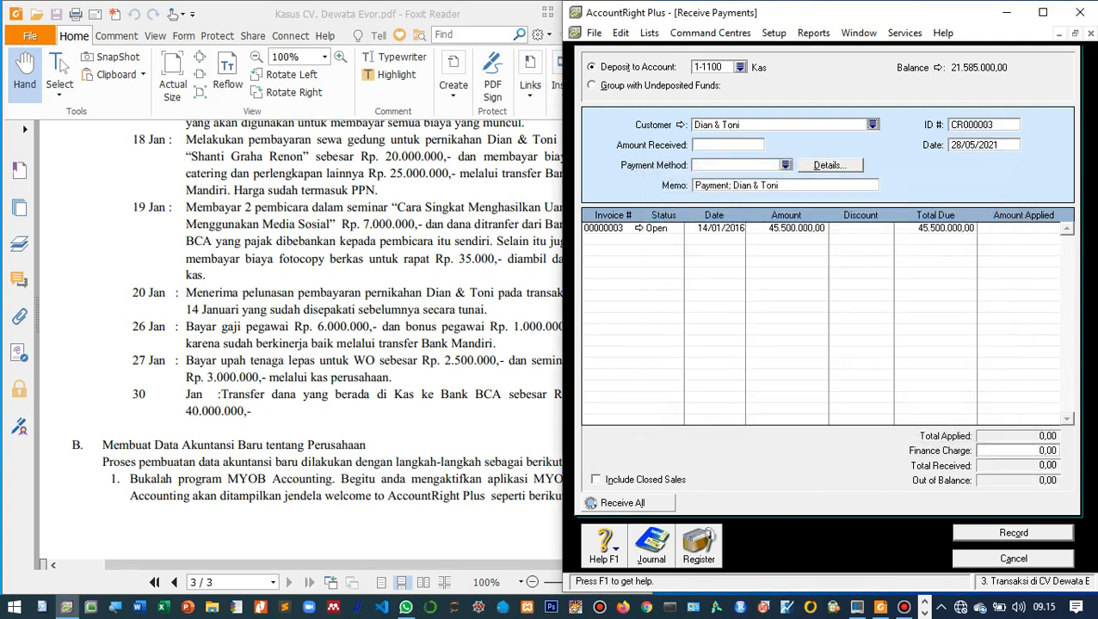
Set the date of the wedding customer's payment receipt to 20/01/2016.
double_click(974, 145)
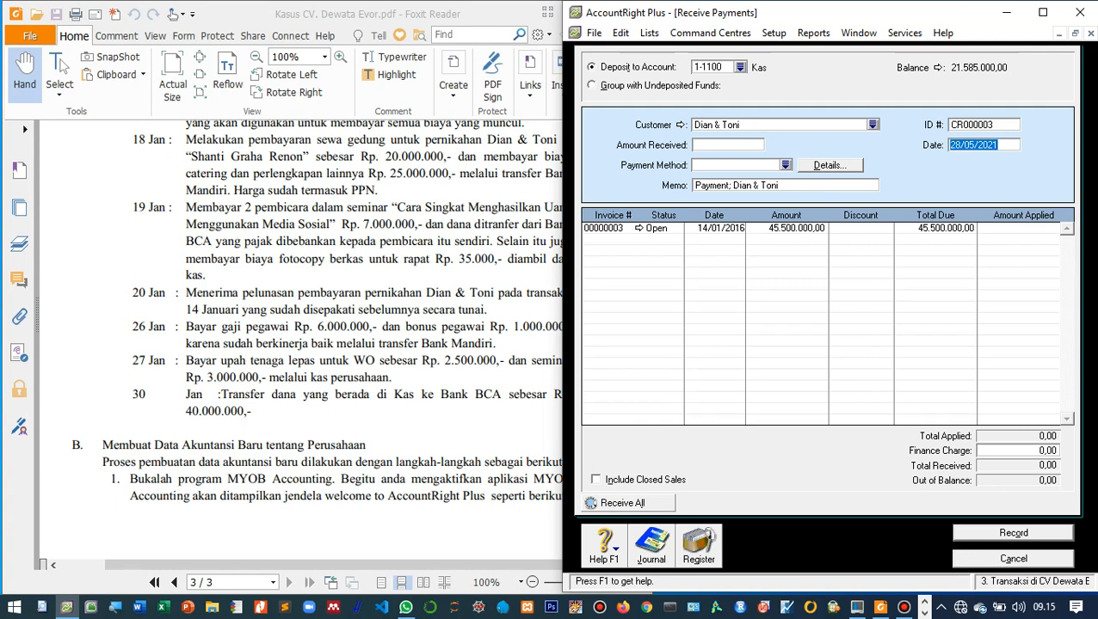
type("20/01/2016")
key("Tab")
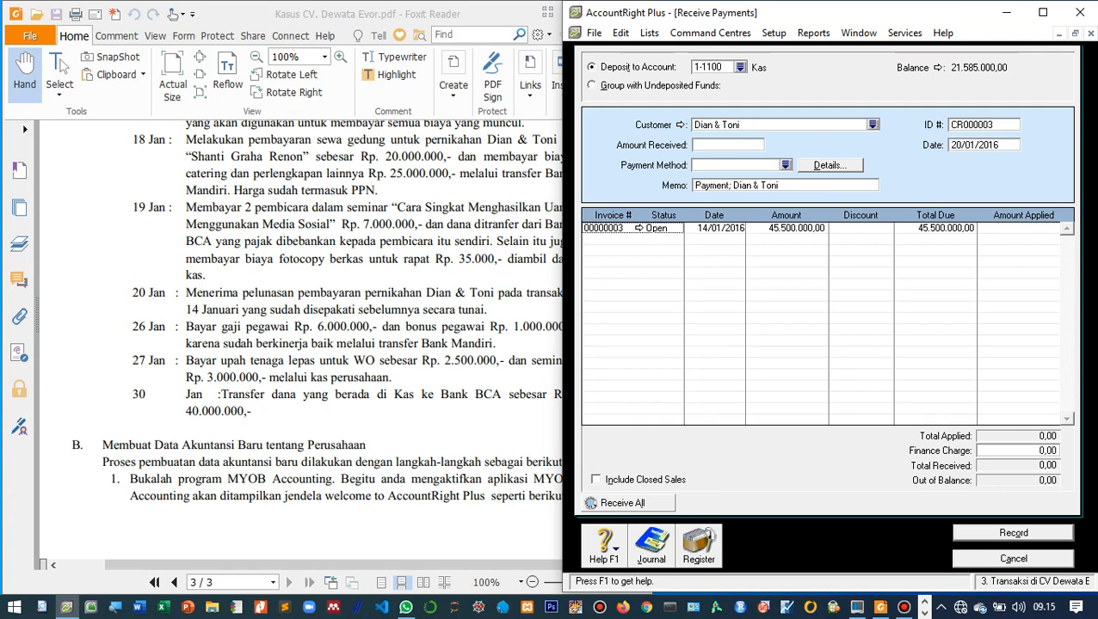
Check the 20 Jan entry in the case PDF and open the wedding customer's 14/01/2016 invoice to examine its charges and payments.
left_click(726, 146)
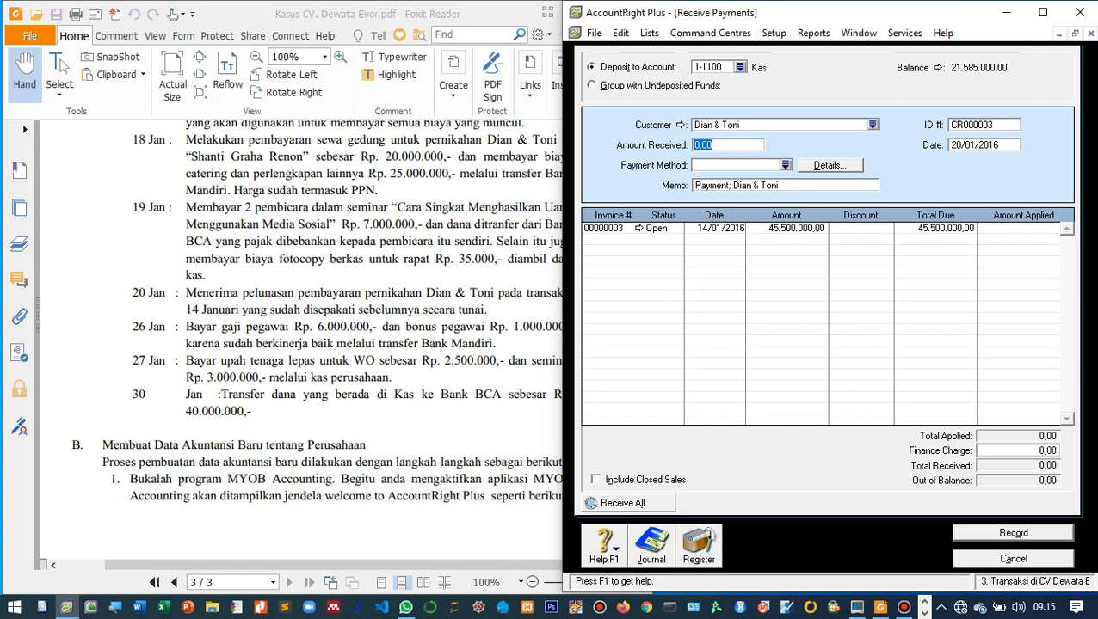
key("alt+Tab")
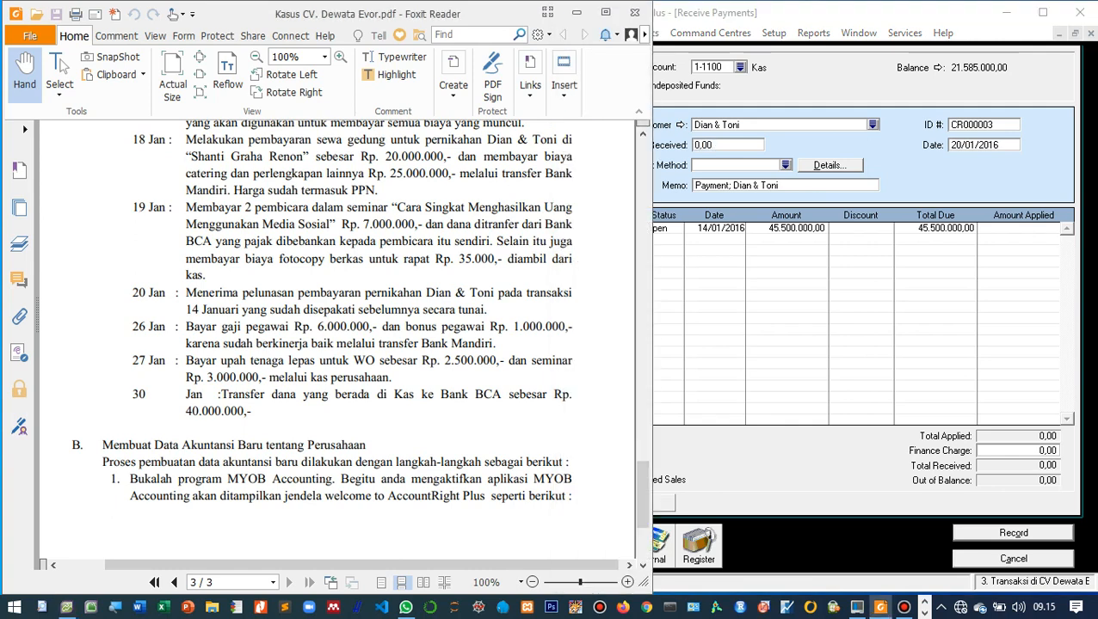
key("alt+Tab")
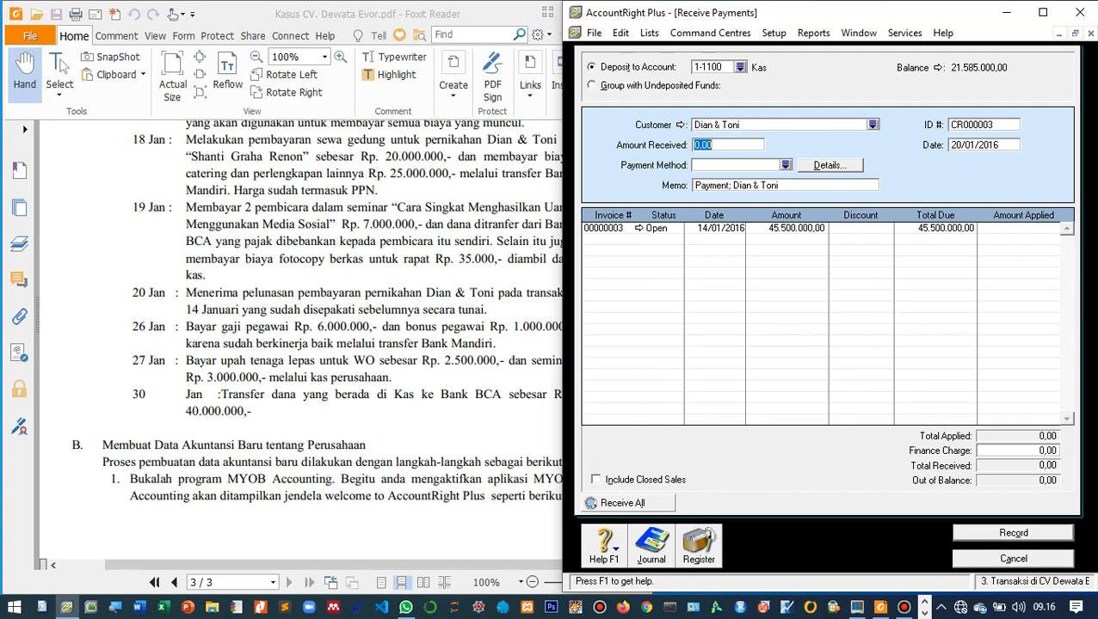
left_click(639, 228)
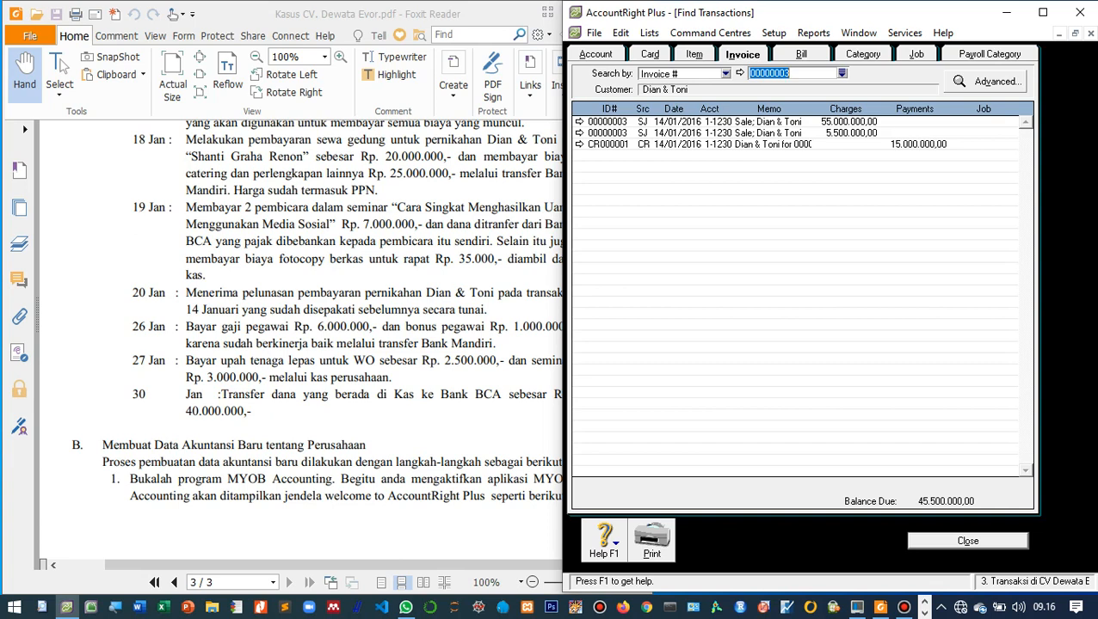
left_click(580, 122)
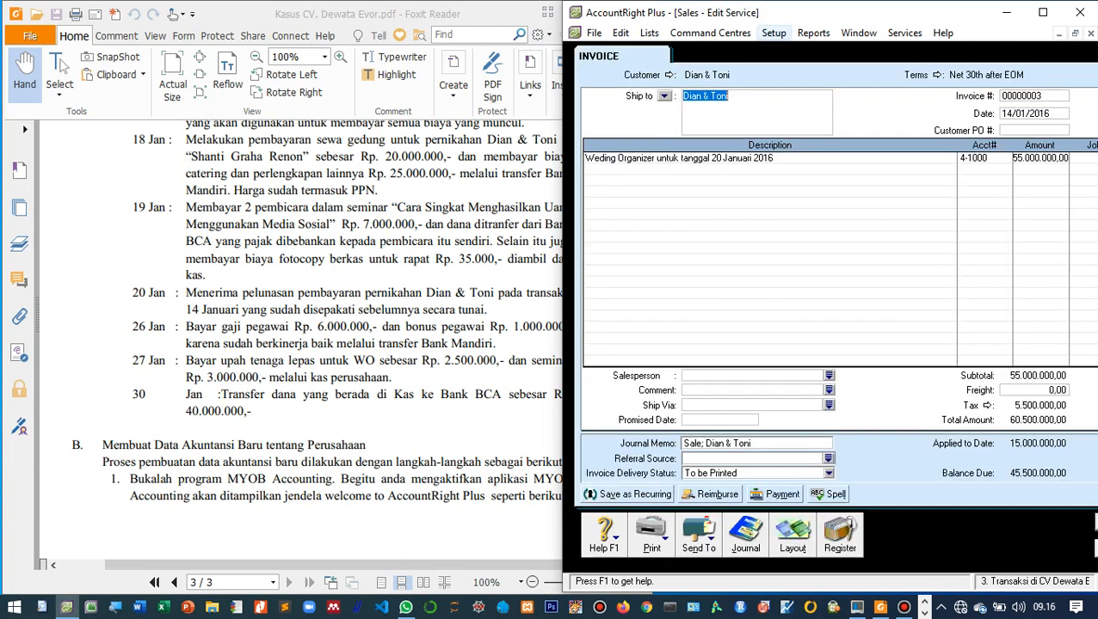
Maximize the AccountRight window and close the wedding customer's invoice to return to the payment receipt.
left_click(1043, 12)
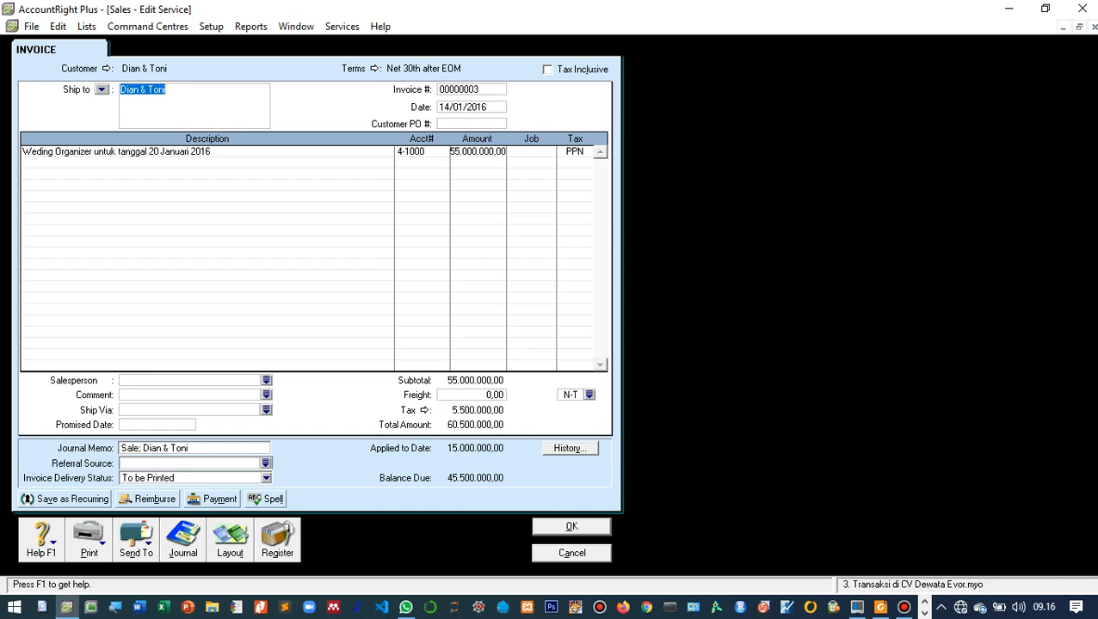
key("Escape")
key("Escape")
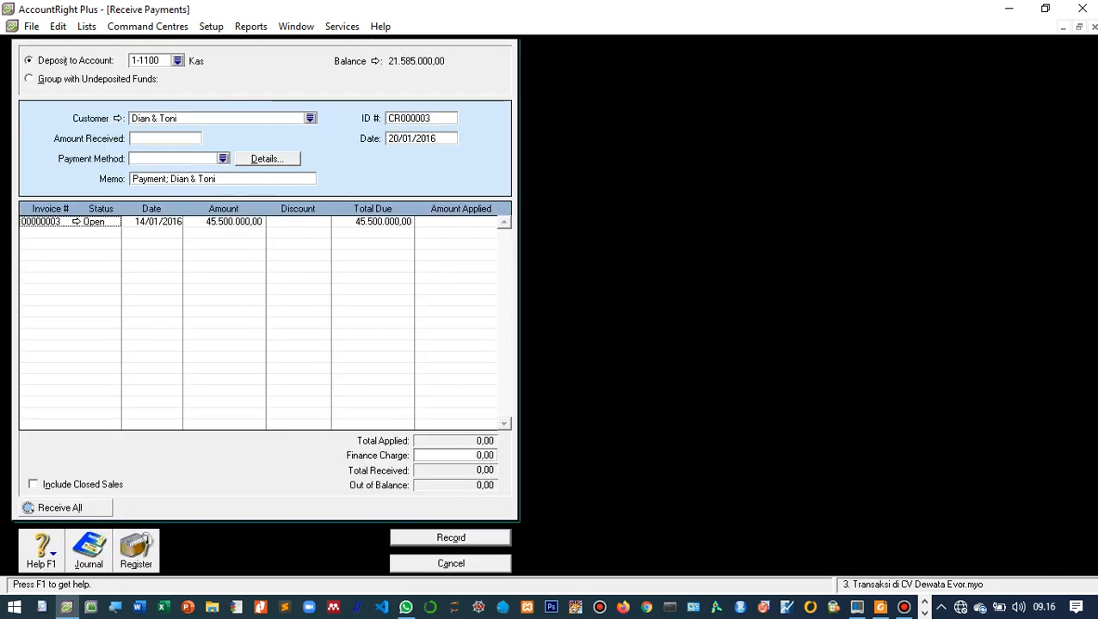
Assign the WO (Wedding Organizer) job to the service line of the wedding customer's 14/01/2016 invoice and save it.
left_click(77, 222)
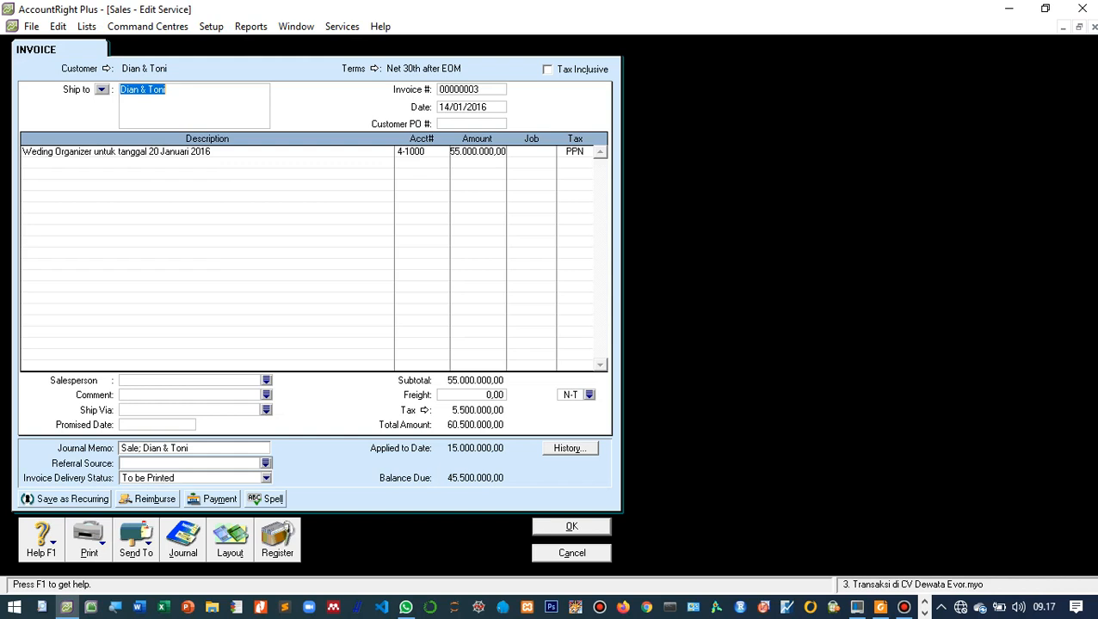
left_click(526, 152)
left_click(549, 151)
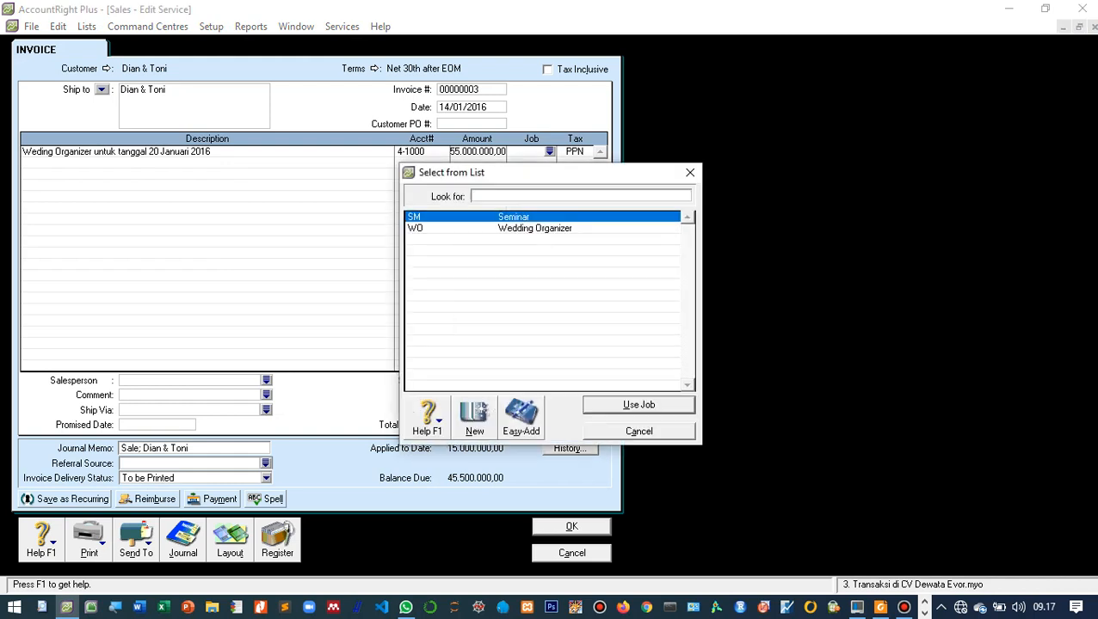
type("WO")
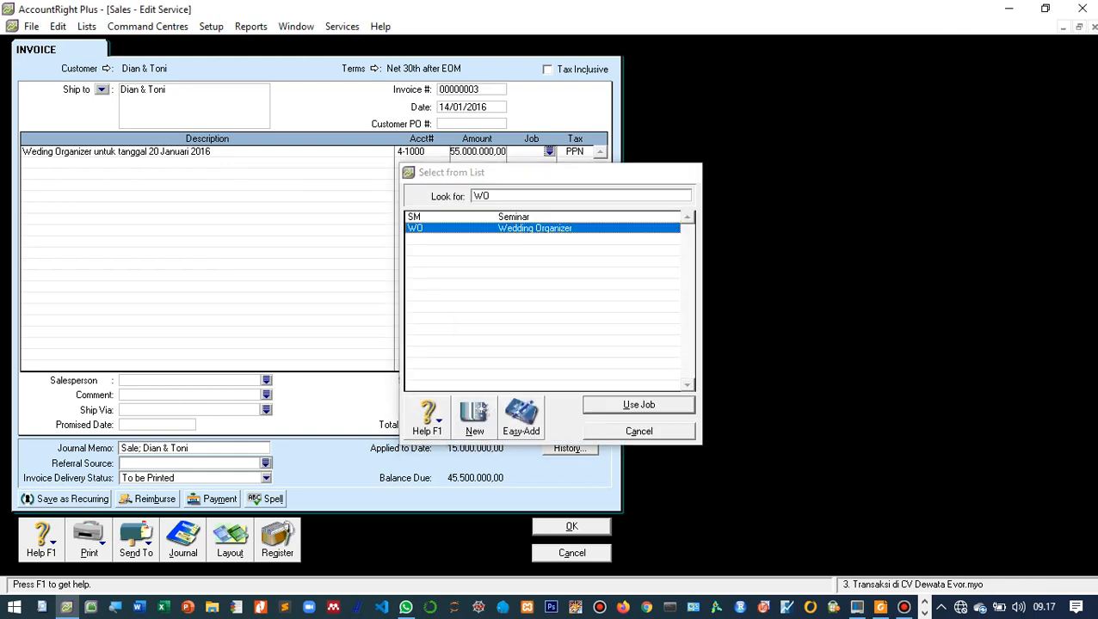
key("Return")
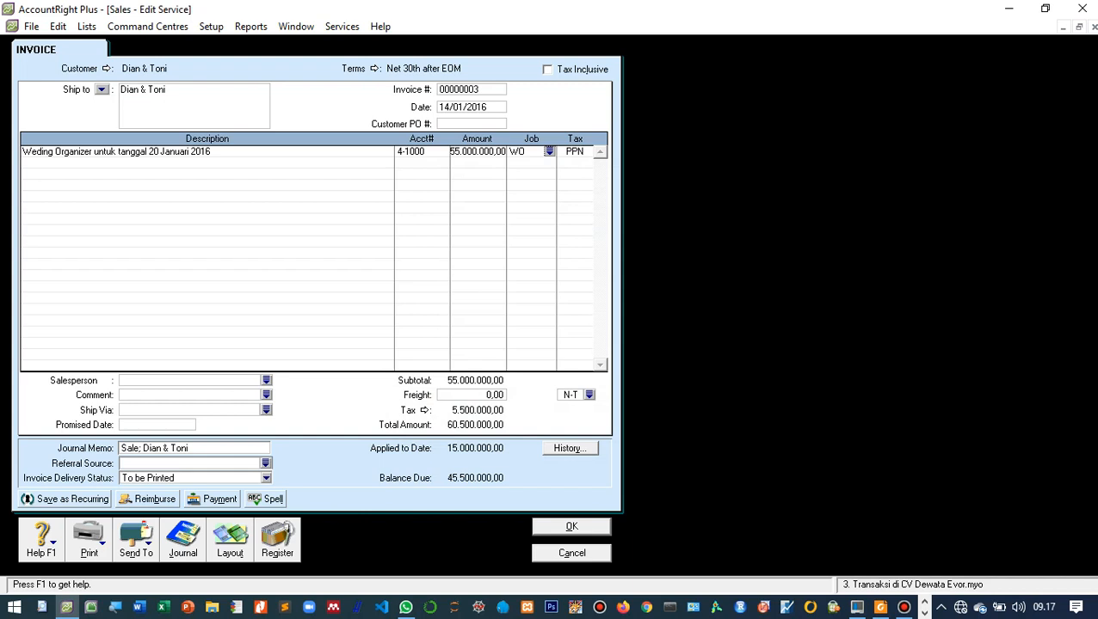
left_click(571, 527)
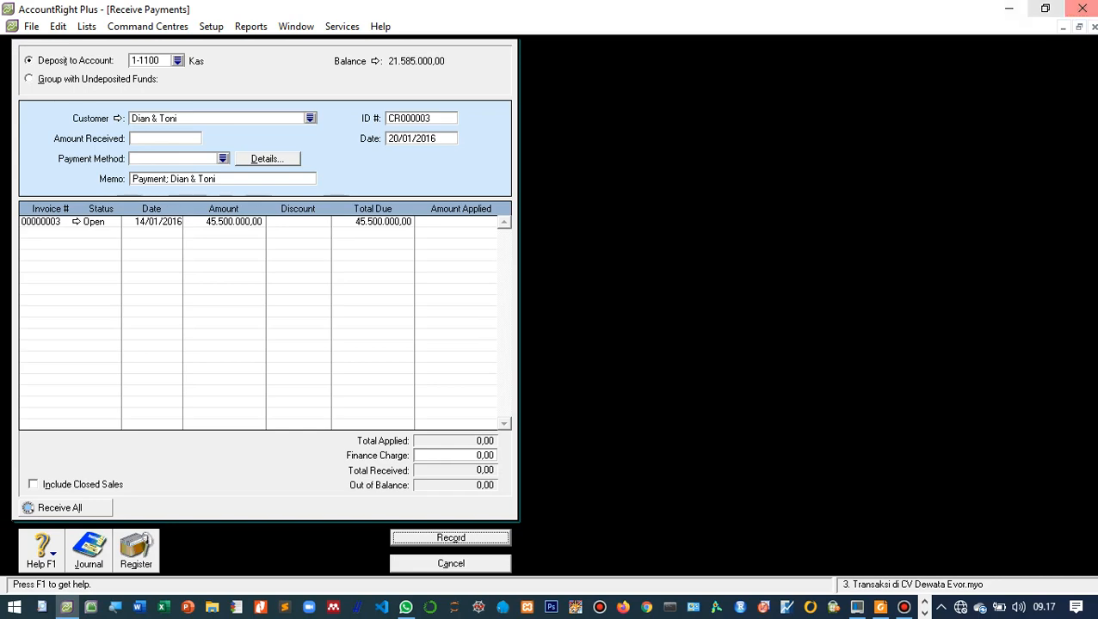
Check the 20 Jan entry in the case PDF and set the receipt's amount received to 45.500.000.
left_click(1044, 8)
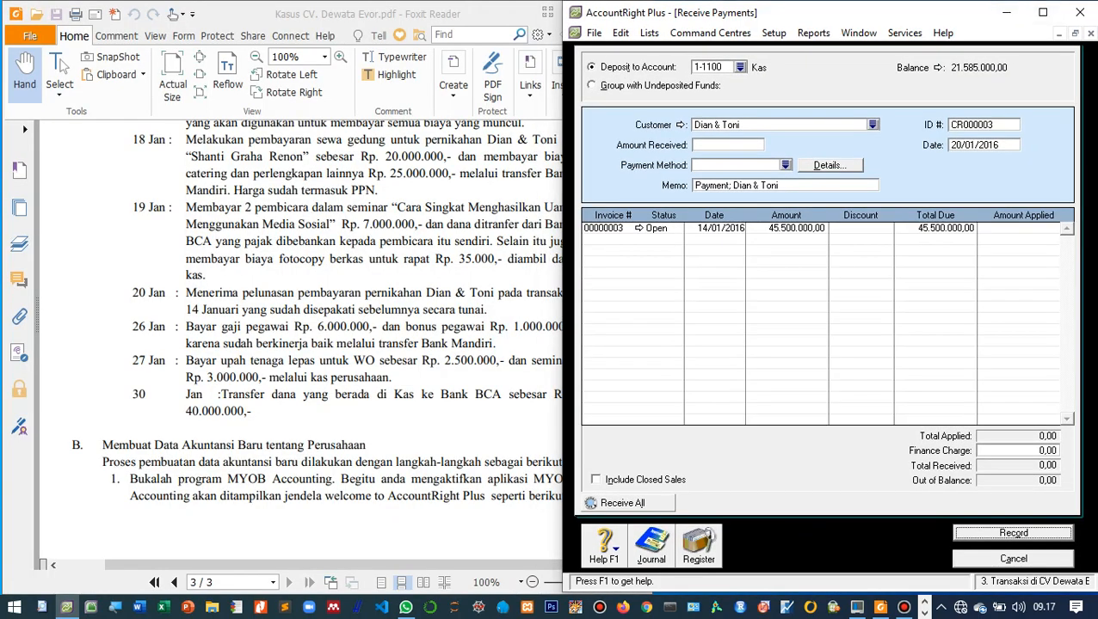
key("alt+Tab")
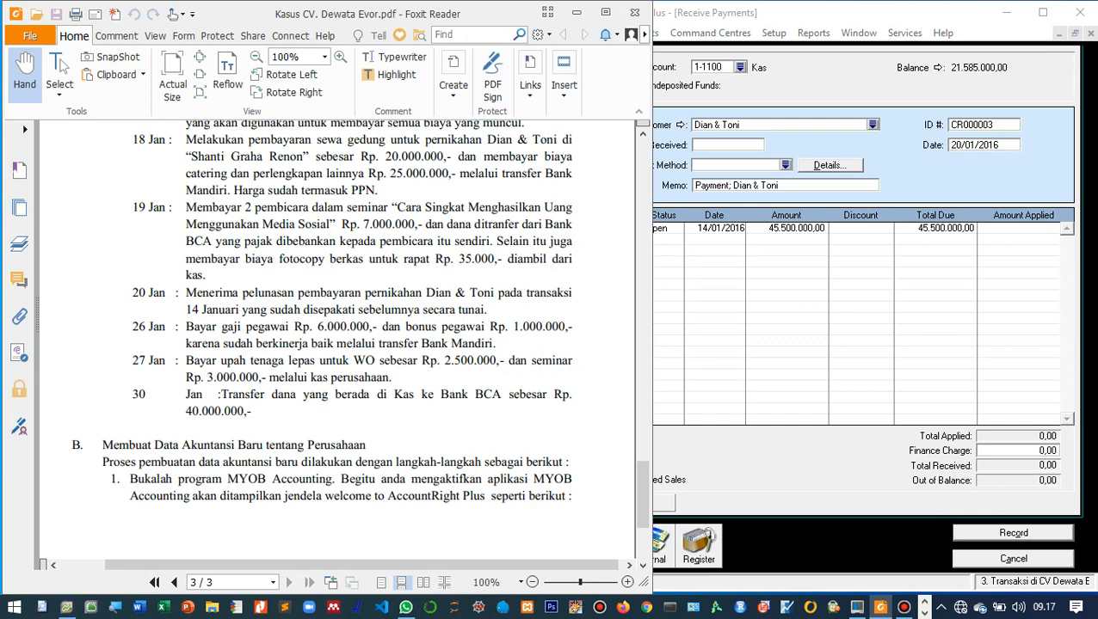
left_click(1043, 12)
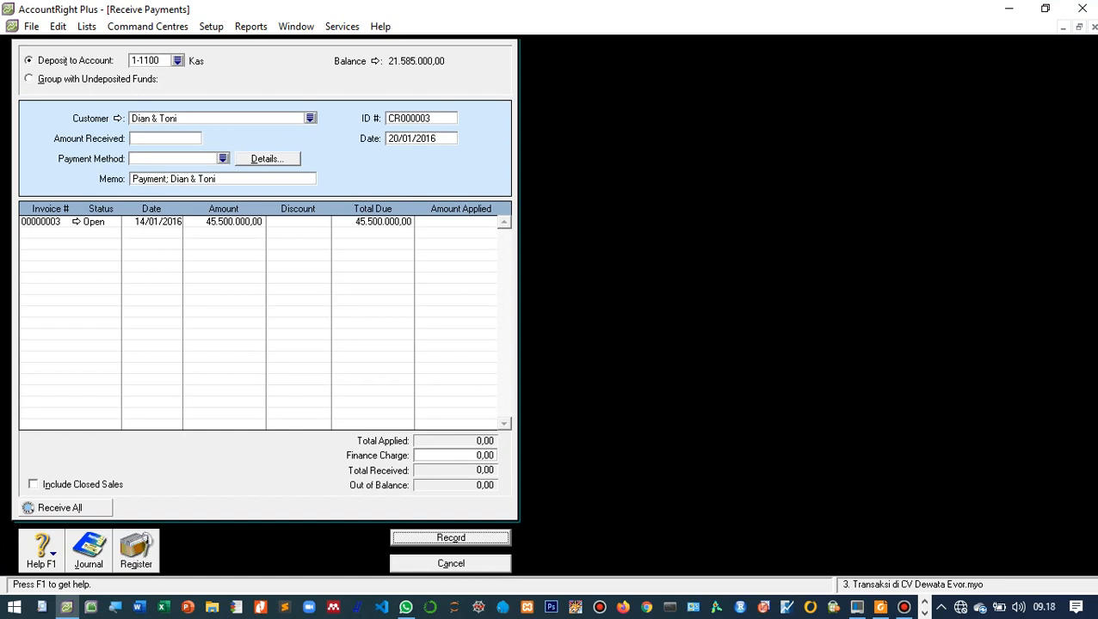
left_click(165, 139)
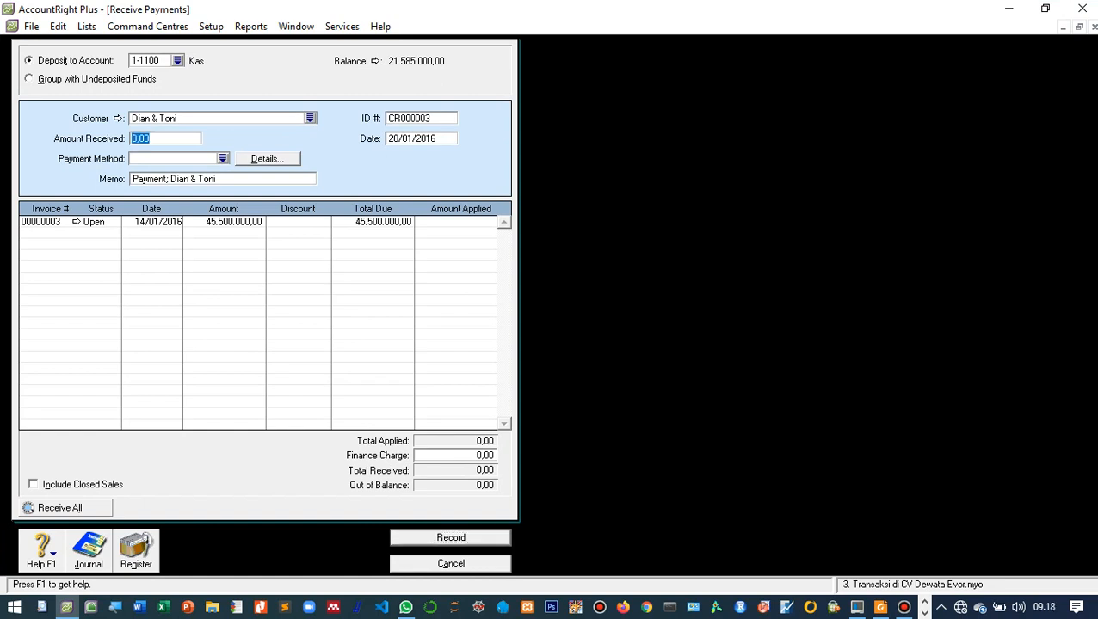
type("45.")
type("5")
type("00.000")
key("Tab")
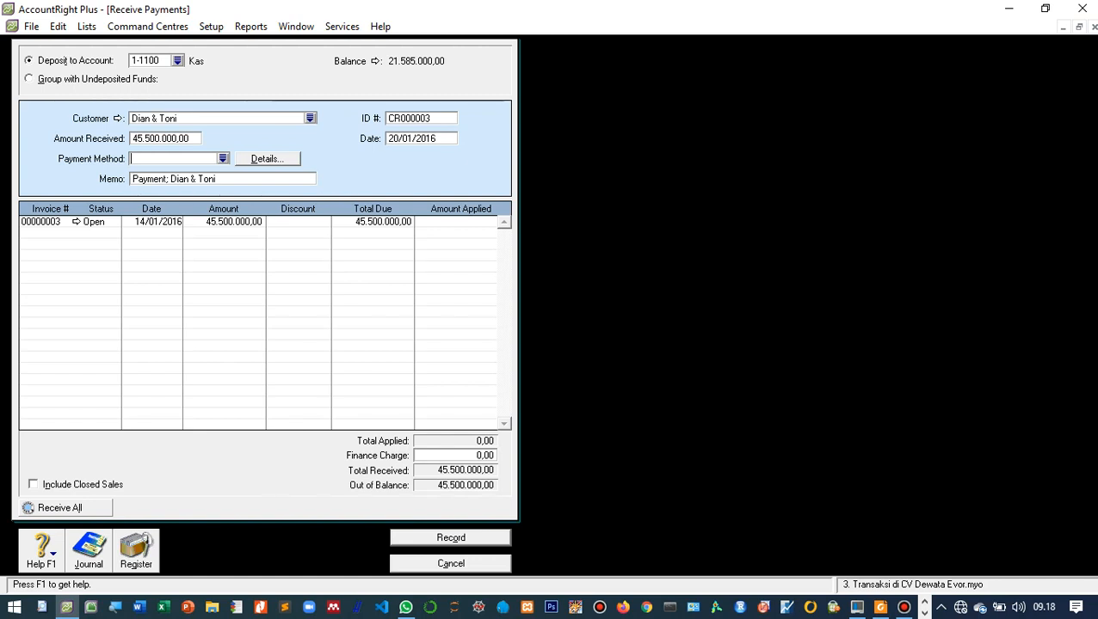
Apply the full 45.500.000 to the 14/01/2016 invoice and record the wedding customer's payment receipt.
left_click(468, 222)
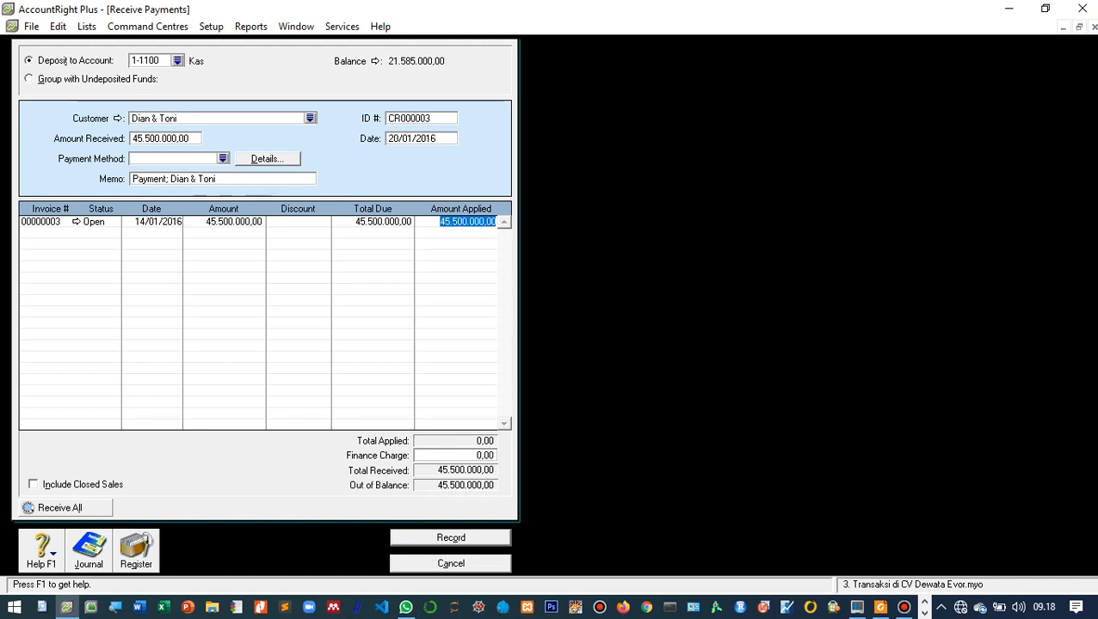
left_click(444, 222)
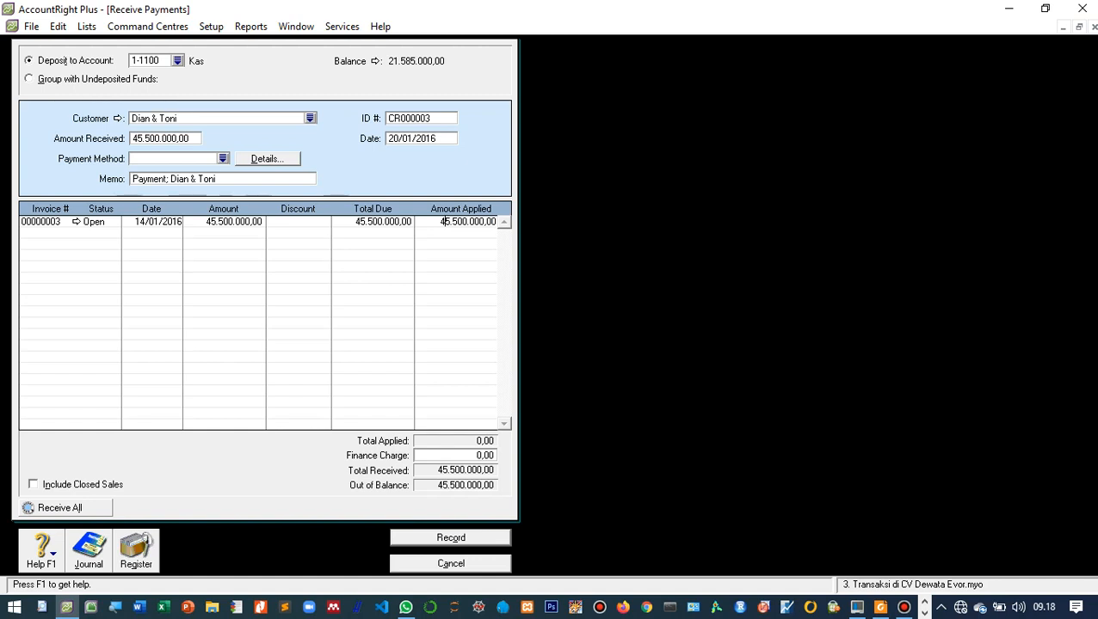
key("Tab")
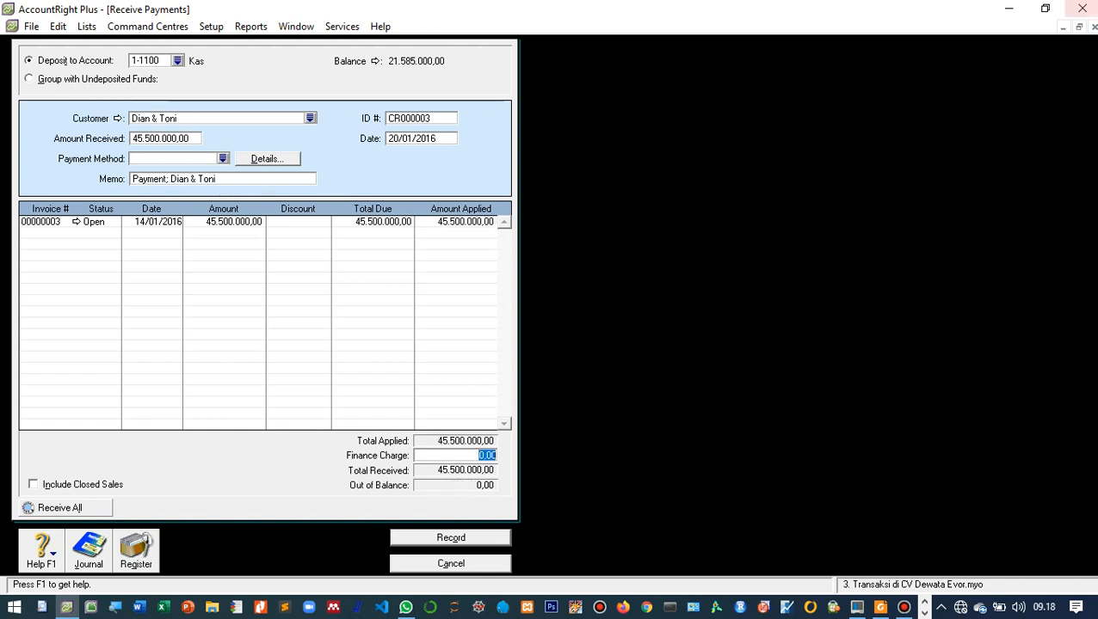
left_click(1044, 9)
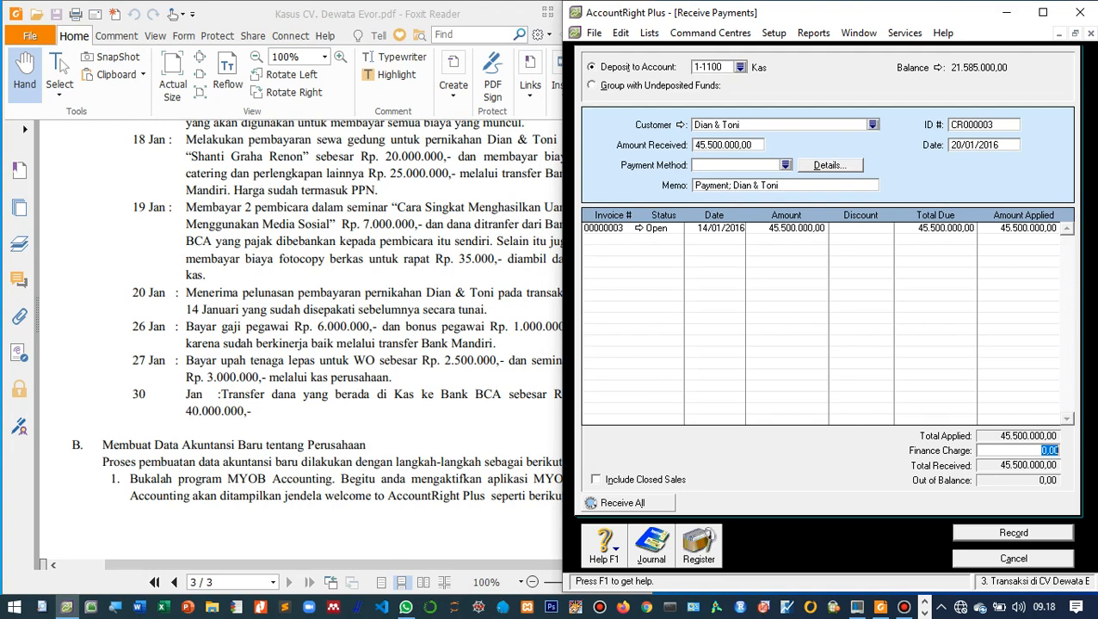
key("Tab")
key("Return")
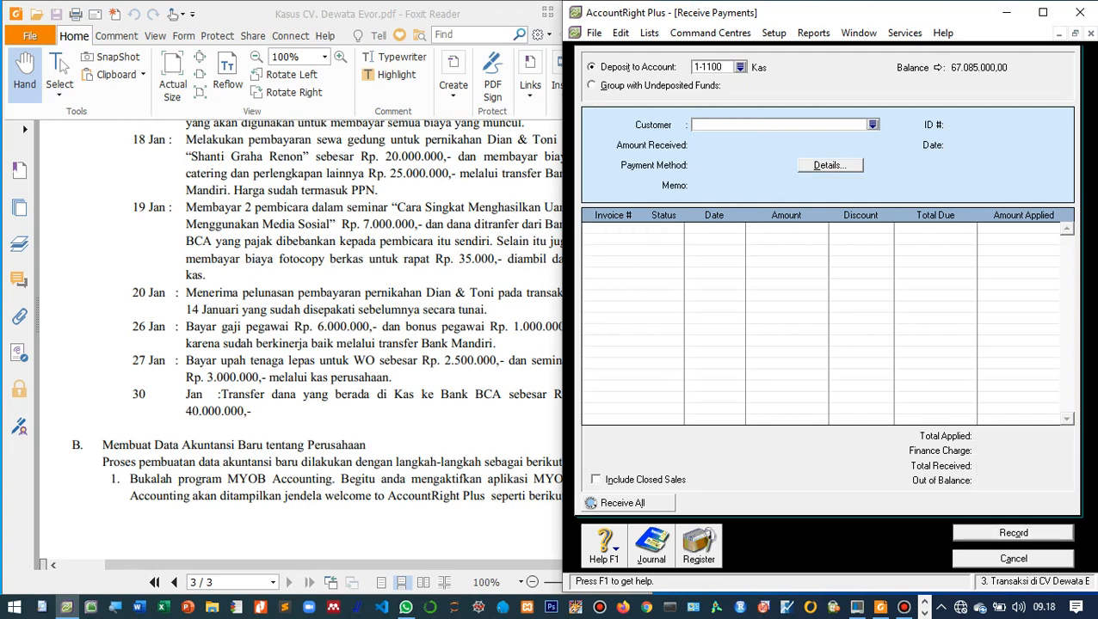
Close the customer receipt form and read the 26 Jan salary and bonus transaction in the case PDF.
key("alt+Tab")
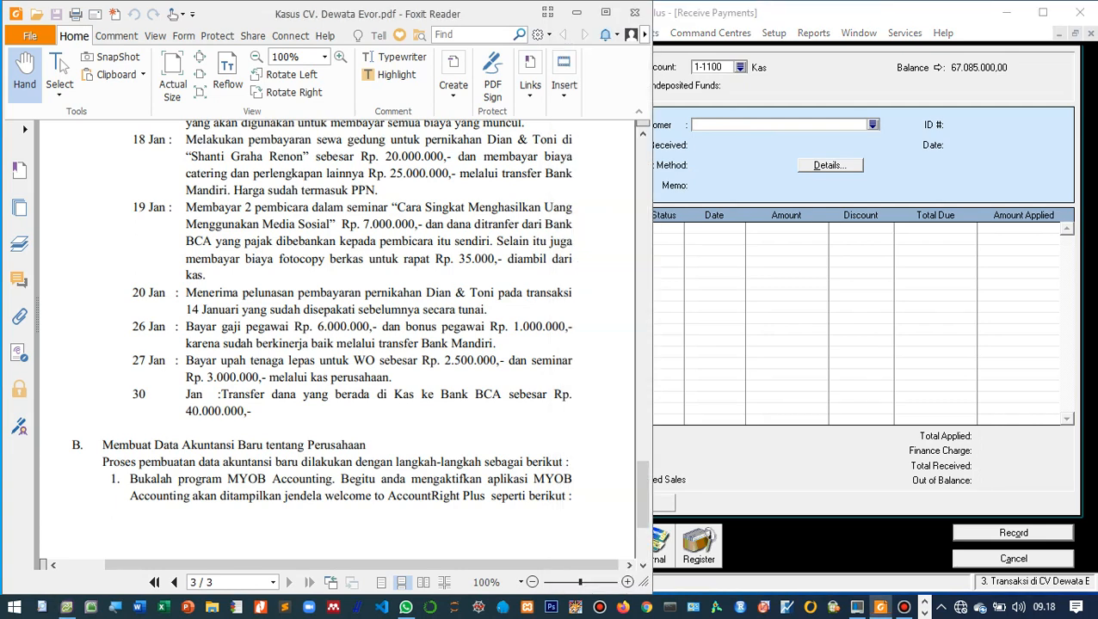
key("alt+Tab")
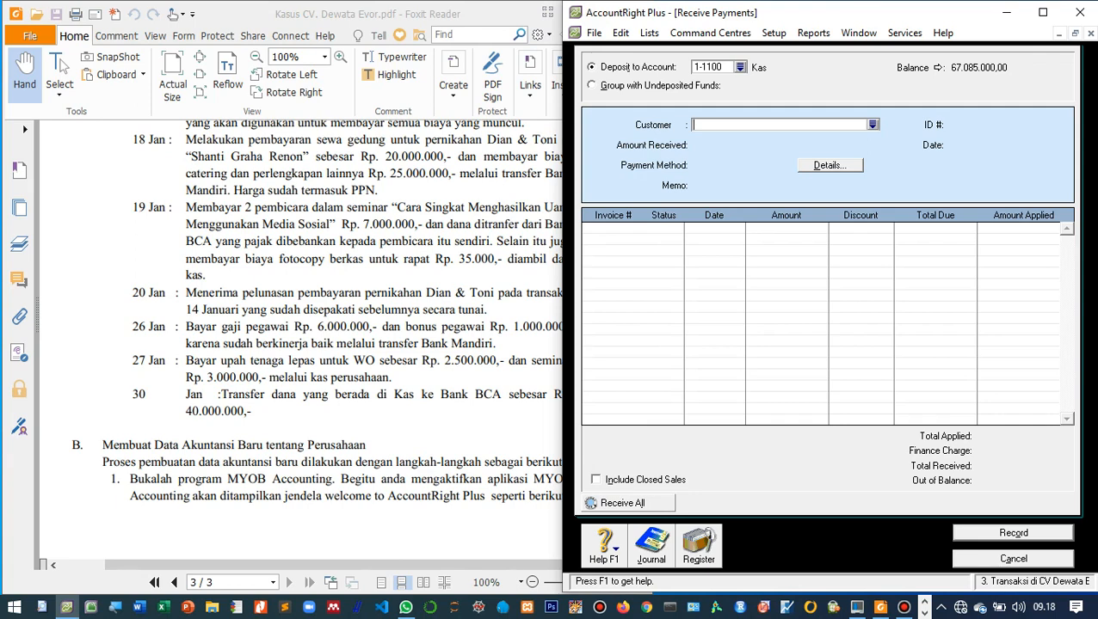
key("Escape")
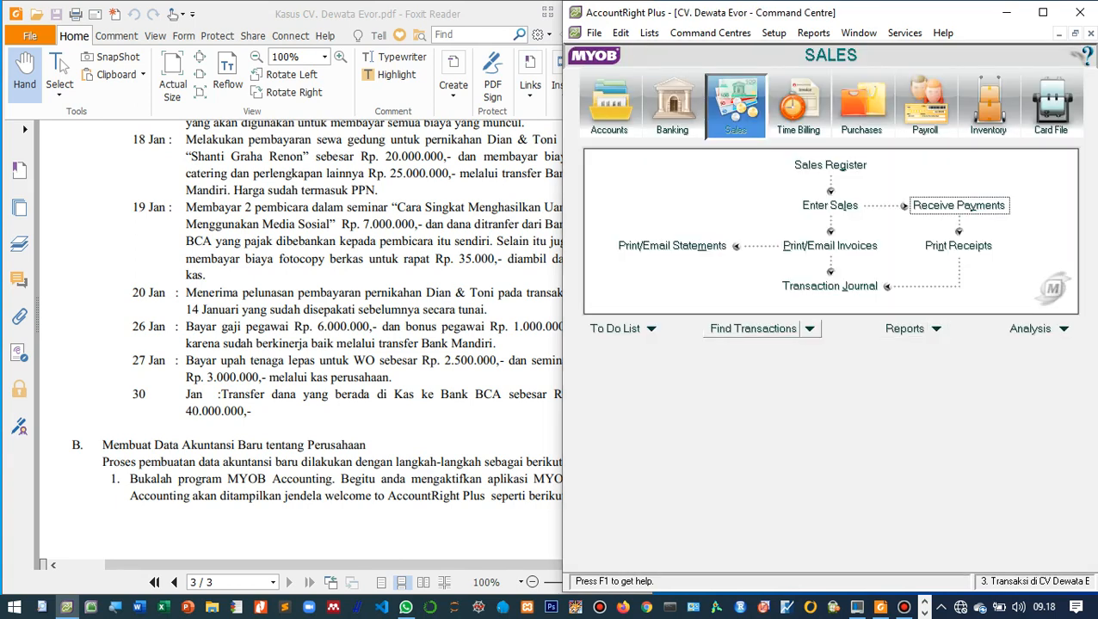
key("alt+Tab")
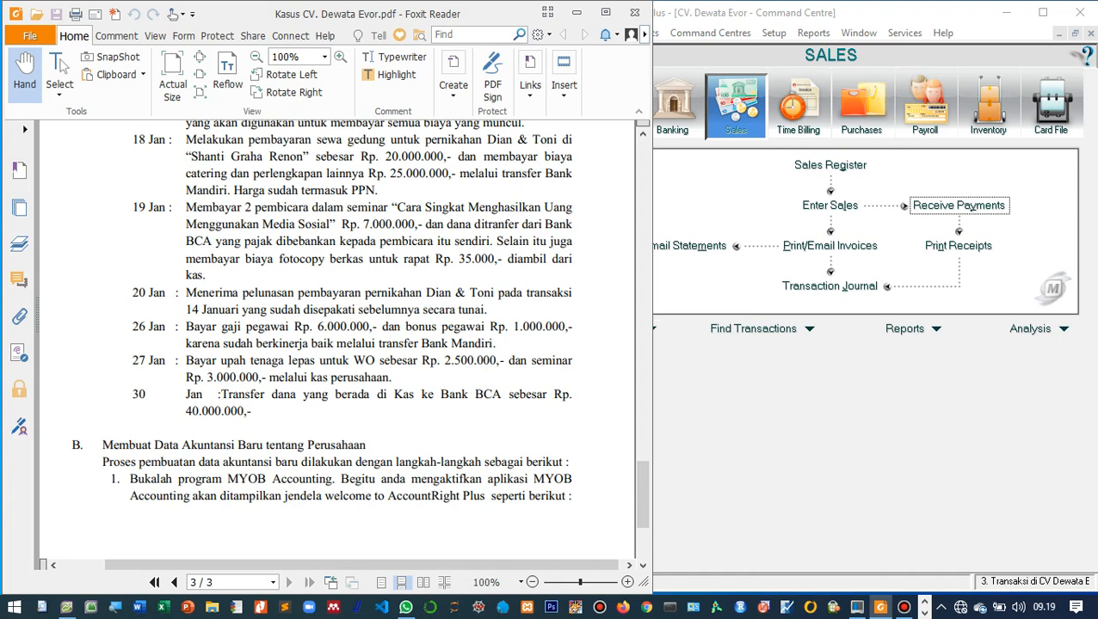
key("alt+Tab")
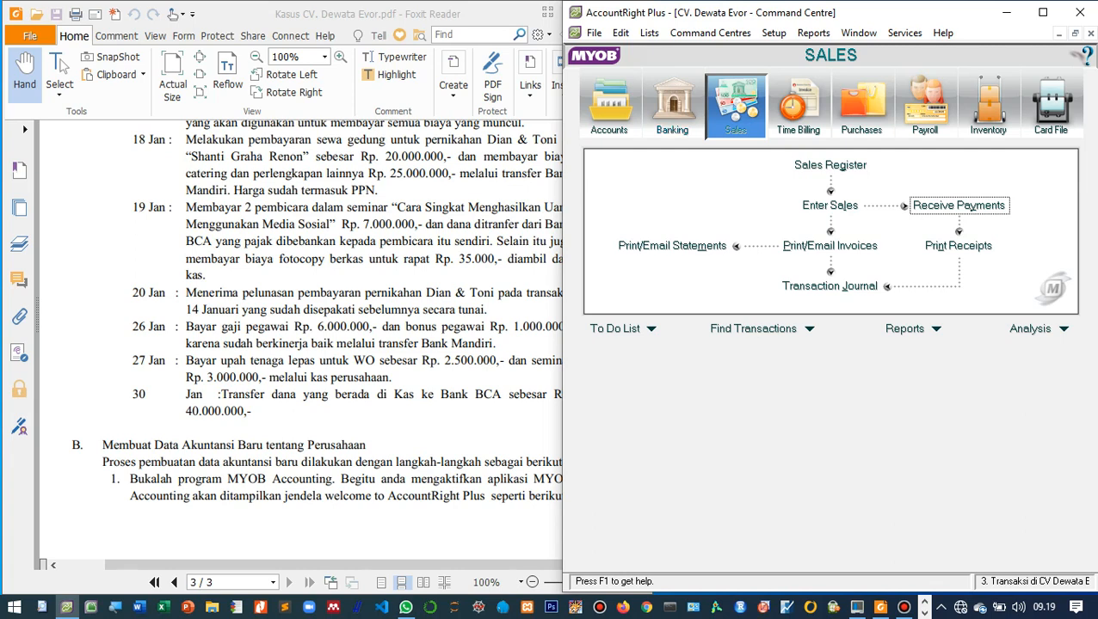
key("alt+Tab")
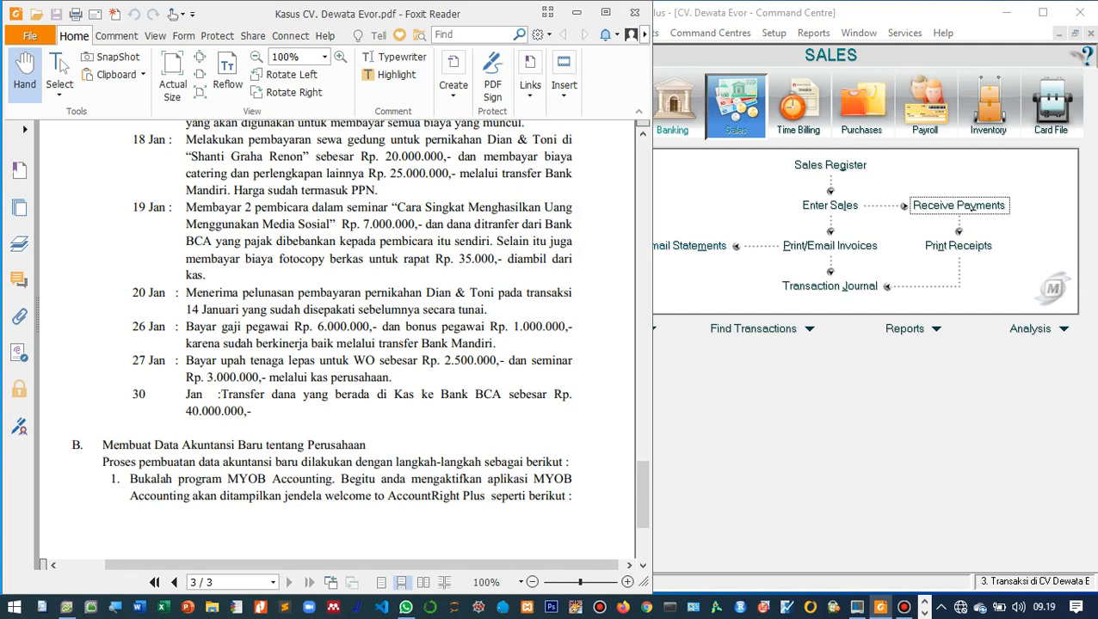
Start a Spend Money entry in AccountRight Plus and pay it from account 1-1220 Bank Mandiri, as the 26 Jan transaction requires.
key("alt+Tab")
left_click(610, 107)
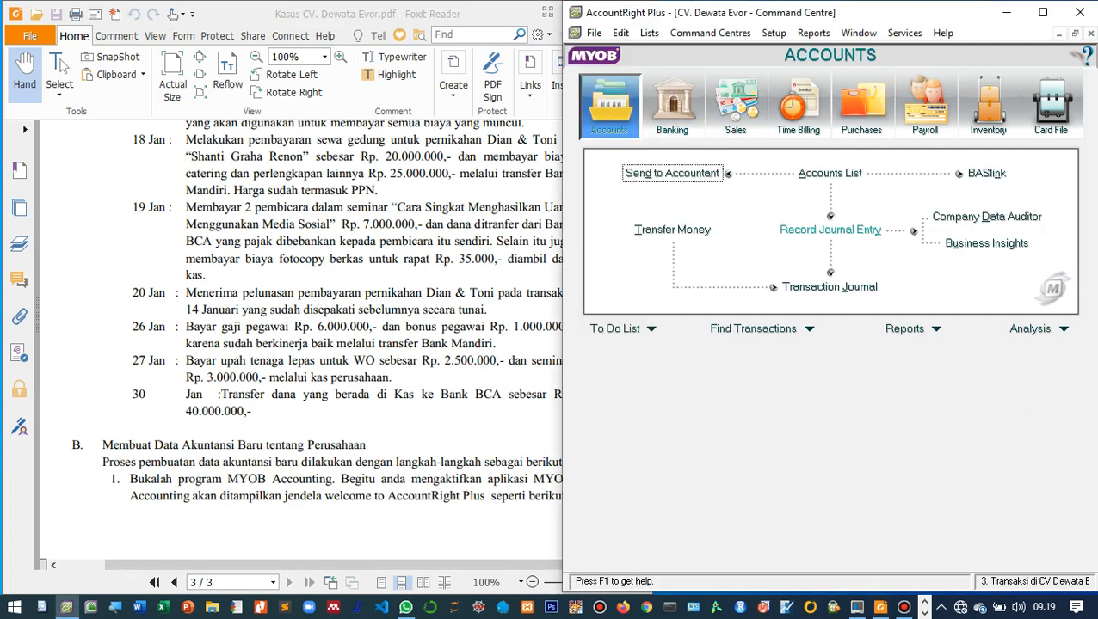
left_click(672, 105)
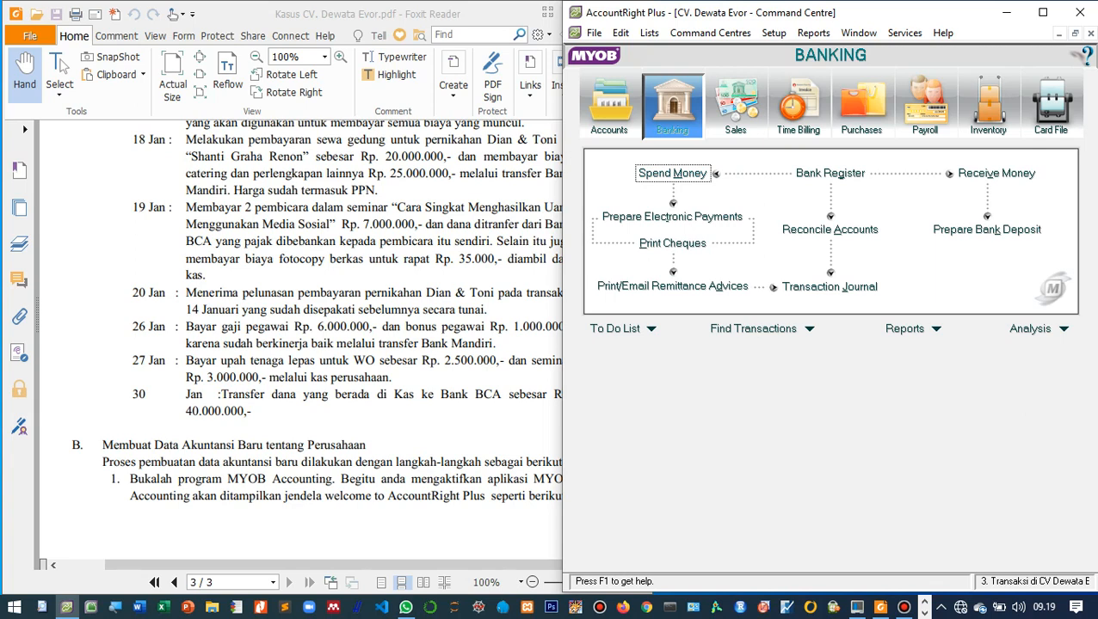
key("Return")
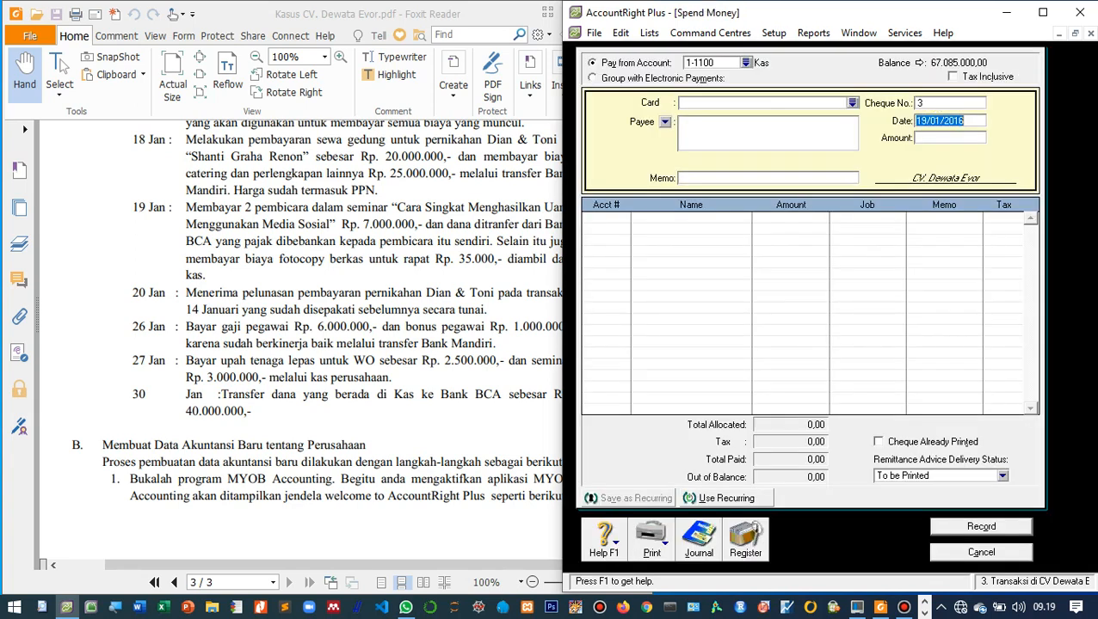
key("alt+Tab")
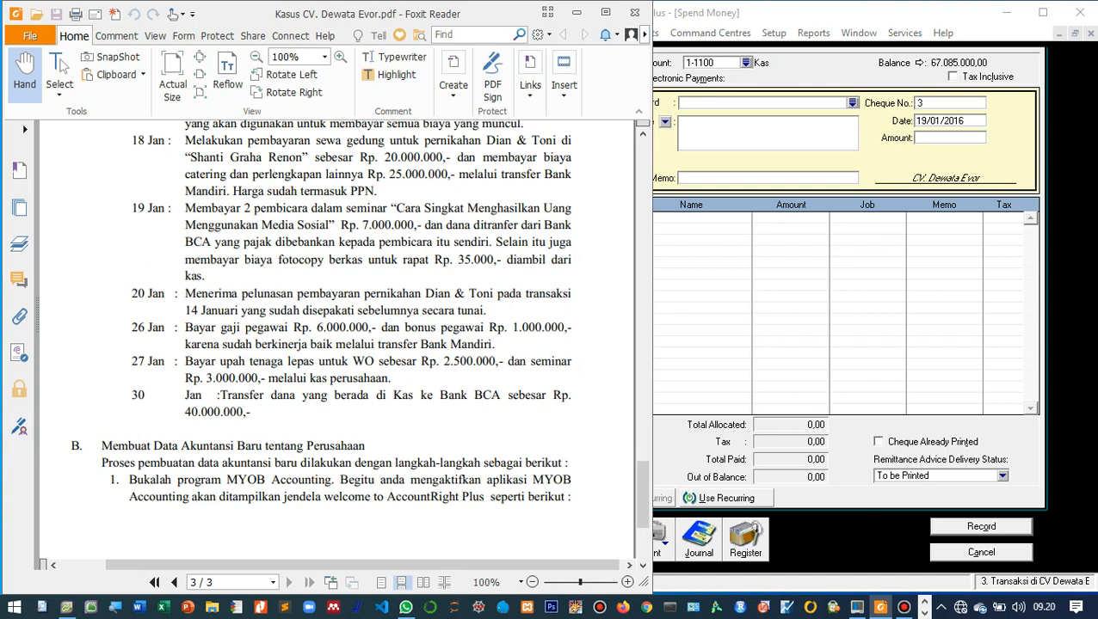
key("alt+Tab")
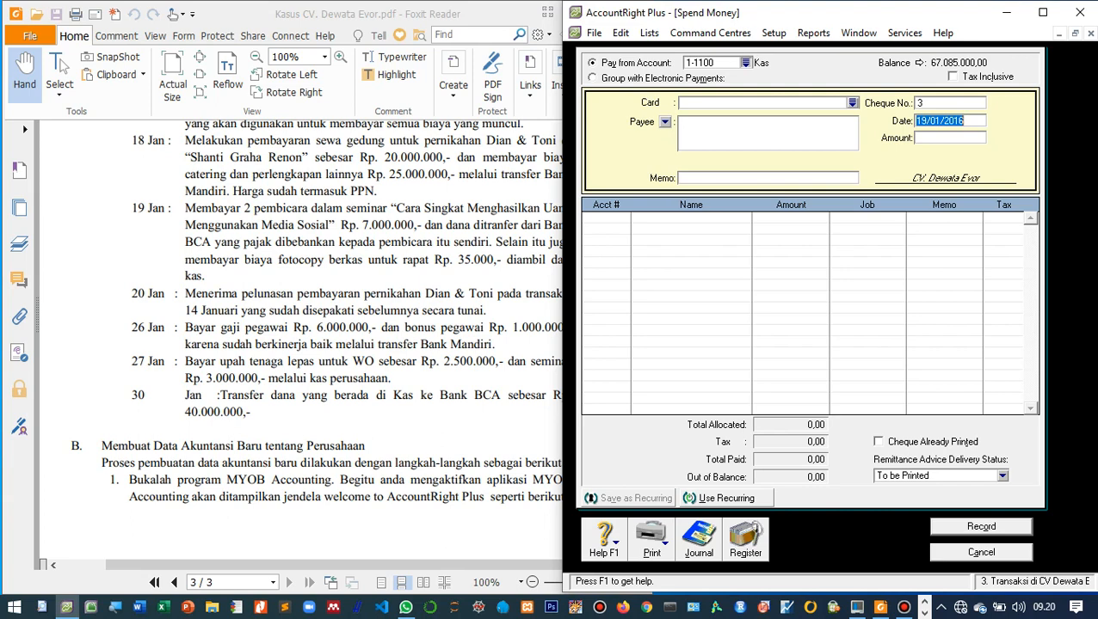
left_click(746, 63)
double_click(755, 286)
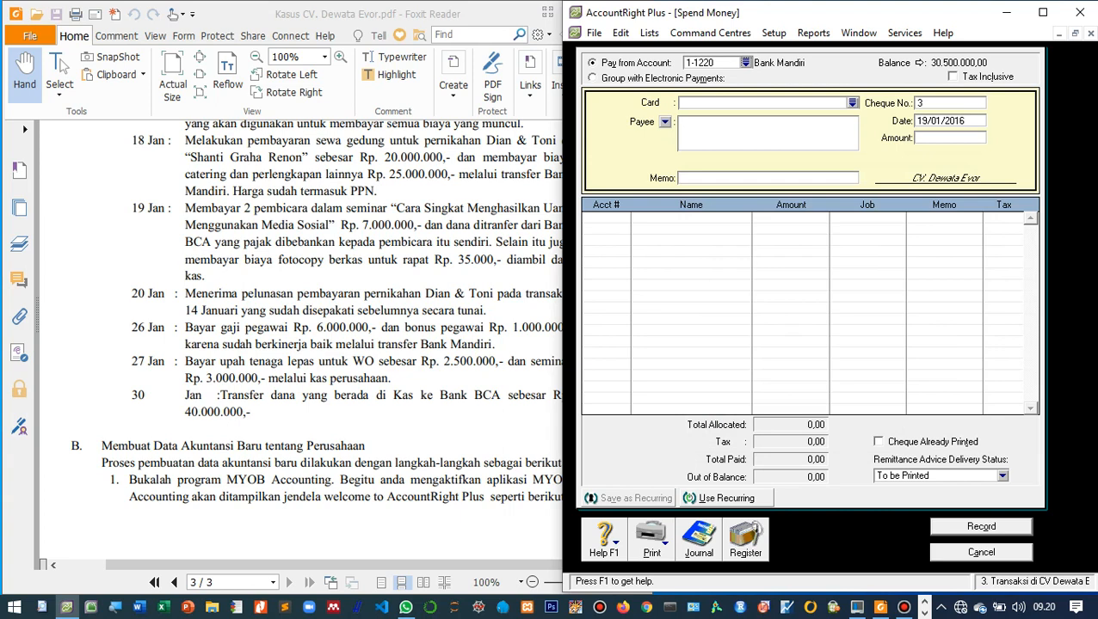
Date the Bank Mandiri payment 26/01/2016 and set its amount to 7.000.000, the sum of the salary and bonus in the case PDF.
double_click(939, 122)
type("26/01/2016")
key("Tab")
key("alt+Tab")
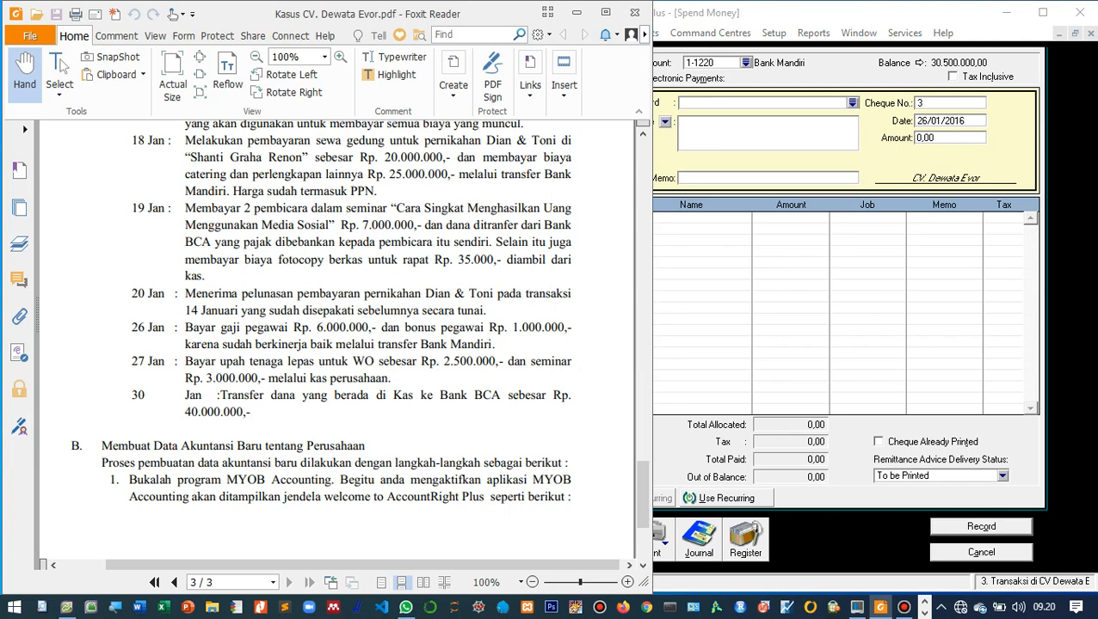
key("alt+Tab")
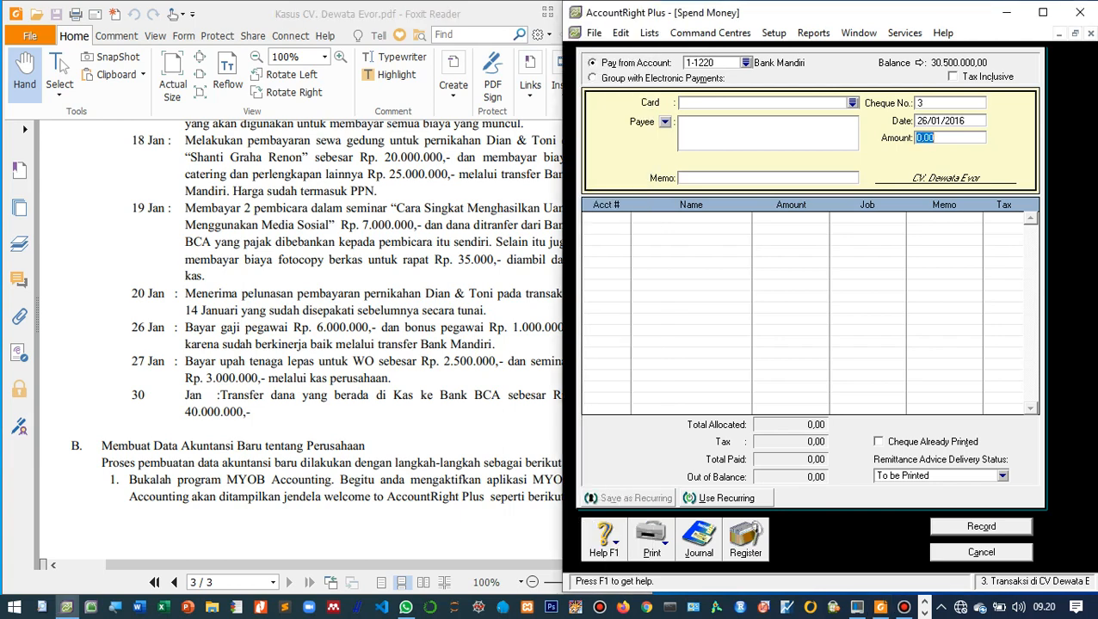
type("7000000")
key("Tab")
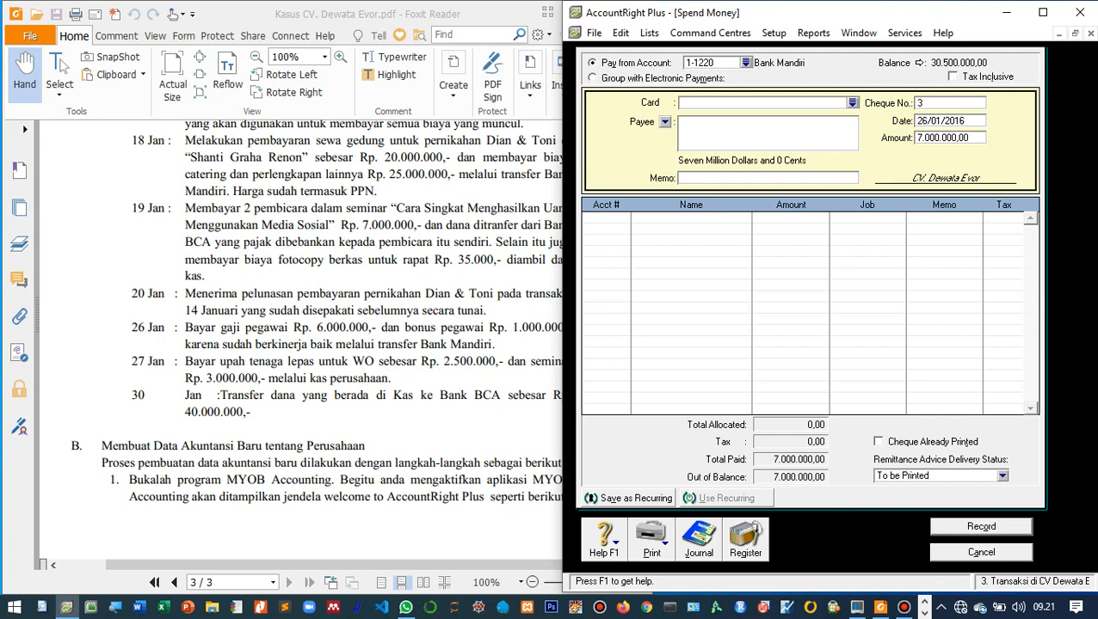
Enter the memo "Bayar Gaji Pegawai & Bonus" and allocate the payment to account 6-1000 Beban Administrasi & Umum.
type("Bayar Gaji Pegawai & Bonus")
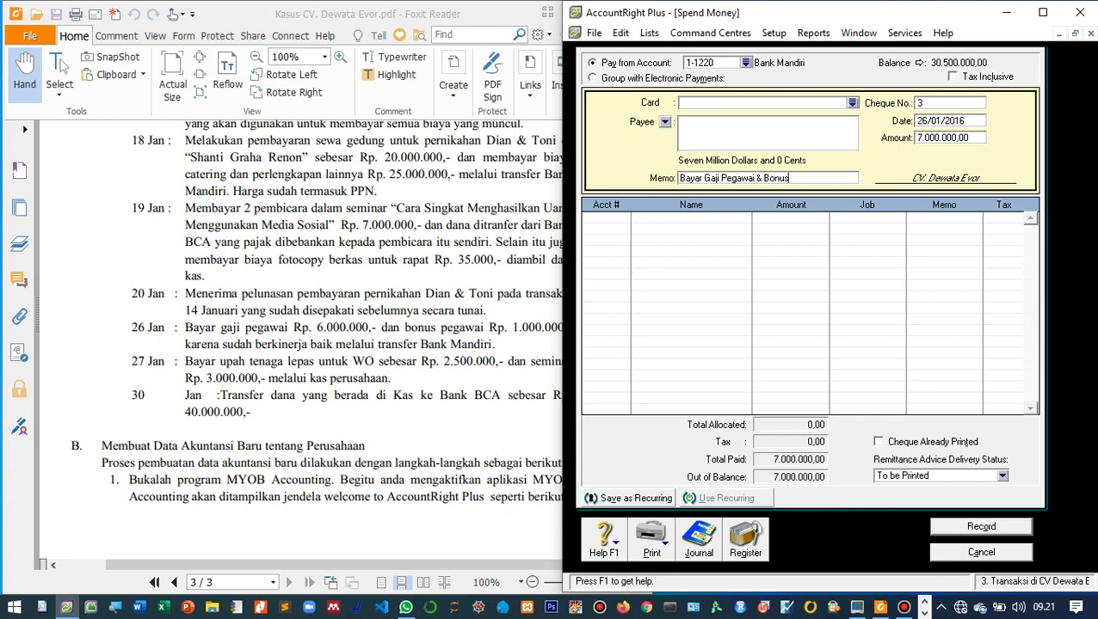
key("Tab")
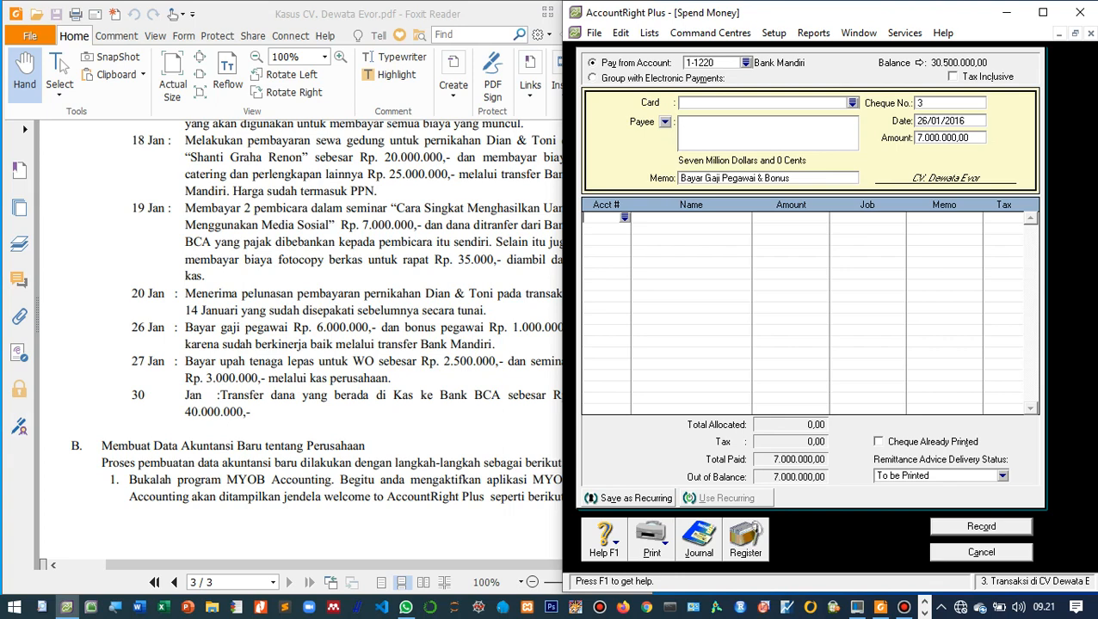
type("6-")
key("Return")
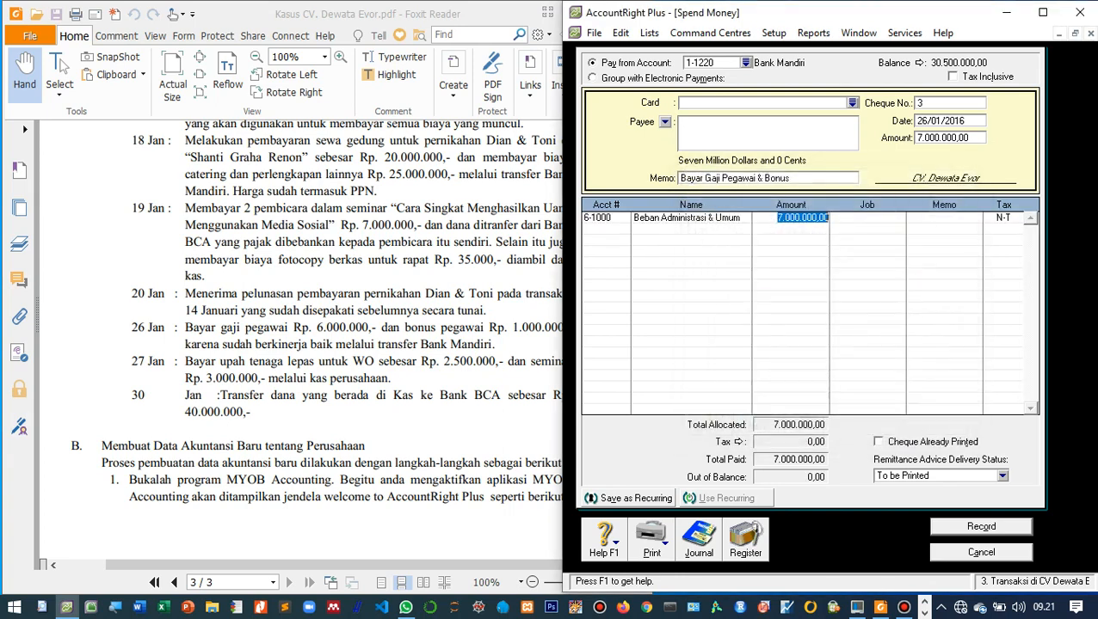
Change the payment's allocation account to 6-3100 Beban Gaji & Upah.
key("shift+Tab")
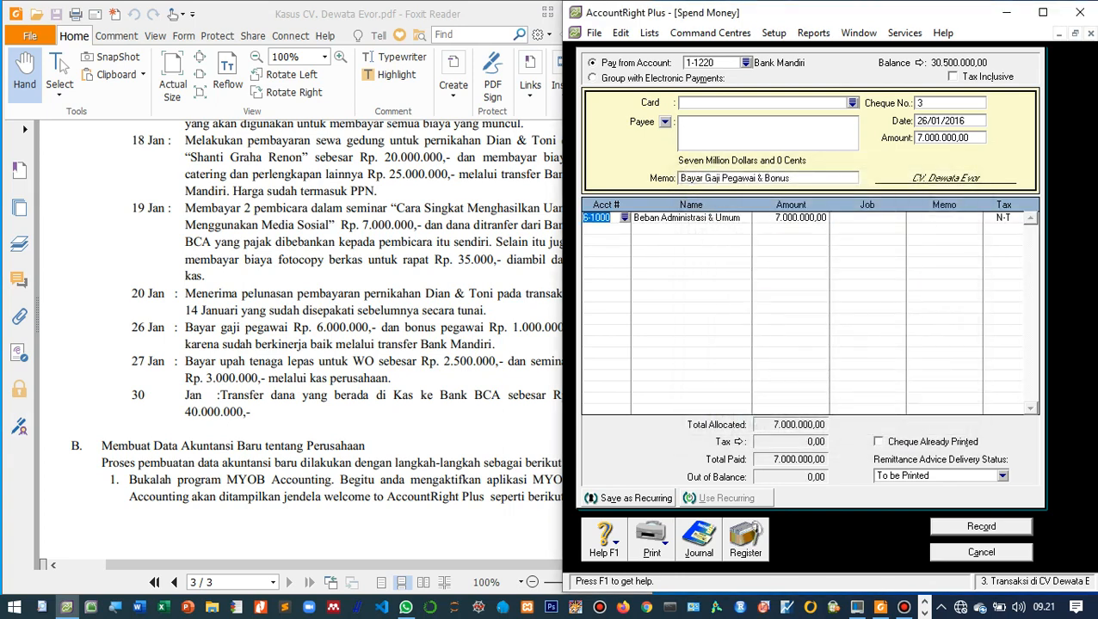
key("Return")
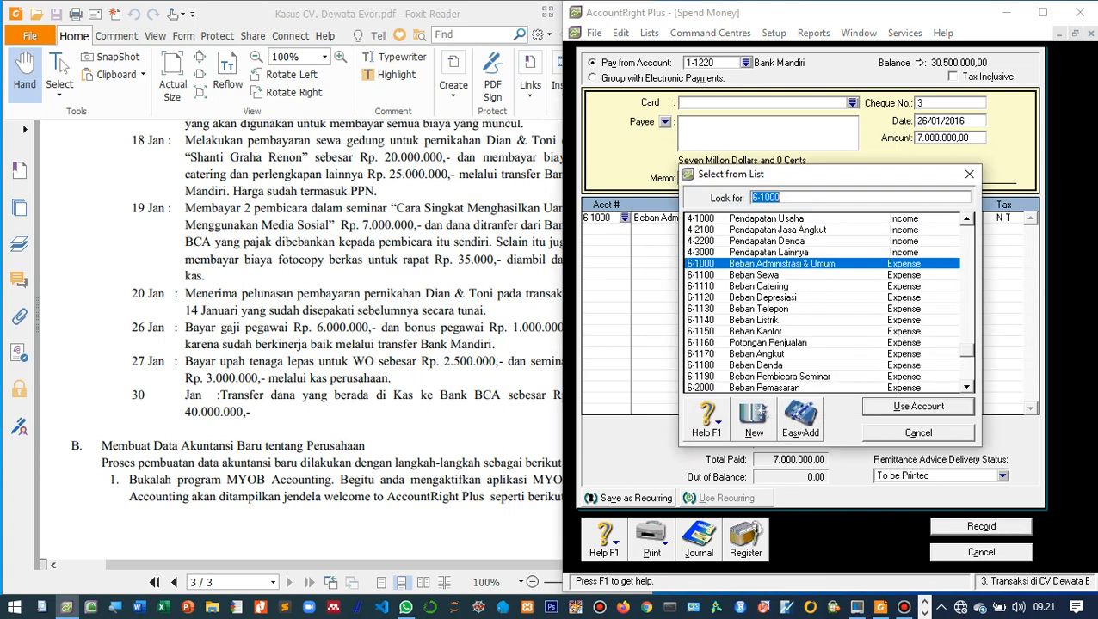
scroll(826, 303, "down", 1)
scroll(825, 303, "up", 2)
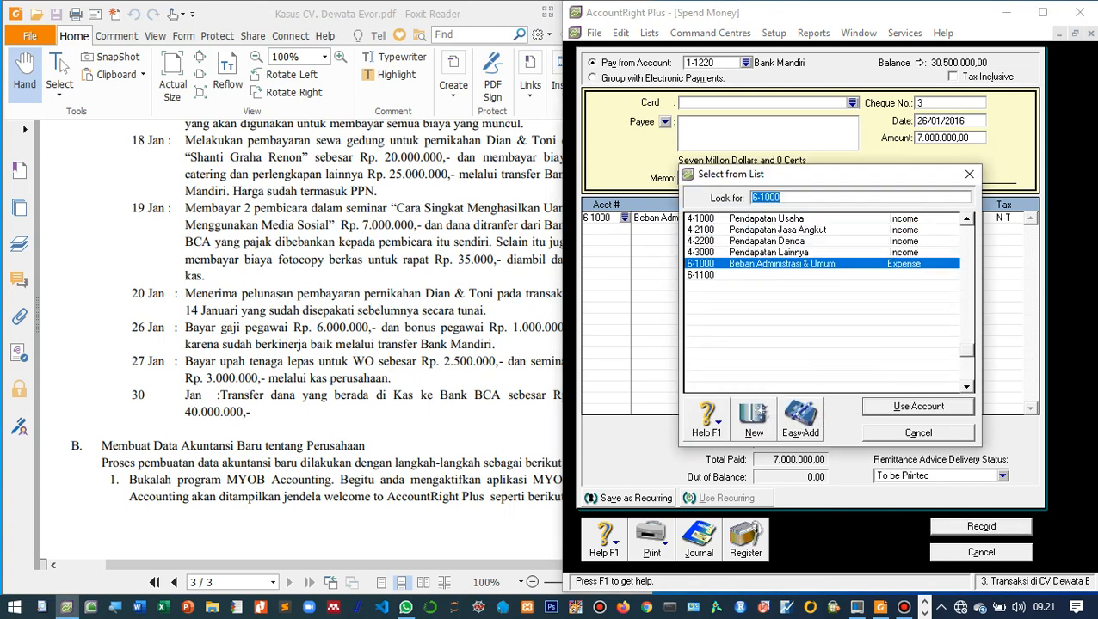
scroll(826, 303, "down", 1)
scroll(826, 303, "down", 1)
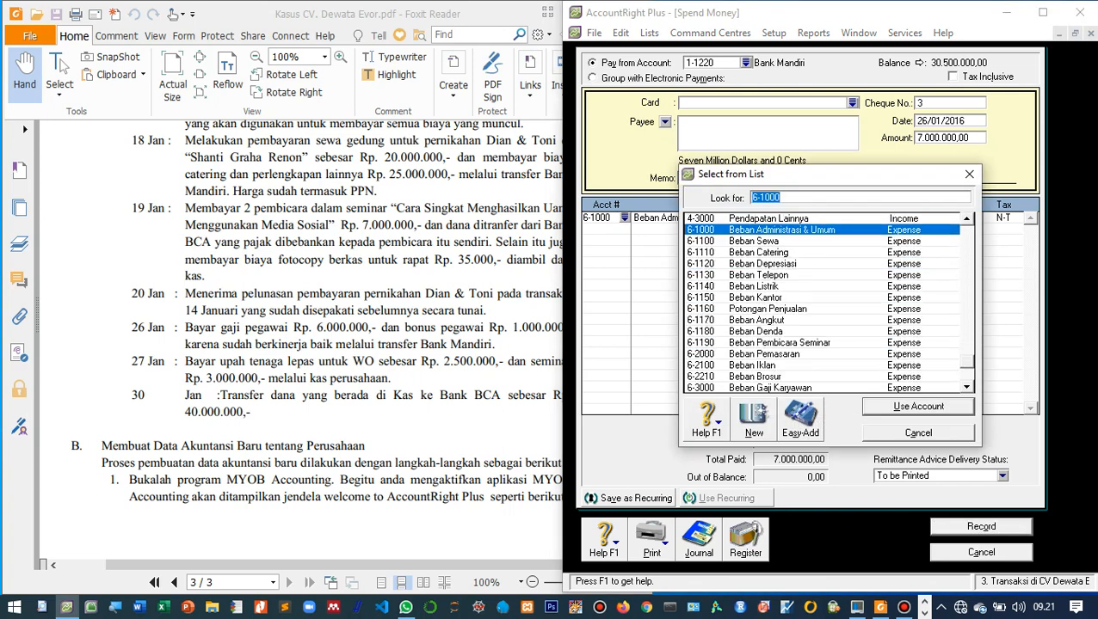
scroll(826, 303, "down", 1)
key("BackSpace")
double_click(766, 366)
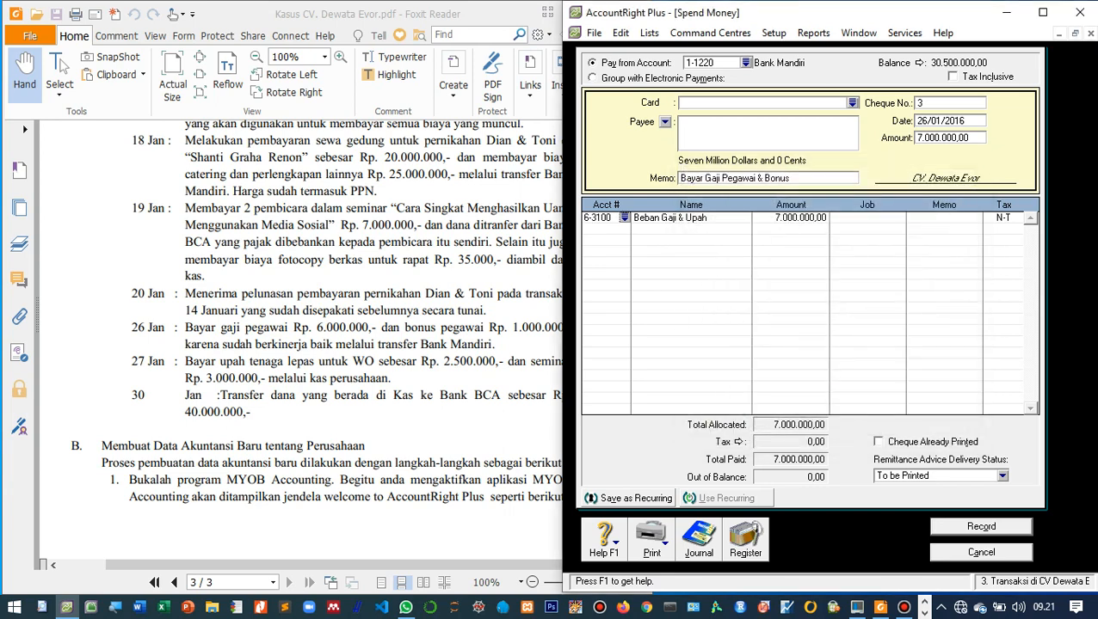
Set the Beban Gaji & Upah line amount to 6.000.000, the salary in the 26 Jan transaction.
key("Tab")
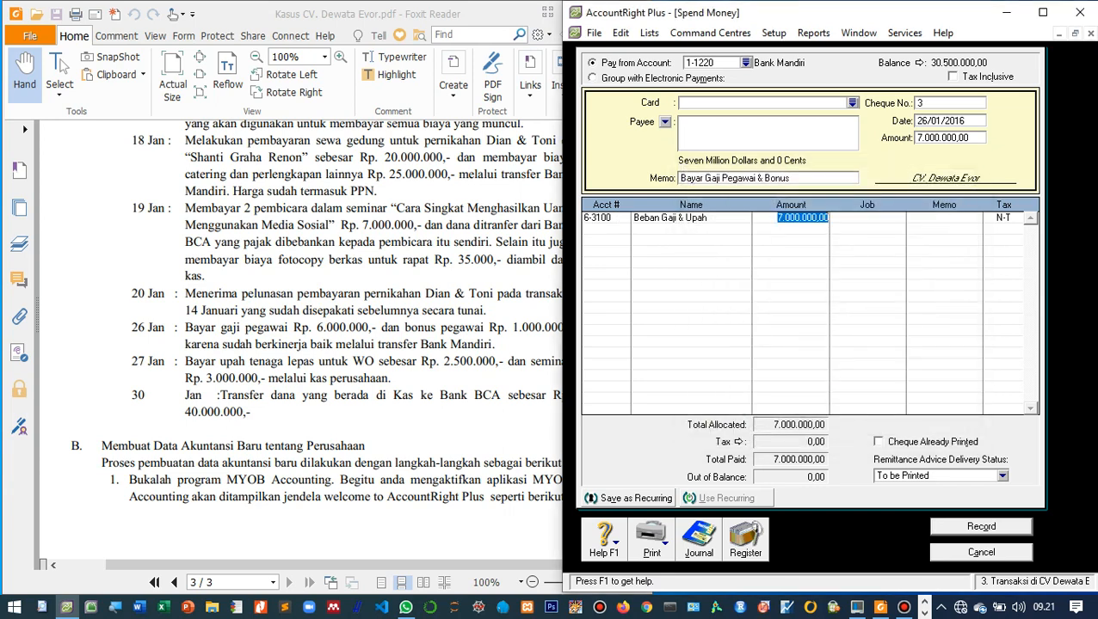
type("6000000")
key("Tab")
key("Tab")
key("Tab")
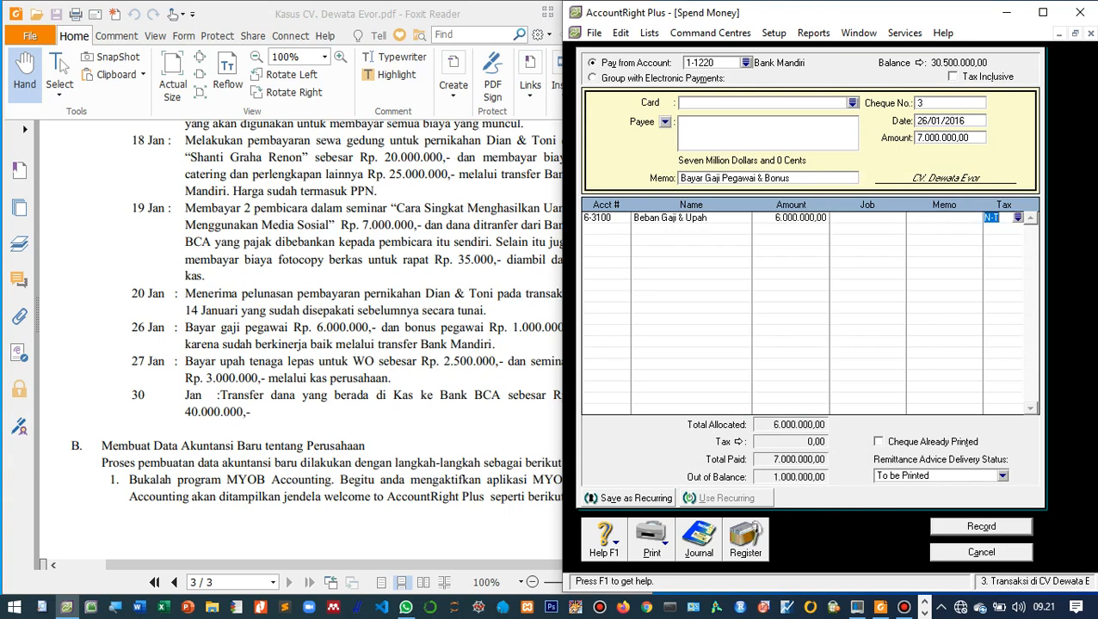
key("Tab")
key("alt+Tab")
key("alt+Tab")
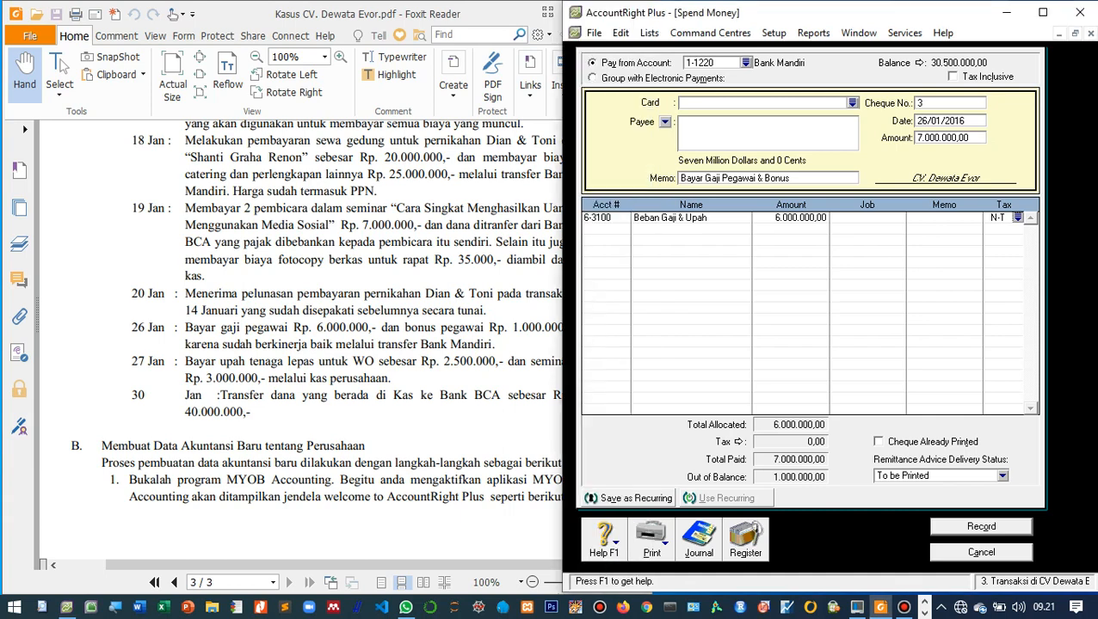
Add a second allocation line to account 6-3300 Intensif & Bonus Karyawan for the 1.000.000 bonus.
key("Tab")
type("6")
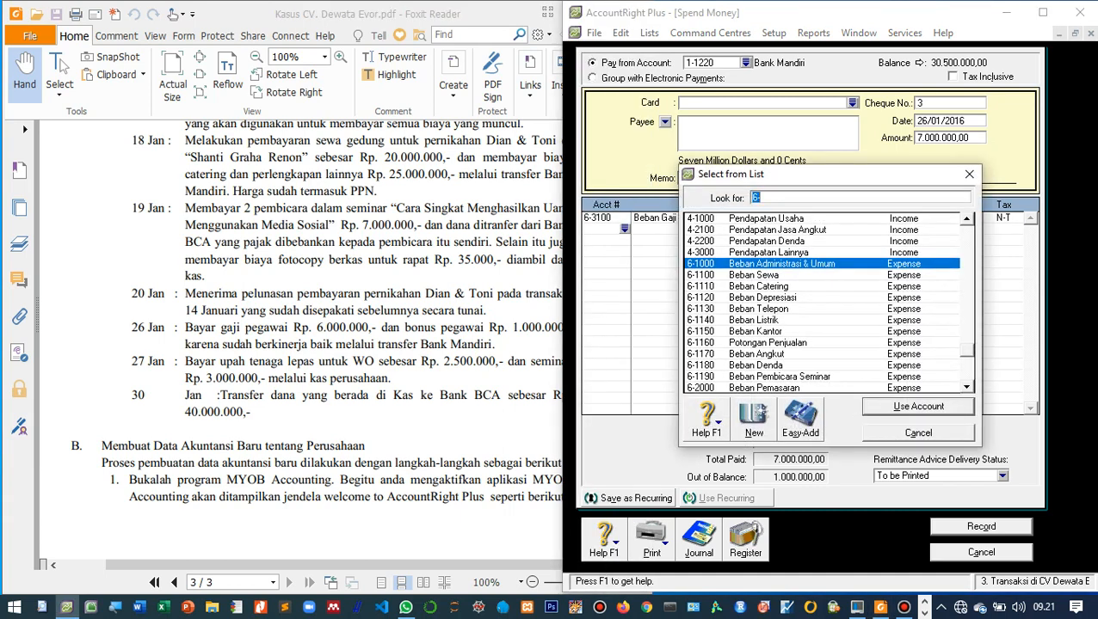
scroll(822, 302, "down", 2)
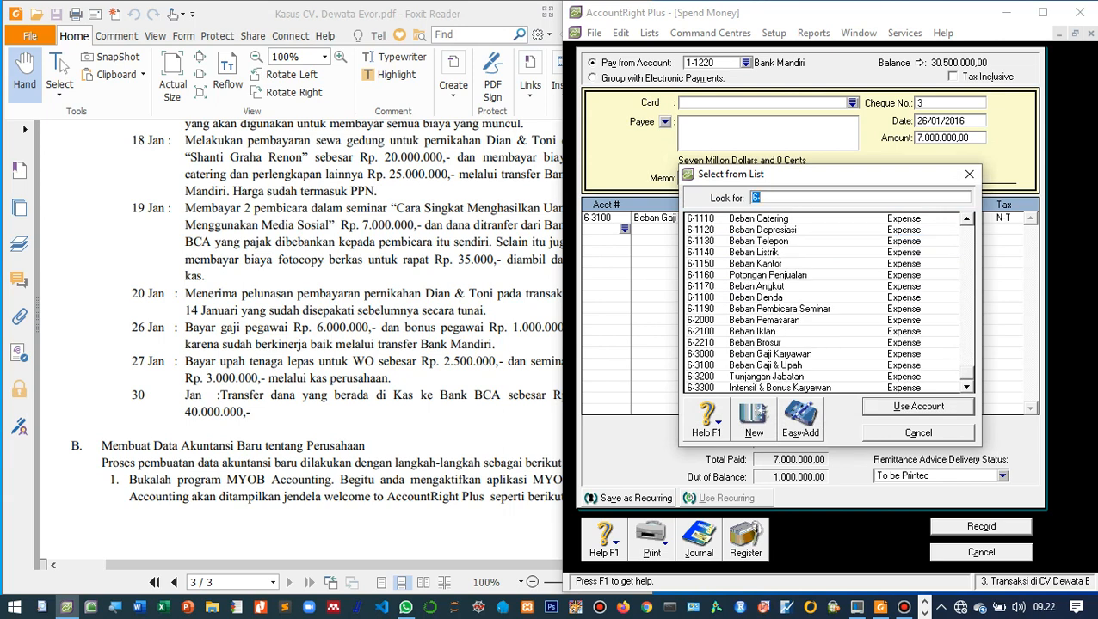
type("6-3300")
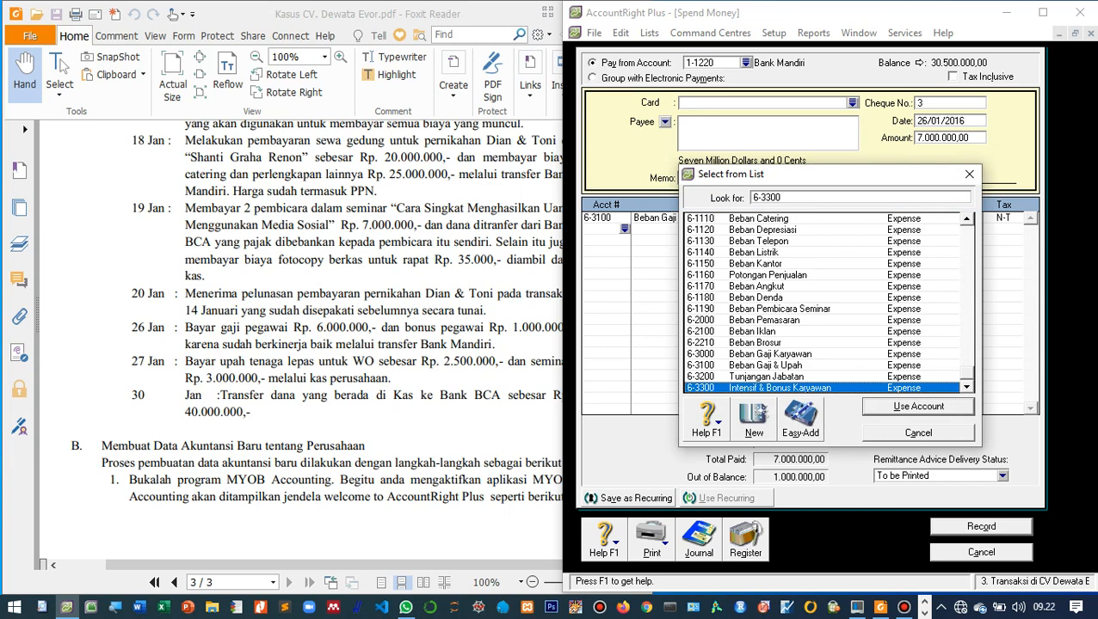
key("Return")
key("Tab")
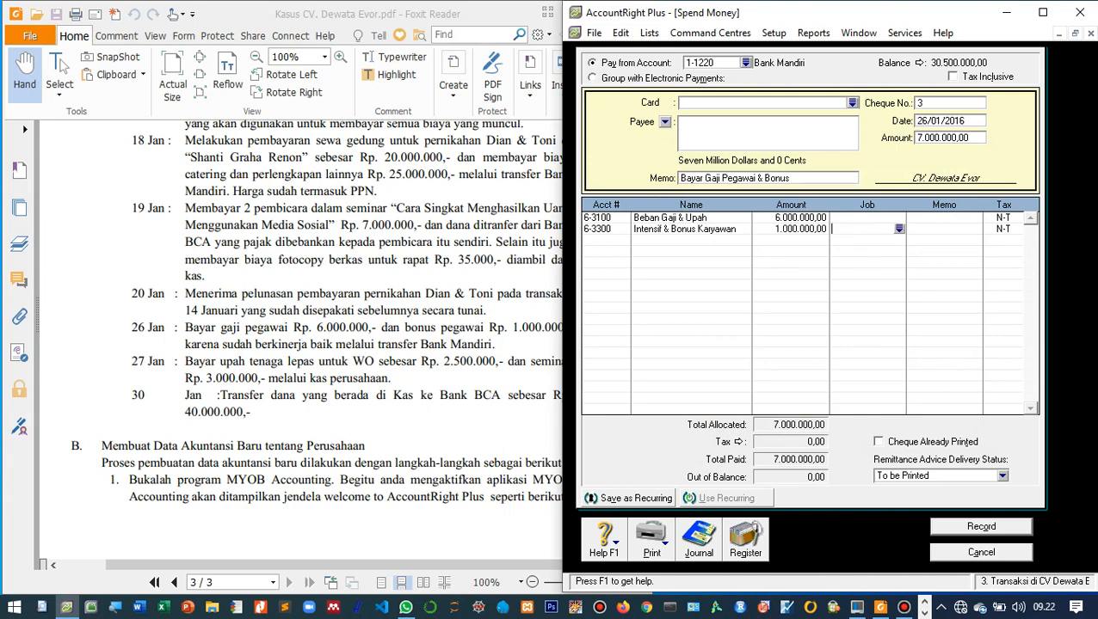
Complete the bonus line and record the 26 Jan salary and bonus payment.
key("shift+Tab")
key("Left")
key("Tab")
key("Tab")
key("Tab")
left_click(981, 526)
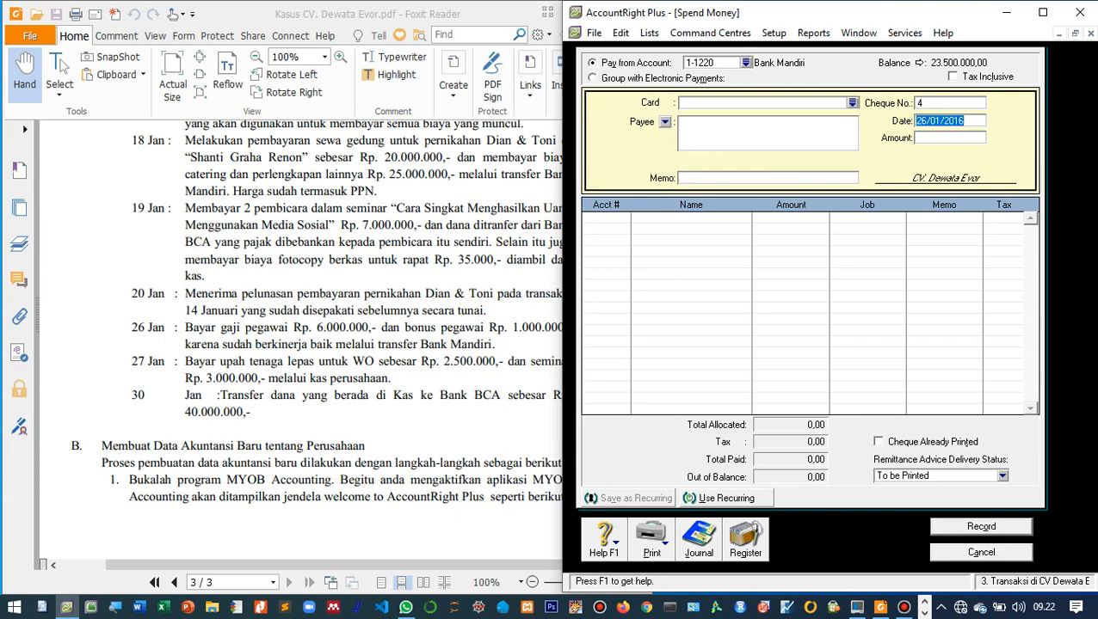
Read the 27 Jan freelance wage transaction in the case PDF and pay the new entry from account 1-1100 Kas.
left_click(378, 344)
scroll(378, 344, "down", 1)
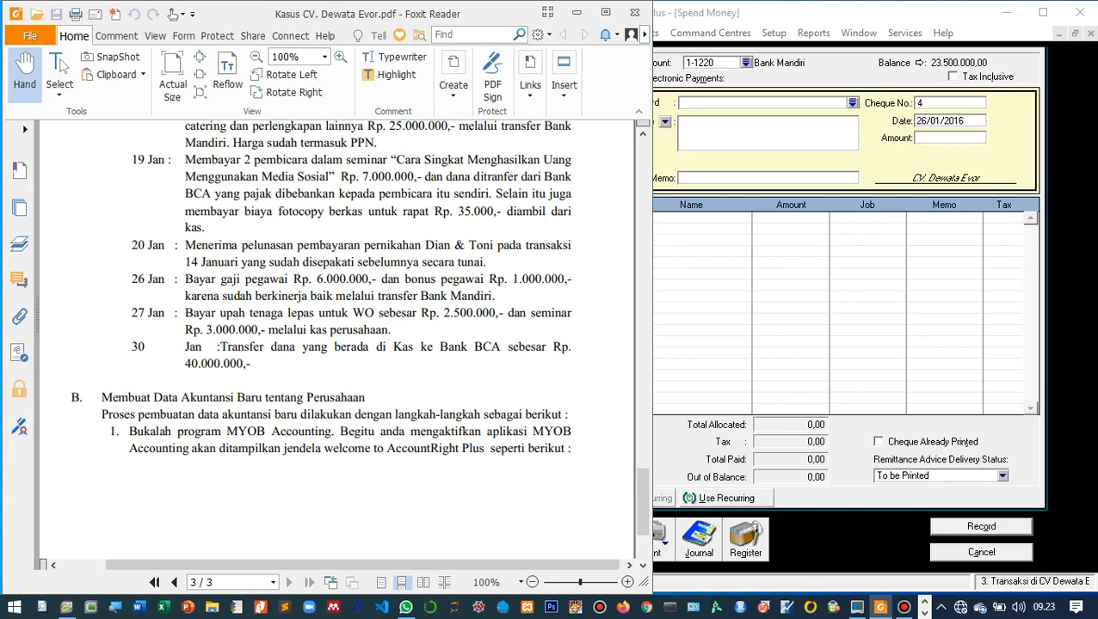
key("alt+Tab")
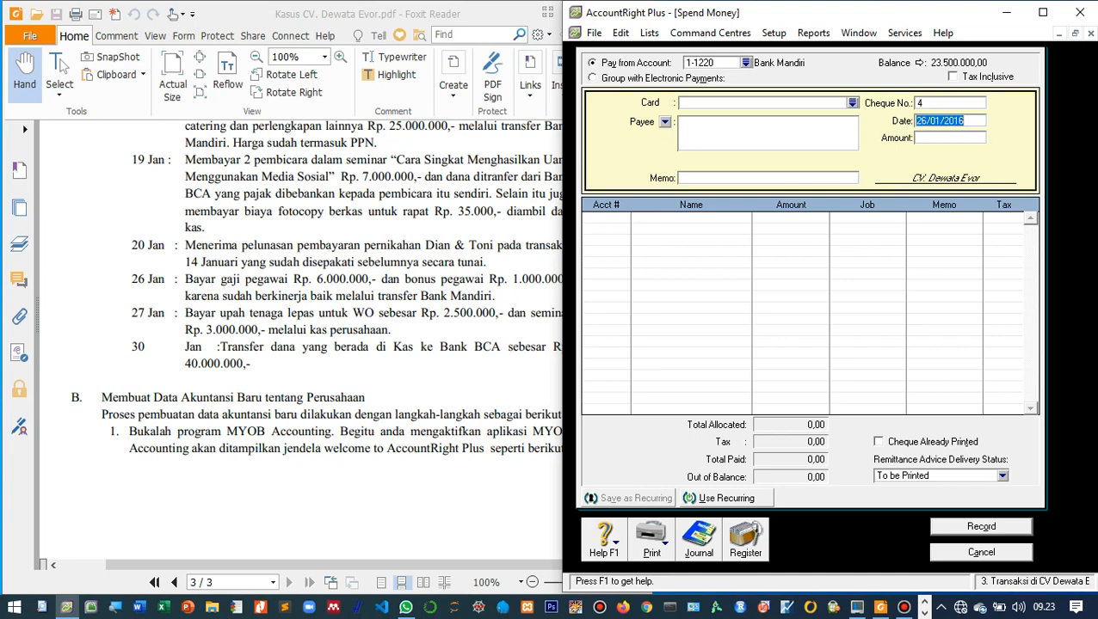
left_click(745, 63)
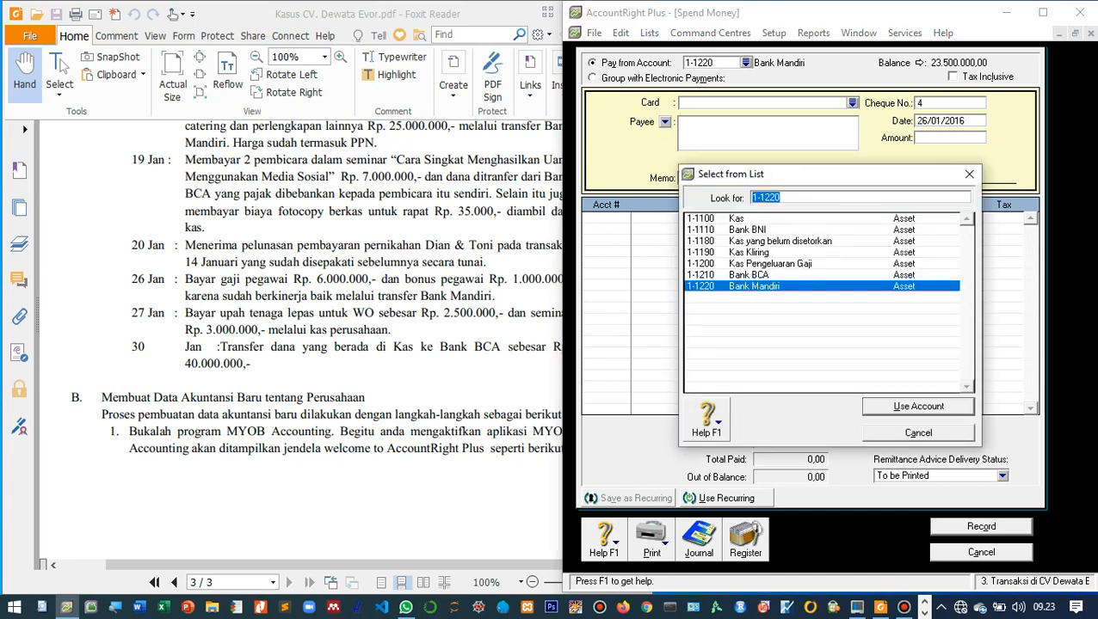
double_click(738, 218)
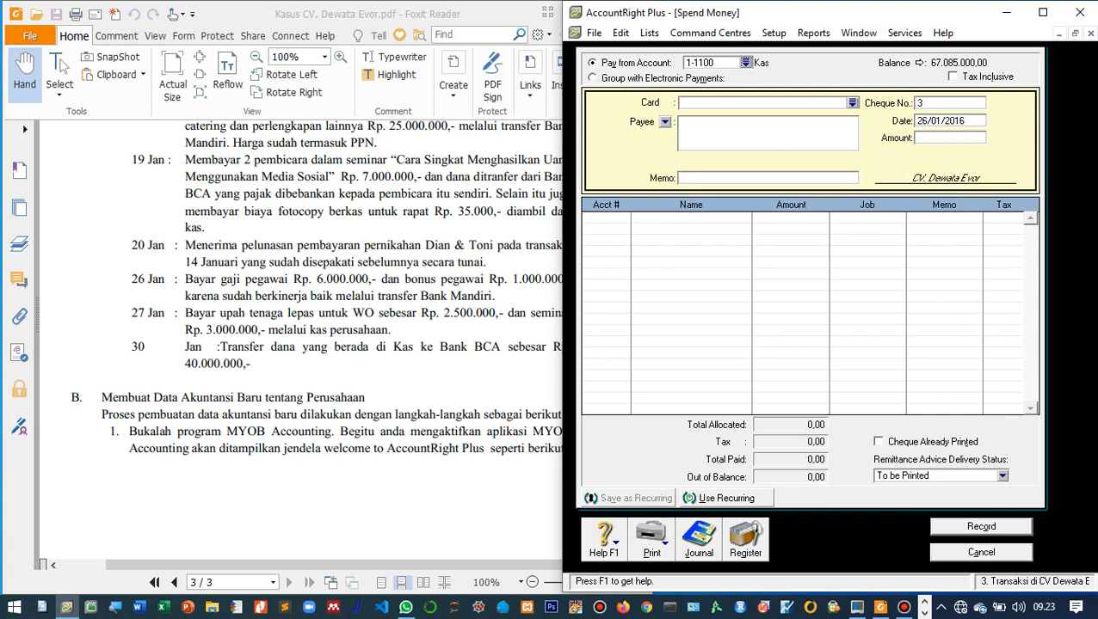
Date the Kas payment 27/01/2016 and set its amount to 5.500.000, the sum of the WO and seminar wages.
key("Tab")
left_click(926, 121)
left_click_drag(927, 121, 915, 121)
type("27")
key("Tab")
key("alt+Tab")
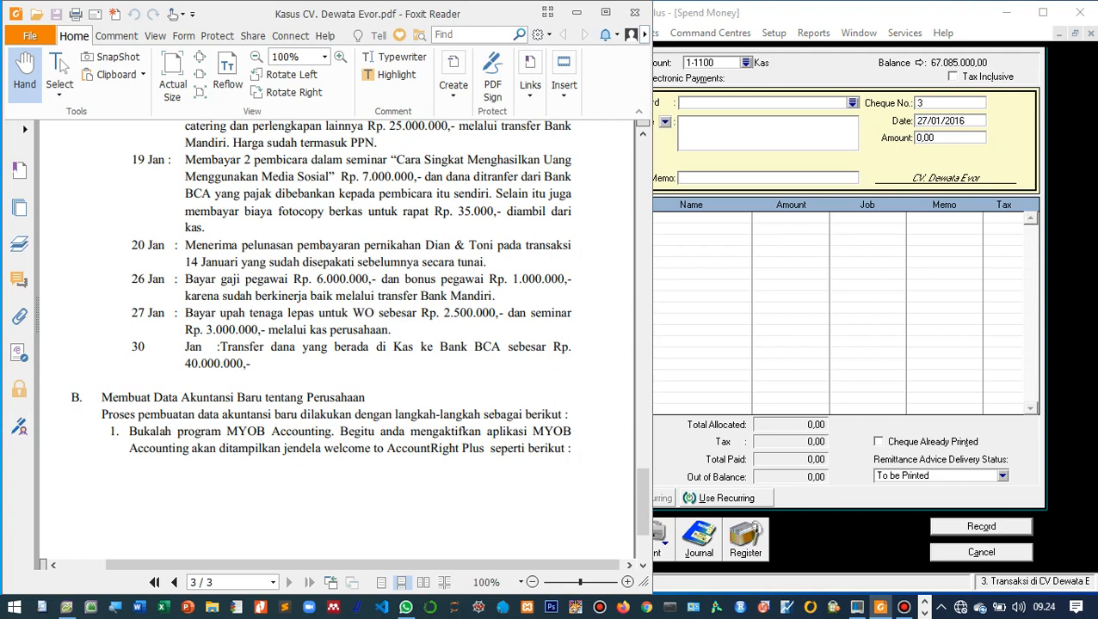
key("alt+Tab")
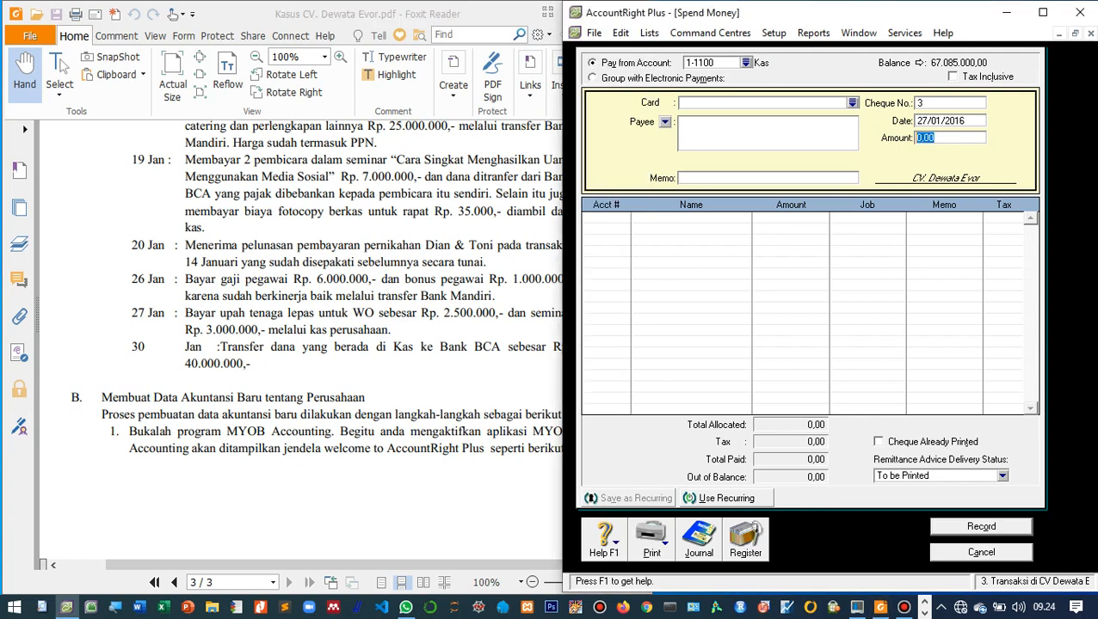
type("5500000")
key("Tab")
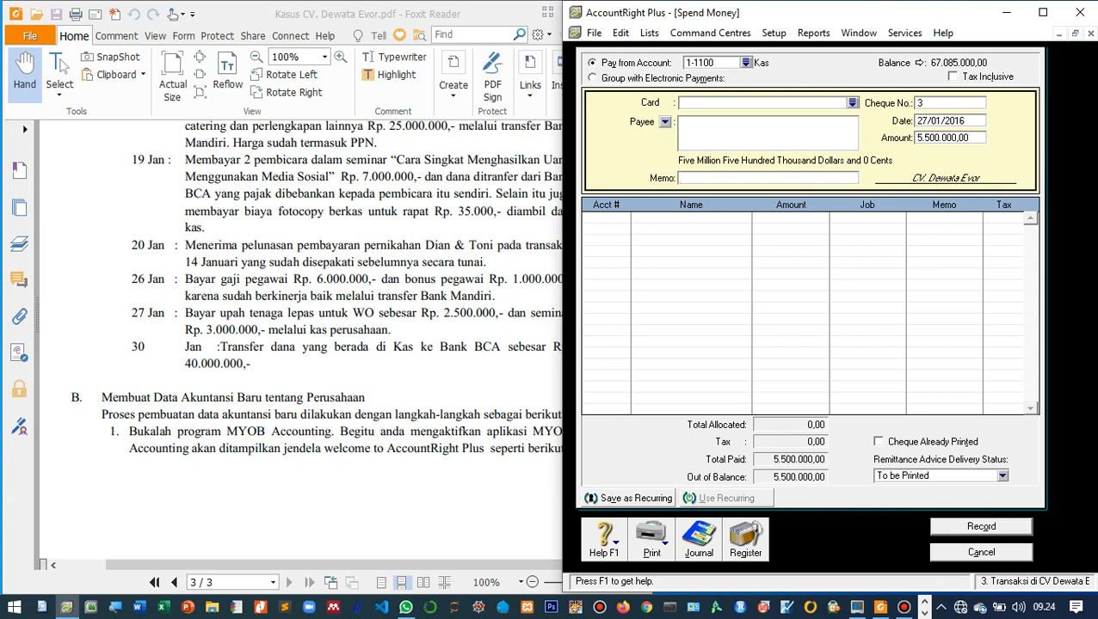
Enter the memo "Bayar Upah Pegawai Lepas" and allocate the payment to account 6-3100 Beban Gaji & Upah.
type("Bayar Upah Pegawai Lepas")
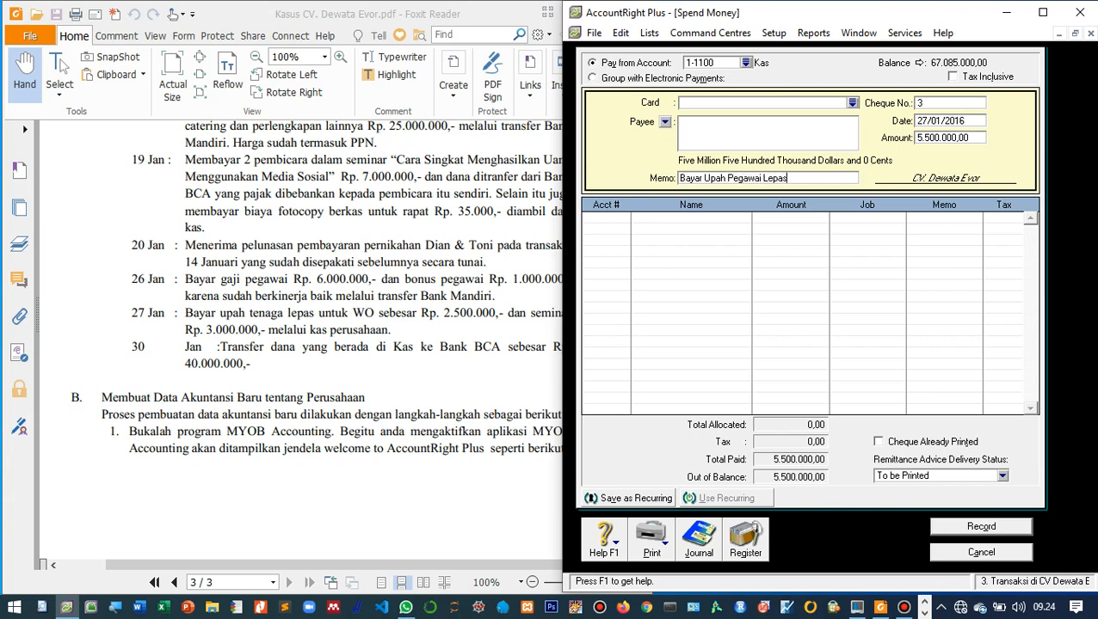
key("Tab")
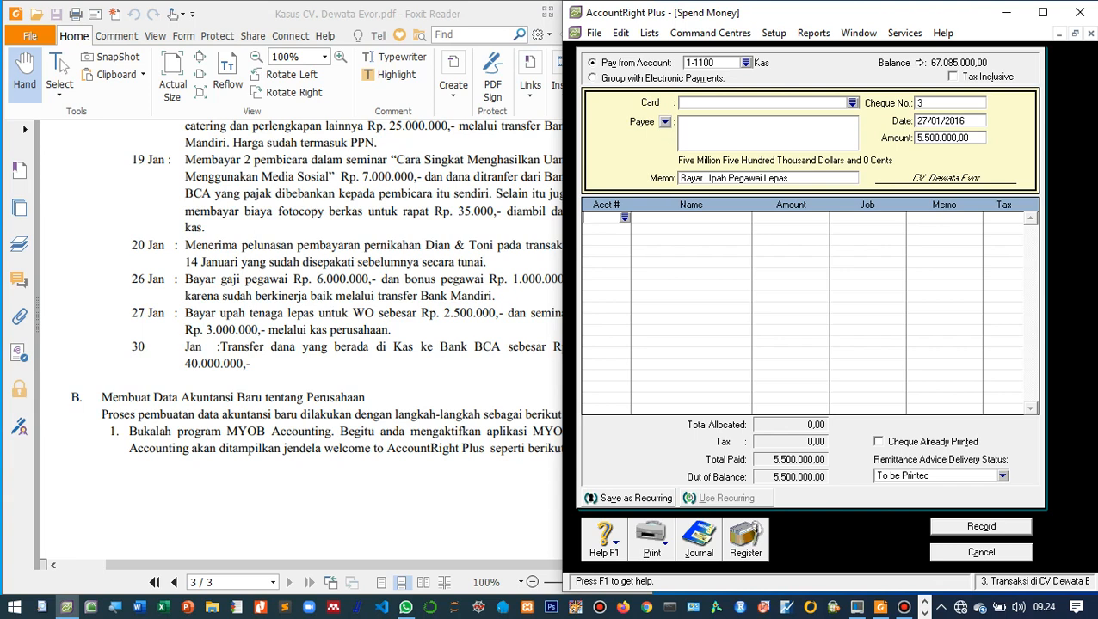
key("Tab")
type("6")
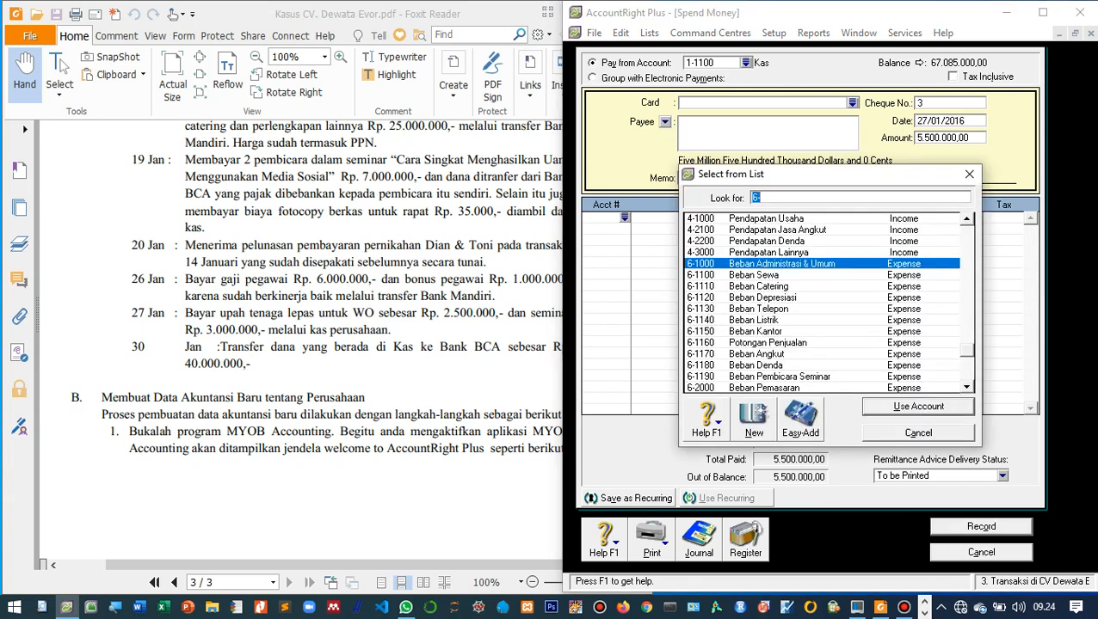
scroll(825, 303, "down", 2)
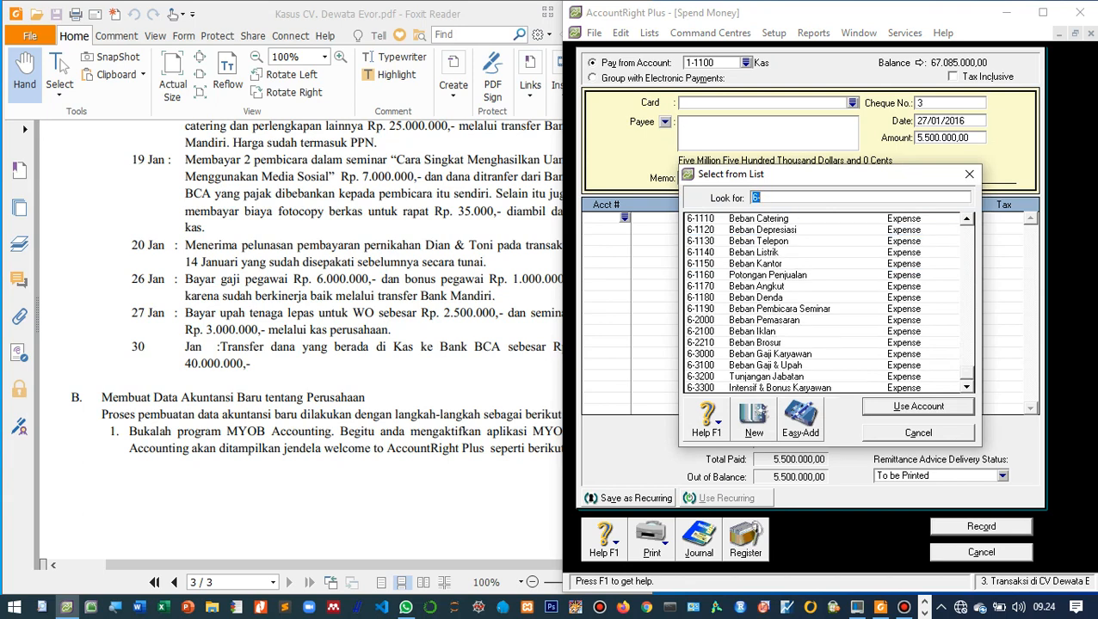
type("6-3100")
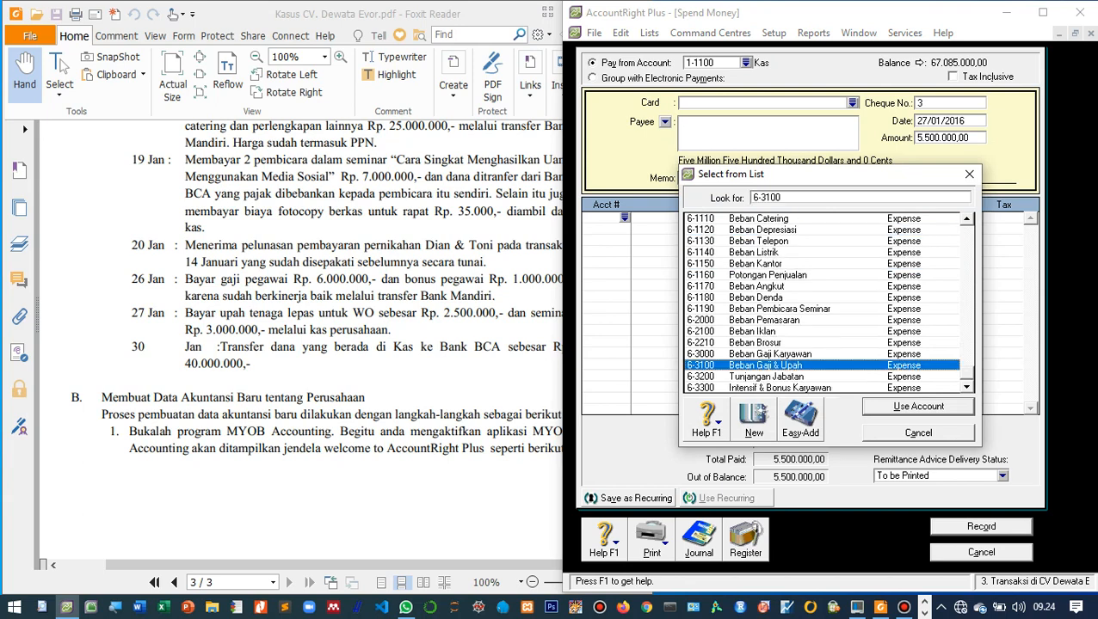
key("Return")
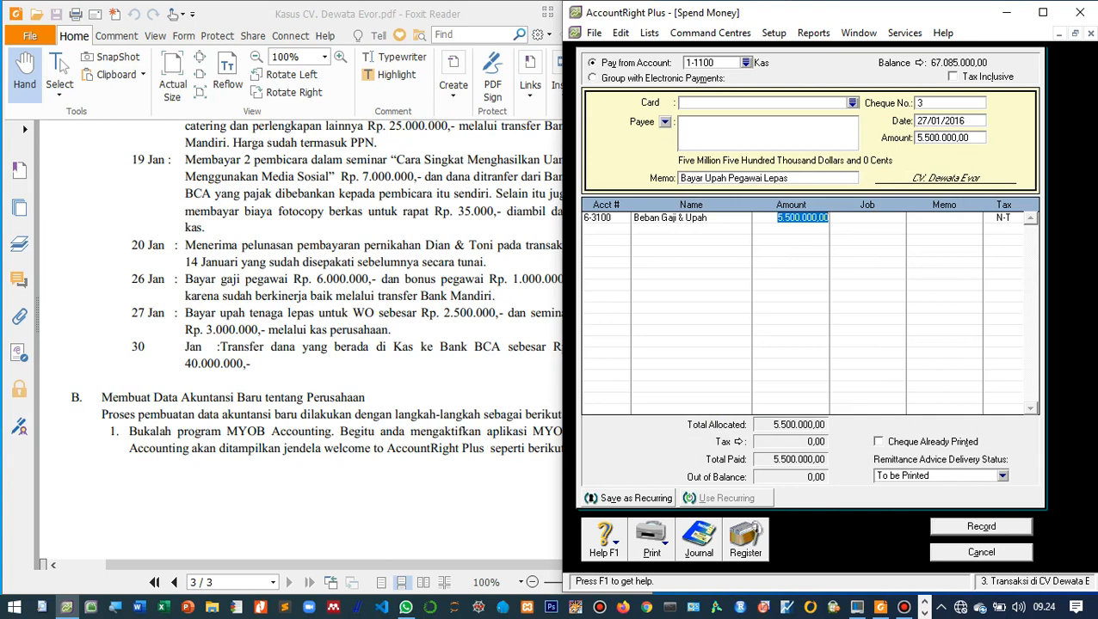
Set the first Beban Gaji & Upah line to 2.500.000, the WO wage given in the case PDF.
key("alt+Tab")
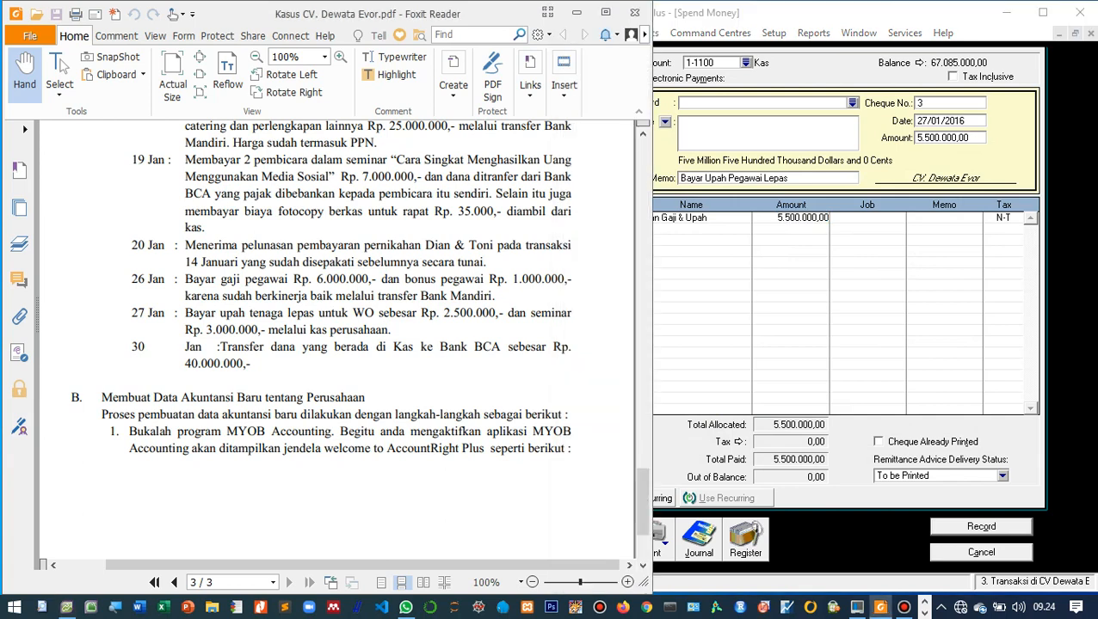
key("alt+Tab")
type("2")
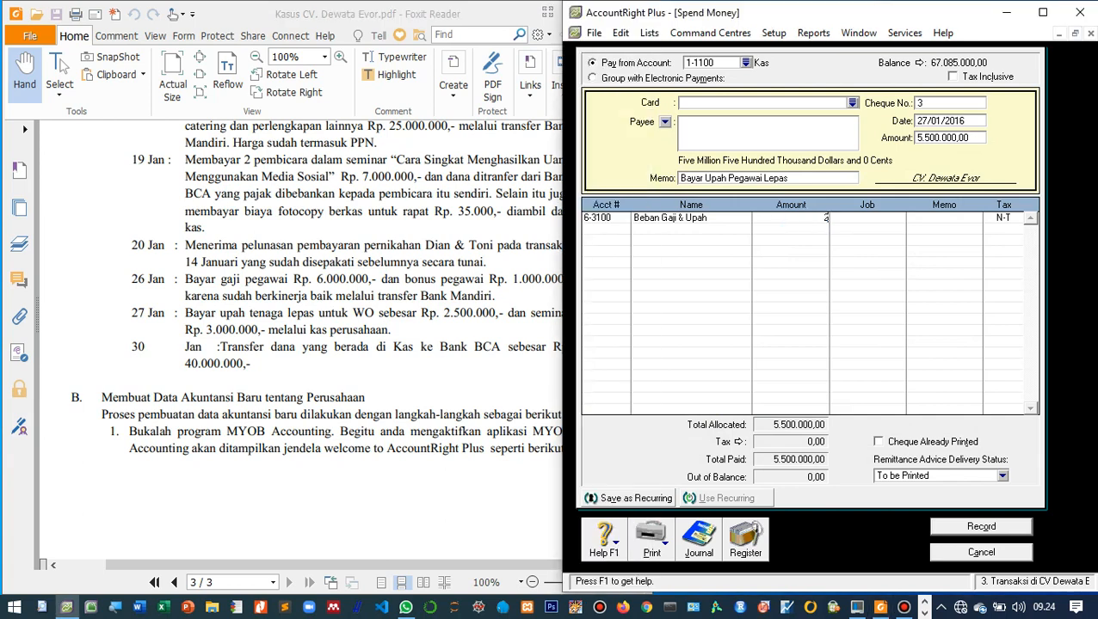
type(".500.000")
key("Tab")
key("alt+Tab")
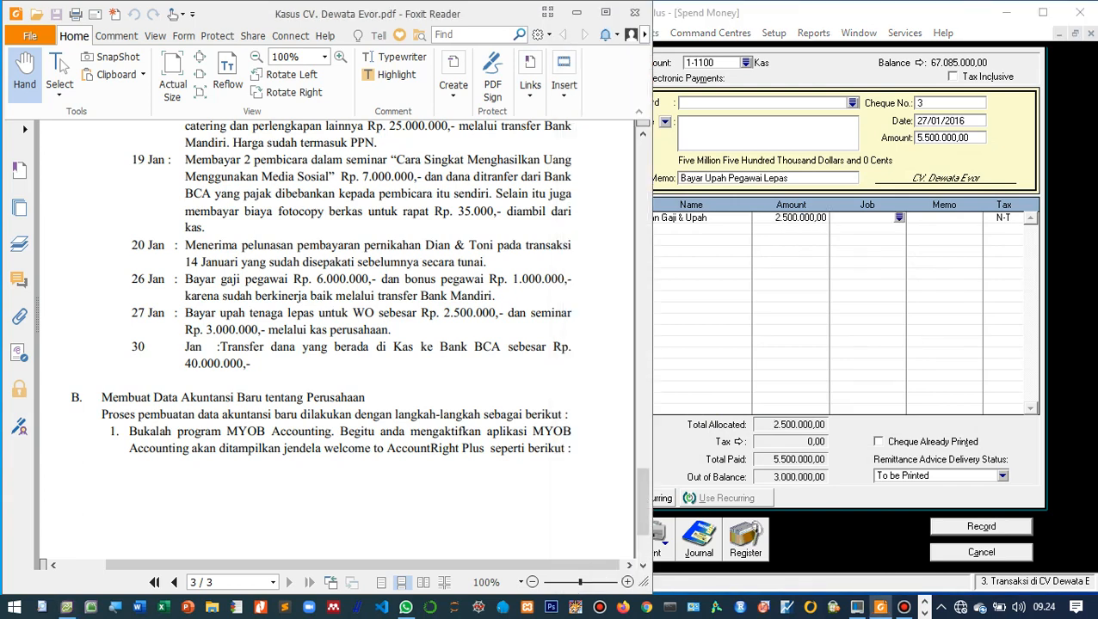
key("alt+Tab")
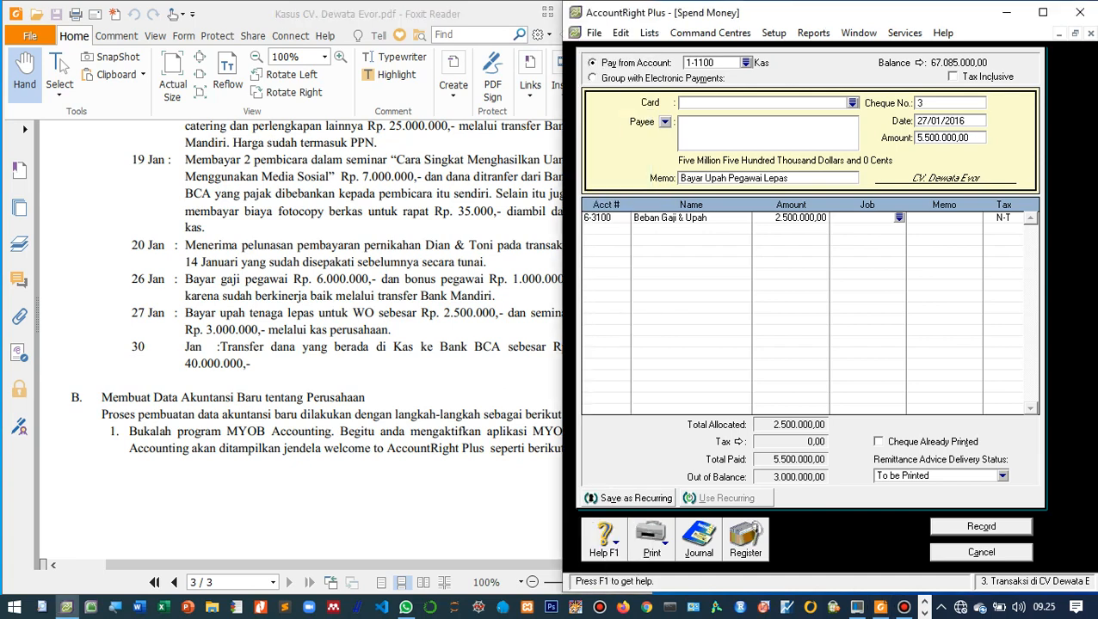
Add a second allocation line to account 6-3100 Beban Gaji & Upah for the 3.000.000 seminar wage.
left_click(597, 217)
left_click(599, 229)
type("6")
key("Tab")
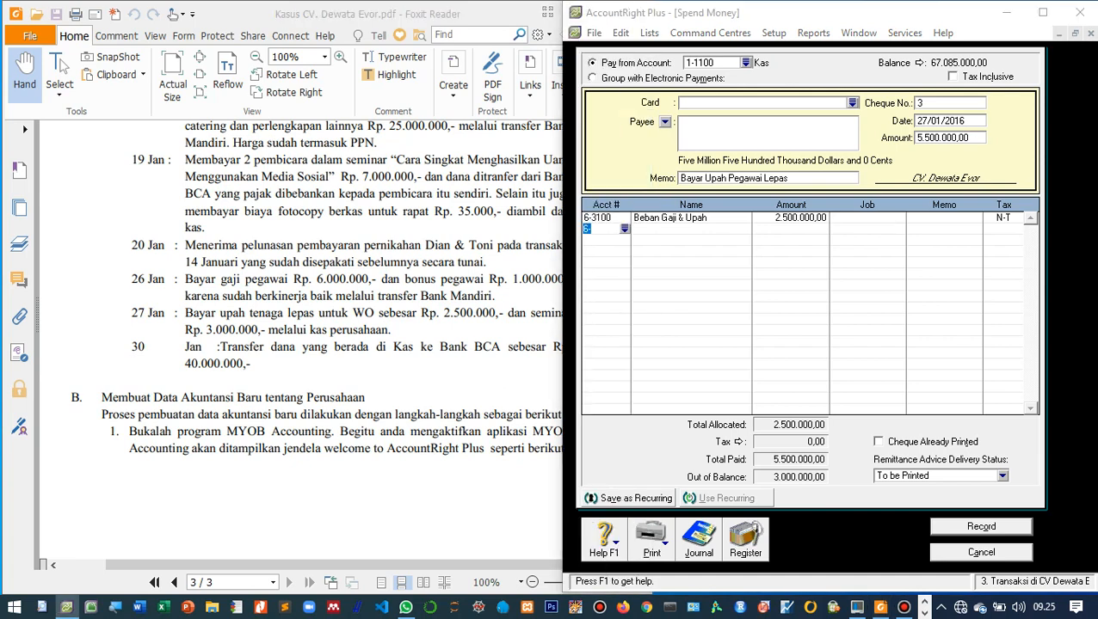
scroll(821, 303, "down", 2)
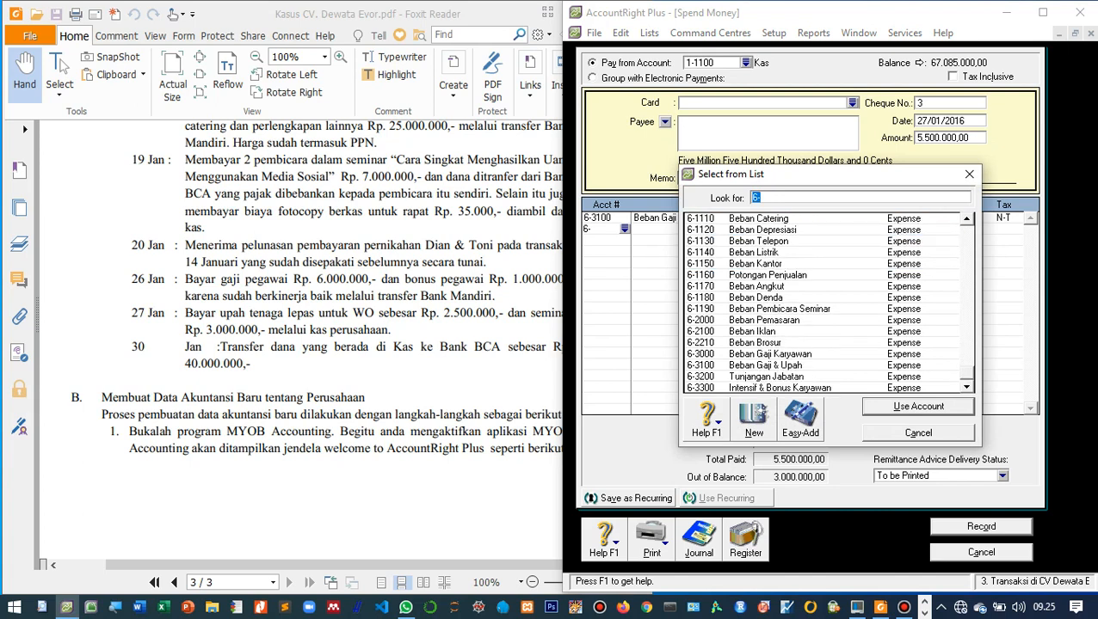
double_click(765, 365)
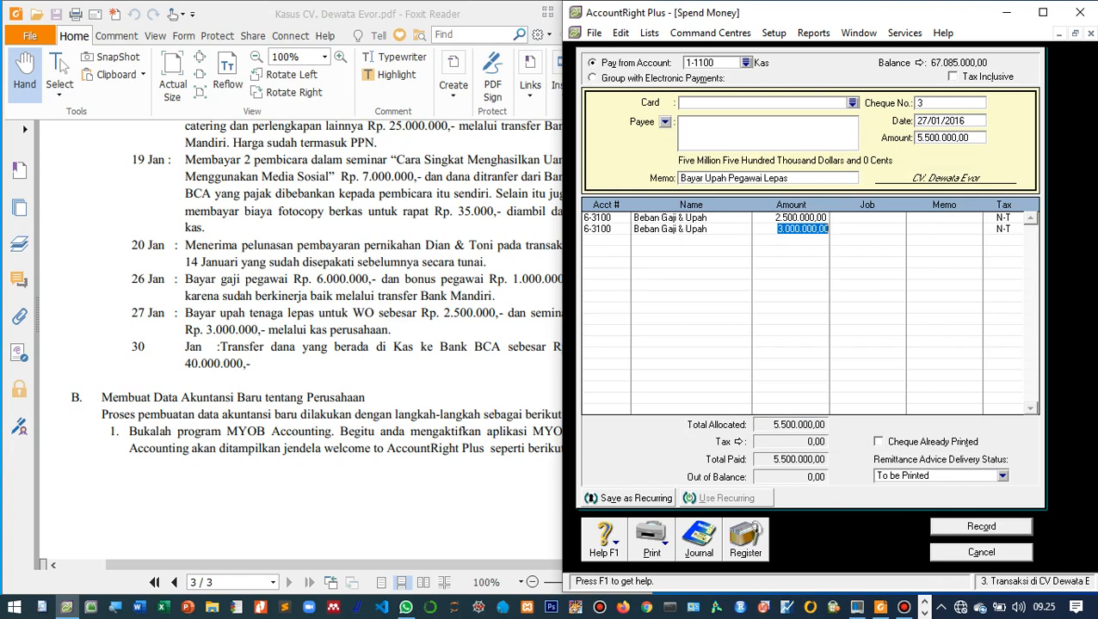
Assign job WO (Wedding Organizer) to the 2.500.000 Beban Gaji & Upah line.
left_click(865, 218)
left_click(897, 218)
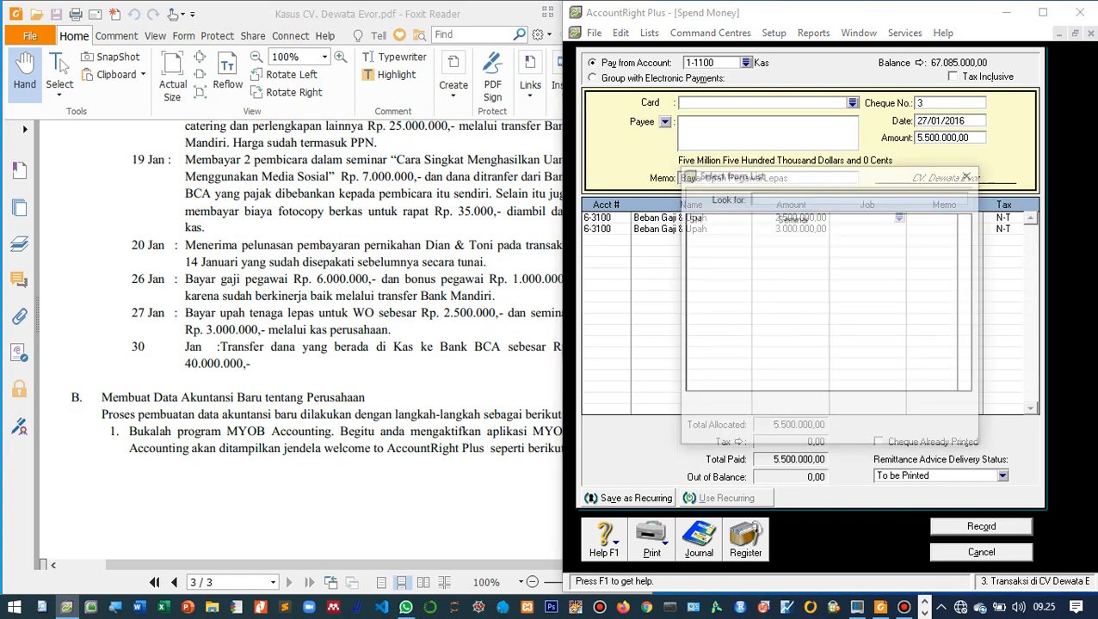
type("WO")
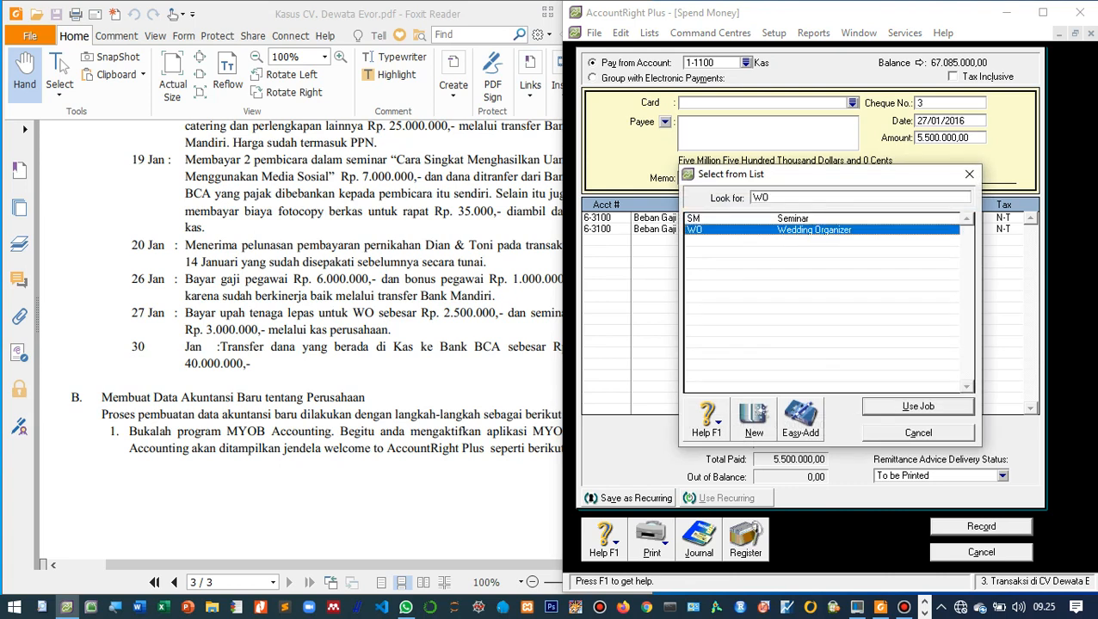
key("Return")
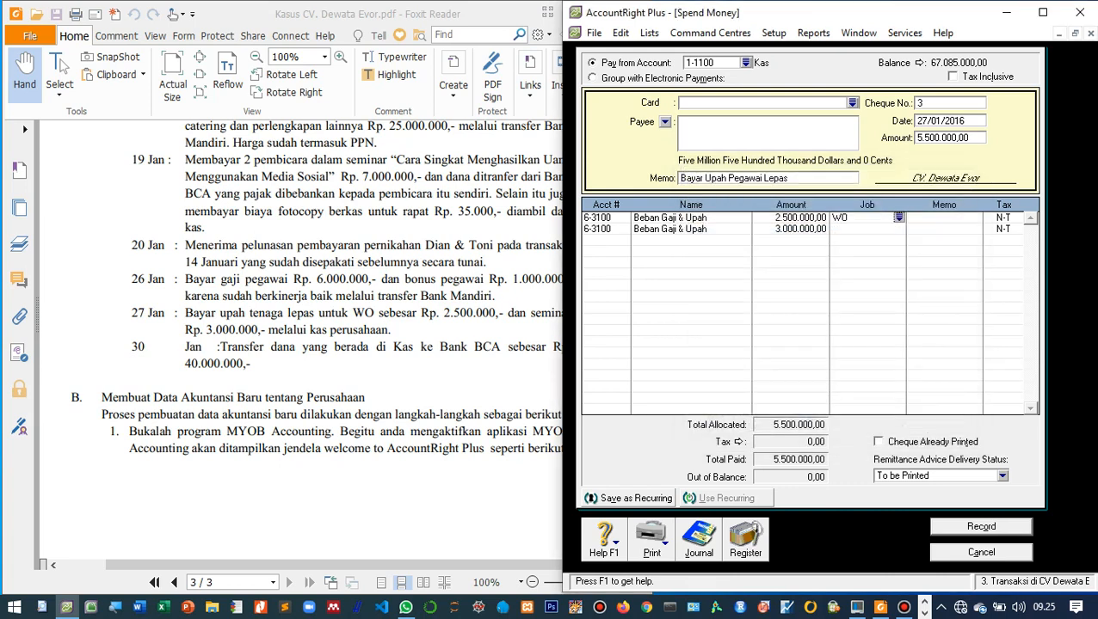
Assign job SM (Seminar) to the 3.000.000 Beban Gaji & Upah line and record the payment.
left_click(866, 229)
key("Return")
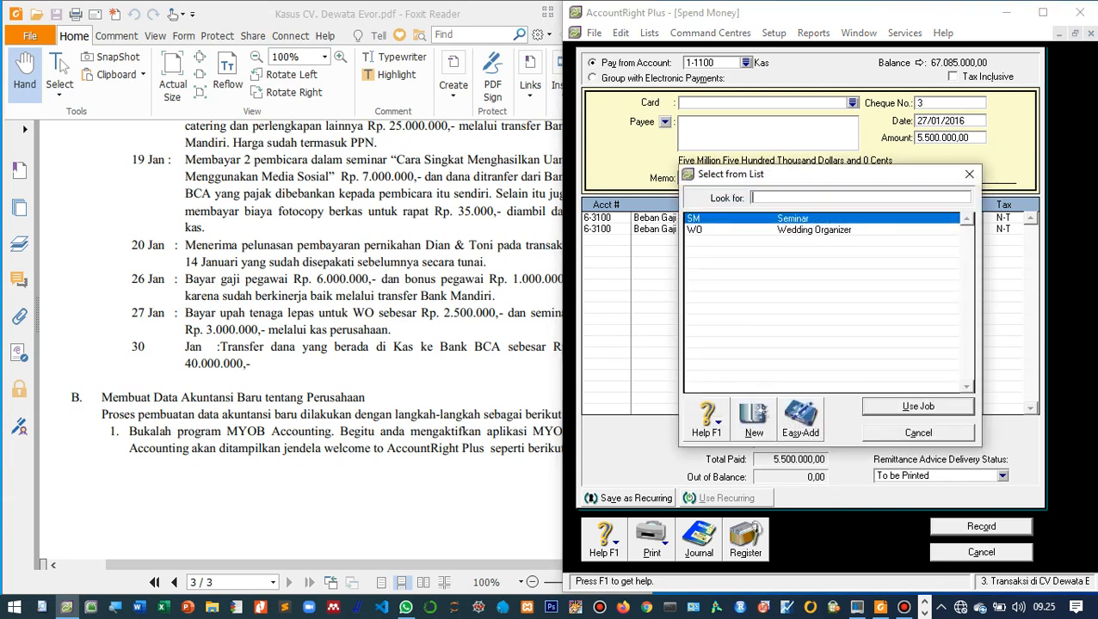
key("Return")
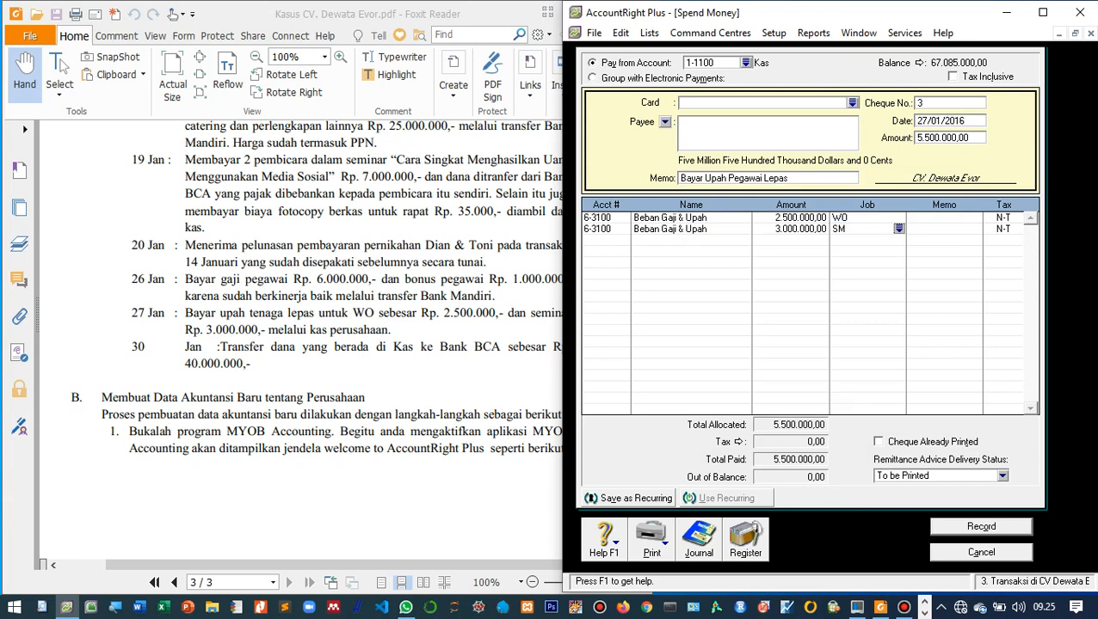
key("Return")
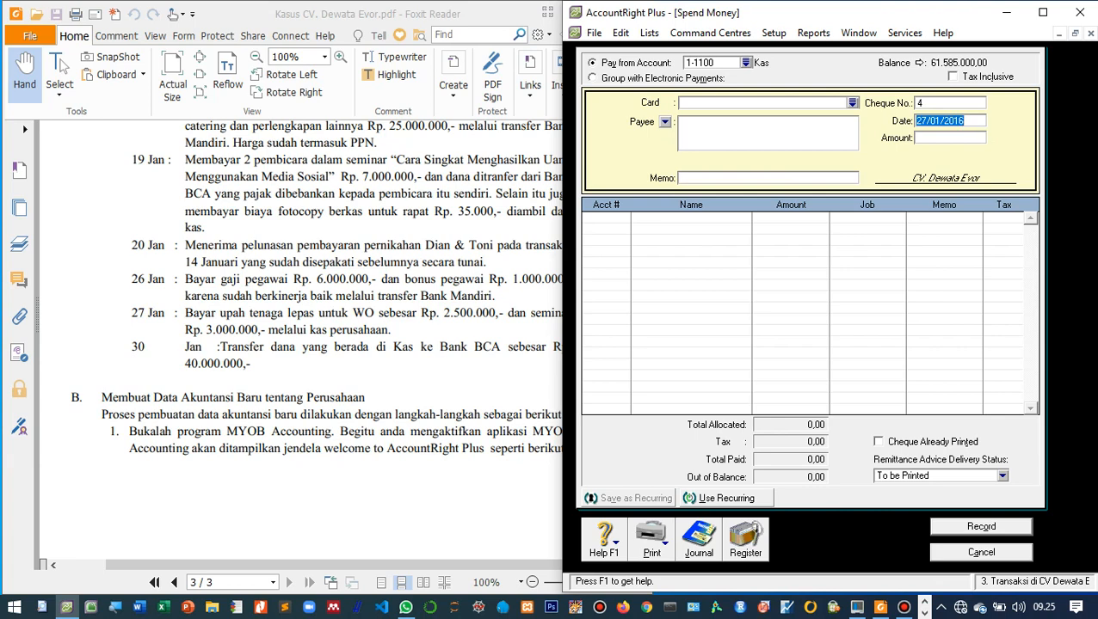
Leave the payment entry, read the 30 January transfer in the case PDF and check the Kas account in the Accounts List.
key("alt+Tab")
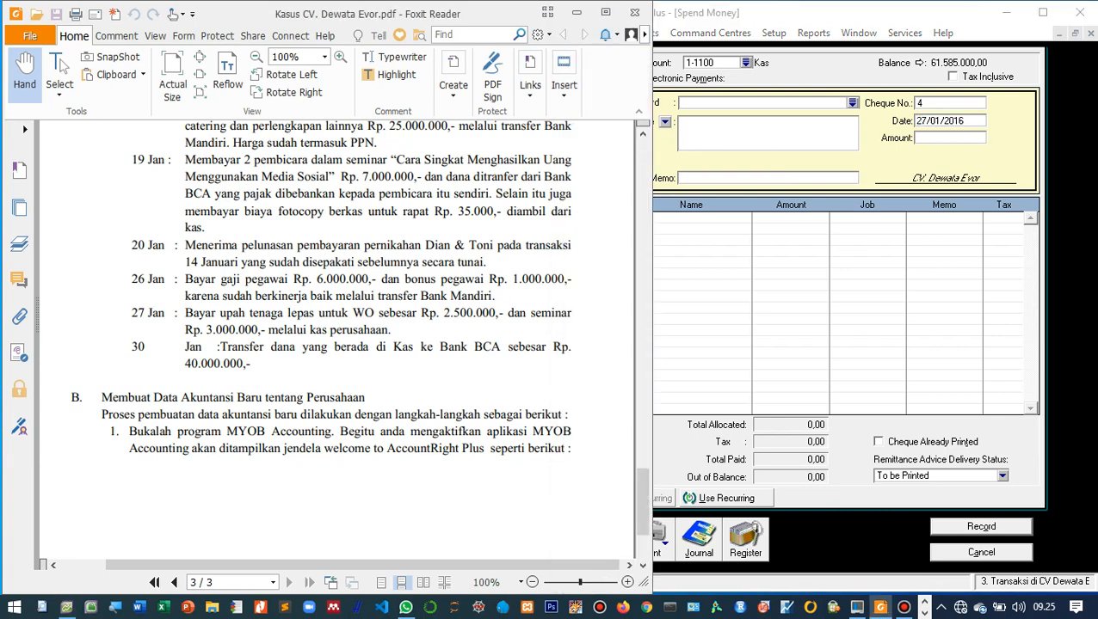
key("alt+Tab")
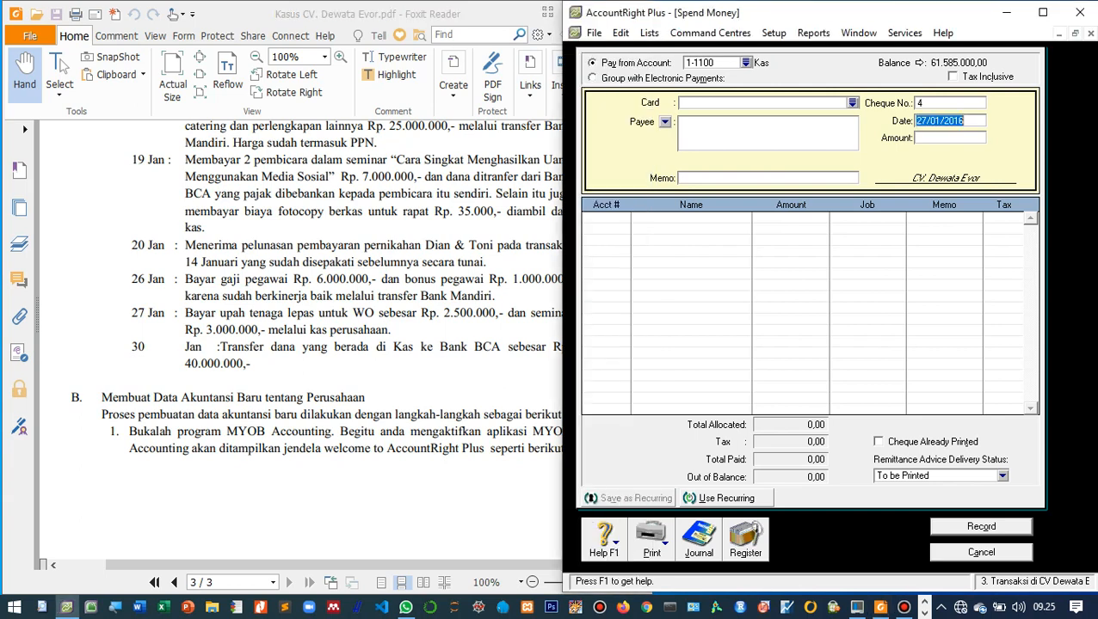
key("Escape")
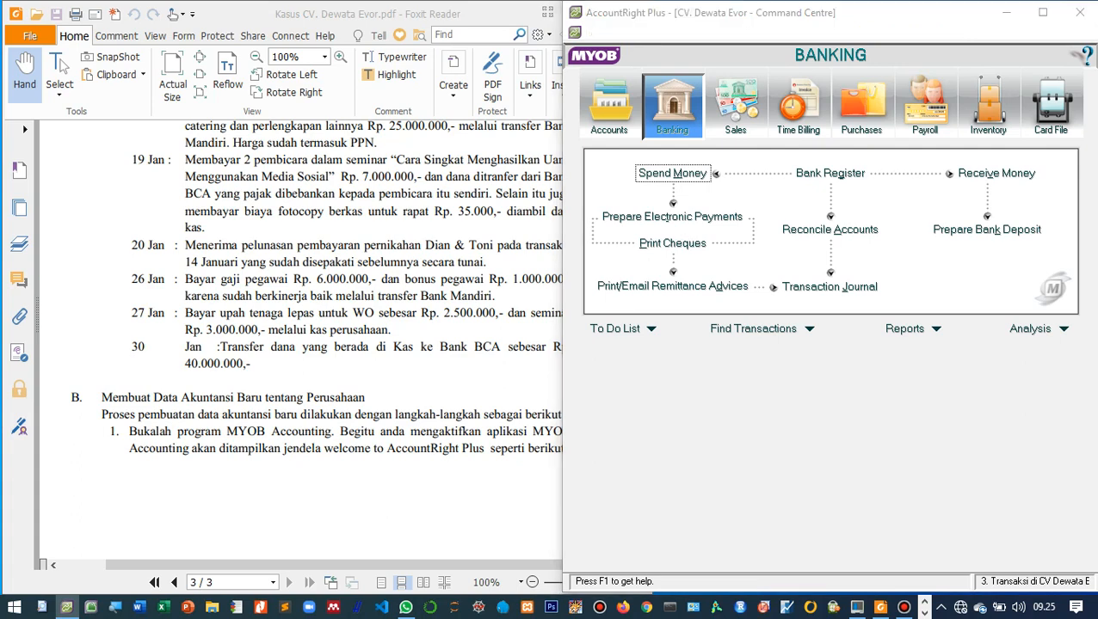
key("alt+Tab")
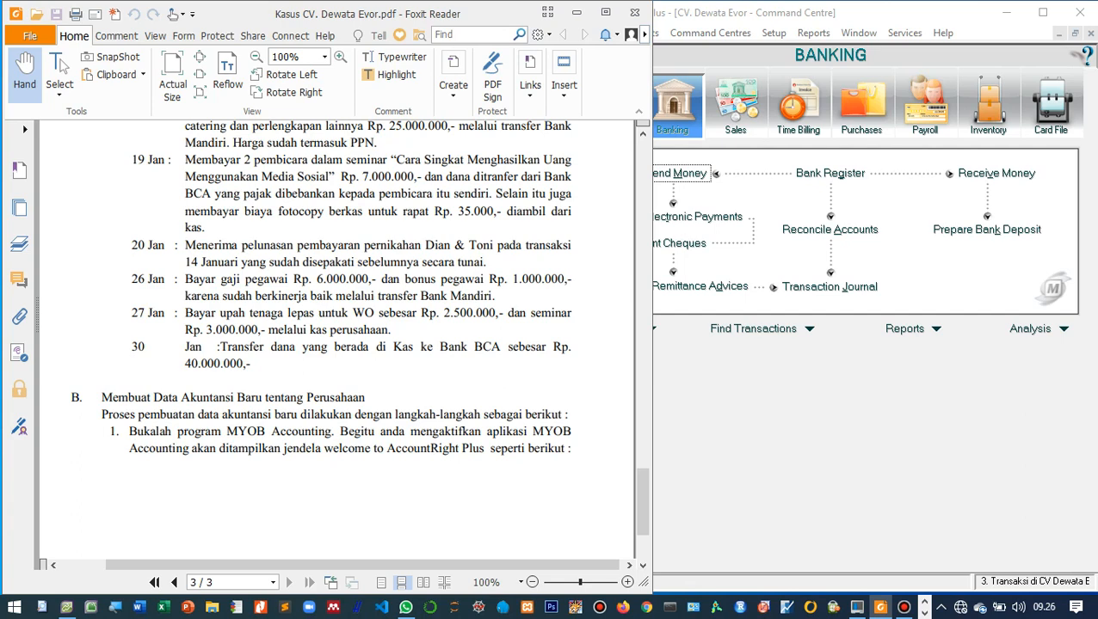
left_click(774, 413)
left_click(610, 105)
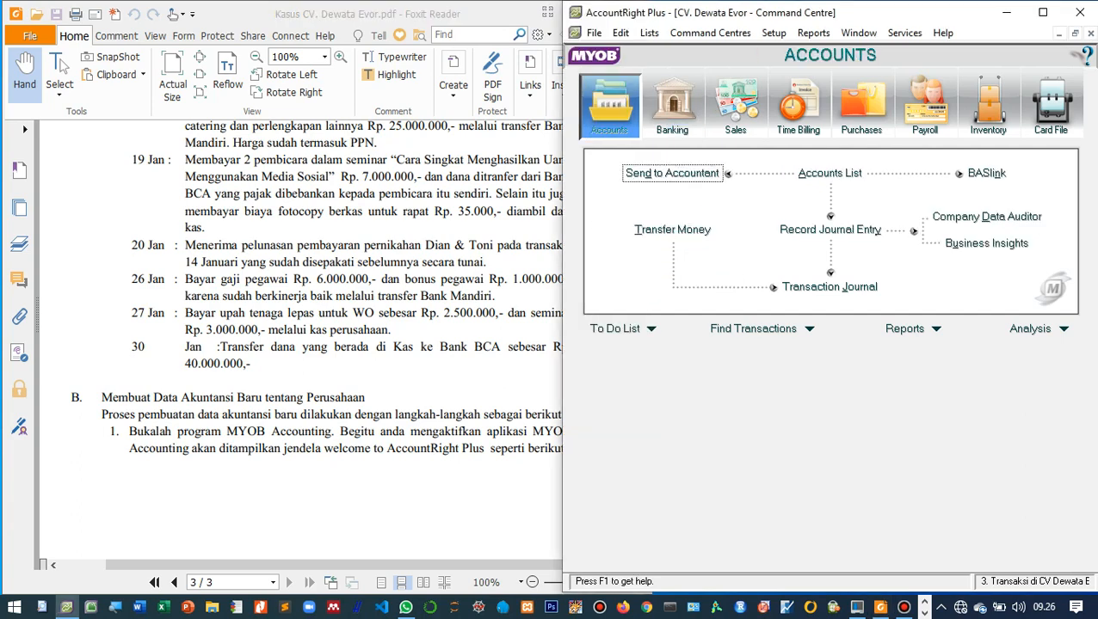
key("alt+Tab")
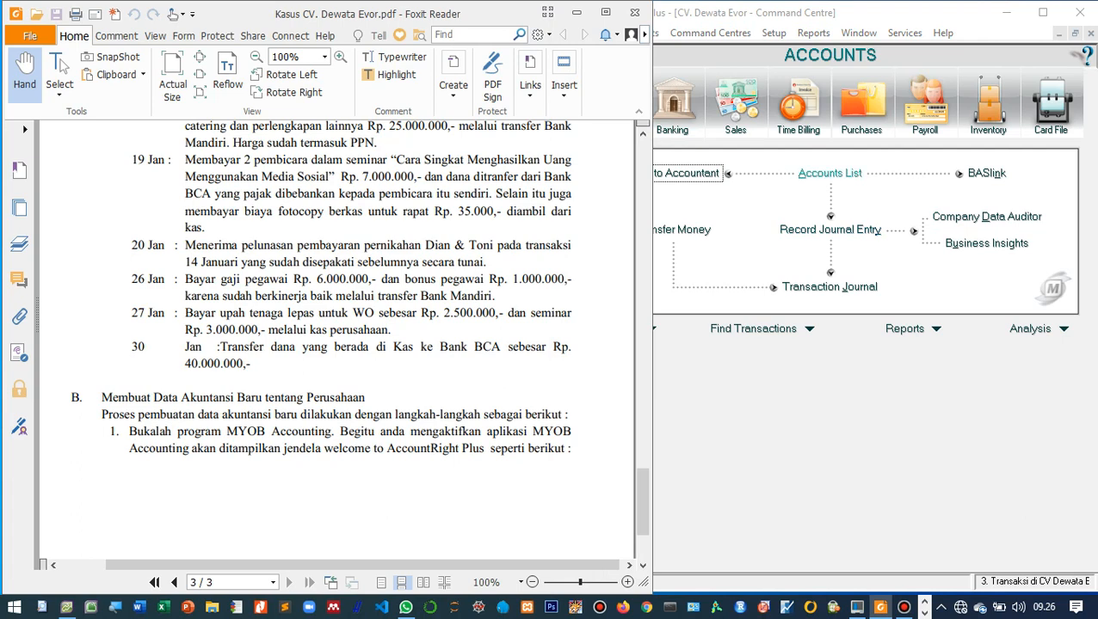
key("alt+Tab")
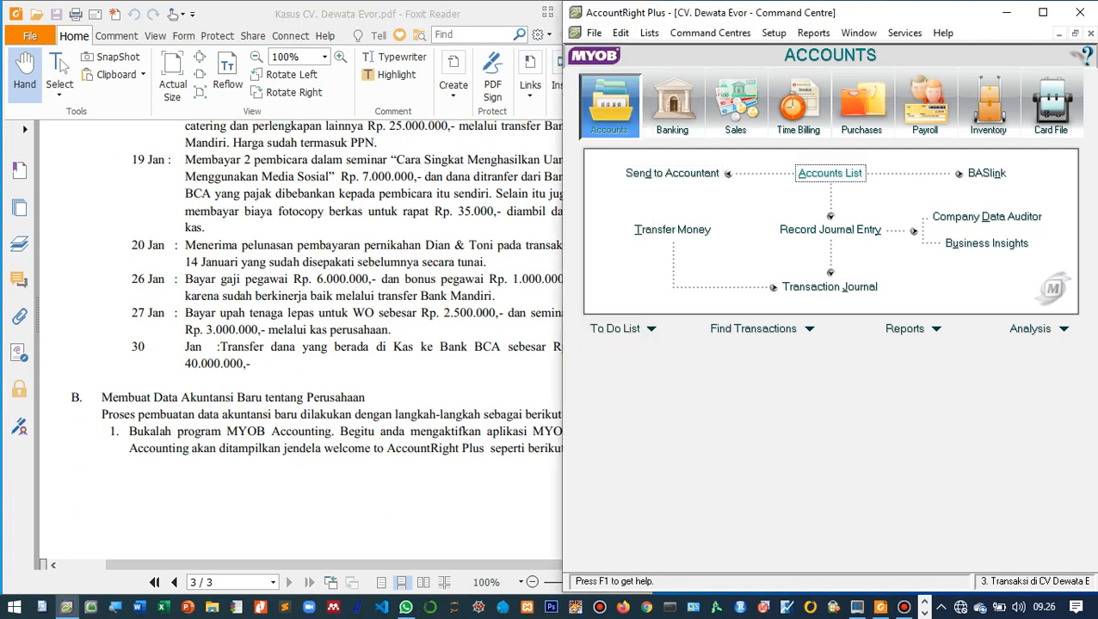
key("Return")
left_click(585, 118)
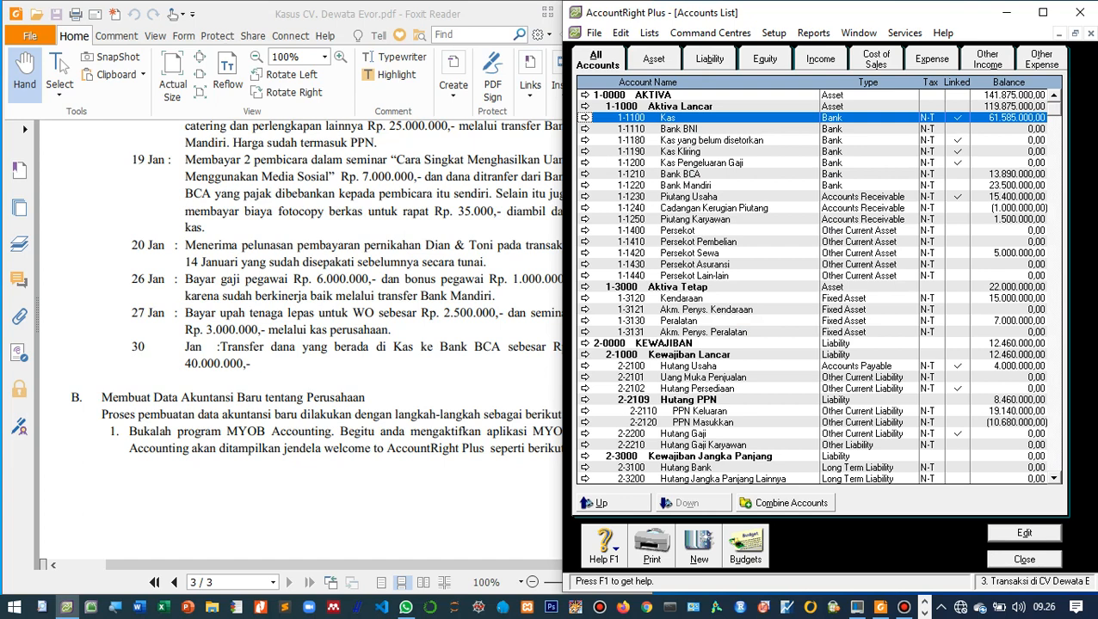
key("Escape")
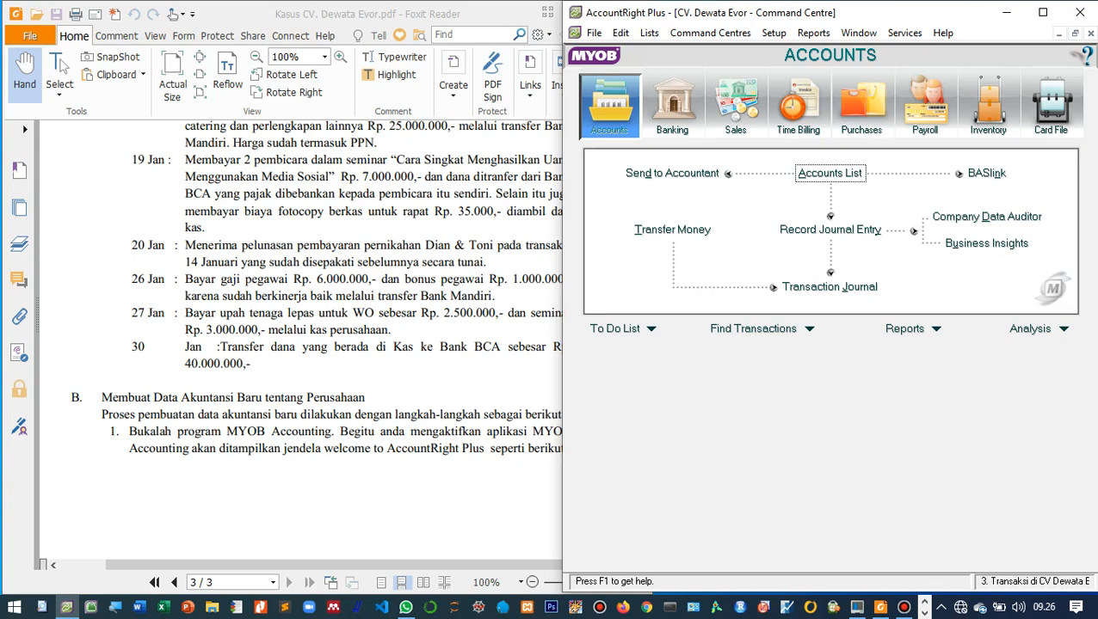
Start a money transfer and date it 30/01/2016.
key("Tab")
key("Return")
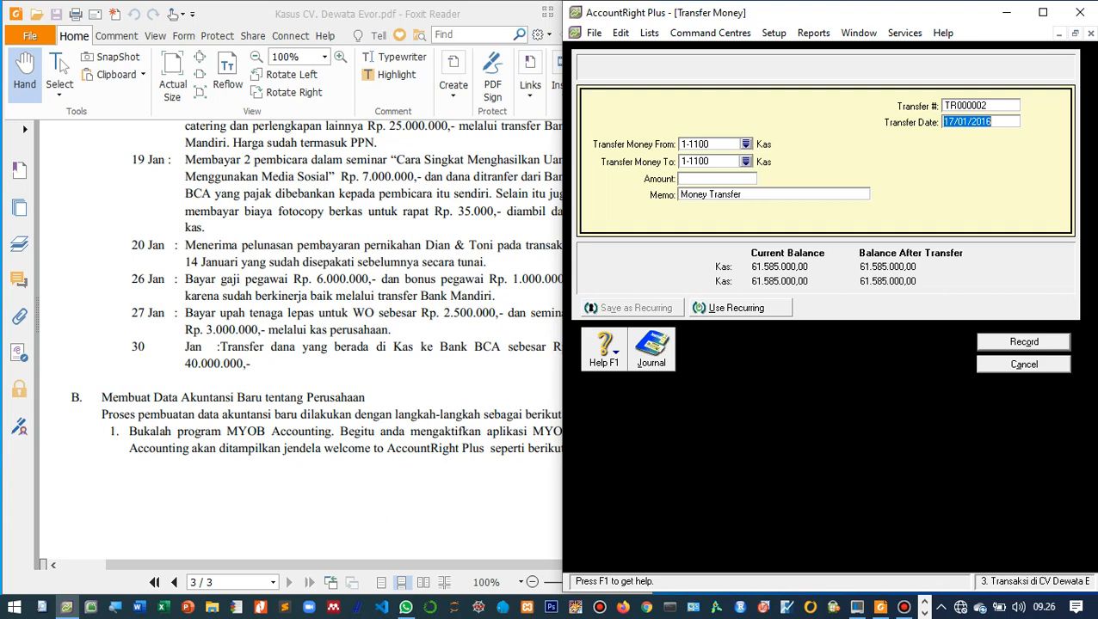
key("Left")
key("shift+Right")
key("shift+Right")
type("30")
key("Tab")
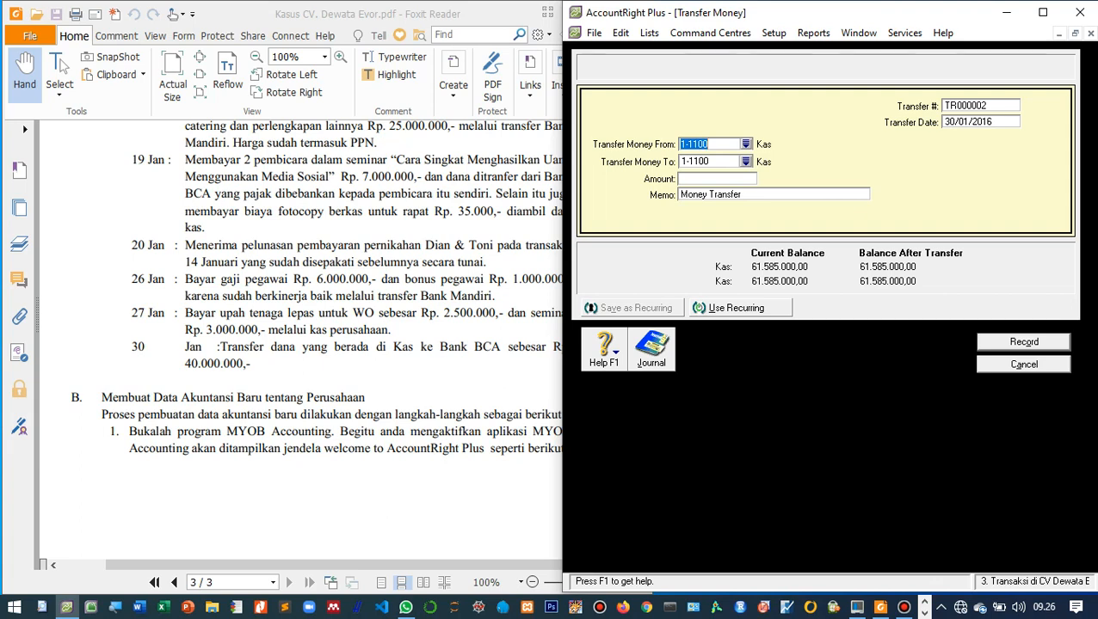
Keep Kas as the source account per the case PDF and set account 1-1210 Bank BCA as the transfer's destination.
key("alt+Tab")
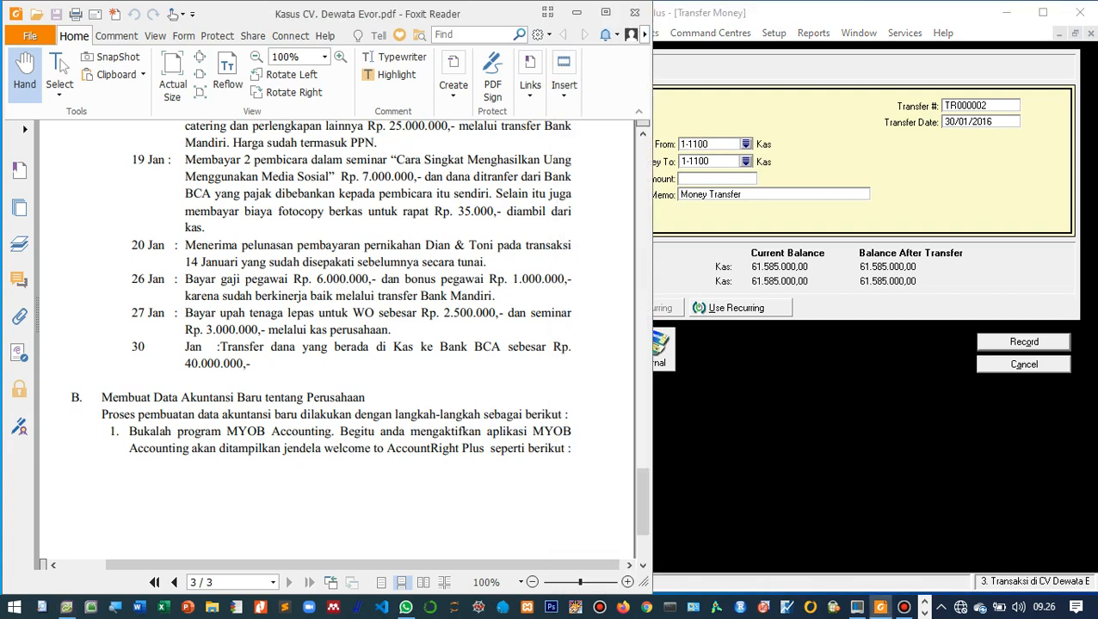
key("alt+Tab")
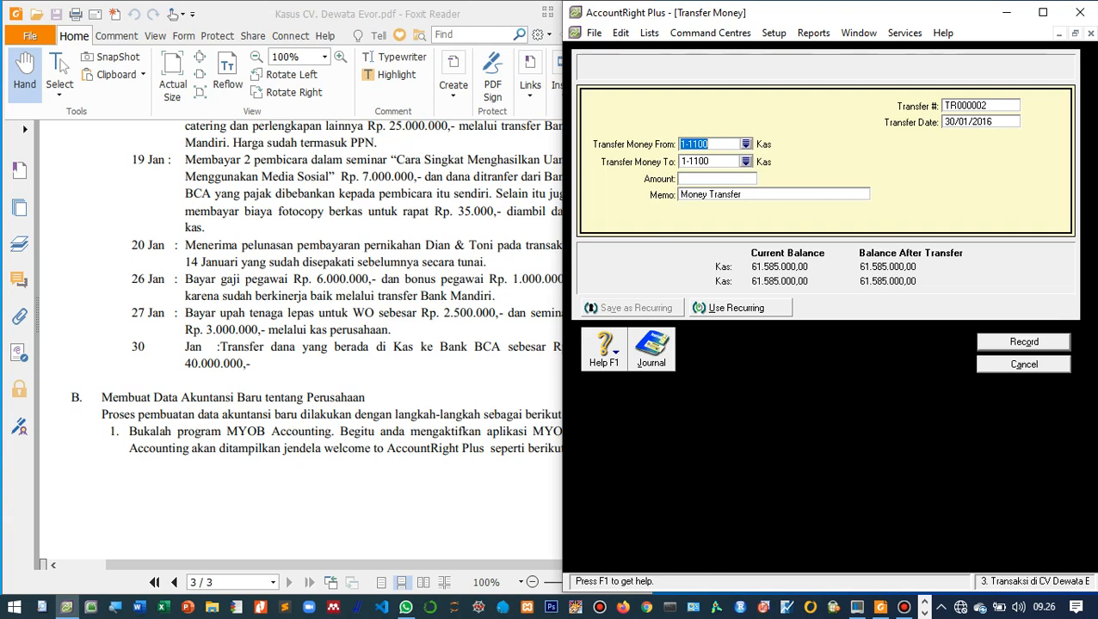
left_click(746, 161)
double_click(748, 275)
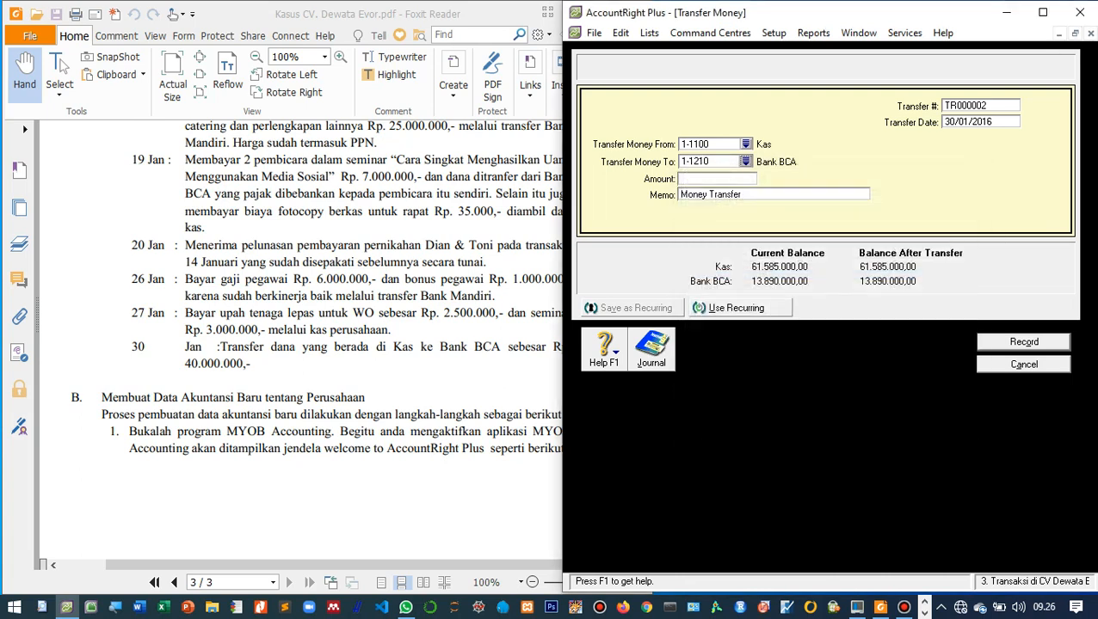
key("Tab")
Set the transfer amount to 40.000.000, record the transfer and close the transfer entry.
left_click_drag(651, 17, 554, 14)
type("40")
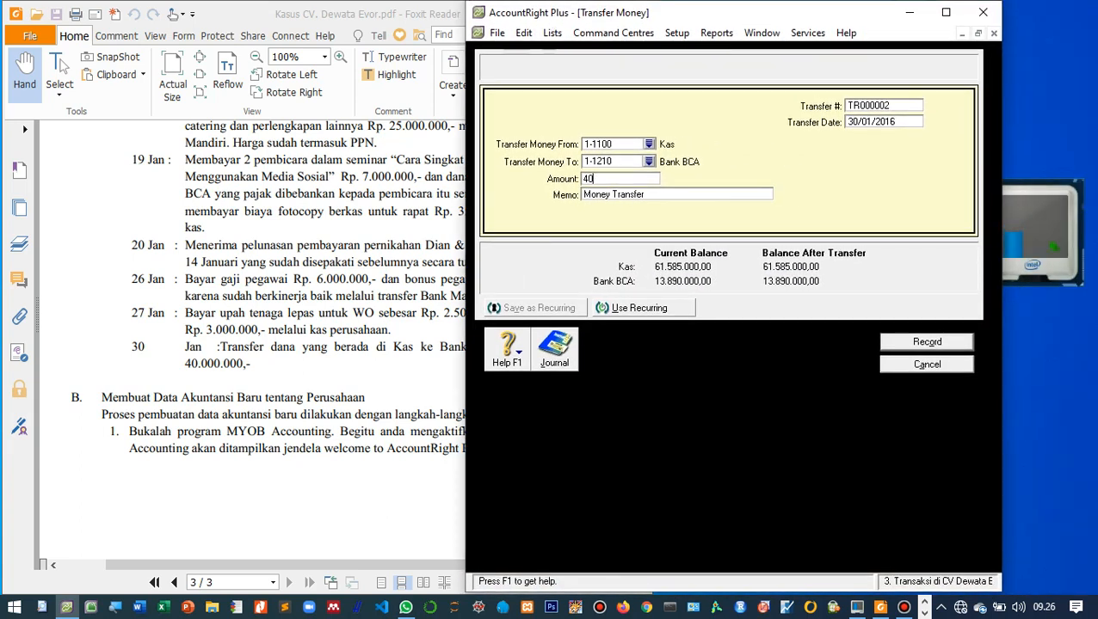
type(".000.000")
key("Tab")
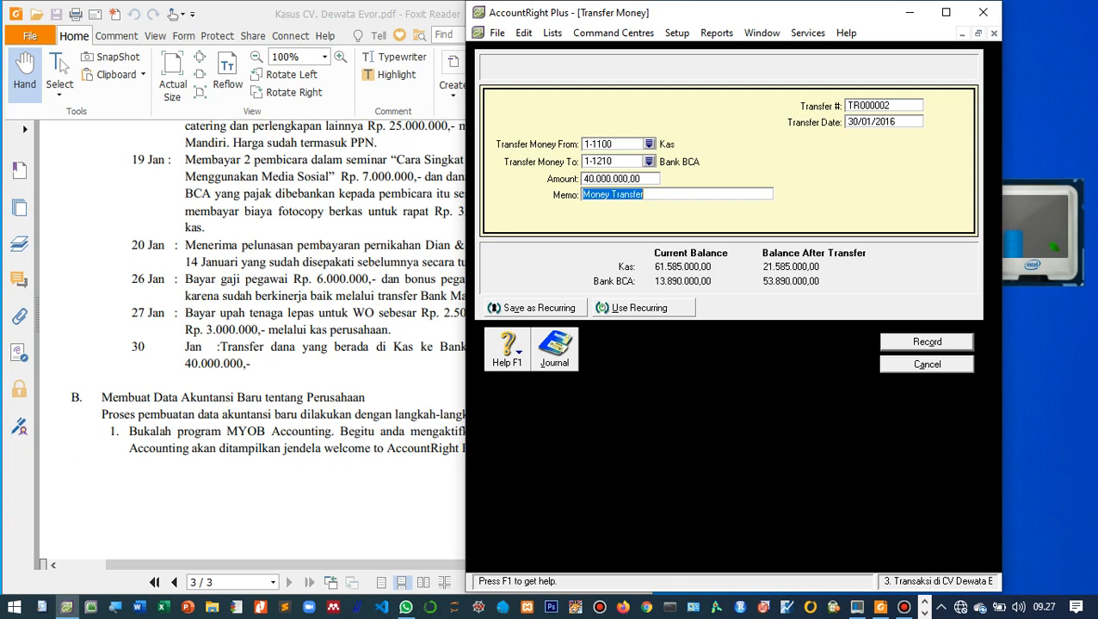
left_click(927, 343)
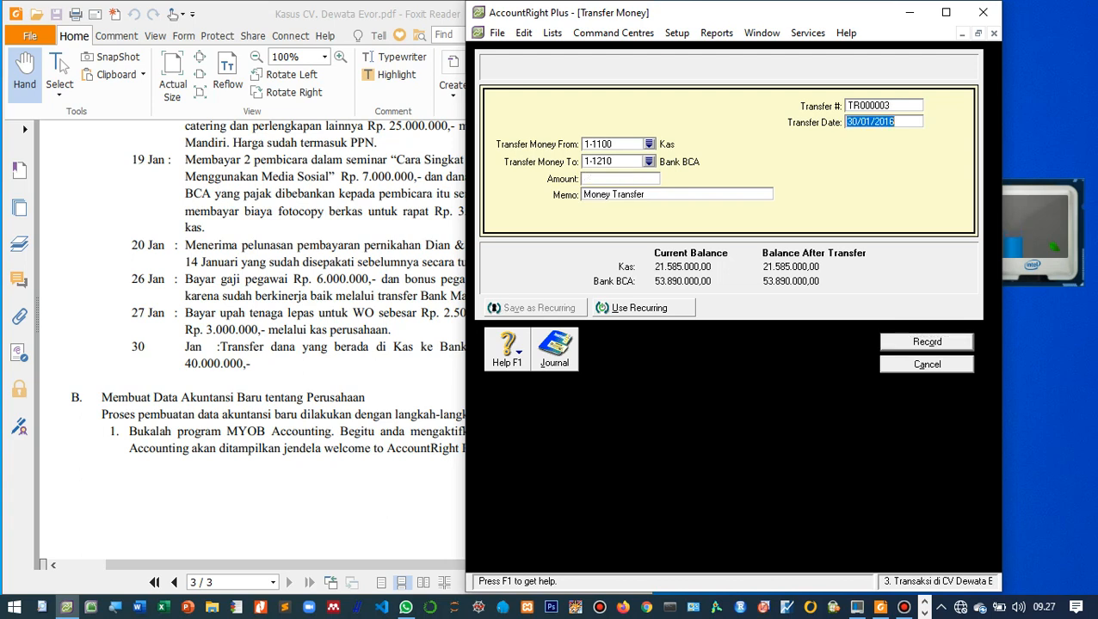
left_click(927, 365)
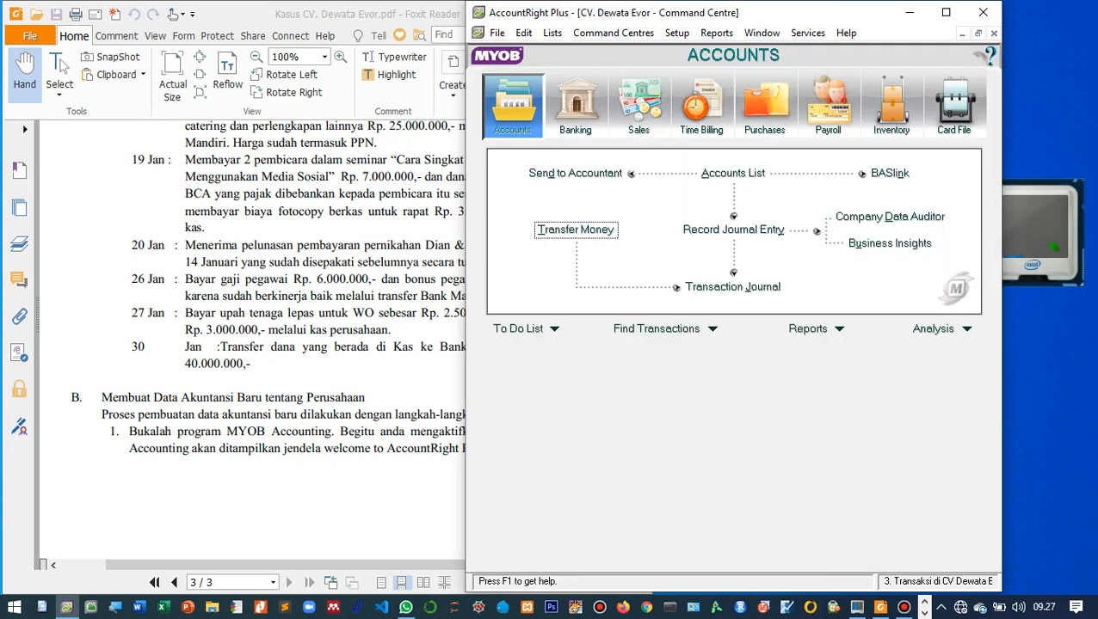
Customise the Profit & Loss [Accrual] report to cover January 2016, from 01/01/2016 to 31/01/2016.
left_click(945, 12)
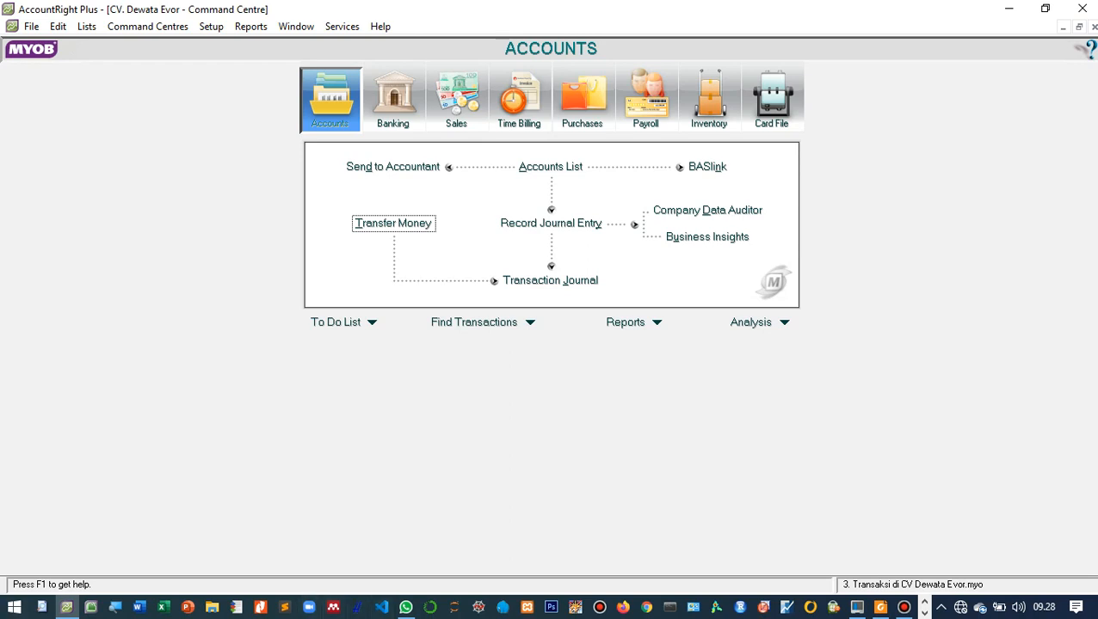
left_click(625, 322)
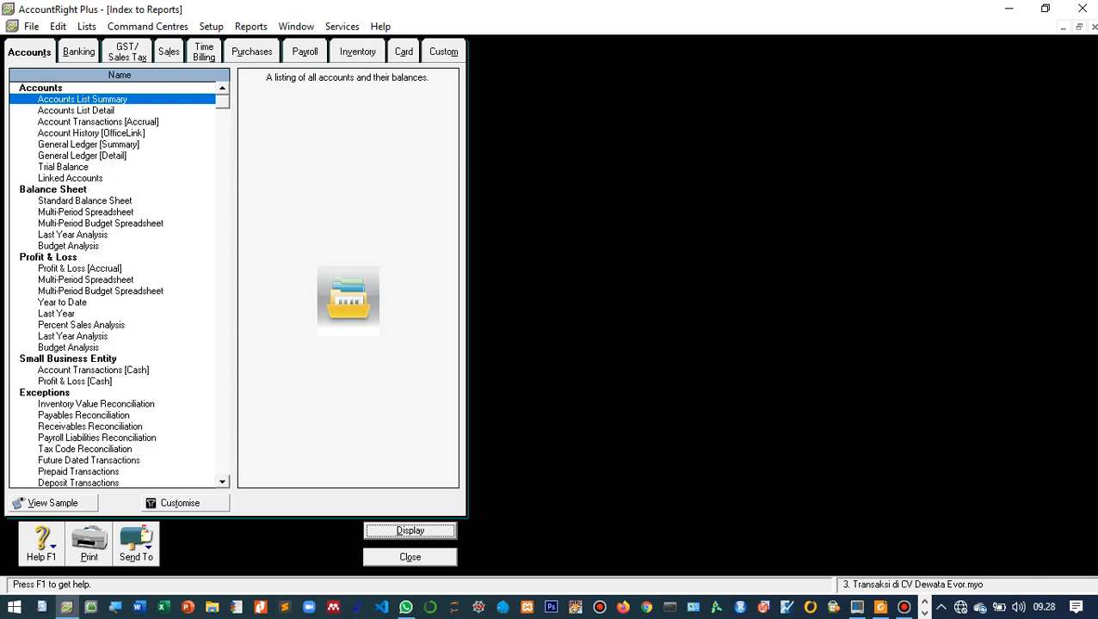
left_click(80, 268)
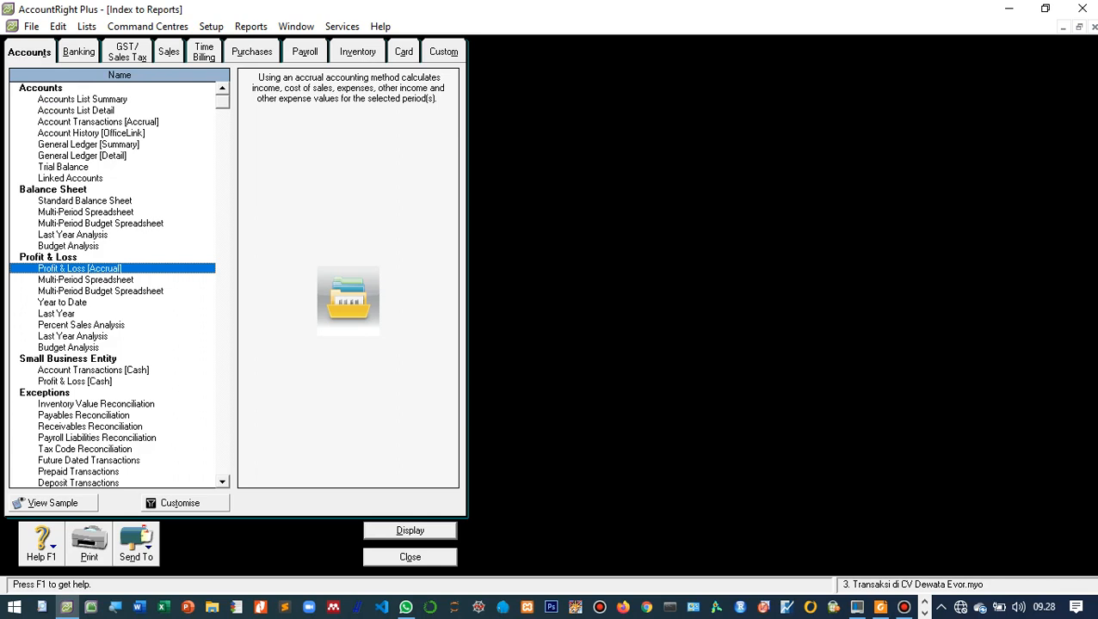
left_click(184, 504)
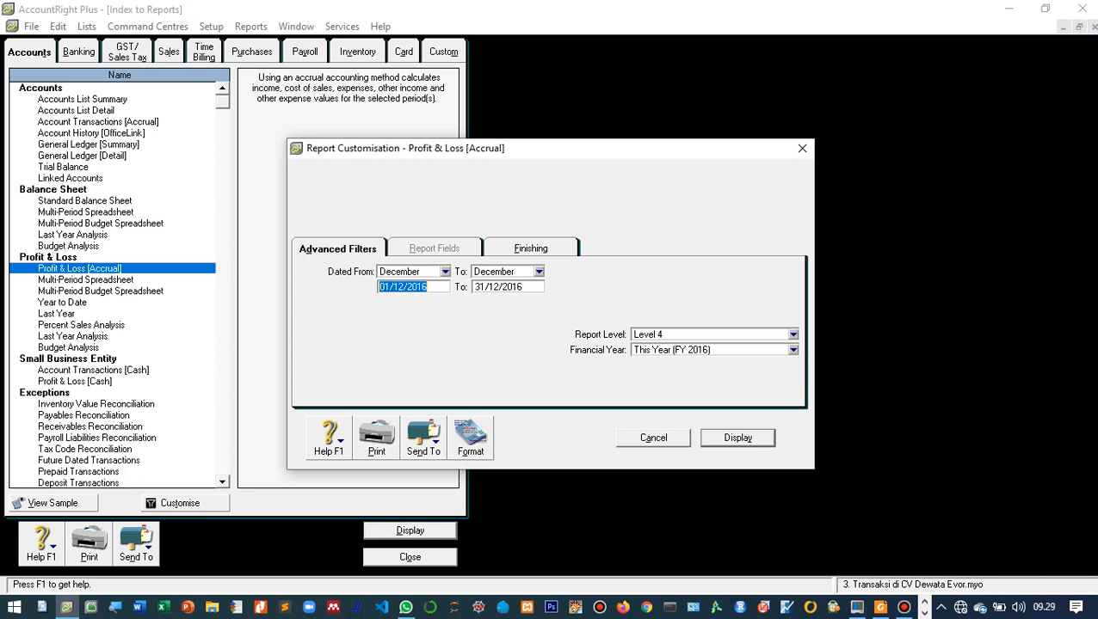
left_click(445, 272)
left_click(409, 287)
left_click(539, 272)
left_click(503, 288)
Include account numbers in the Profit & Loss report and display it.
left_click(530, 248)
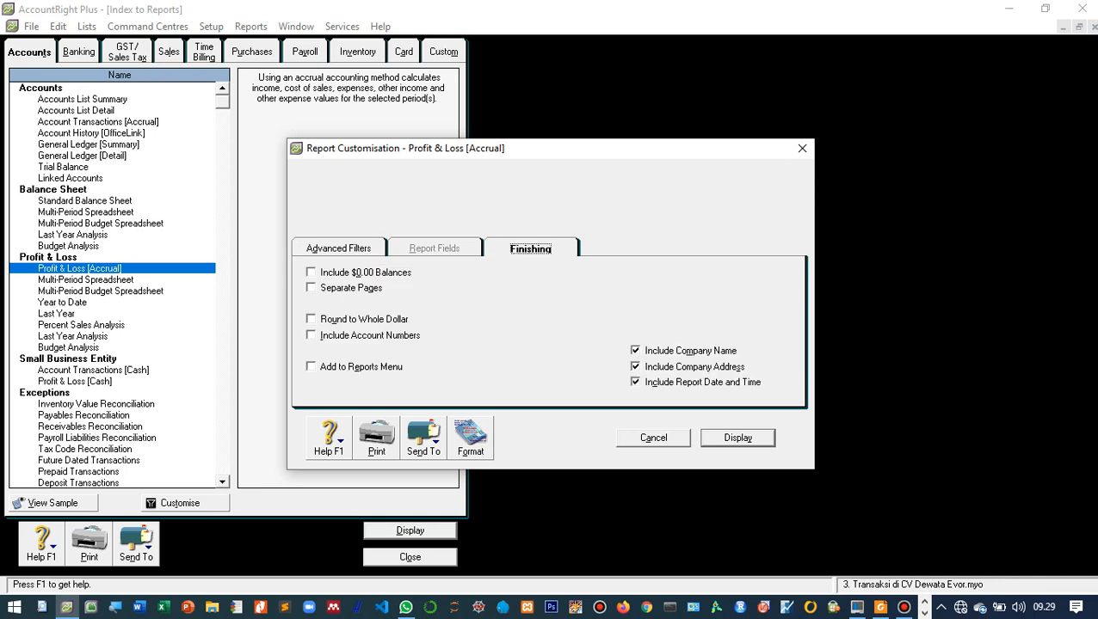
left_click(311, 336)
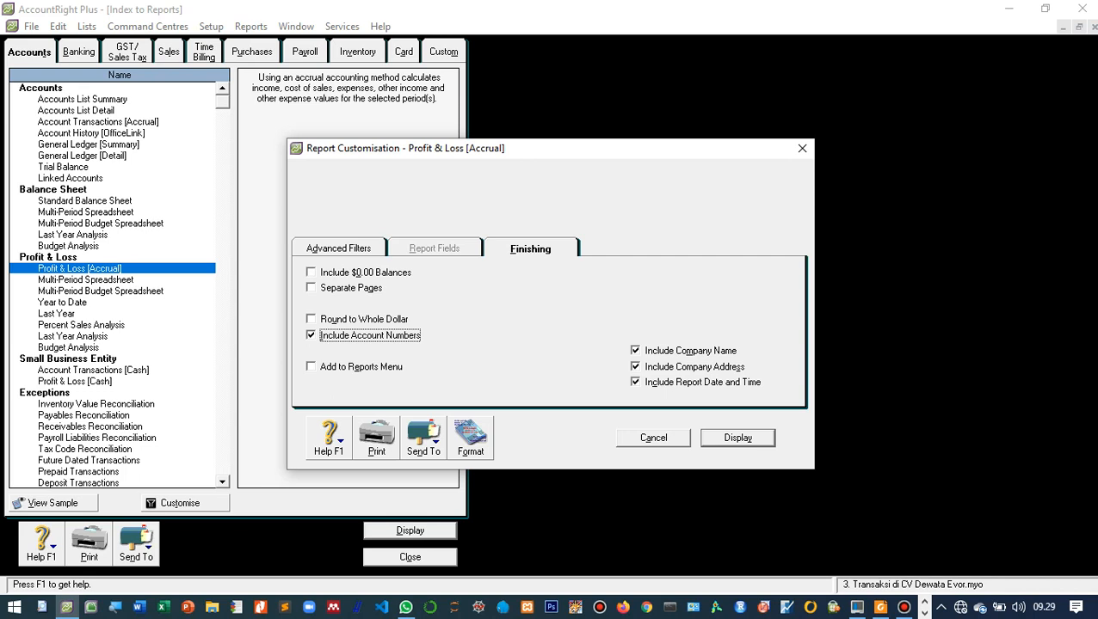
left_click(737, 438)
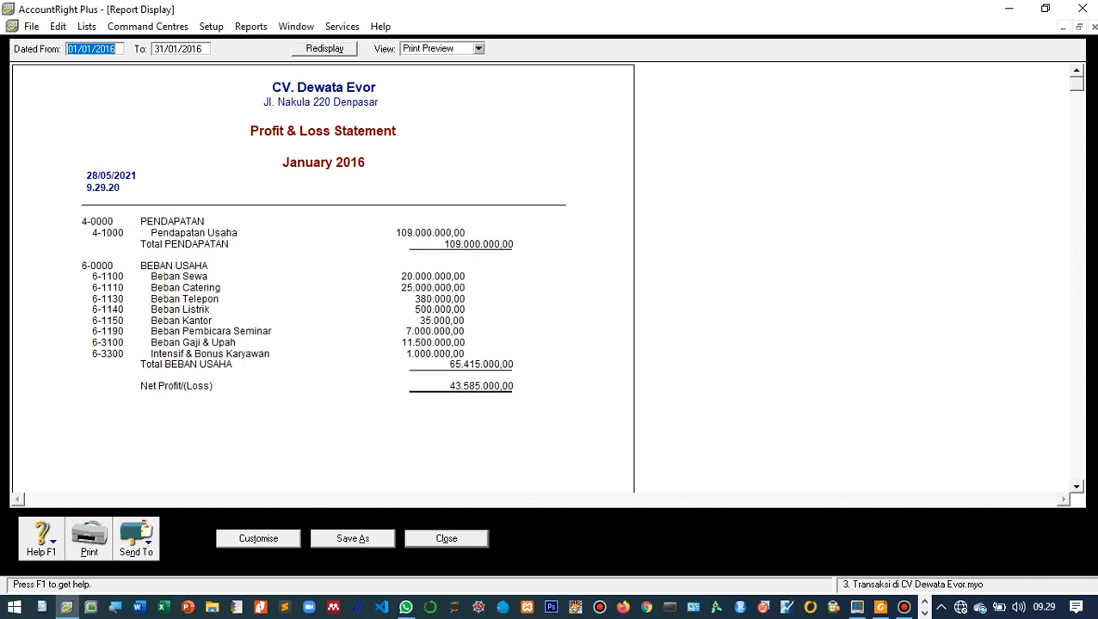
Export the report as a PDF to the CV. Dewata Evor folder, adding the preparer's full name after "Profit & Loss [Accrual] -" in the file name.
left_click(136, 537)
left_click(138, 508)
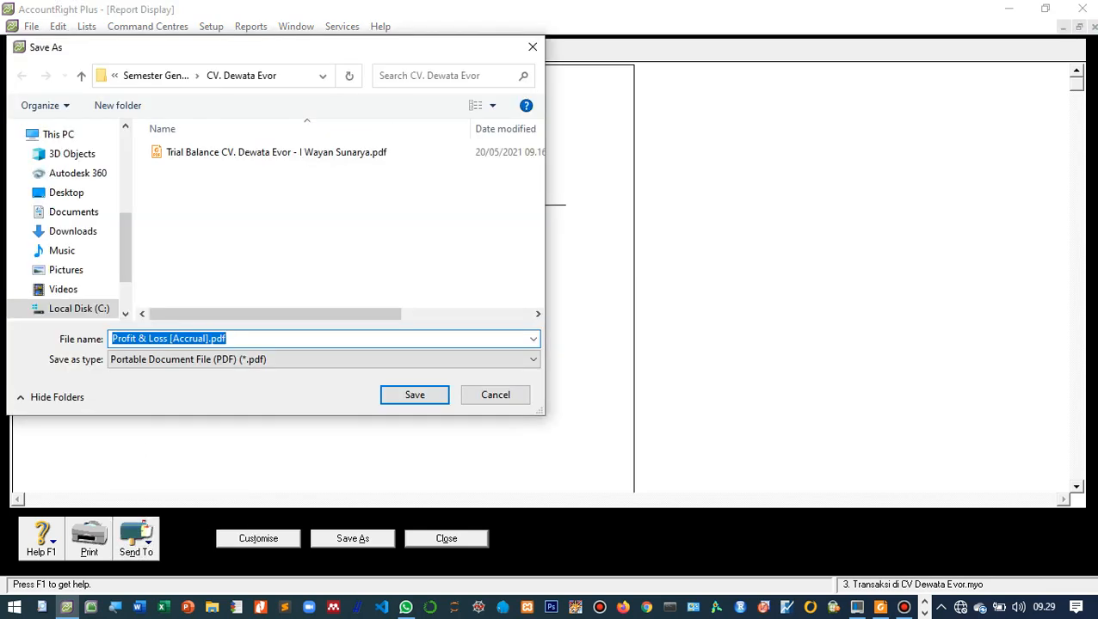
left_click(208, 338)
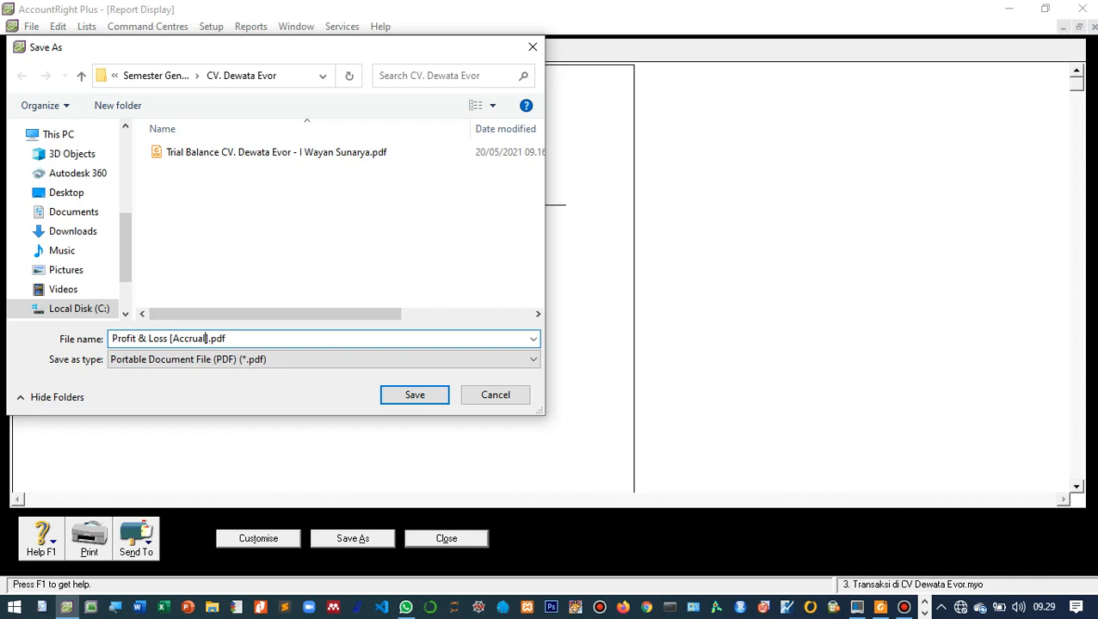
type("- I Wayan Sunarya")
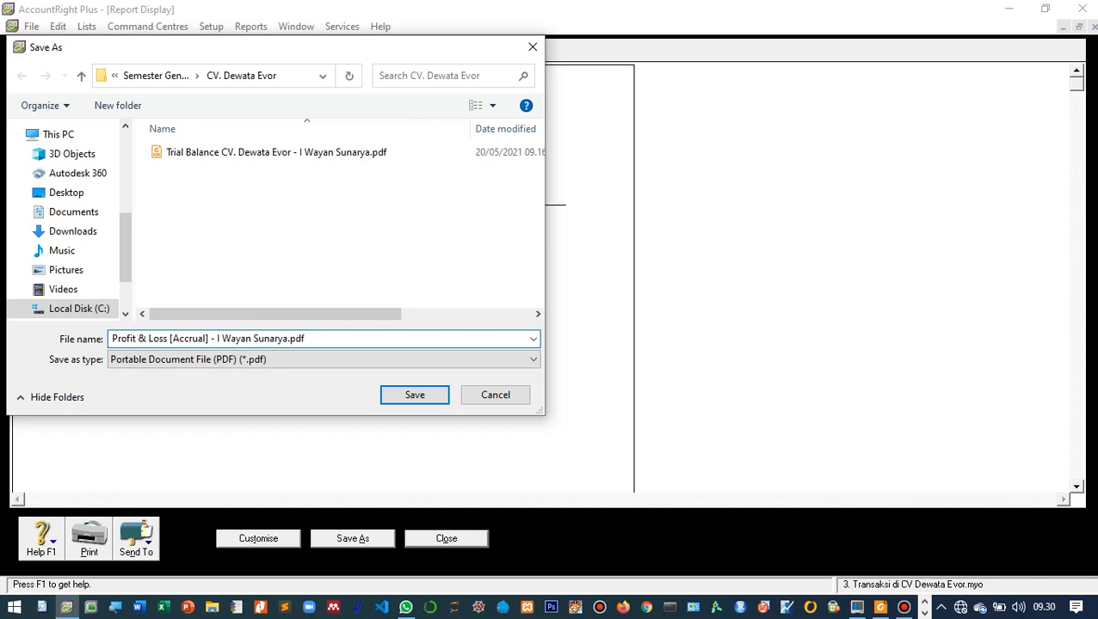
left_click(415, 394)
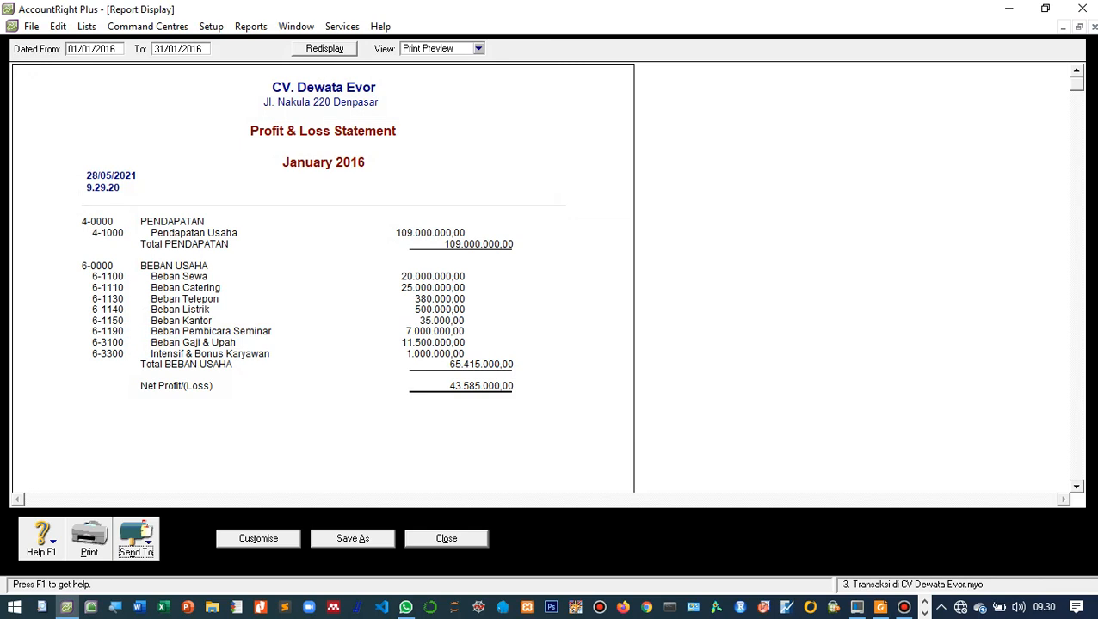
Close the Profit & Loss report and display the Standard Balance Sheet as of 31/01/2016 with account numbers included.
left_click(446, 539)
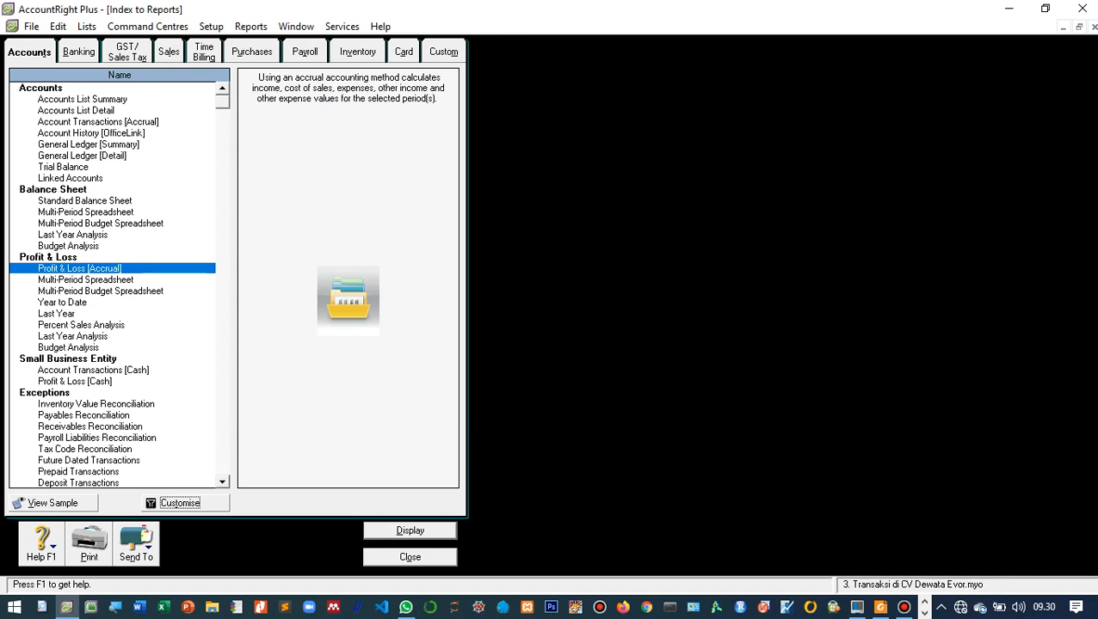
left_click(85, 201)
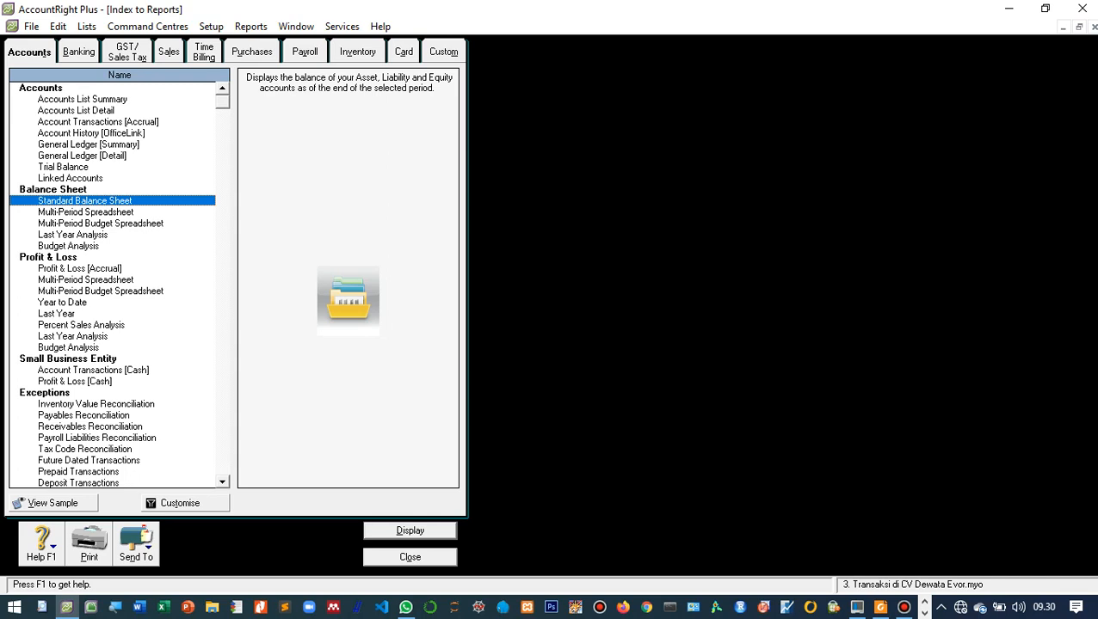
left_click(180, 503)
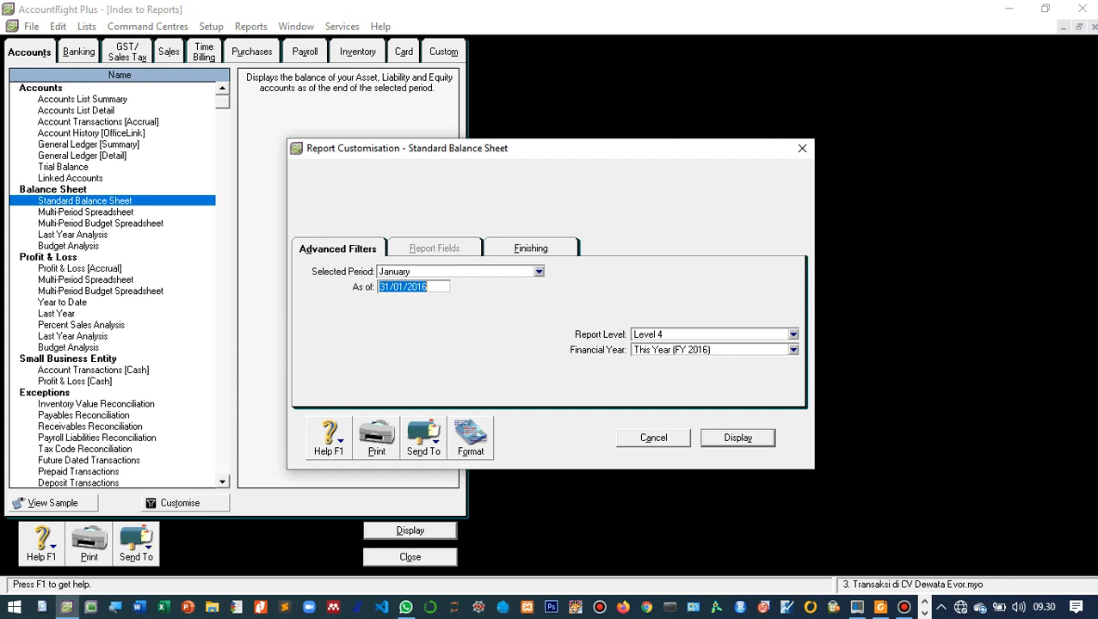
left_click(531, 249)
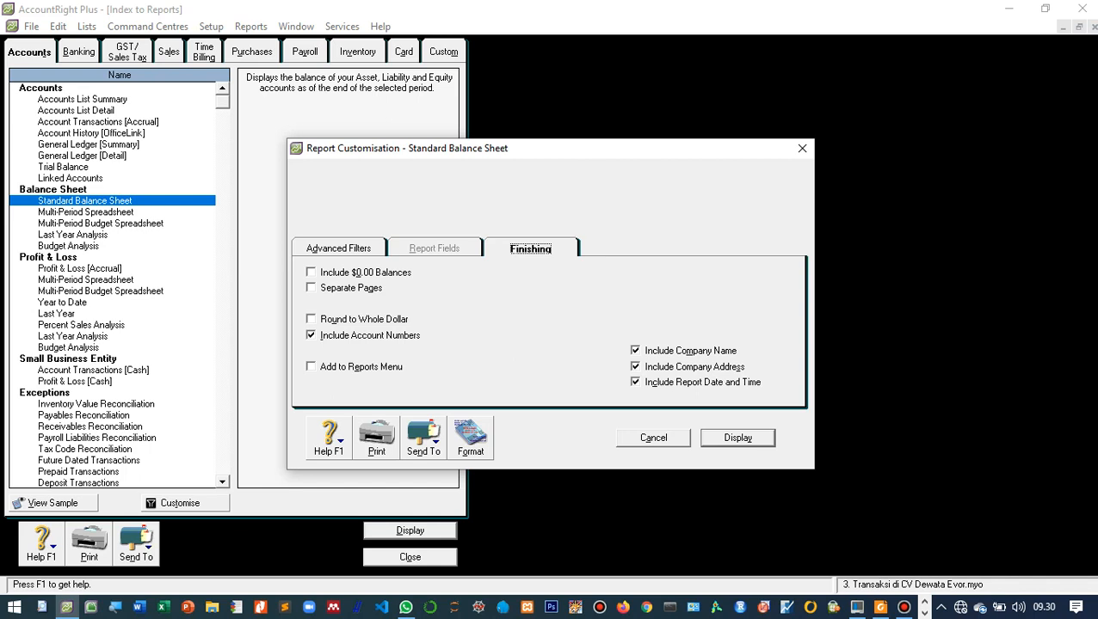
key("Return")
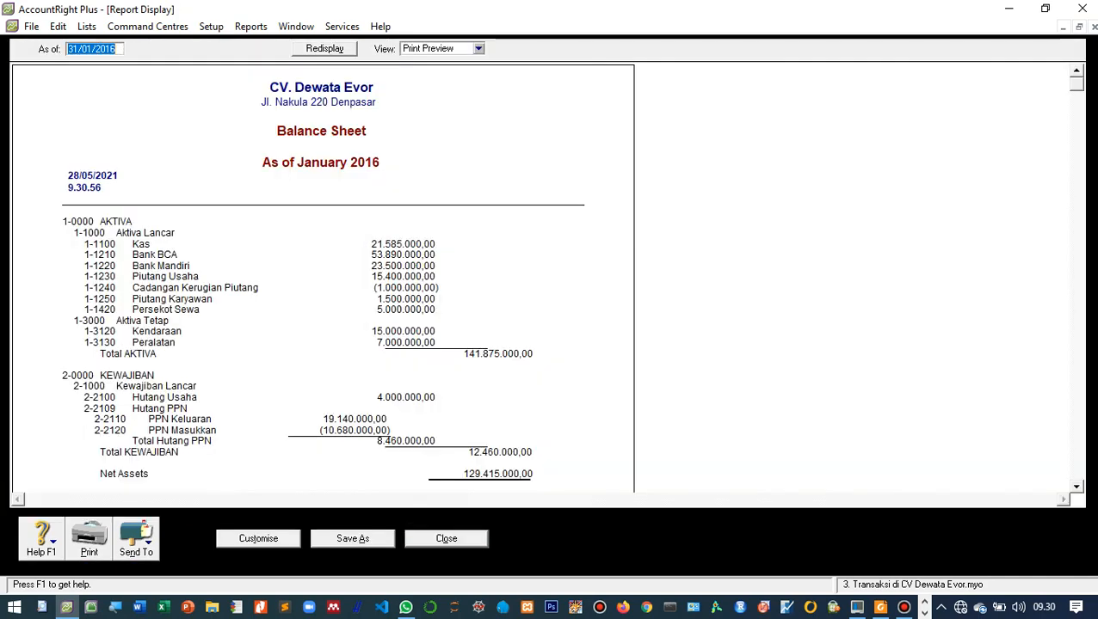
Review the assets, liabilities and equity sections of the January 2016 balance sheet.
scroll(540, 278, "down", 8)
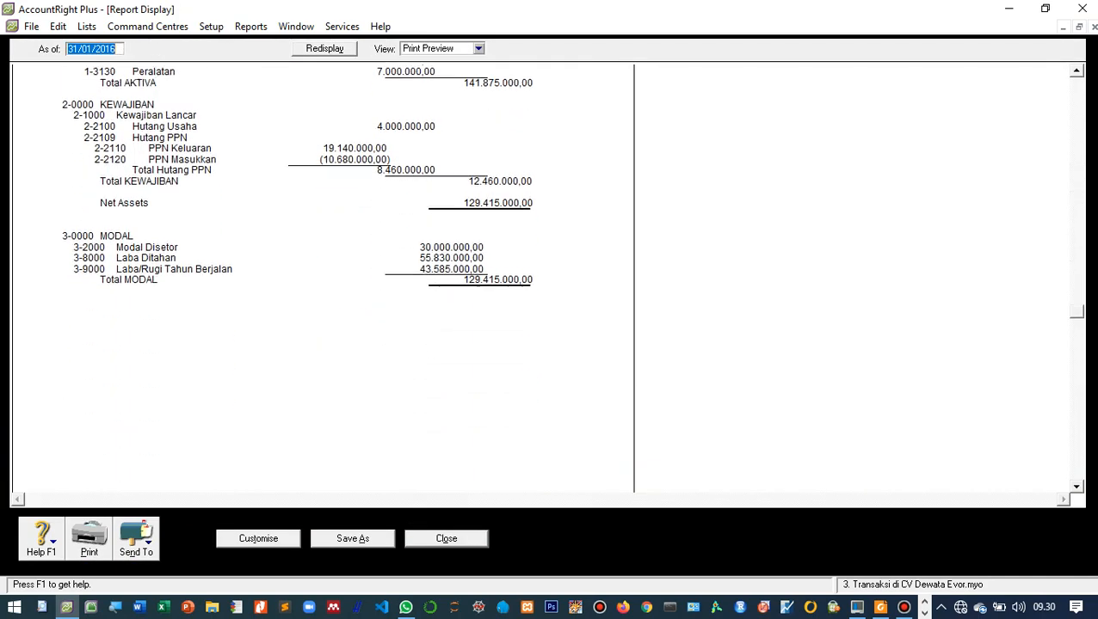
scroll(541, 278, "up", 5)
scroll(322, 275, "up", 2)
scroll(323, 275, "down", 2)
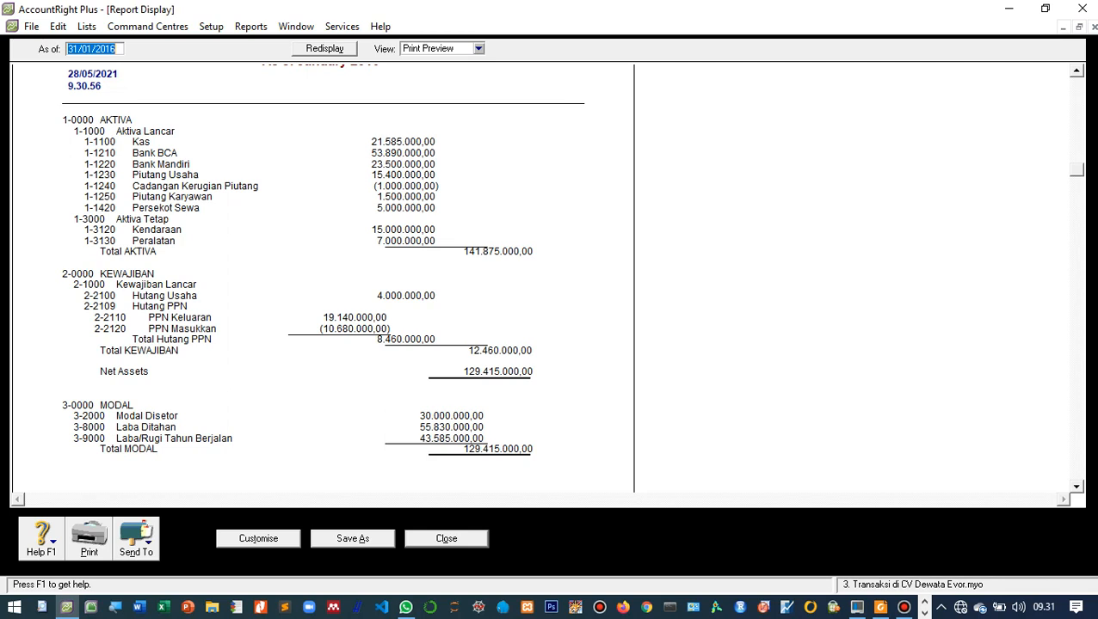
scroll(323, 276, "down", 3)
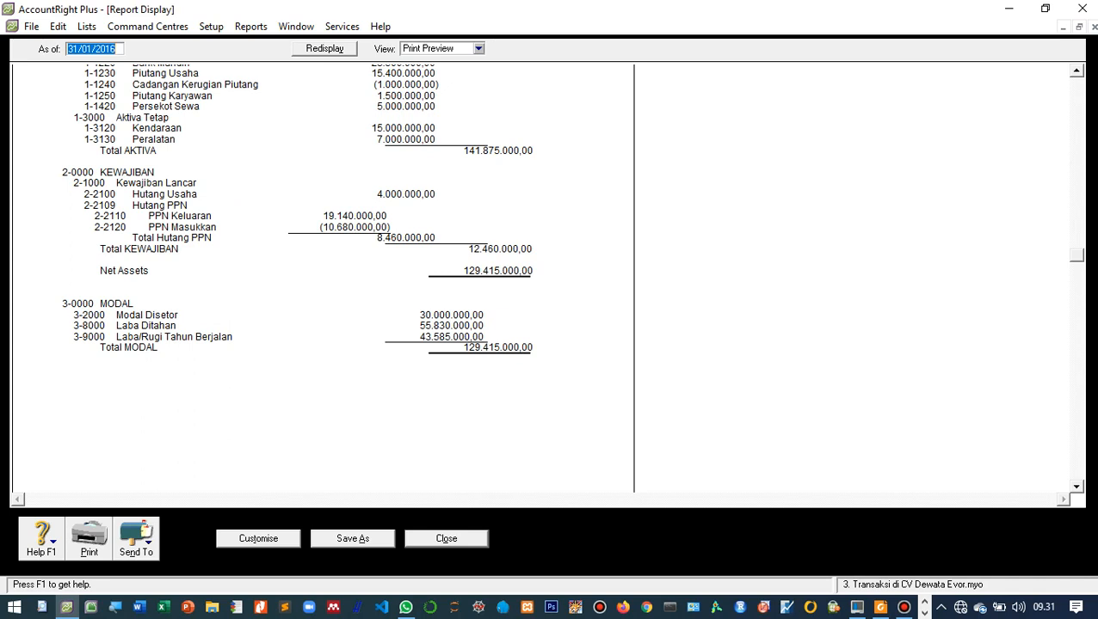
scroll(323, 258, "up", 3)
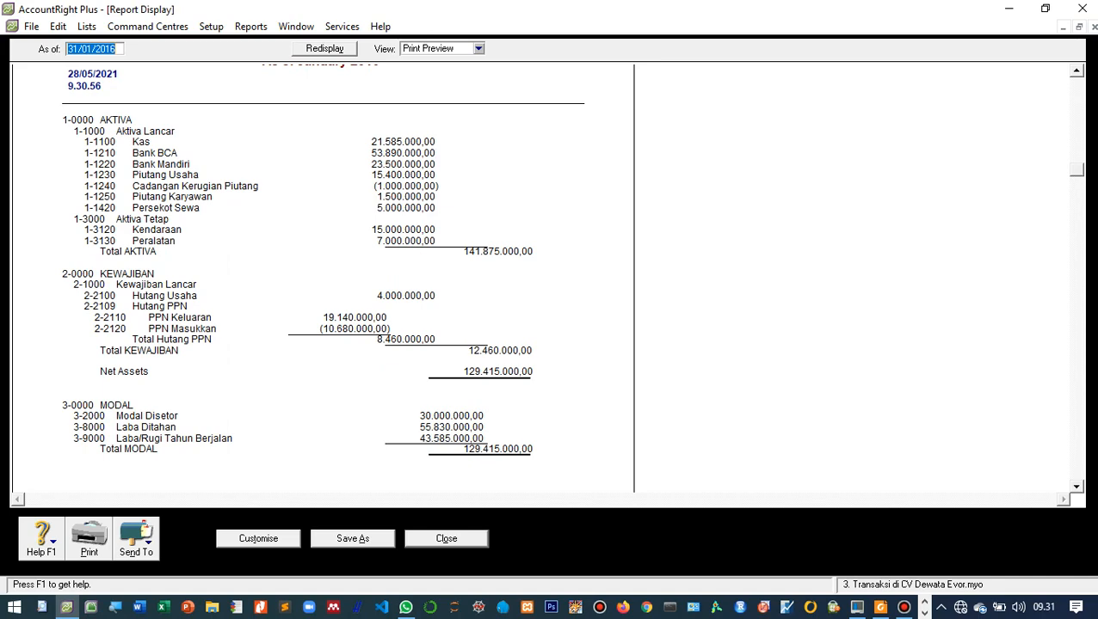
scroll(322, 258, "down", 1)
Export the balance sheet as a PDF, adding the preparer's full name after "Standard Balance Sheet -" in the file name, and close the report.
left_click(136, 538)
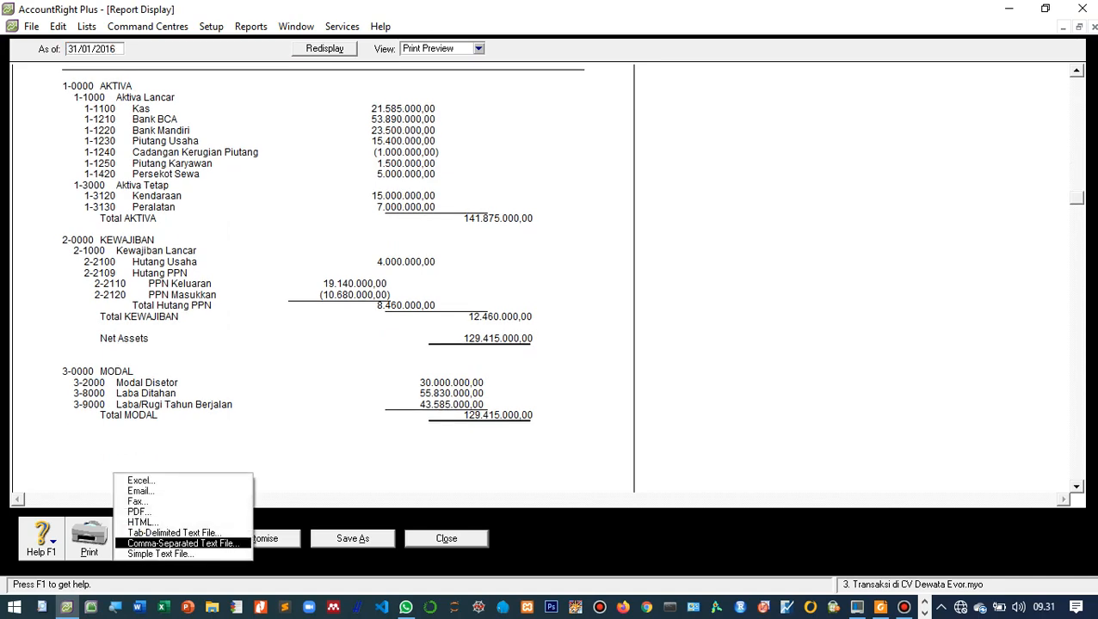
left_click(180, 509)
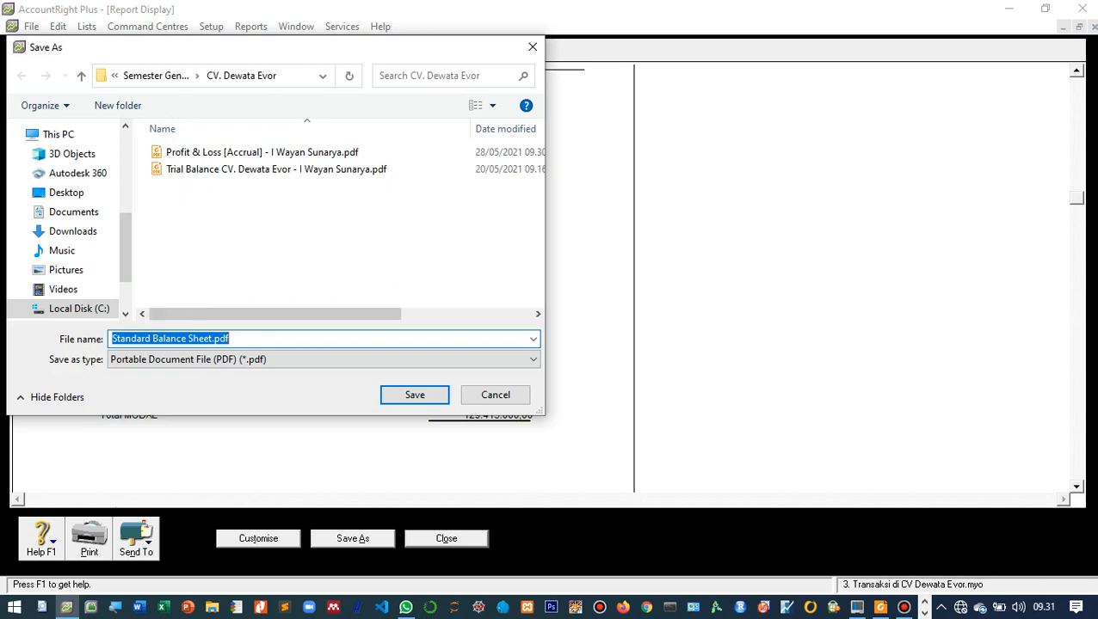
left_click(213, 339)
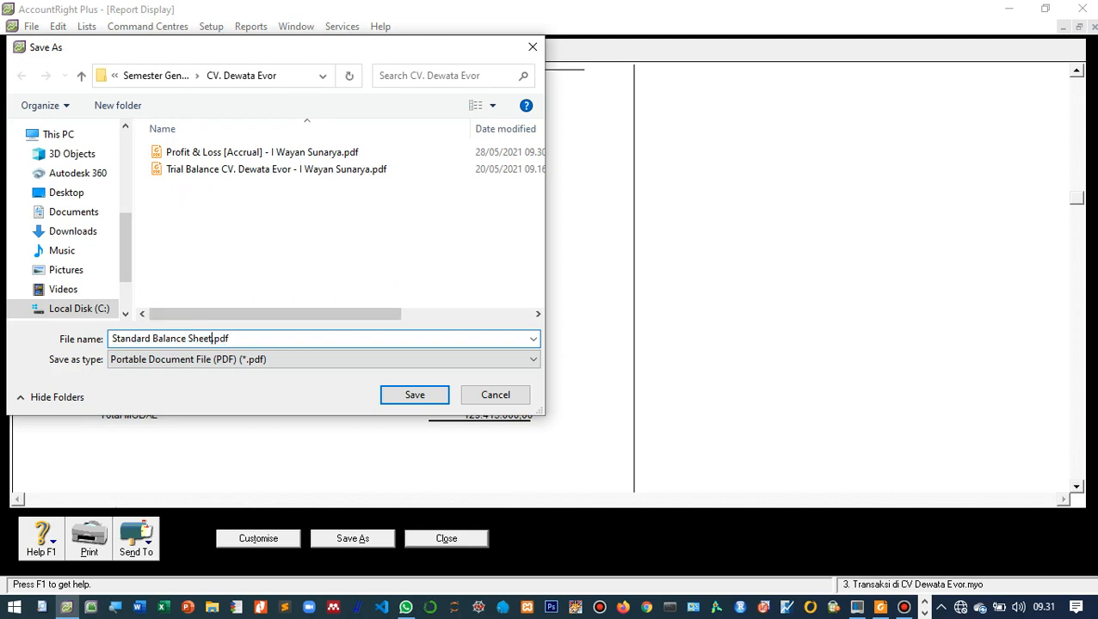
type("- I Wayna")
key("BackSpace")
key("BackSpace")
type("an Sunarya")
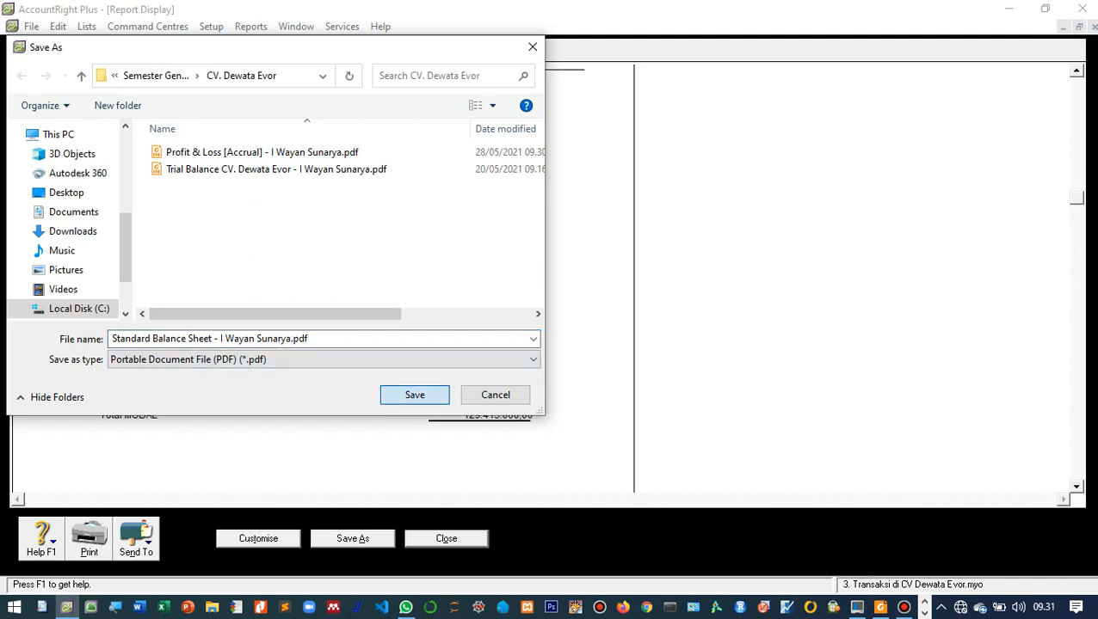
left_click(415, 395)
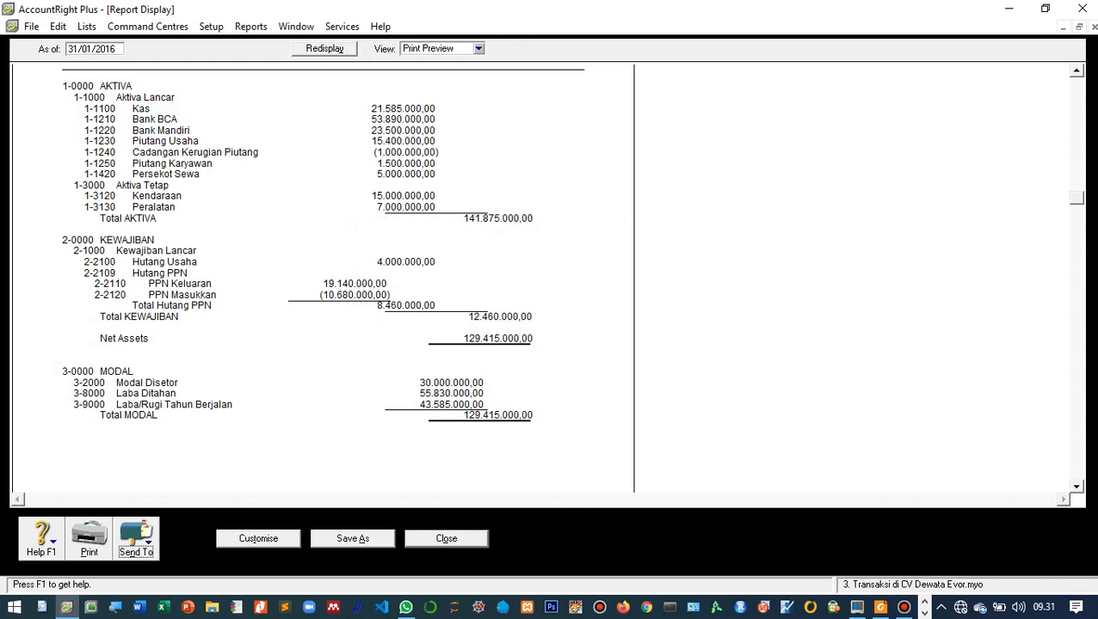
left_click(445, 539)
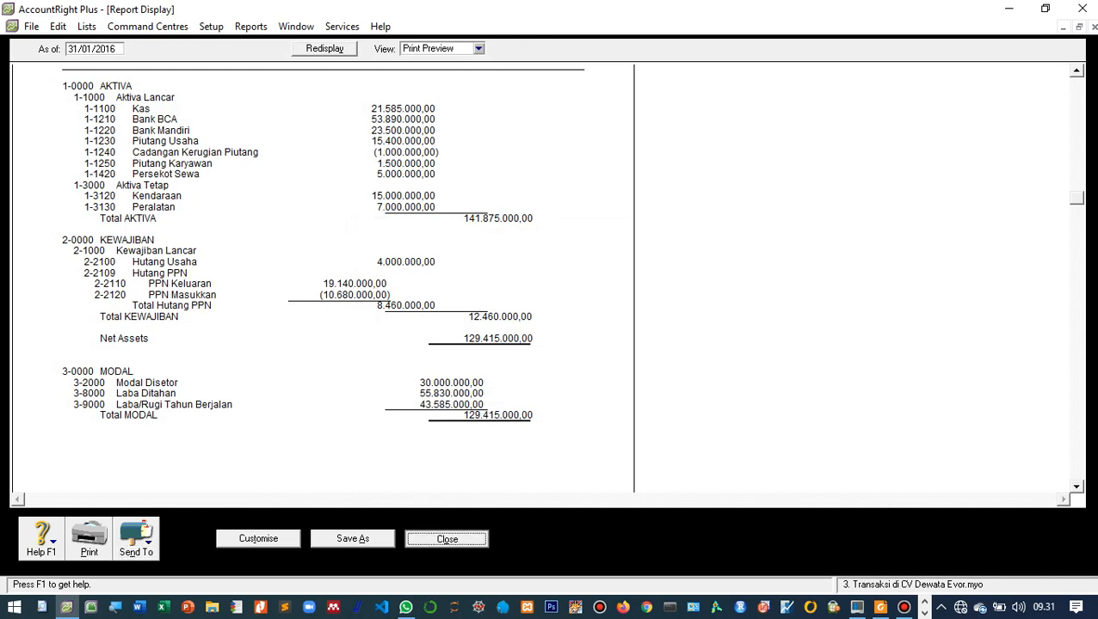
Display the Statement of Cash Flow from 01/01/2016 to 31/01/2016 with account numbers included.
left_click(78, 52)
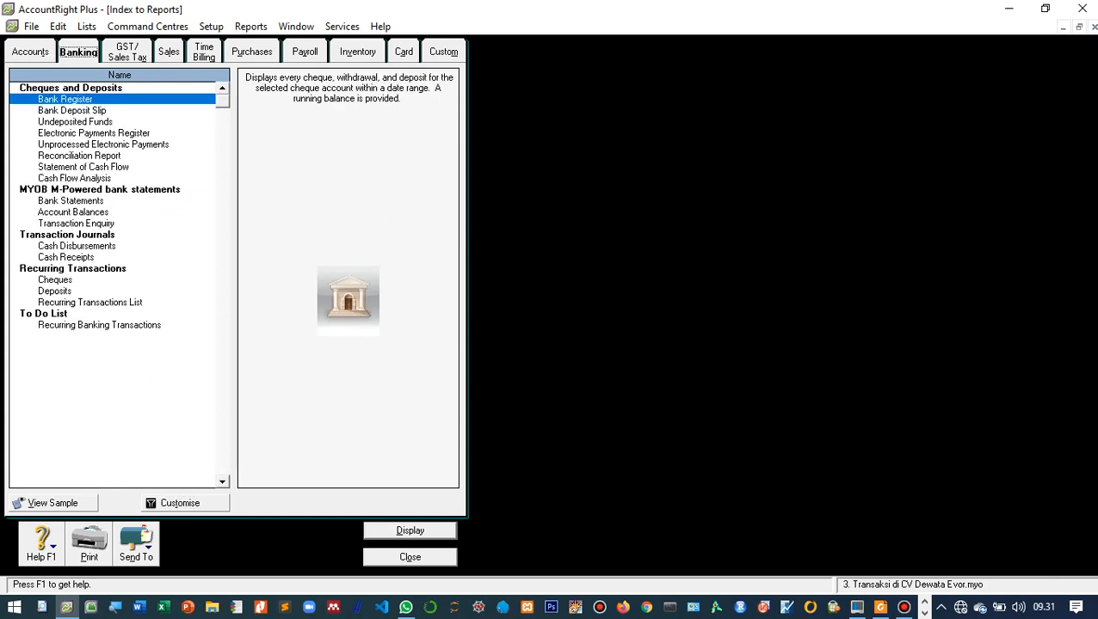
left_click(84, 167)
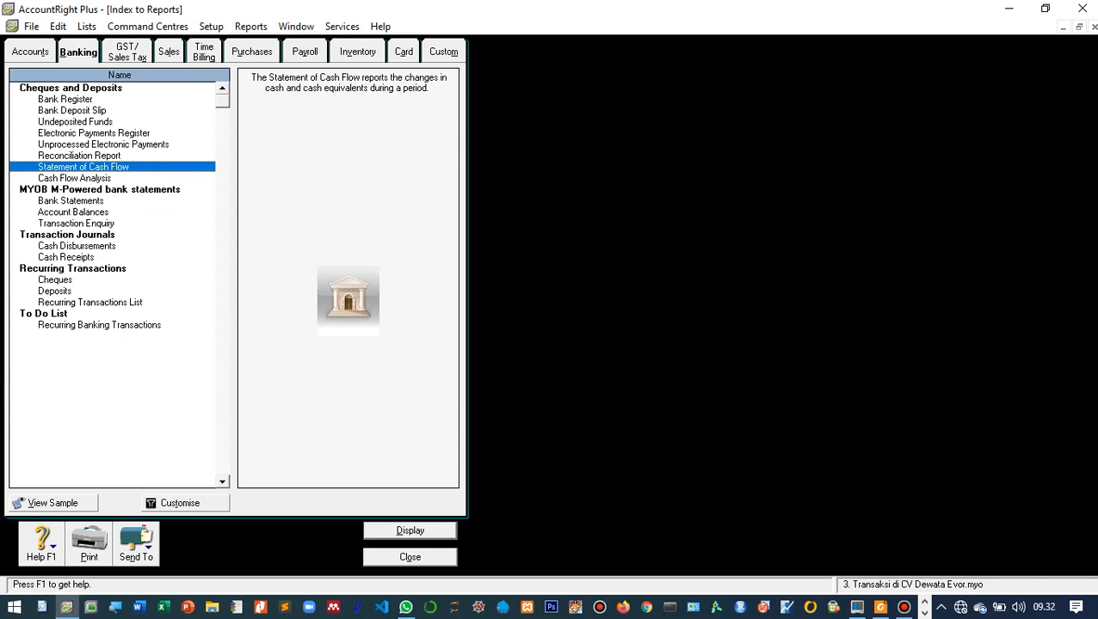
left_click(180, 503)
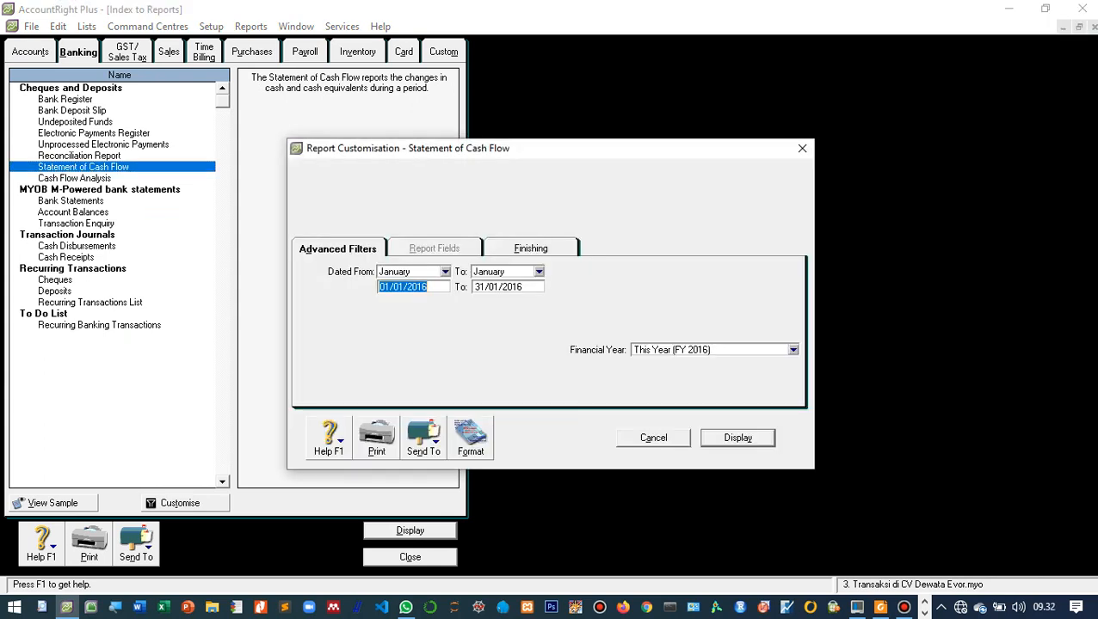
left_click(531, 249)
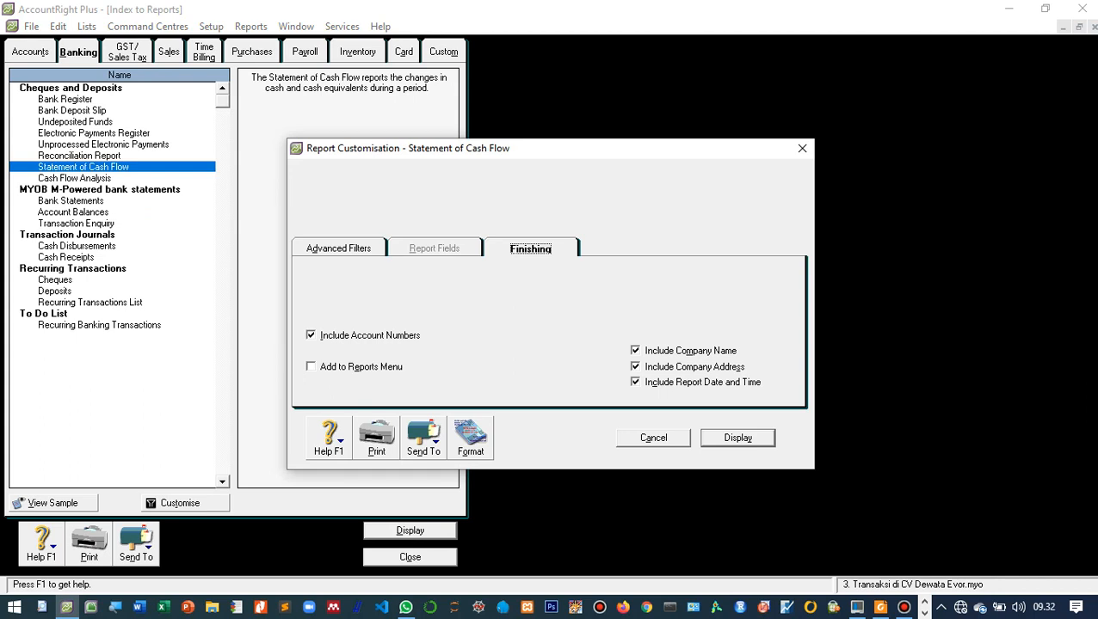
left_click(338, 248)
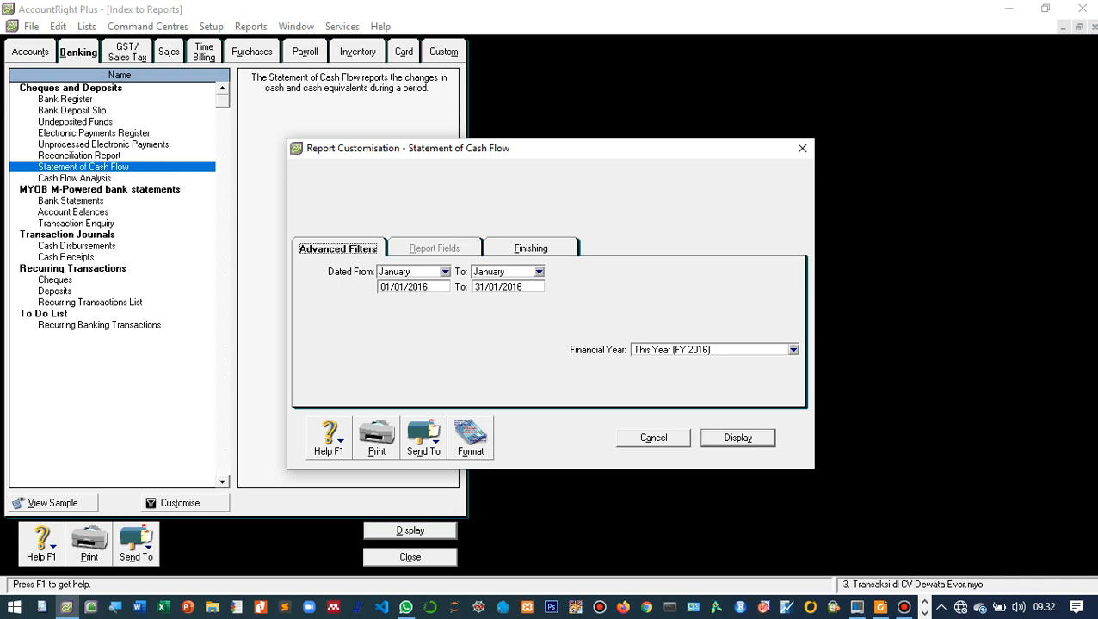
left_click(737, 438)
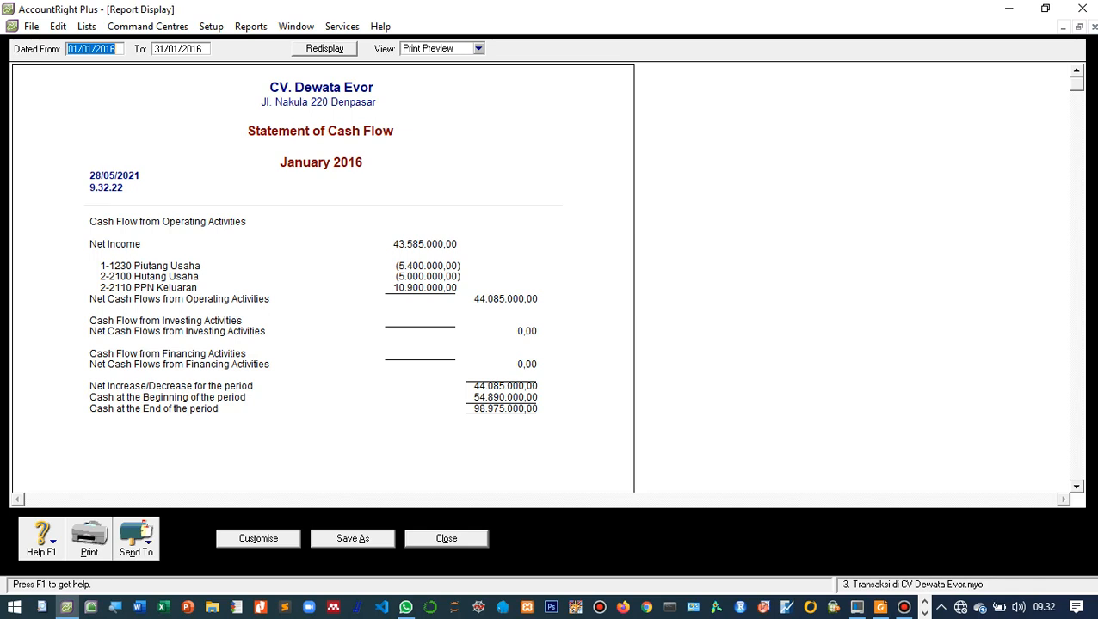
Export the report as a PDF, adding the preparer's full name after "Statement of Cash Flow -" in the file name, and close the reports index.
left_click(136, 537)
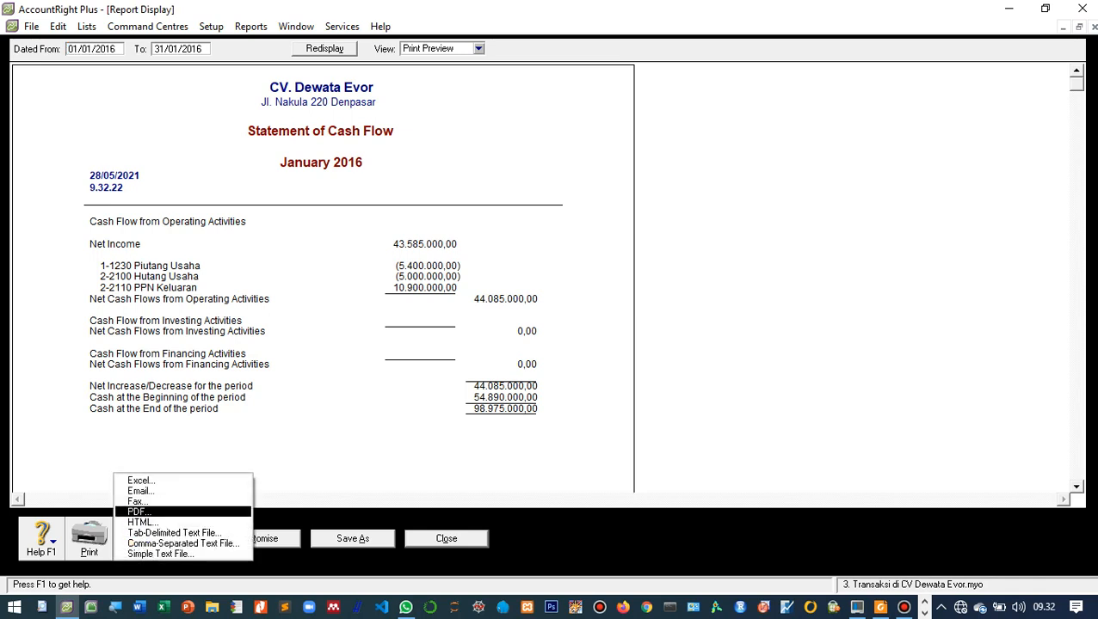
left_click(137, 512)
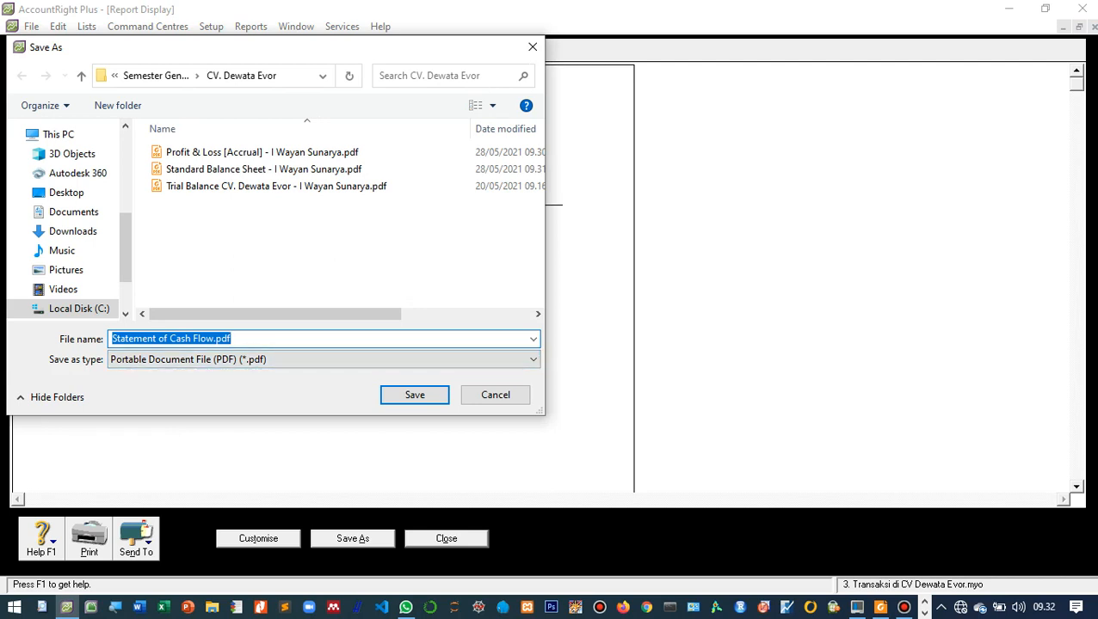
left_click(213, 339)
type("- ")
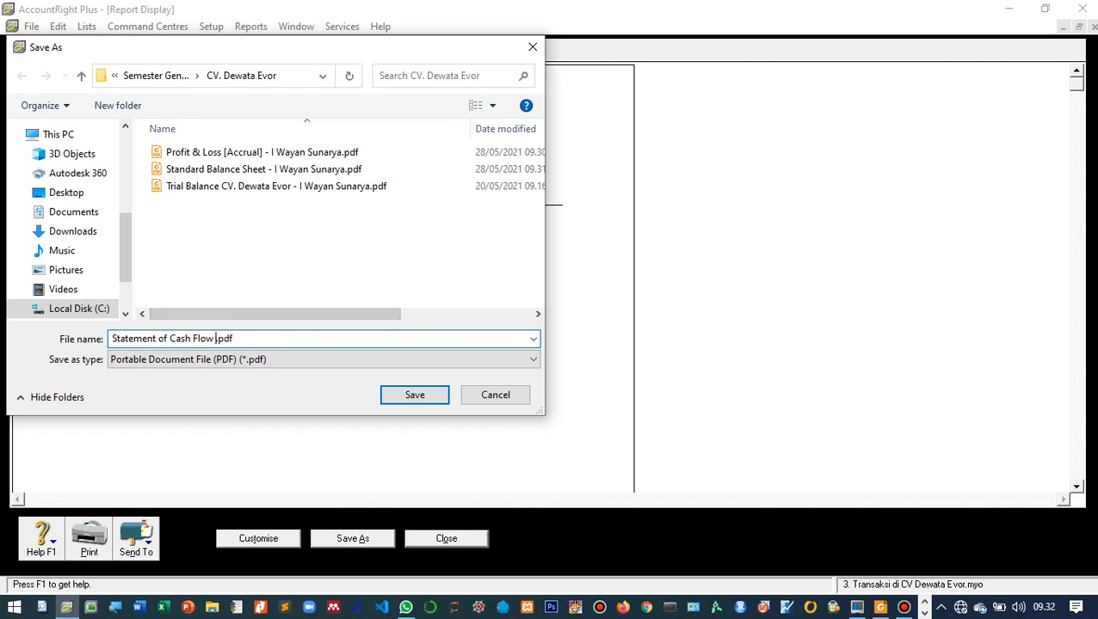
type("I Wayan Sunarya")
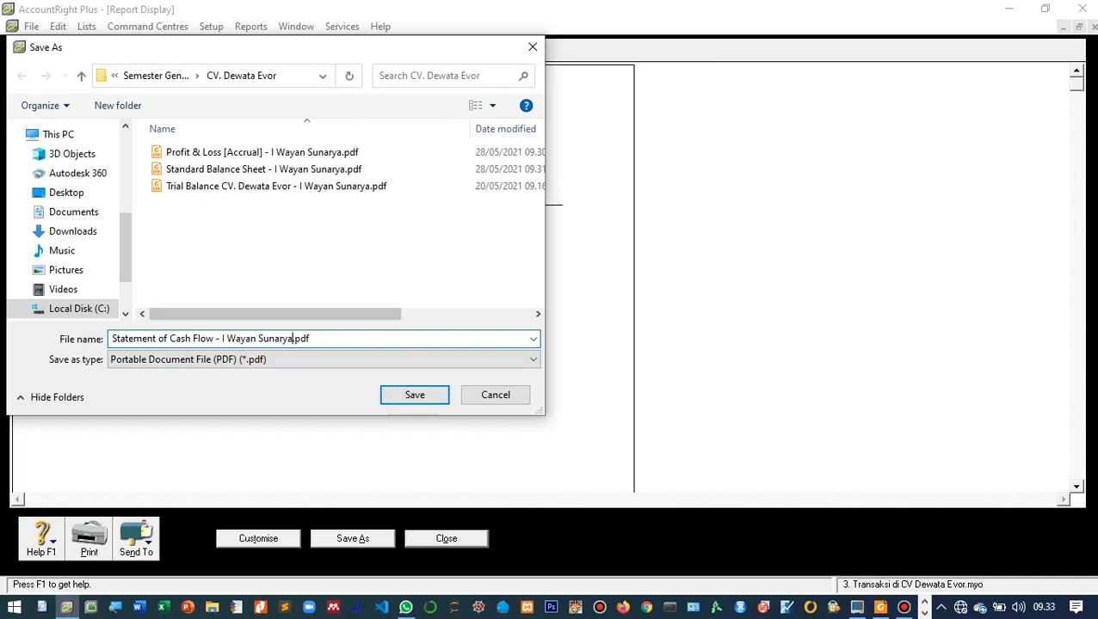
left_click(415, 395)
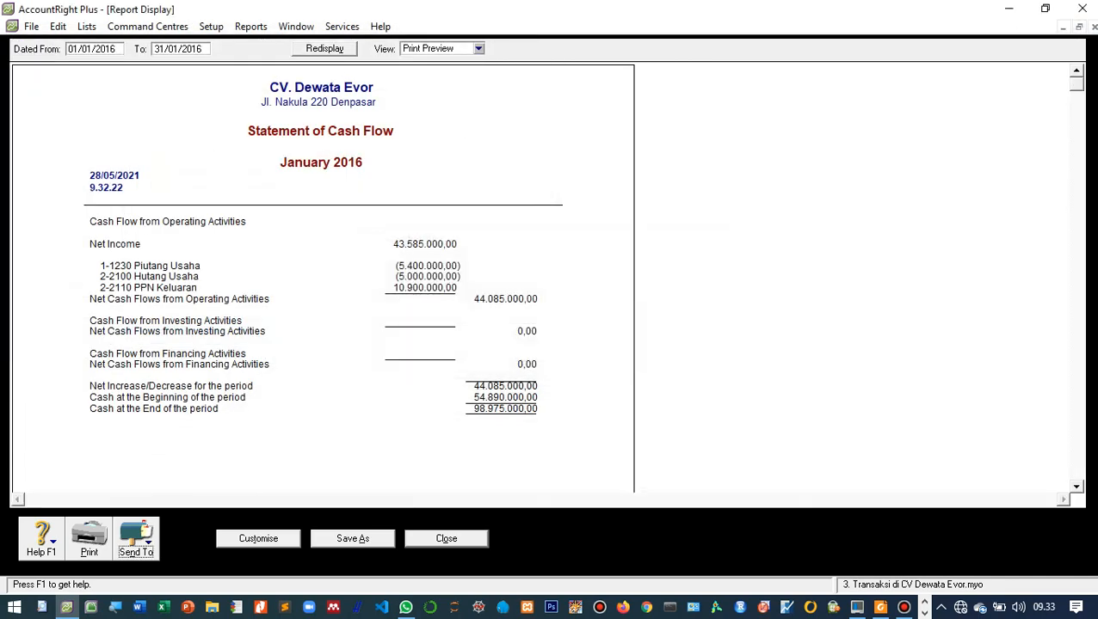
left_click(445, 538)
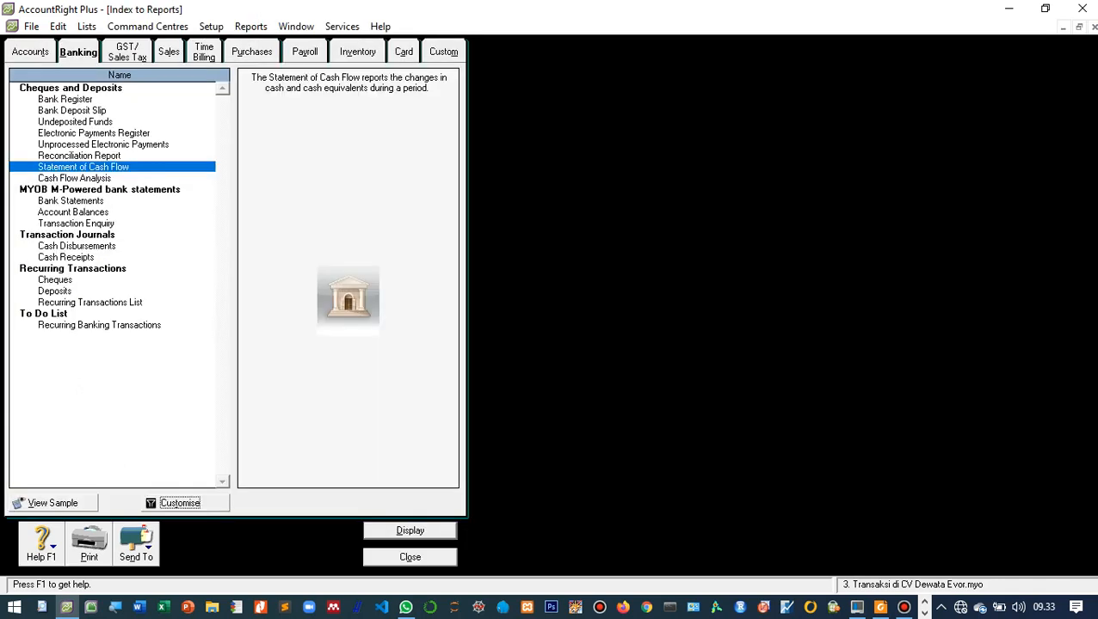
left_click(409, 557)
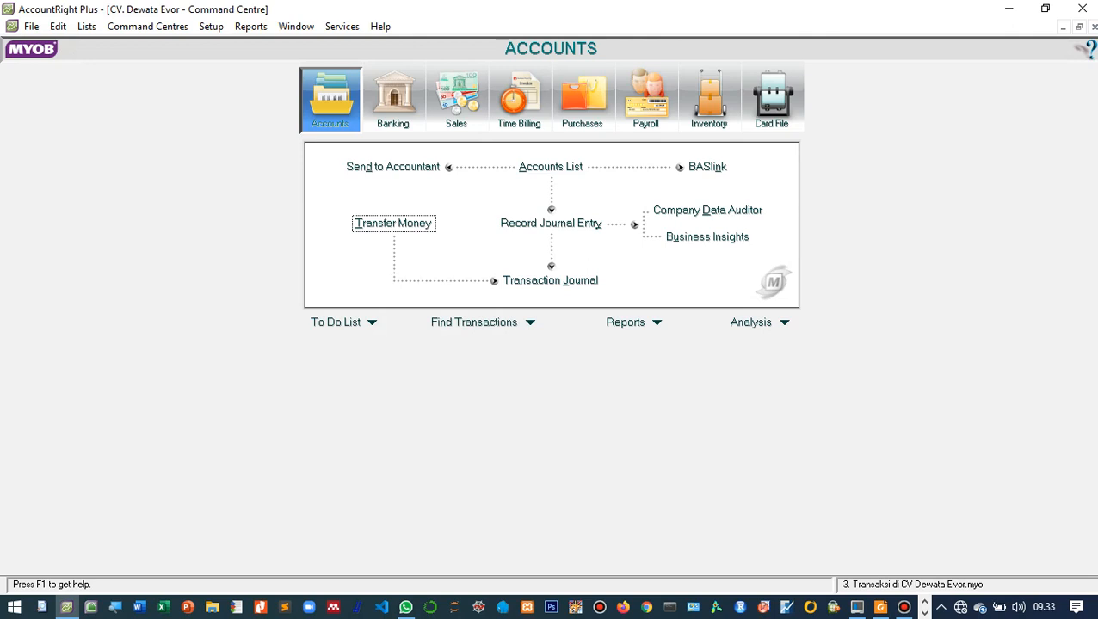
left_click(31, 26)
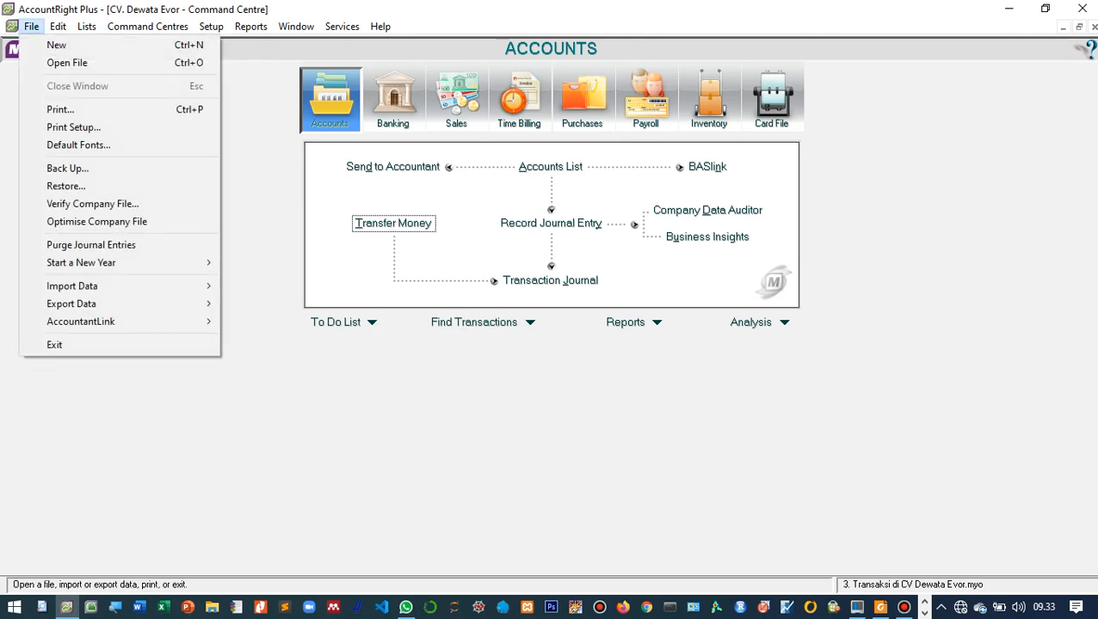
left_click(65, 186)
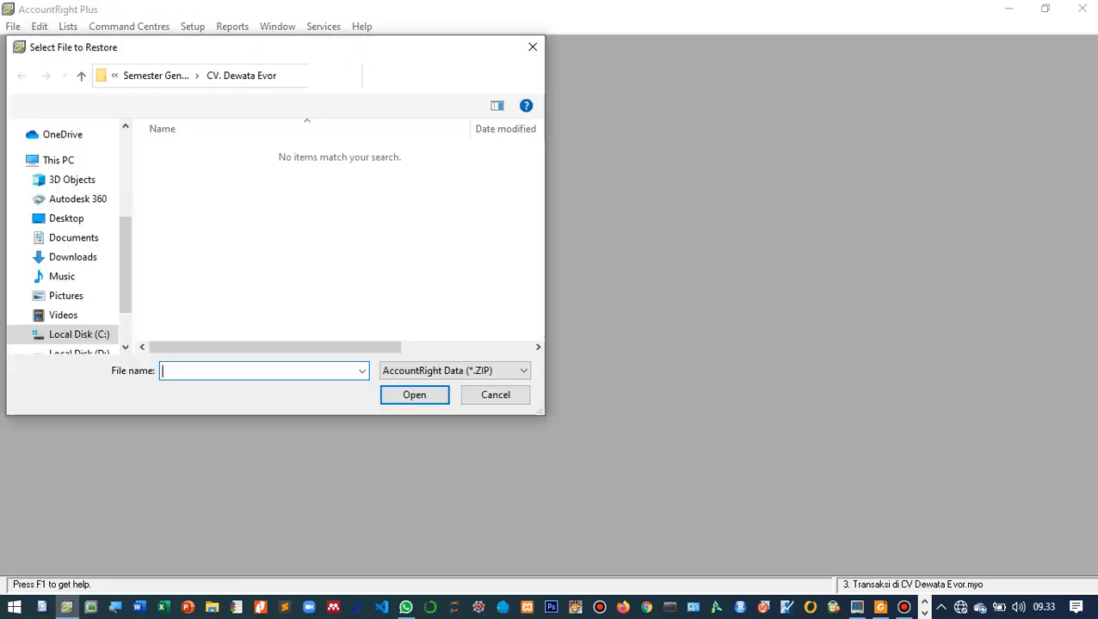
left_click(494, 395)
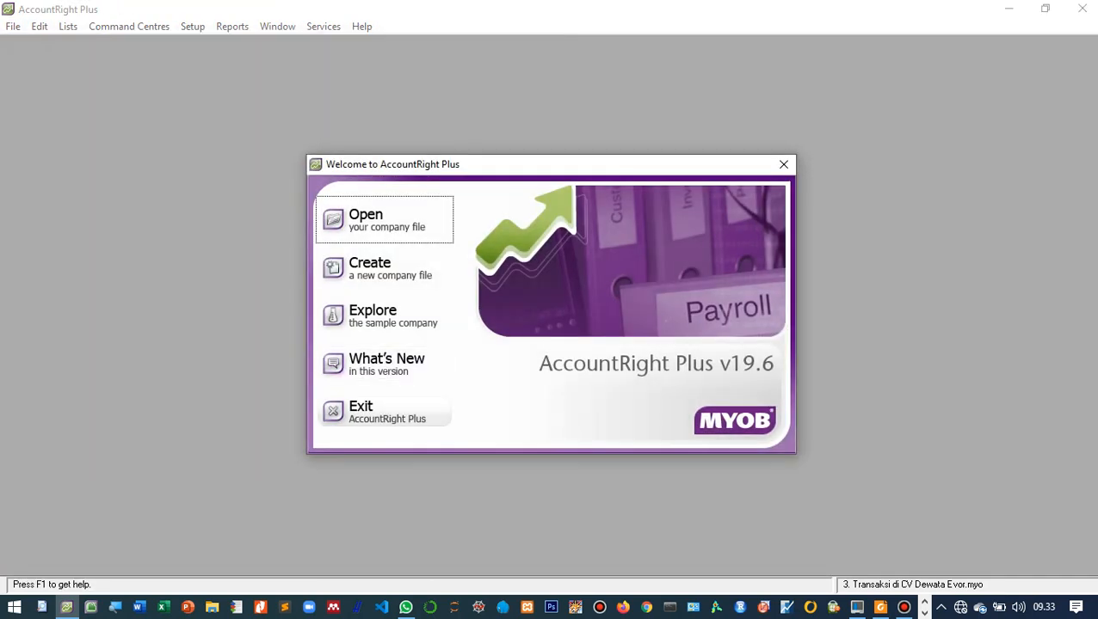
left_click(904, 608)
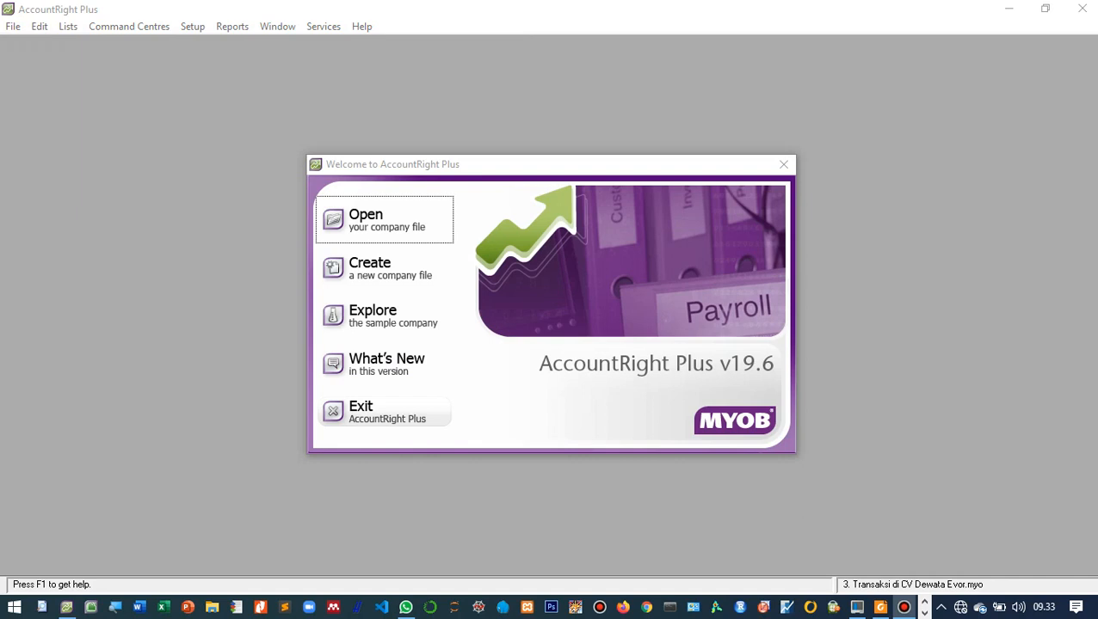